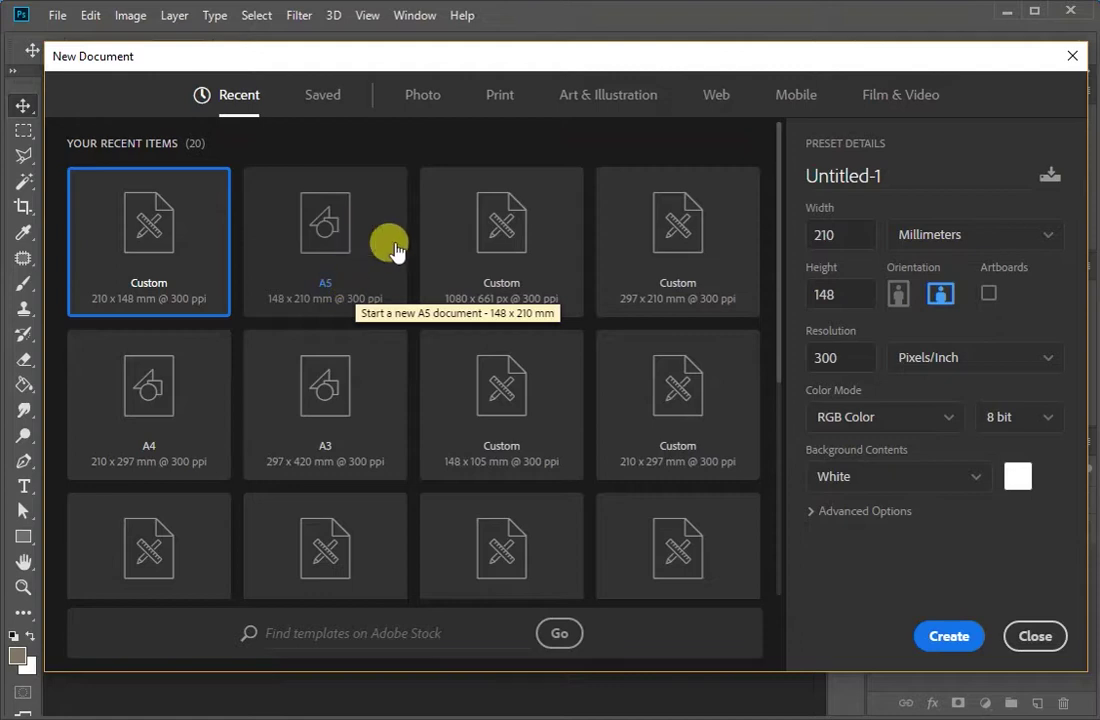
Create a new document from the A5 print preset in landscape orientation at 300 pixels/inch
click(503, 101)
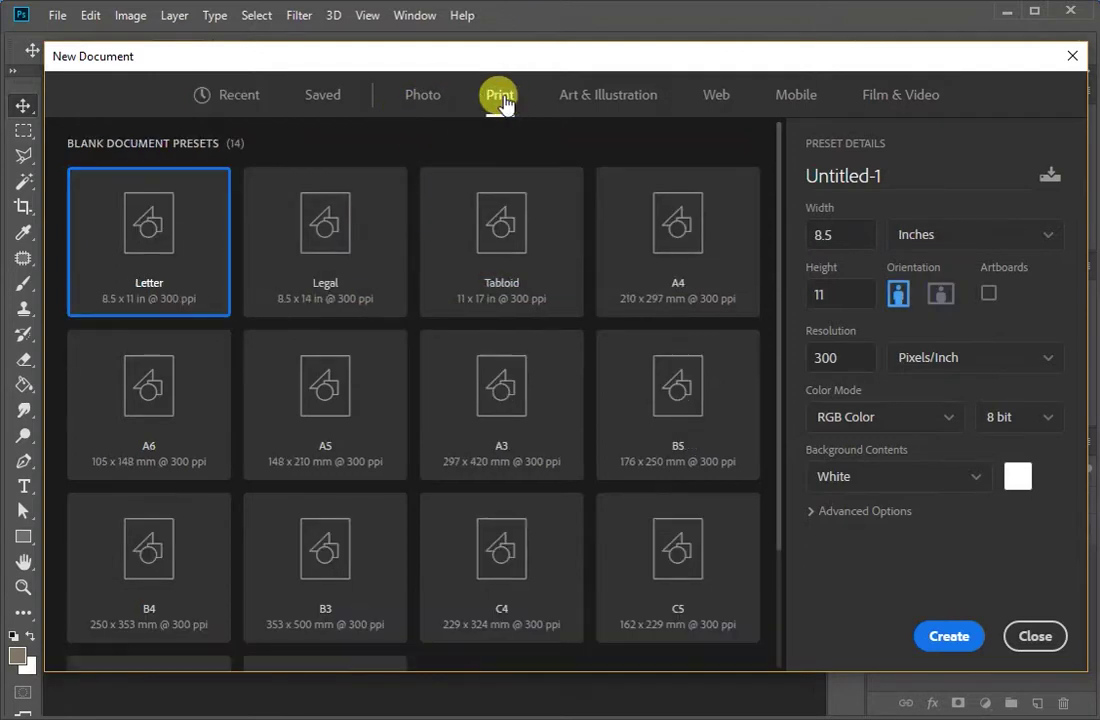
click(336, 403)
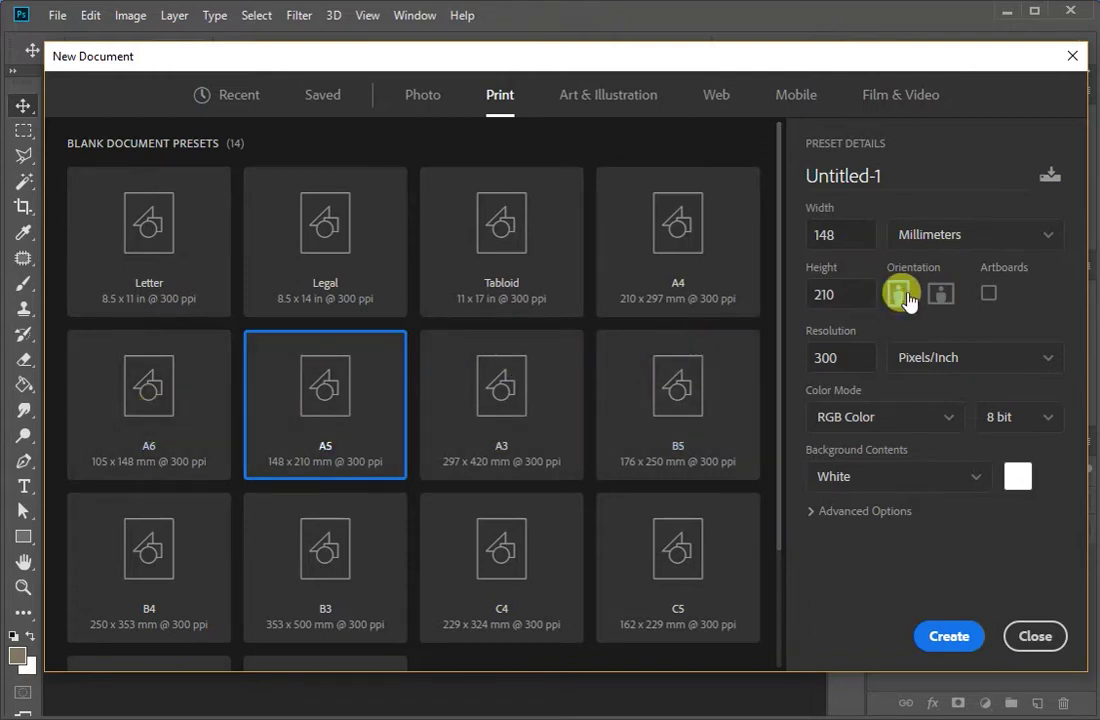
click(941, 295)
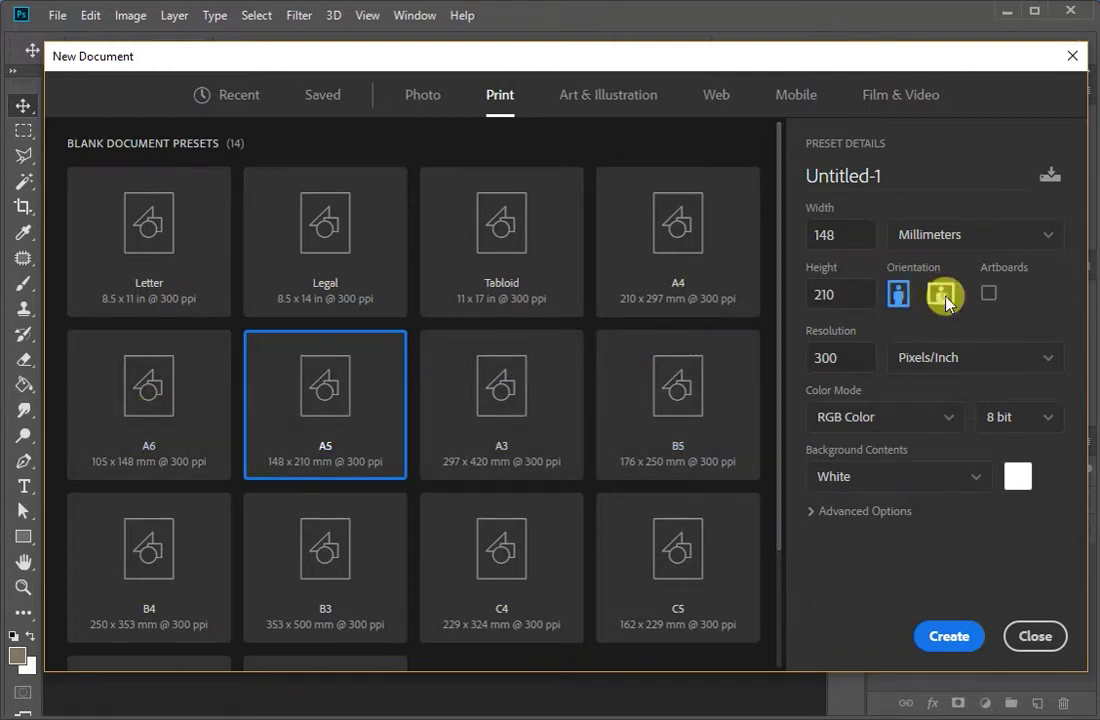
click(958, 640)
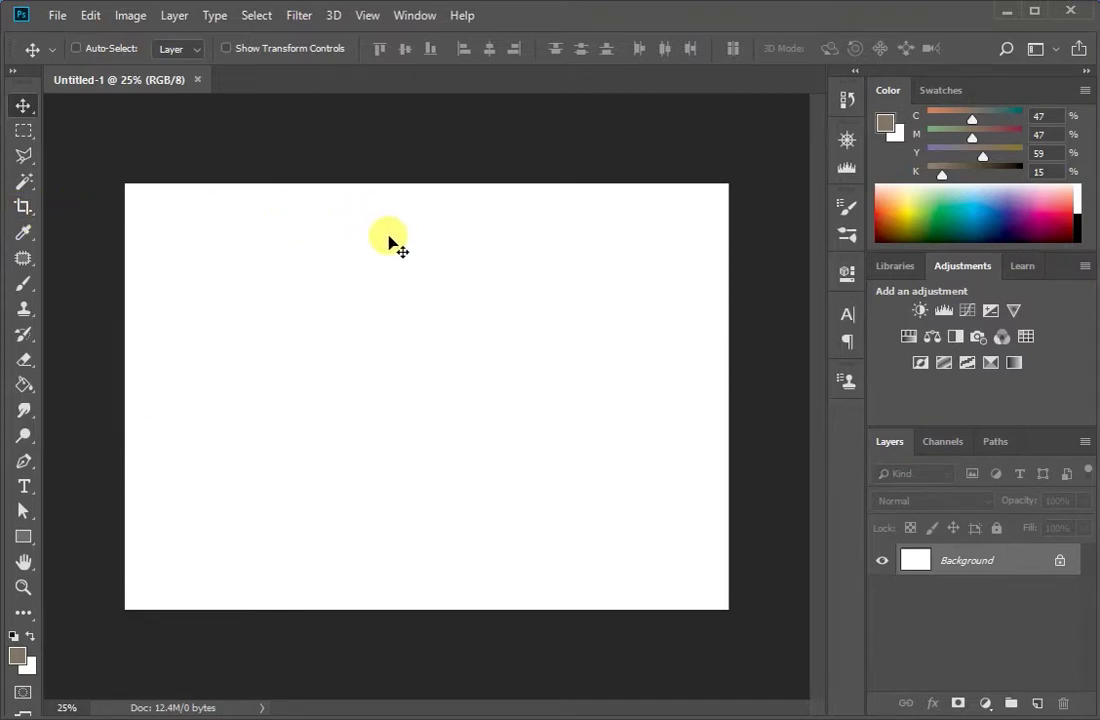
Crop the canvas from its lower-right corner to about 7.55 by 4.81 inches
key(c)
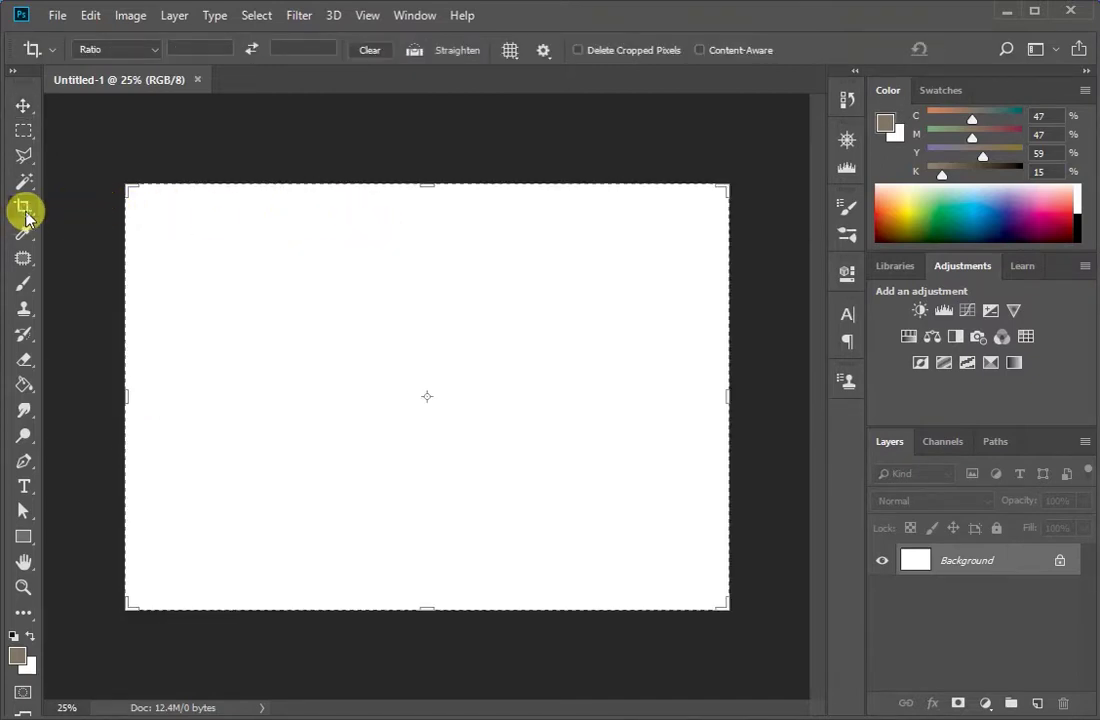
drag(722, 604, 699, 571)
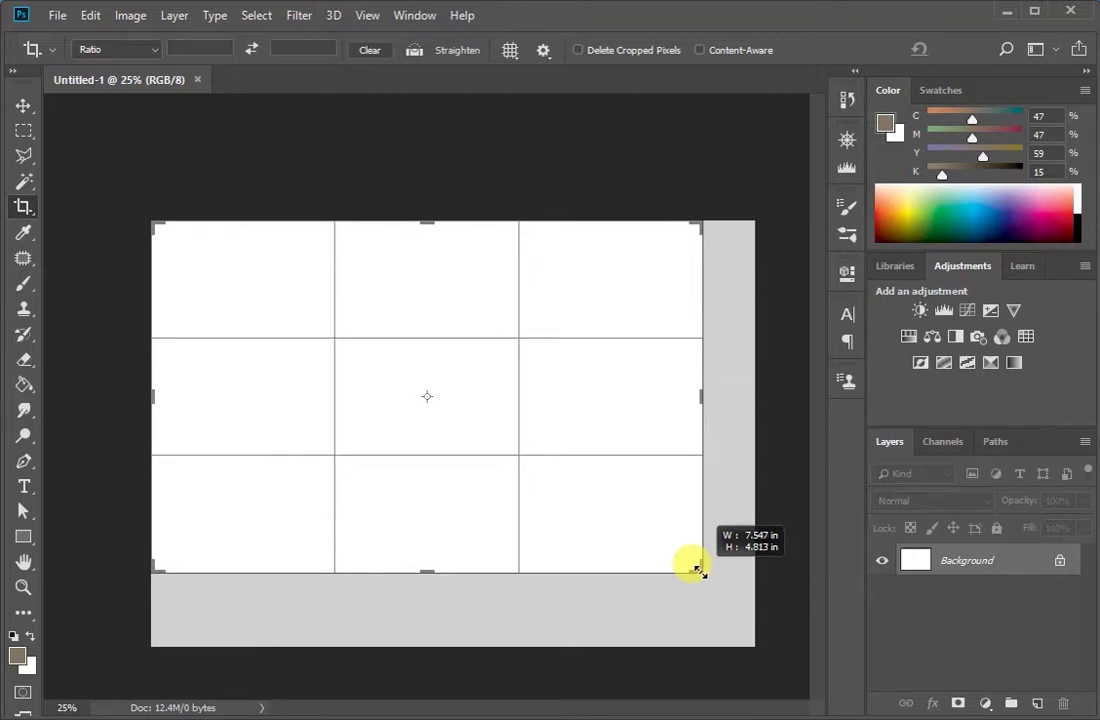
drag(699, 571, 699, 571)
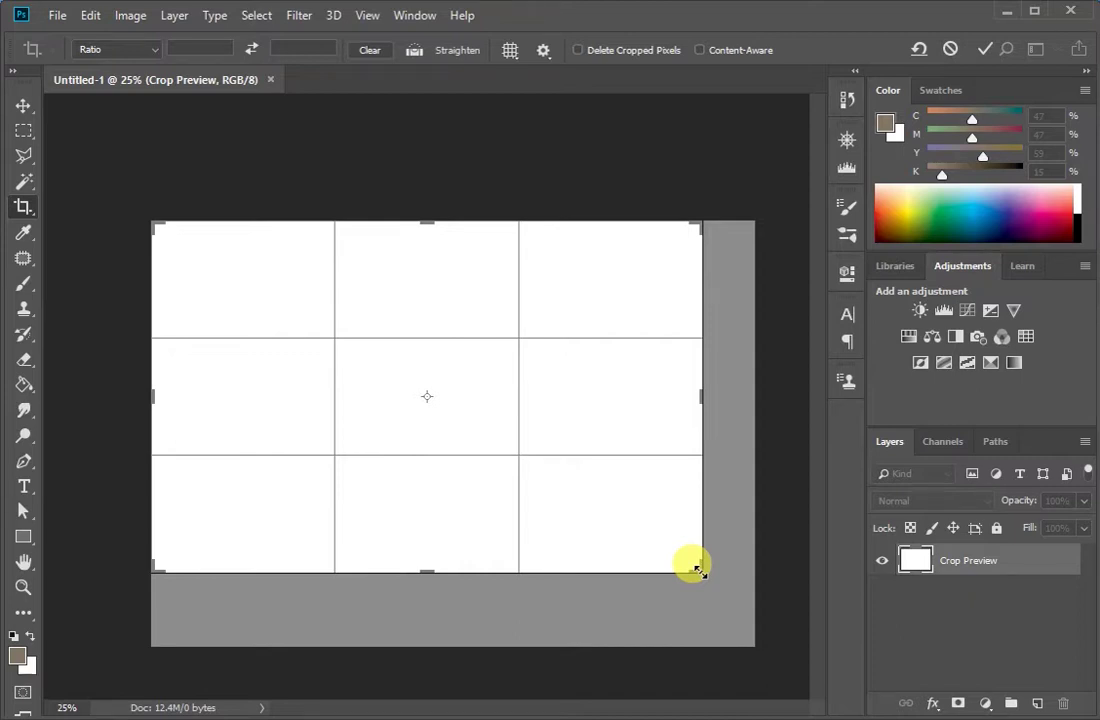
click(985, 50)
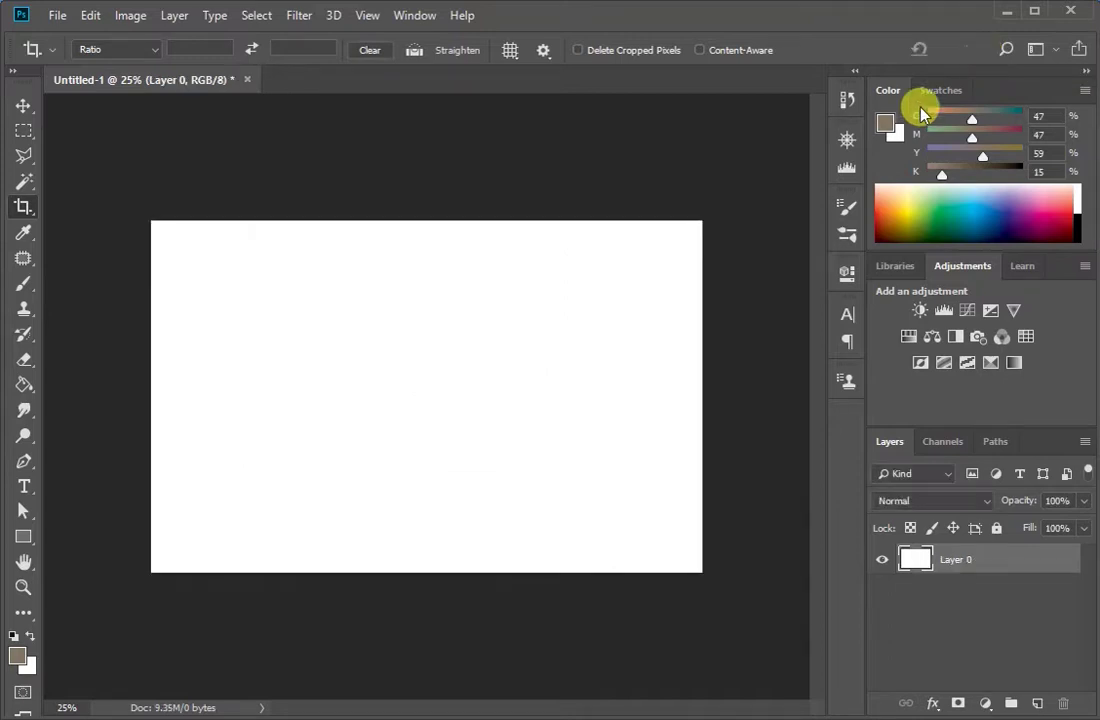
key(v)
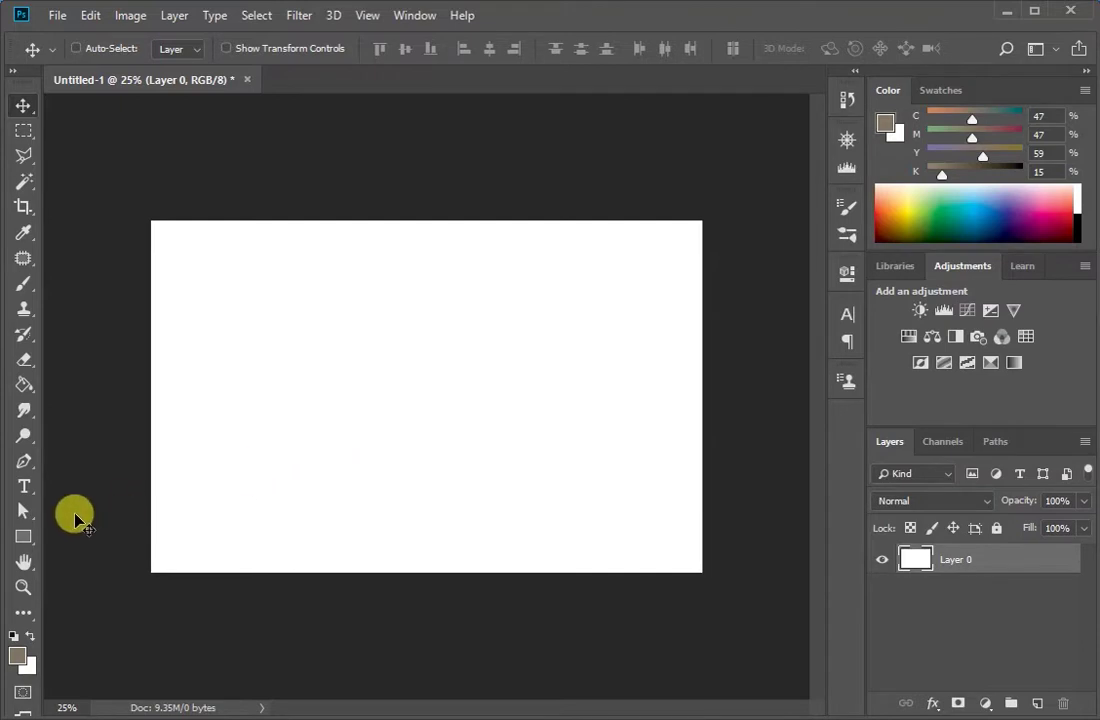
Draw a filled rectangle about 512 by 1520 px covering the canvas's left edge from top to bottom
click(24, 537)
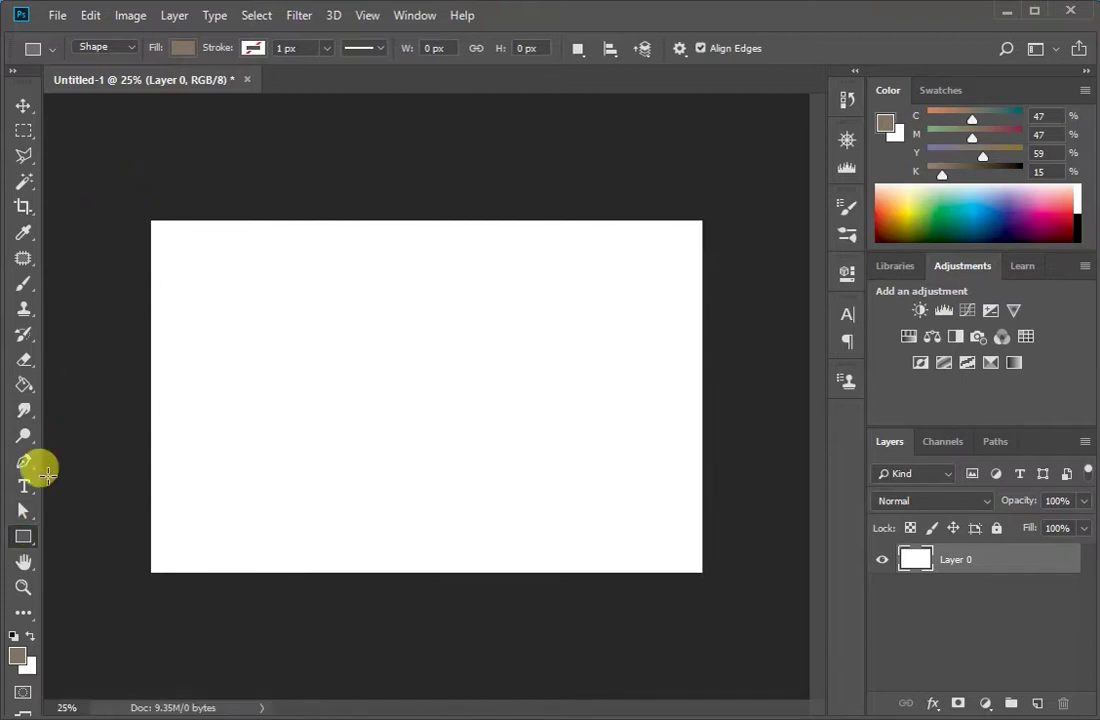
click(24, 538)
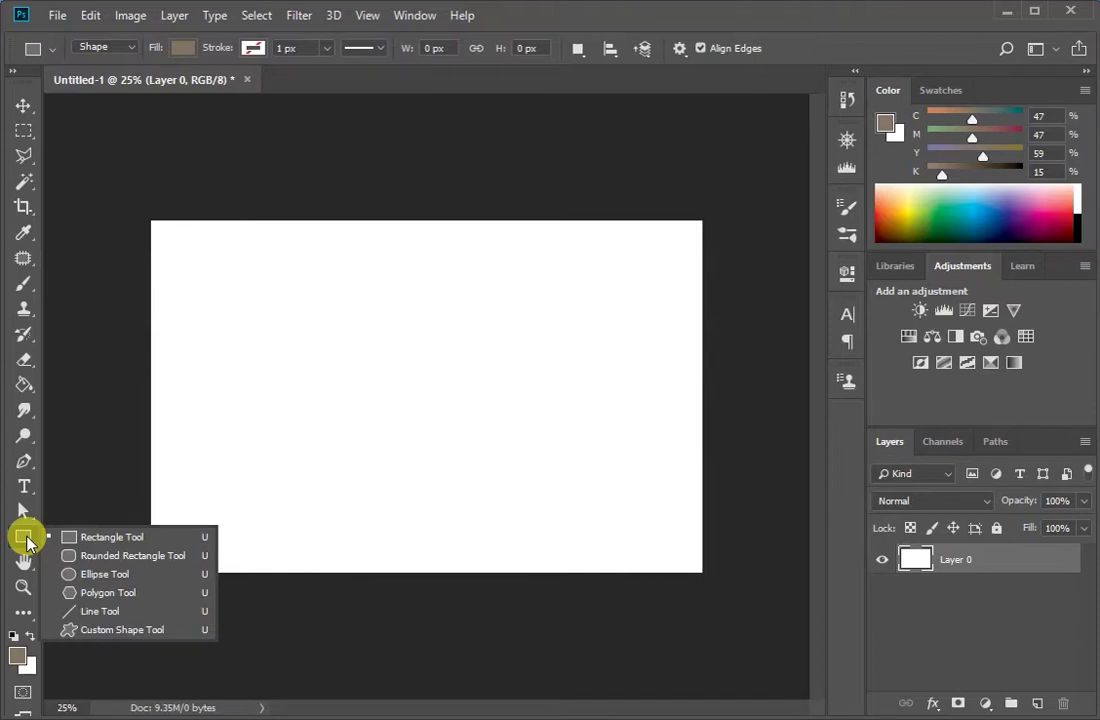
click(109, 545)
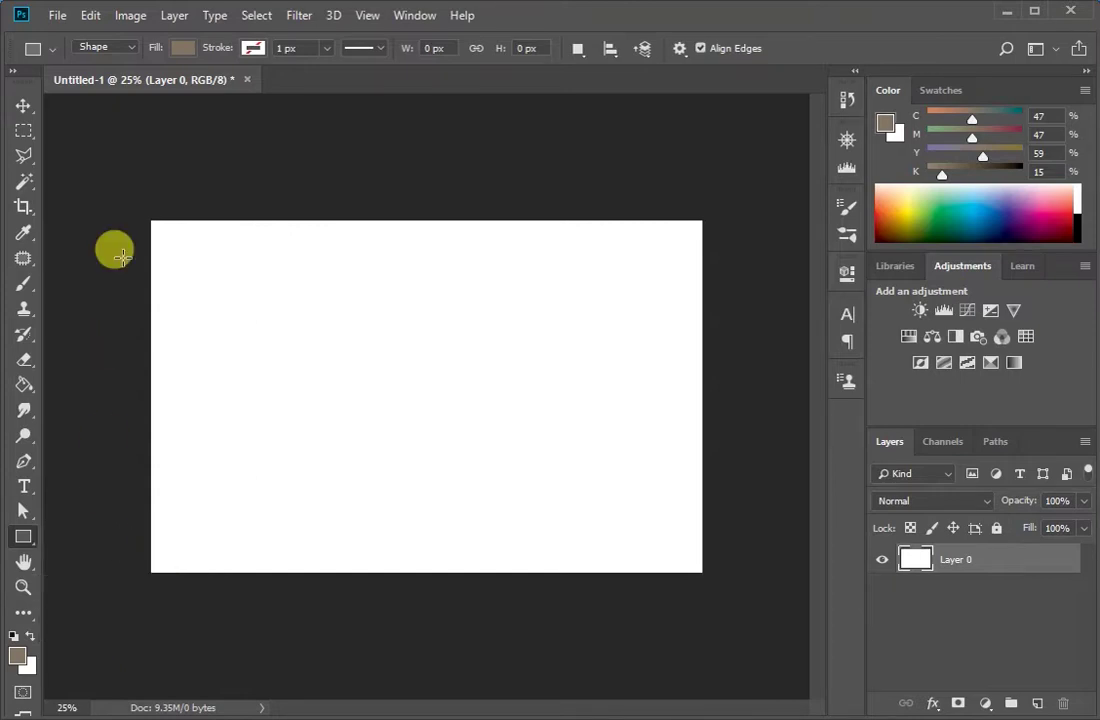
drag(138, 212, 257, 576)
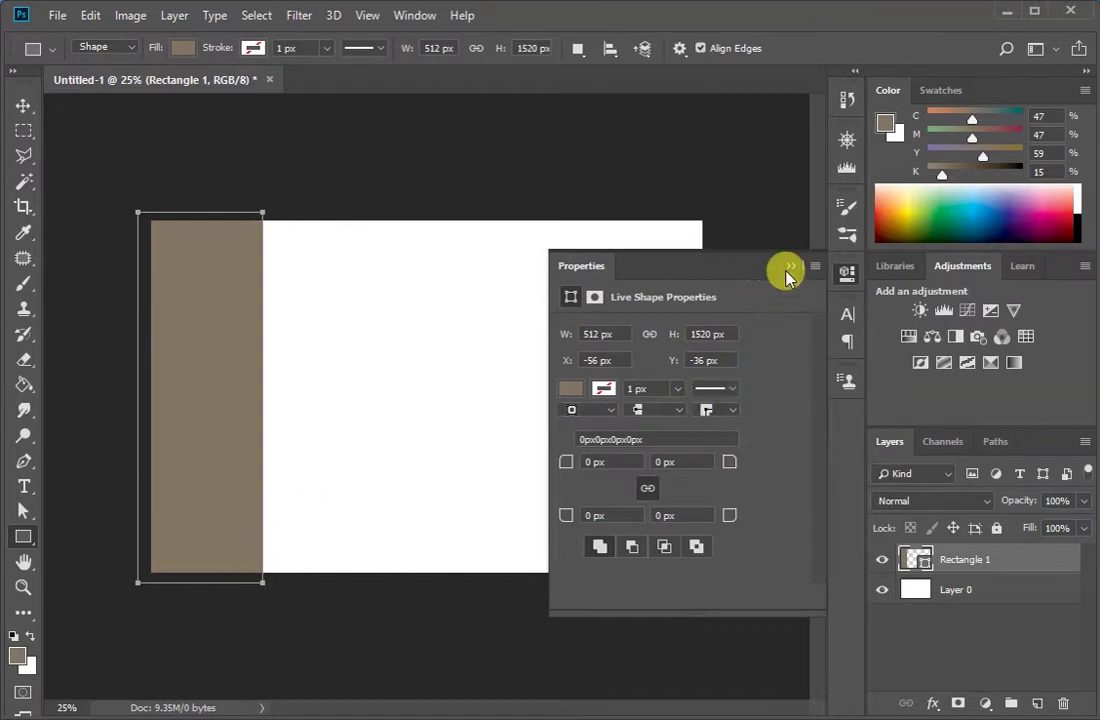
click(789, 267)
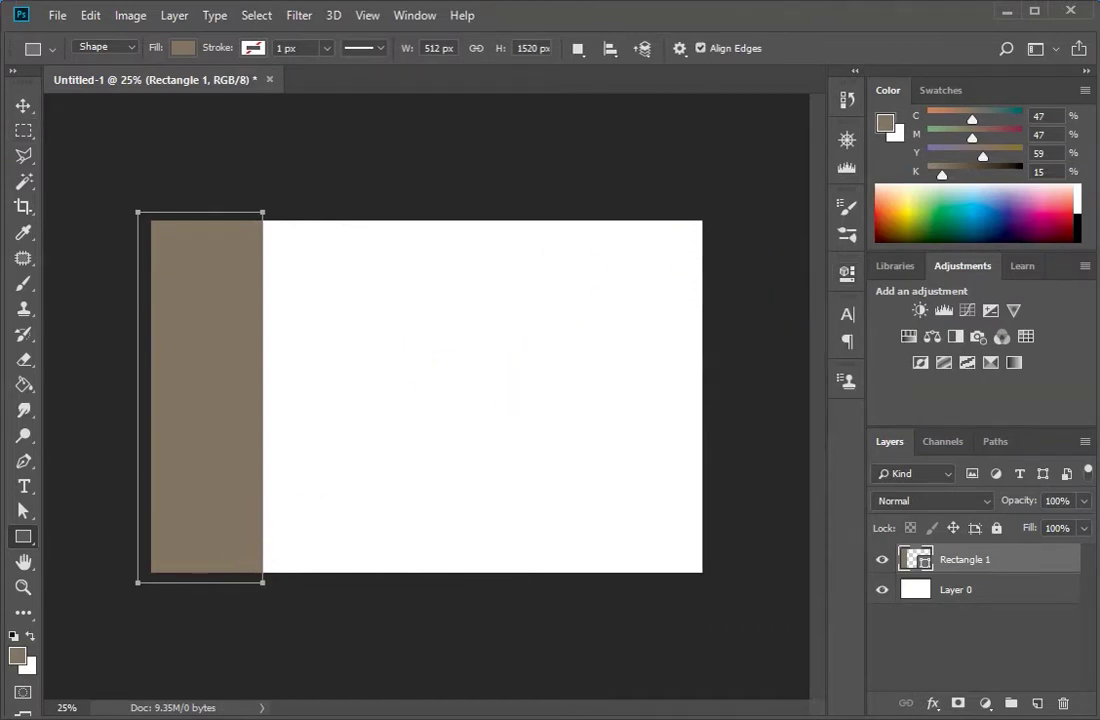
click(23, 105)
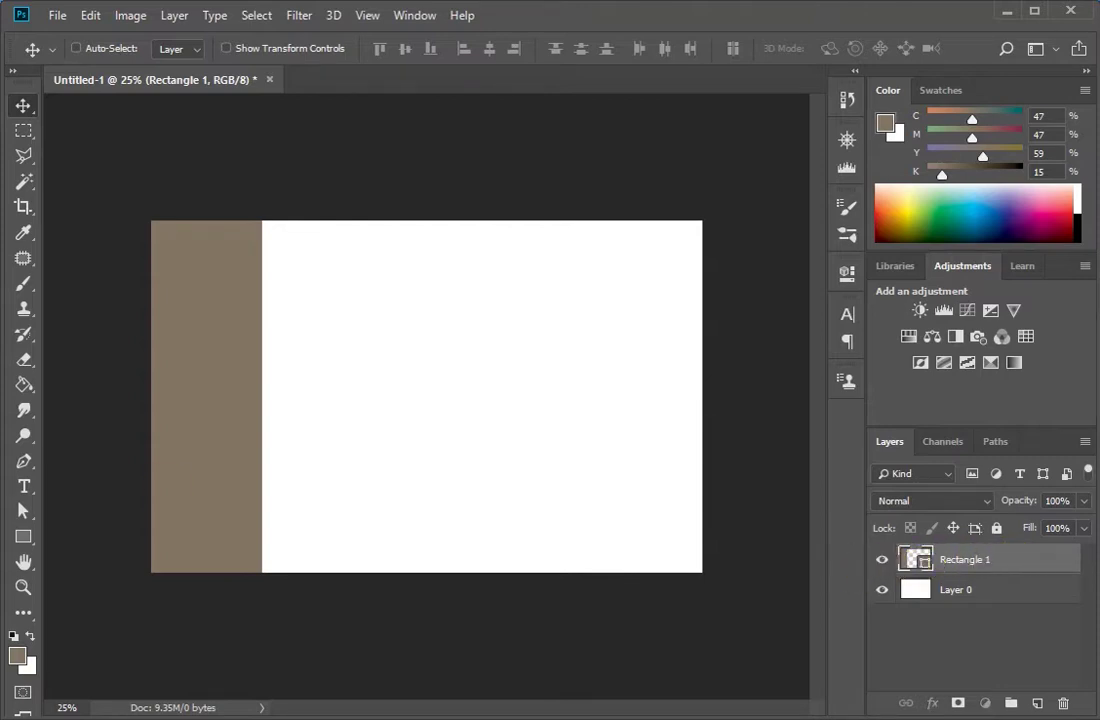
double_click(922, 567)
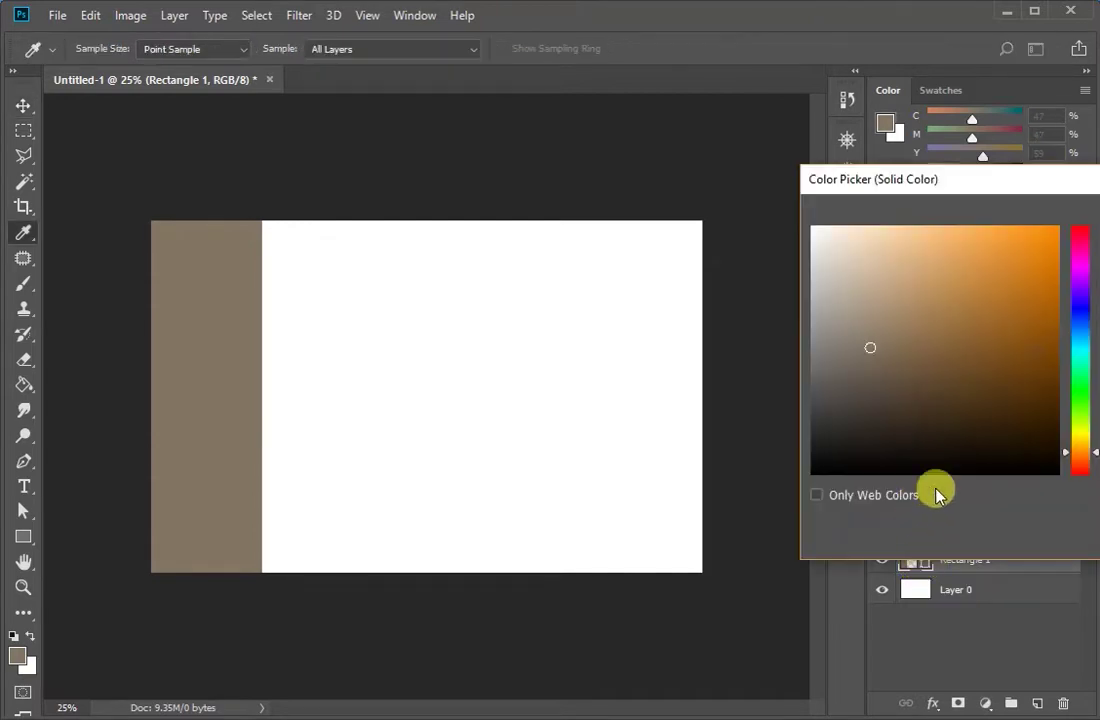
mouse_move(1073, 245)
mouse_down()
mouse_move(1074, 215)
mouse_move(1043, 233)
mouse_move(1048, 214)
mouse_move(1050, 257)
mouse_up()
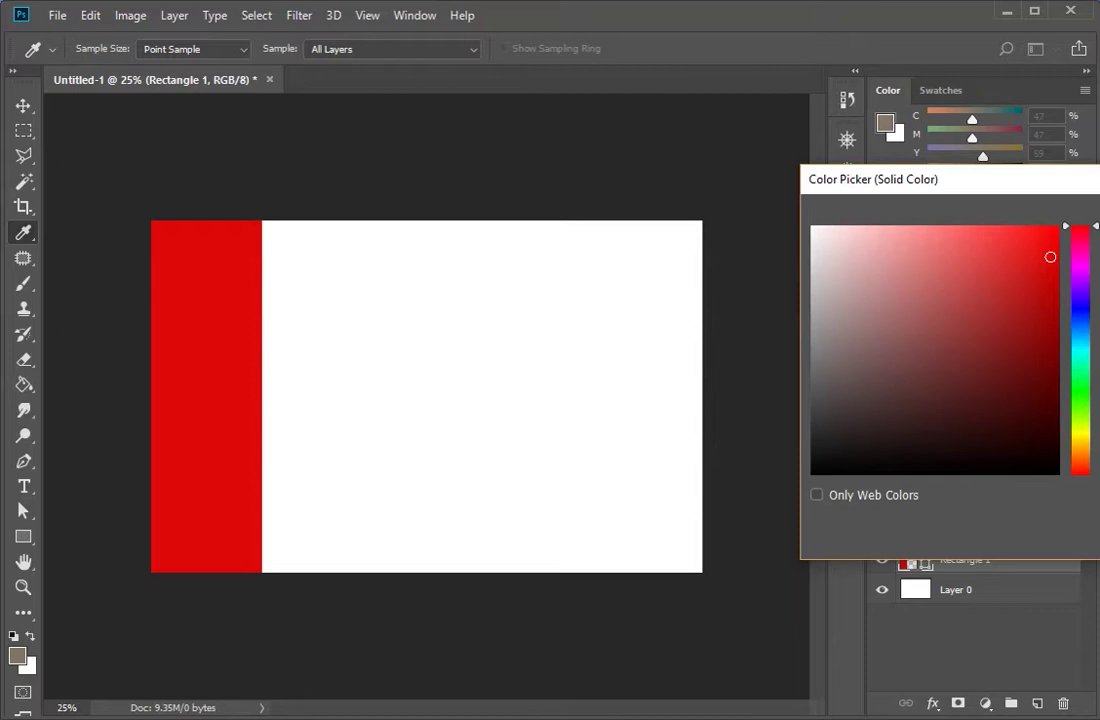
drag(1066, 190, 637, 143)
click(792, 204)
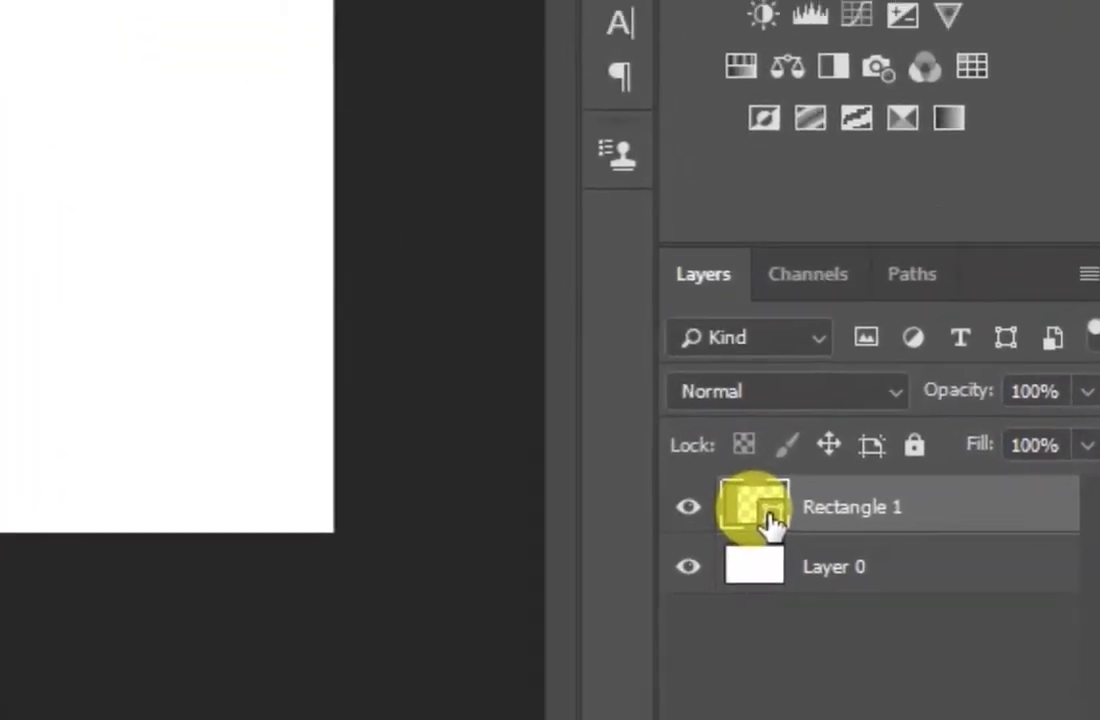
Change the rectangle's fill colour to bright red, hex ec0404
double_click(768, 520)
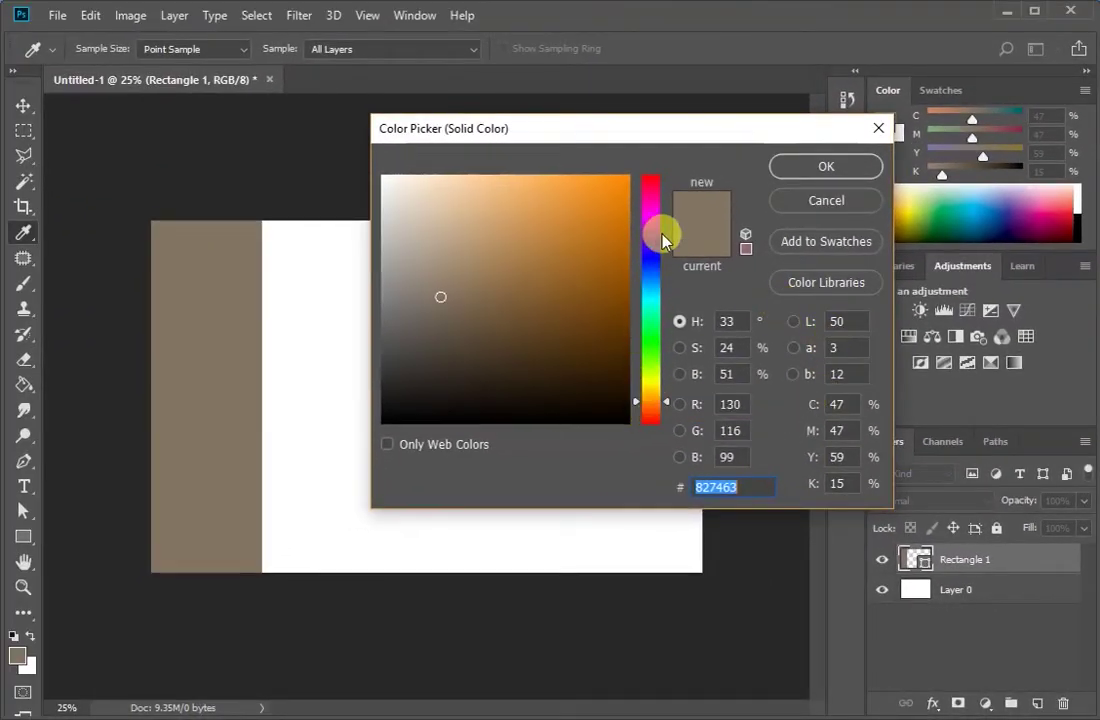
click(650, 179)
drag(650, 183, 651, 167)
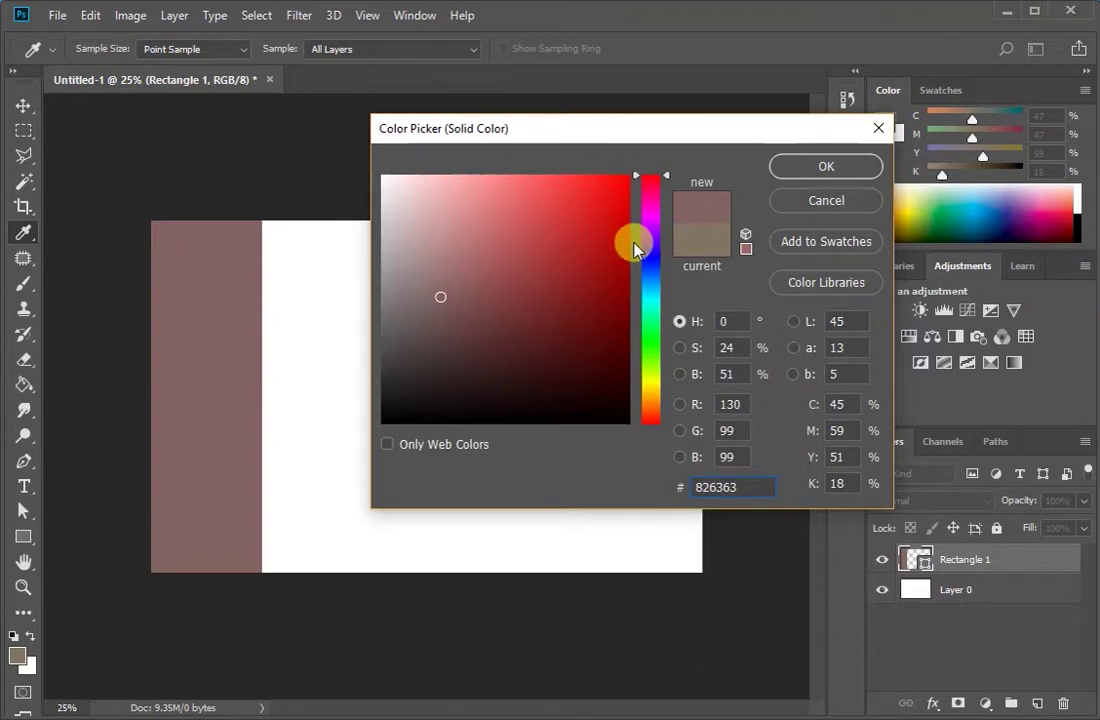
mouse_move(455, 300)
mouse_down()
mouse_move(589, 196)
mouse_move(614, 162)
mouse_up()
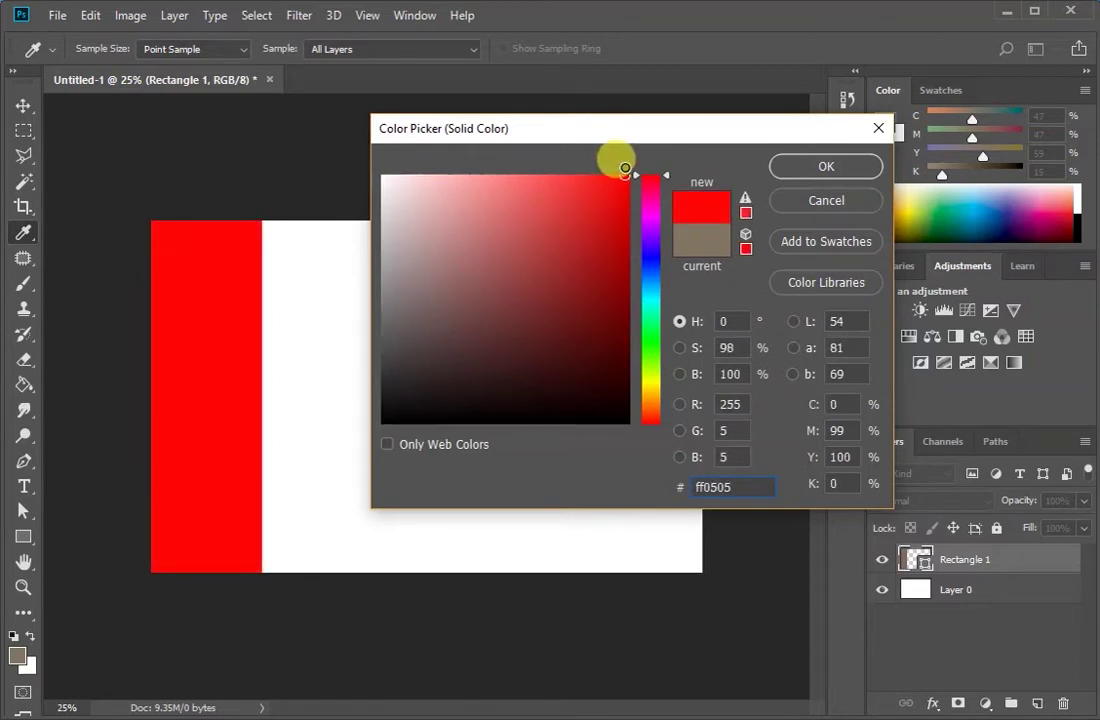
mouse_move(631, 204)
mouse_down()
mouse_move(611, 189)
mouse_move(625, 195)
mouse_up()
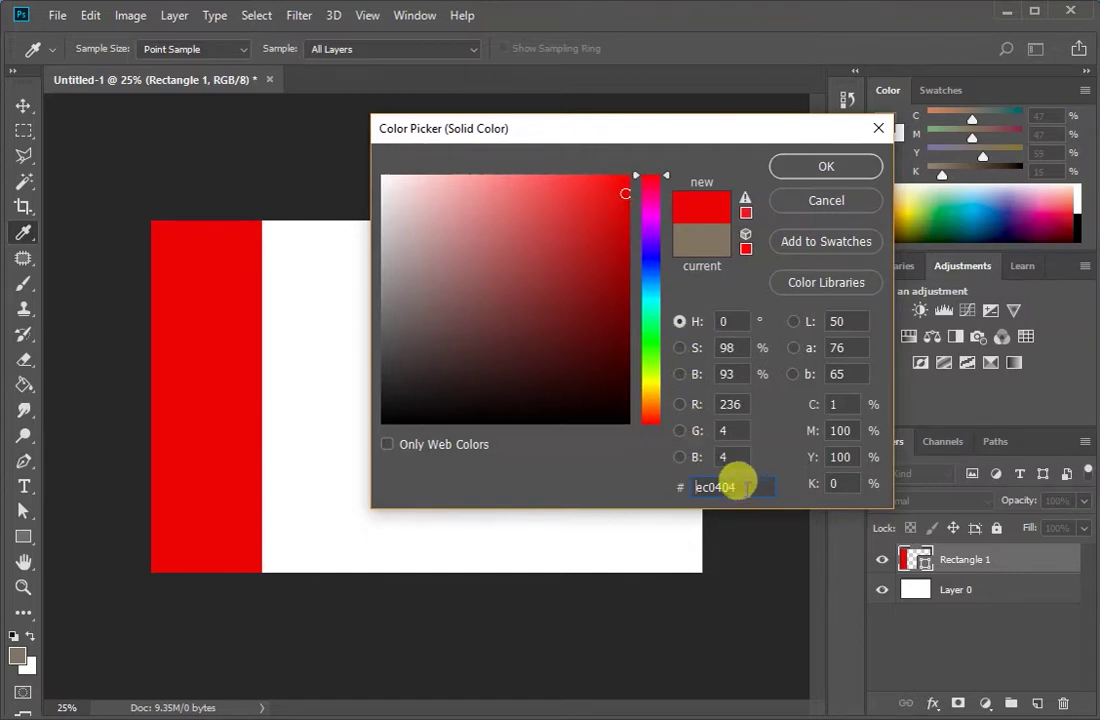
drag(742, 487, 577, 492)
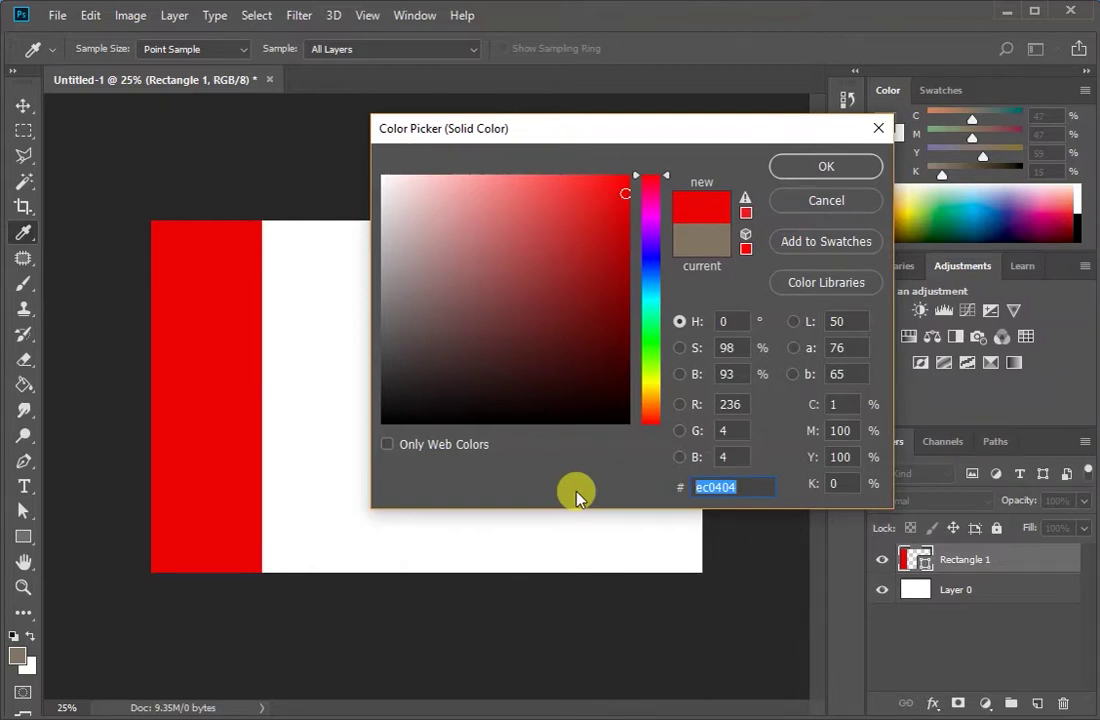
click(820, 166)
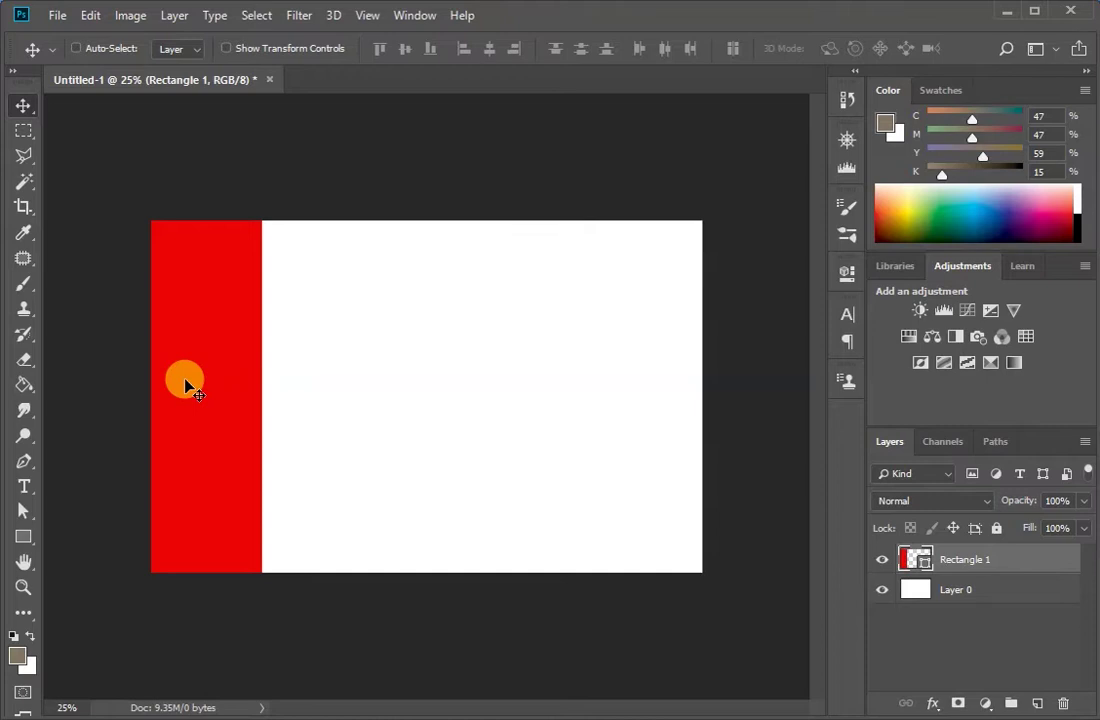
Try to bend the red rectangle's right edge outward from its upper-right anchor point with the Pen tool
click(23, 468)
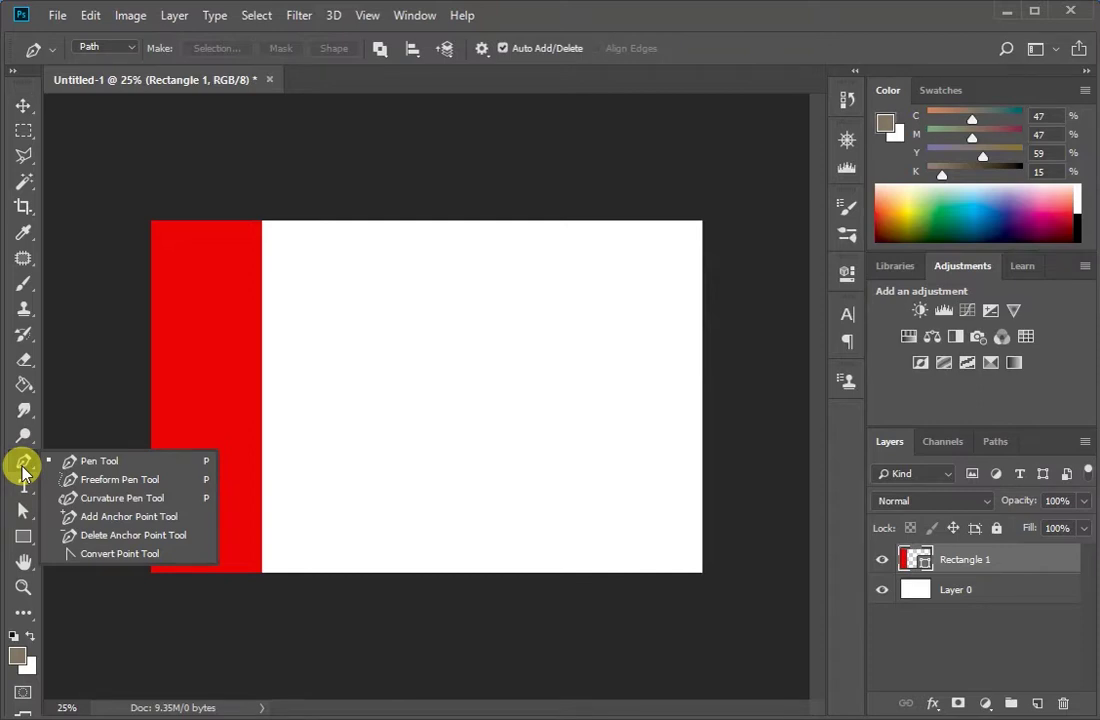
click(82, 463)
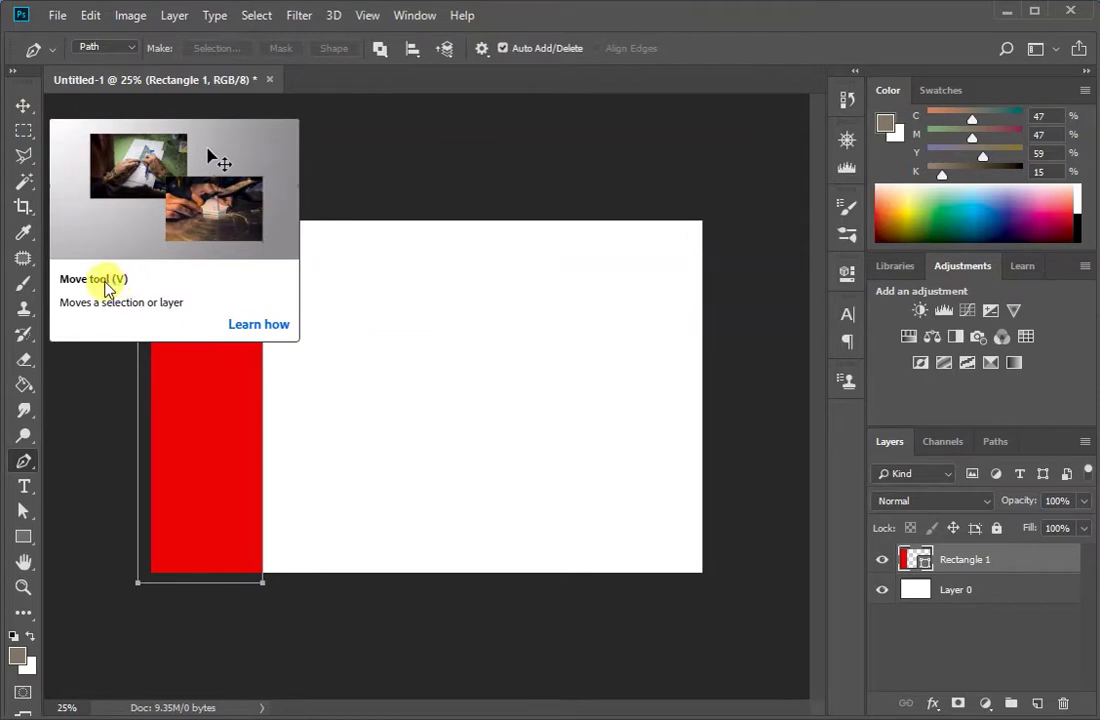
click(21, 102)
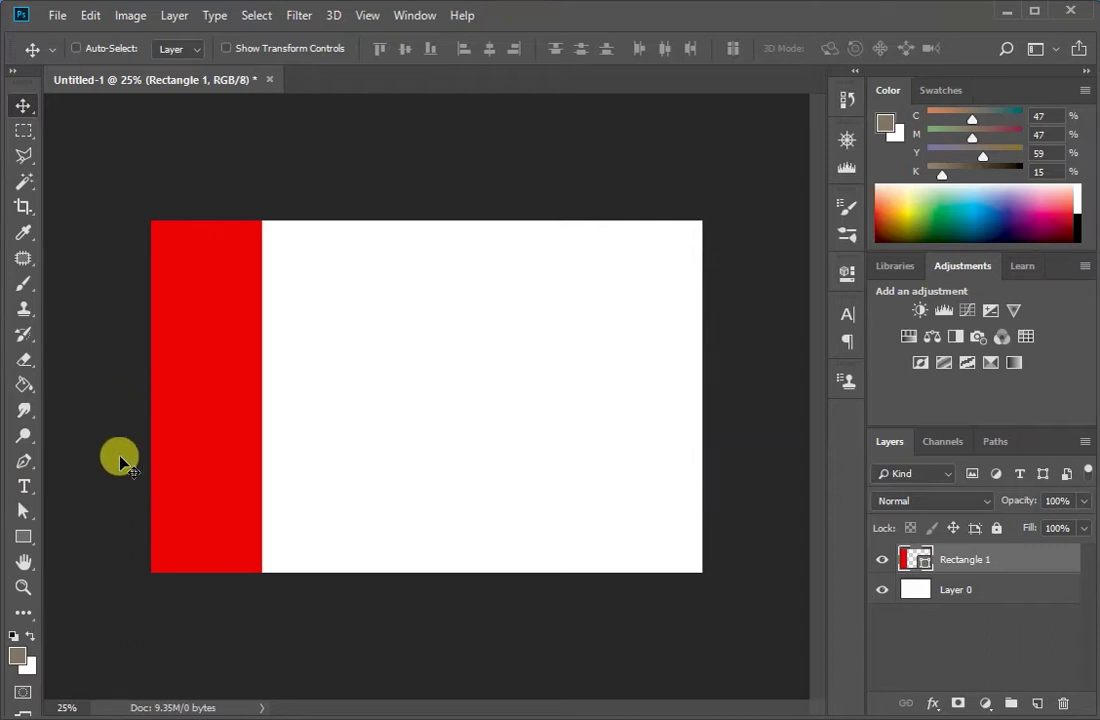
key(p)
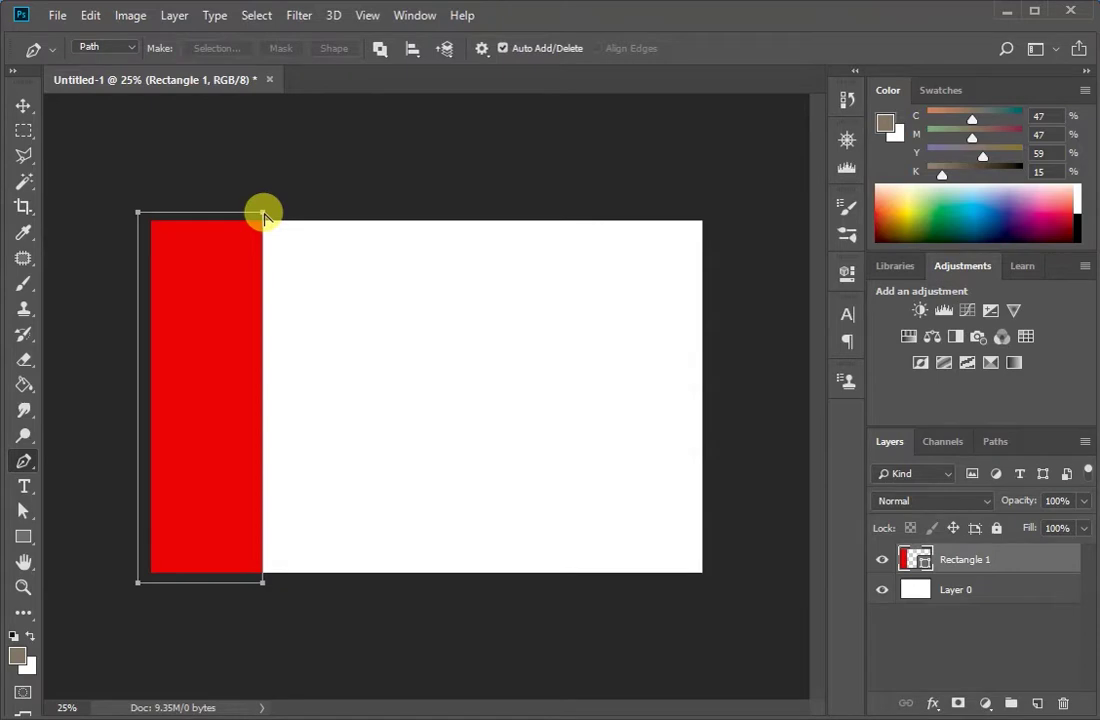
drag(264, 214, 318, 268)
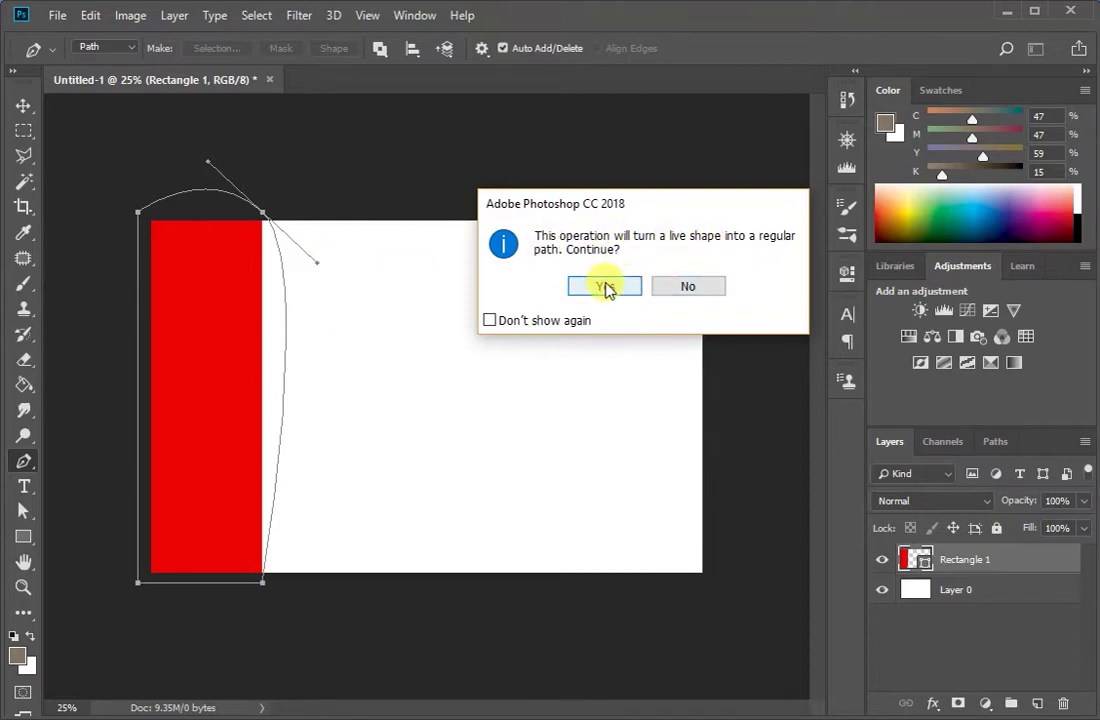
click(686, 287)
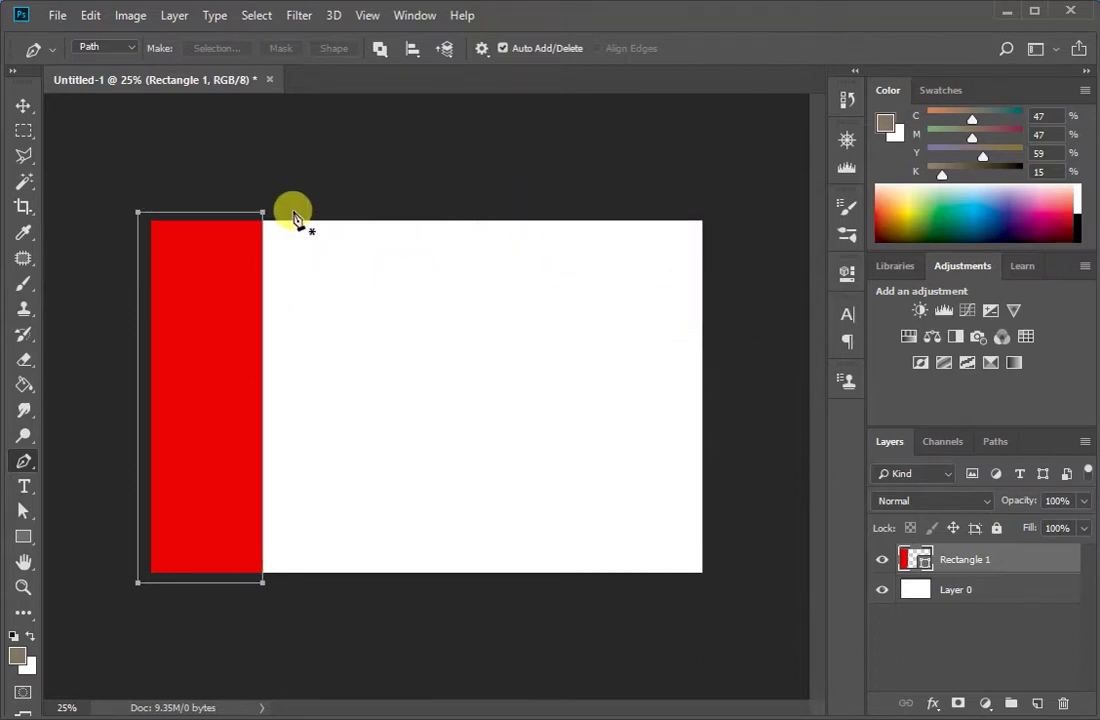
key(v)
click(1007, 589)
click(1015, 557)
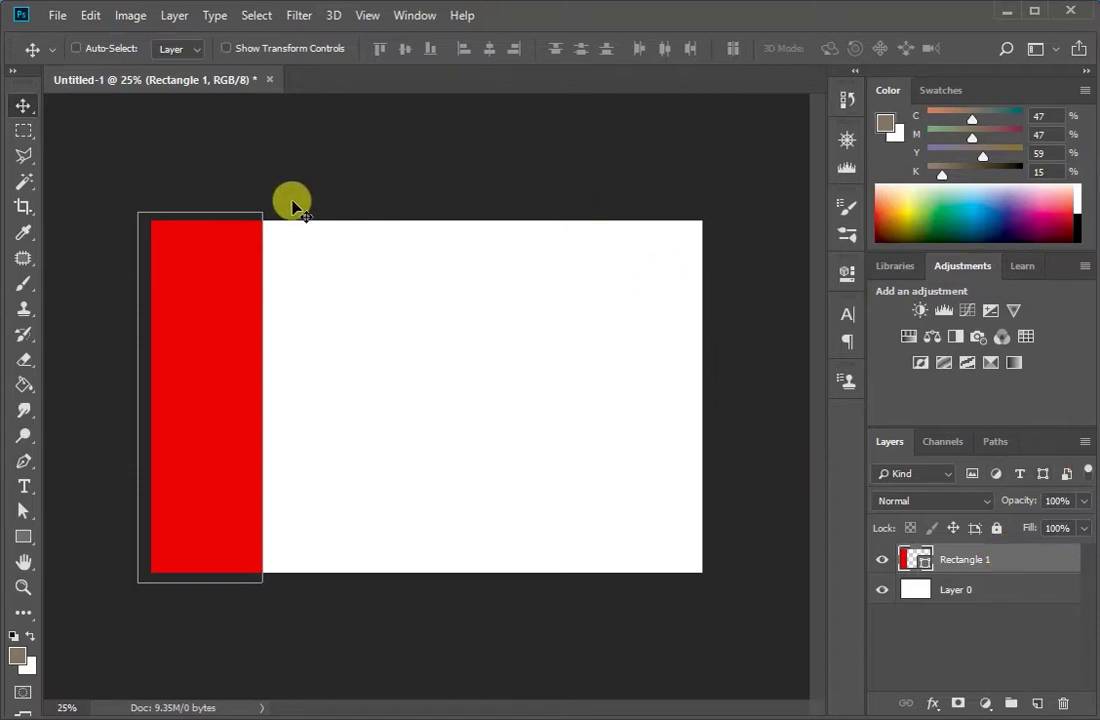
drag(277, 207, 261, 273)
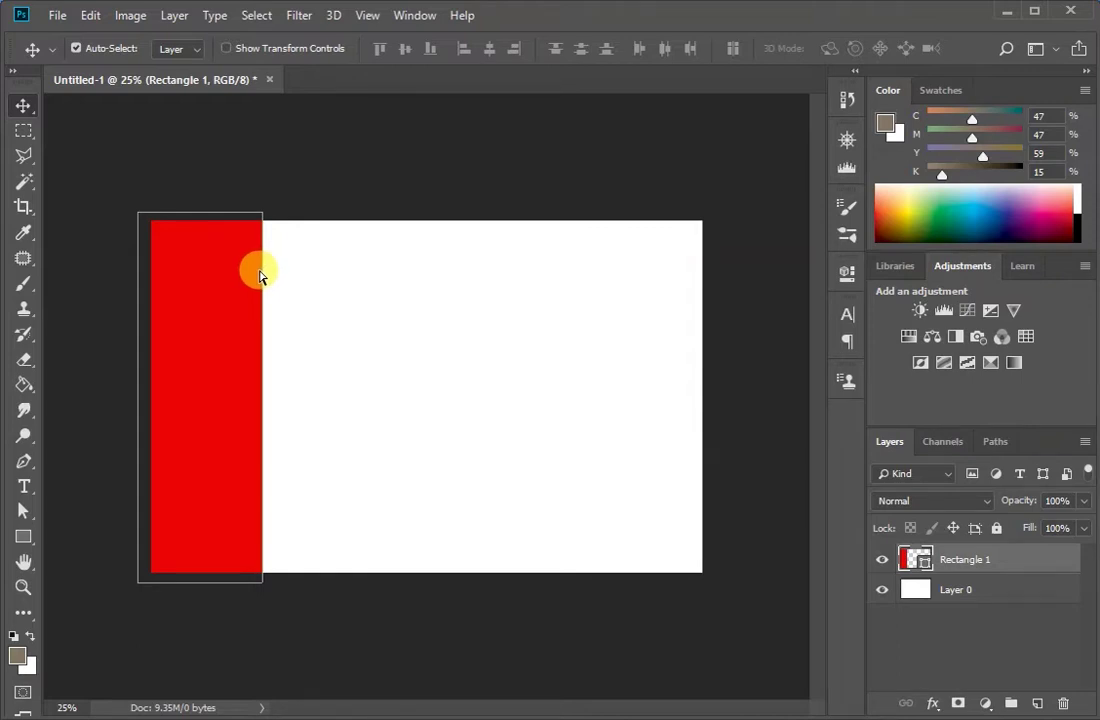
click(260, 273)
key(ctrl)
Bend the red rectangle's right edge inward from its upper-right anchor point with the Pen tool, converting the live shape to a regular path
click(23, 461)
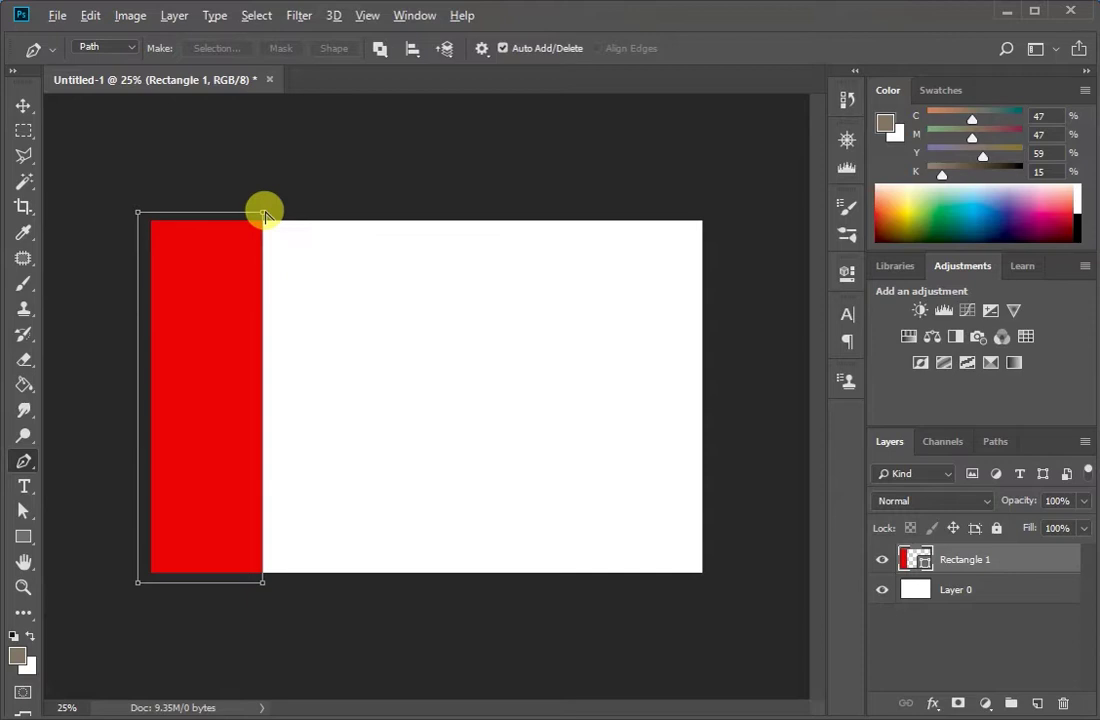
drag(262, 212, 180, 344)
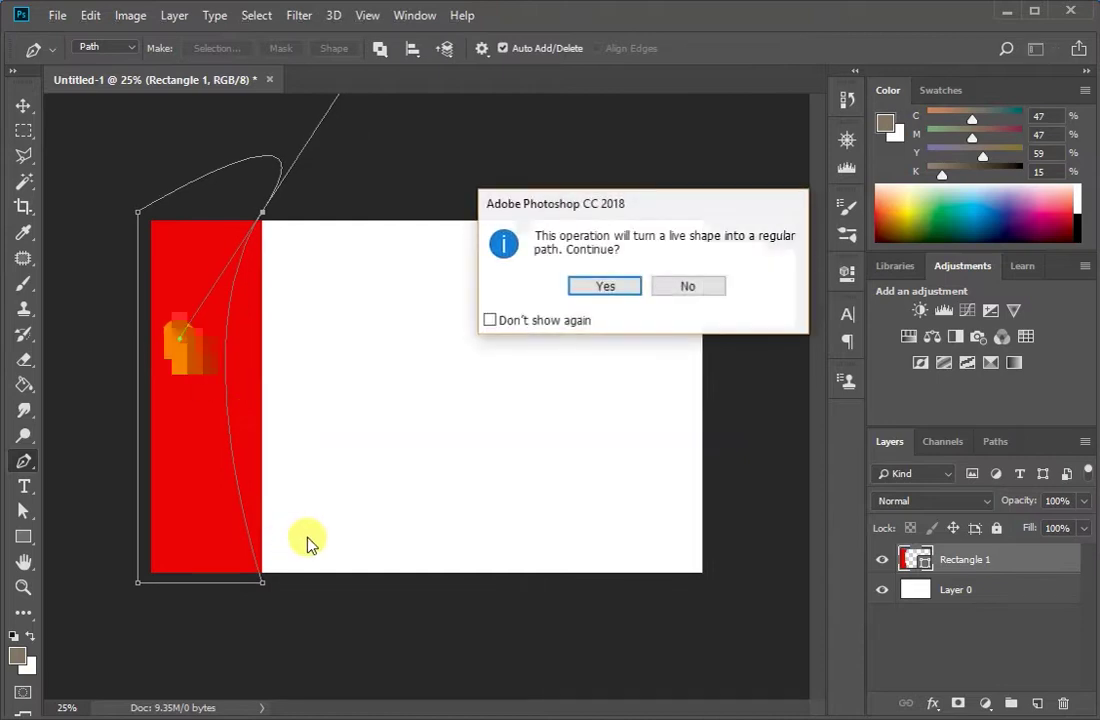
click(597, 288)
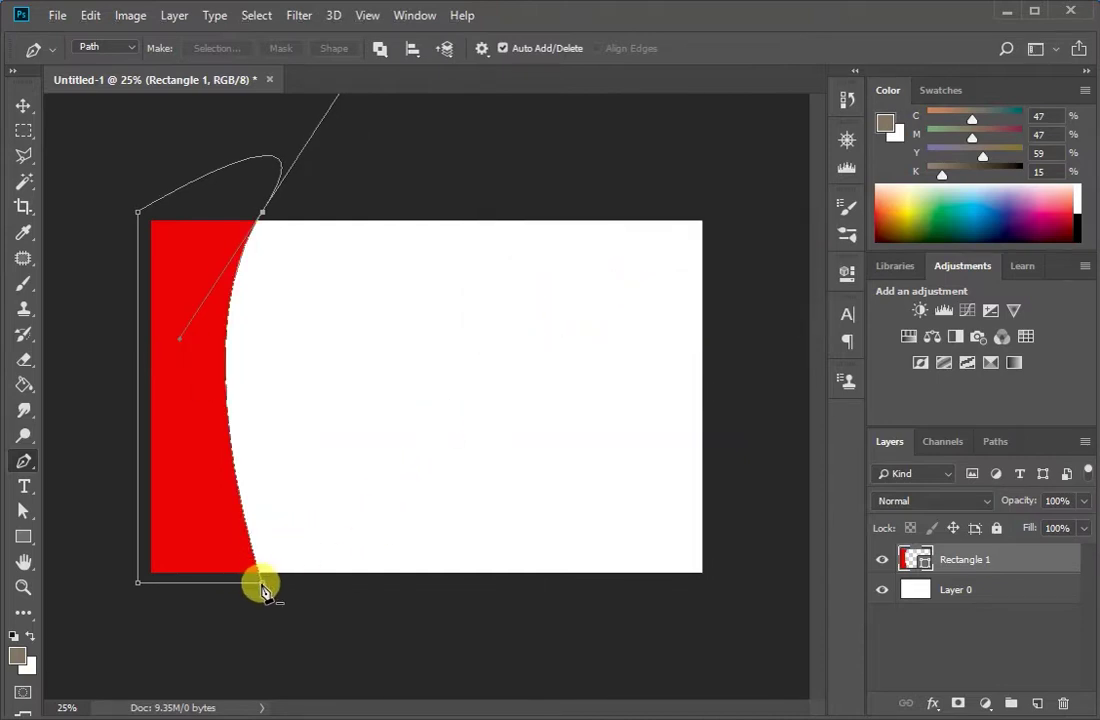
Curve the red shape's lower-right anchor point outward and adjust the upper-right anchor's handle to form an S-shaped right edge
drag(262, 590, 74, 609)
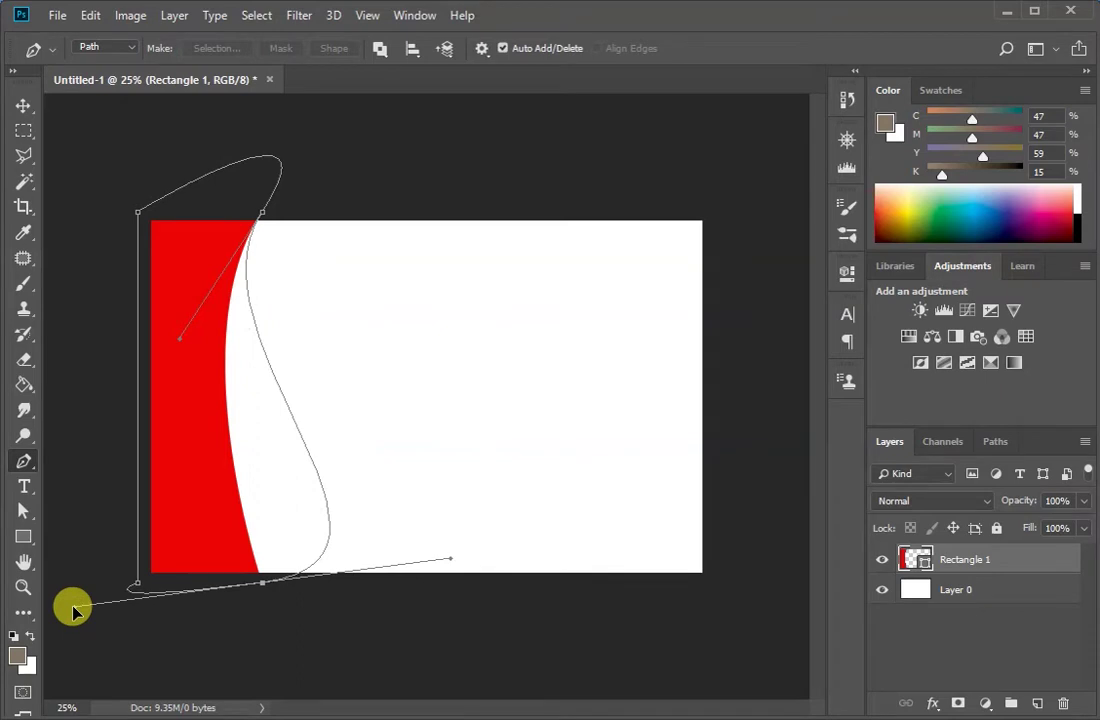
drag(74, 609, 74, 607)
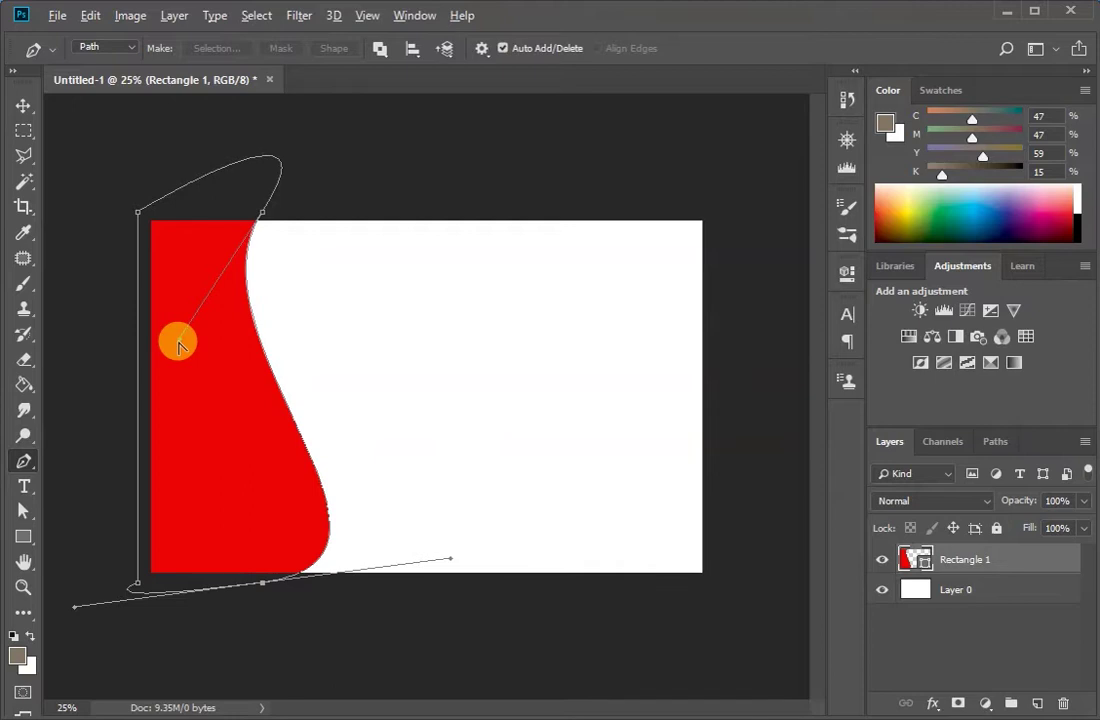
mouse_move(180, 343)
mouse_down()
mouse_move(250, 363)
mouse_move(322, 363)
mouse_move(231, 383)
mouse_move(201, 378)
mouse_move(193, 370)
mouse_move(208, 360)
mouse_move(196, 358)
mouse_up()
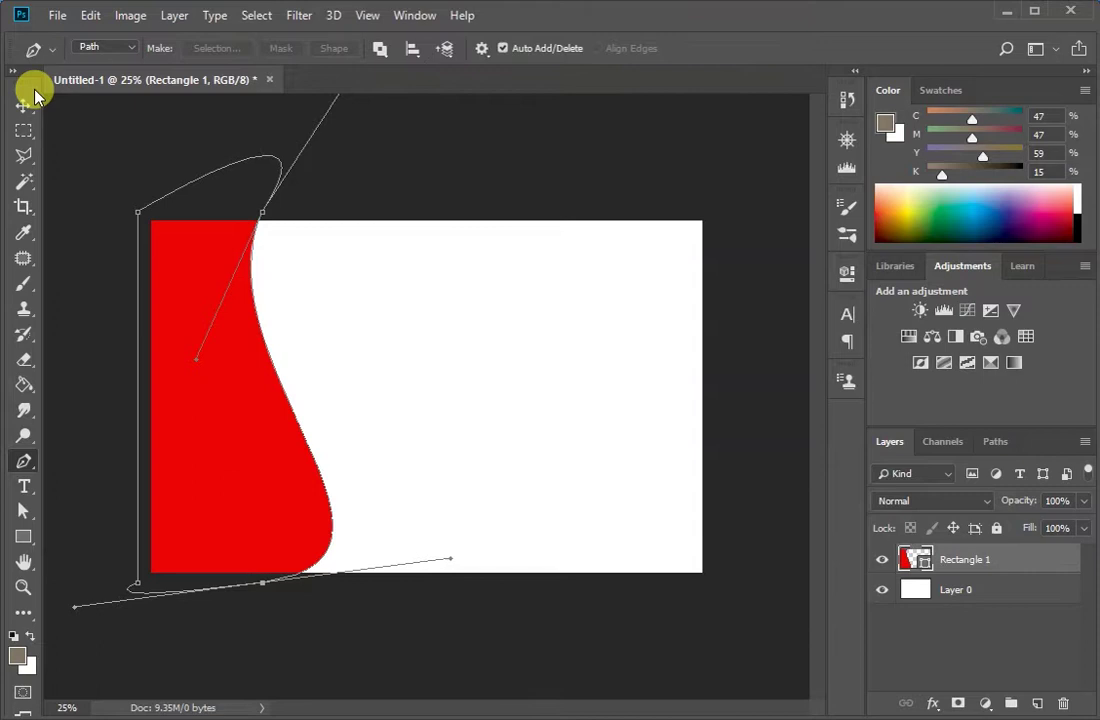
Move the red shape leftward until its wavy edge leaves only a narrower red band along the canvas's left side
key(v)
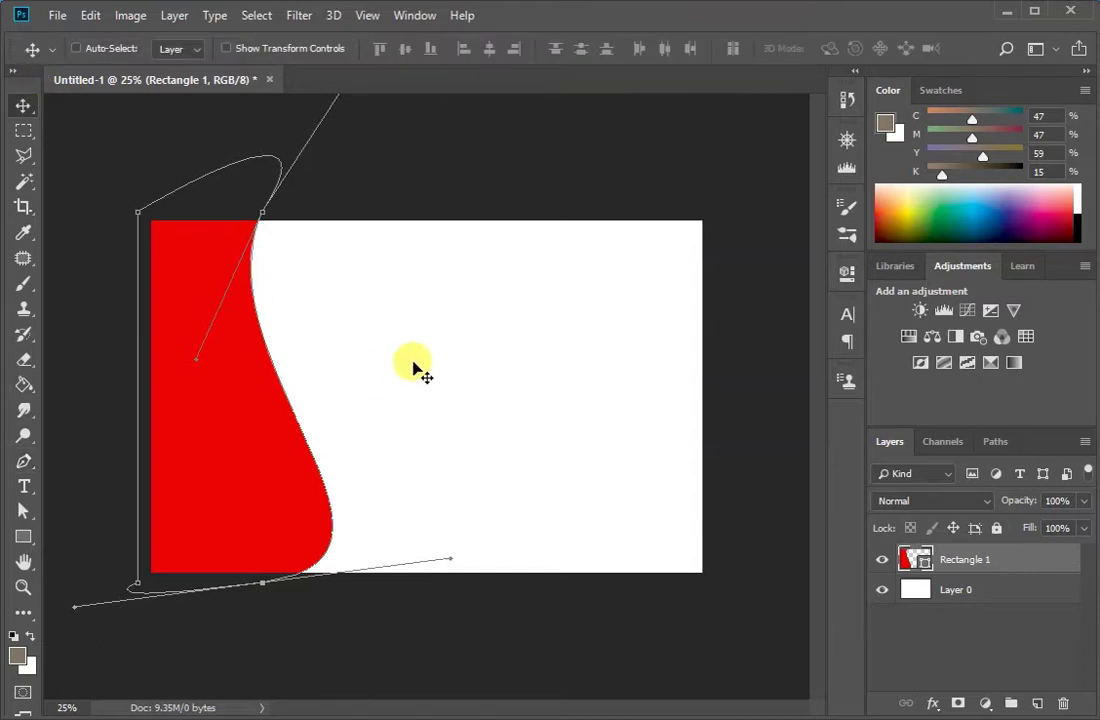
mouse_move(258, 400)
mouse_down()
mouse_move(262, 428)
mouse_move(262, 398)
mouse_up()
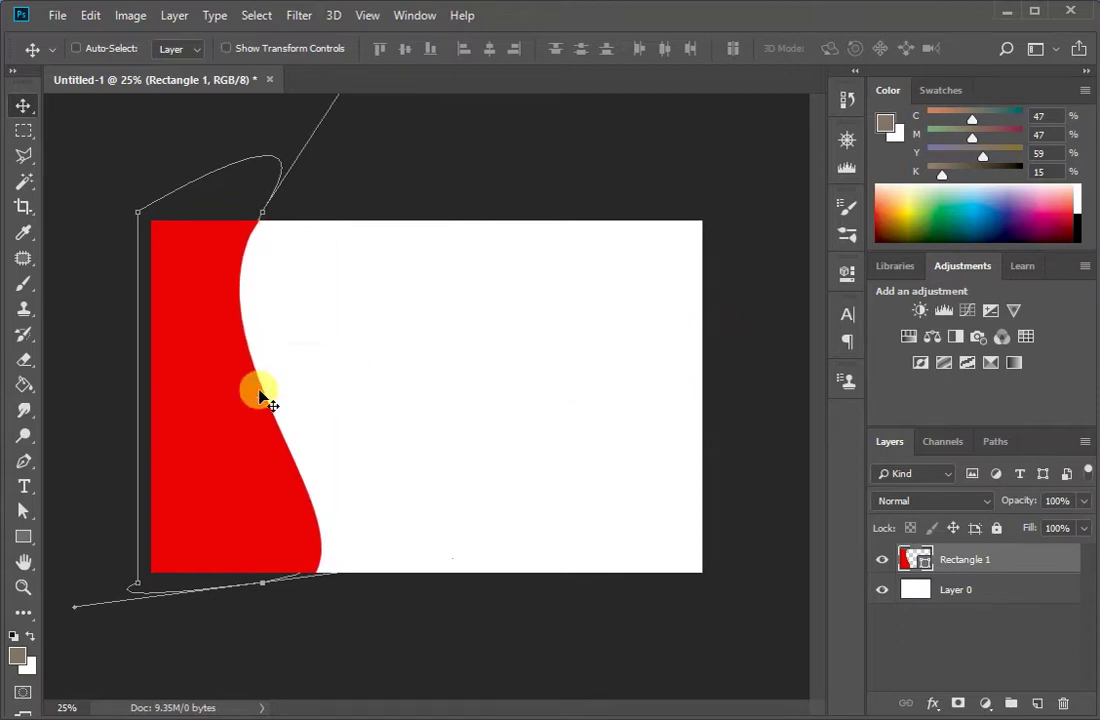
ctrl+click(403, 398)
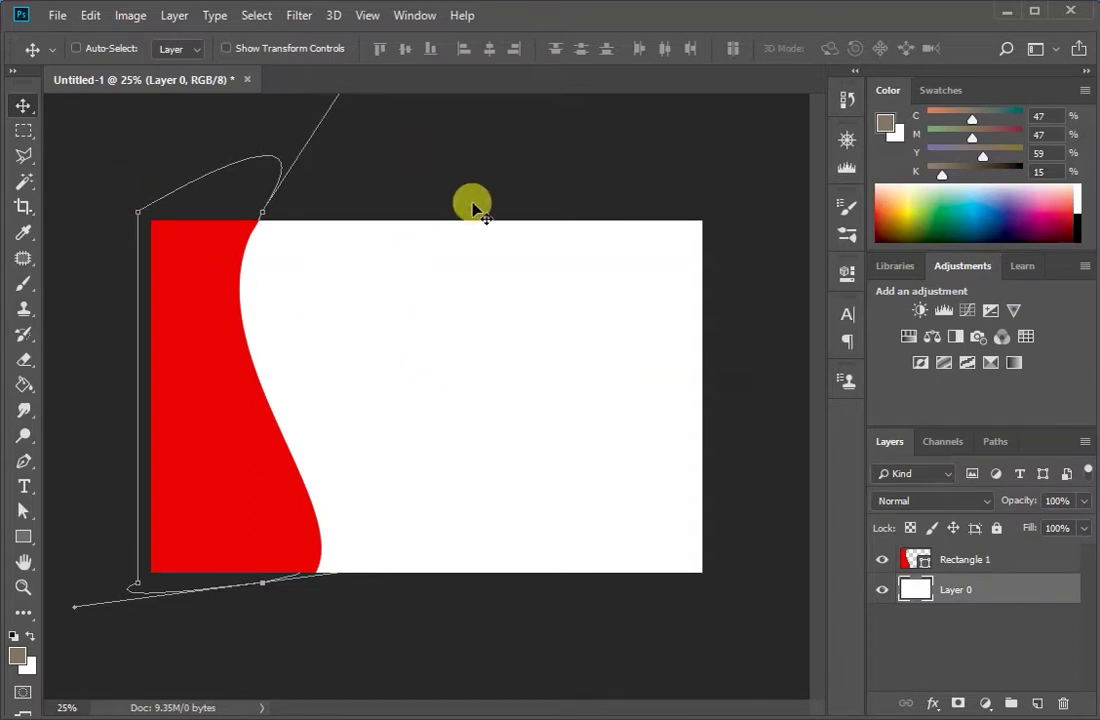
click(1016, 563)
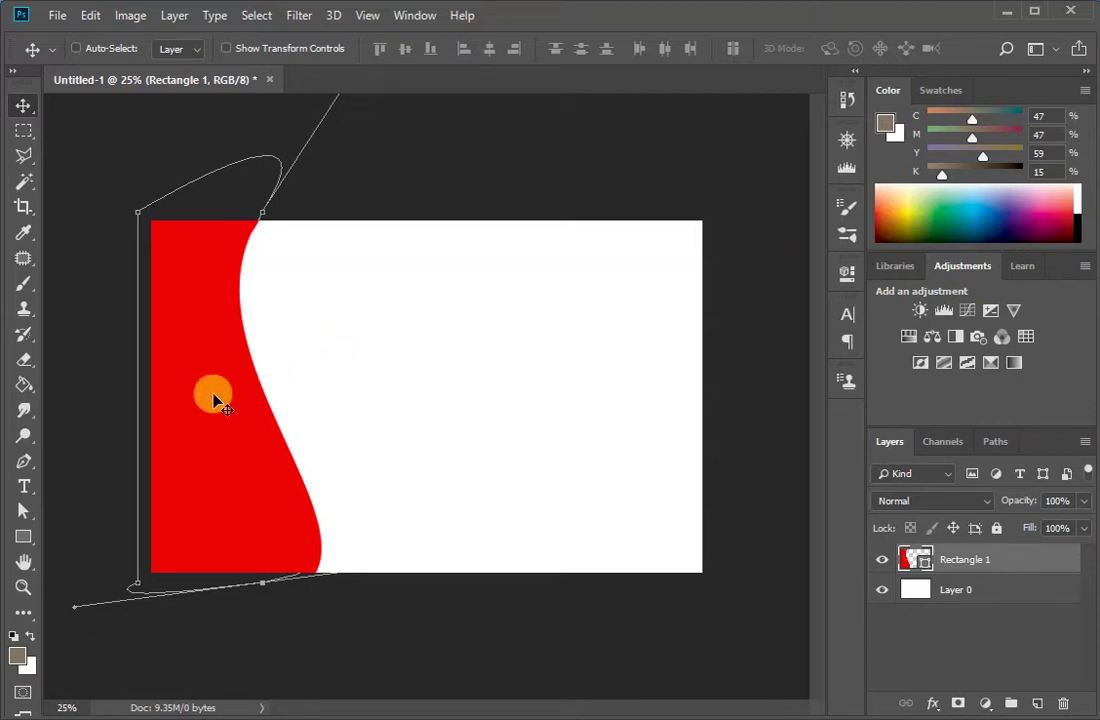
drag(214, 398, 204, 394)
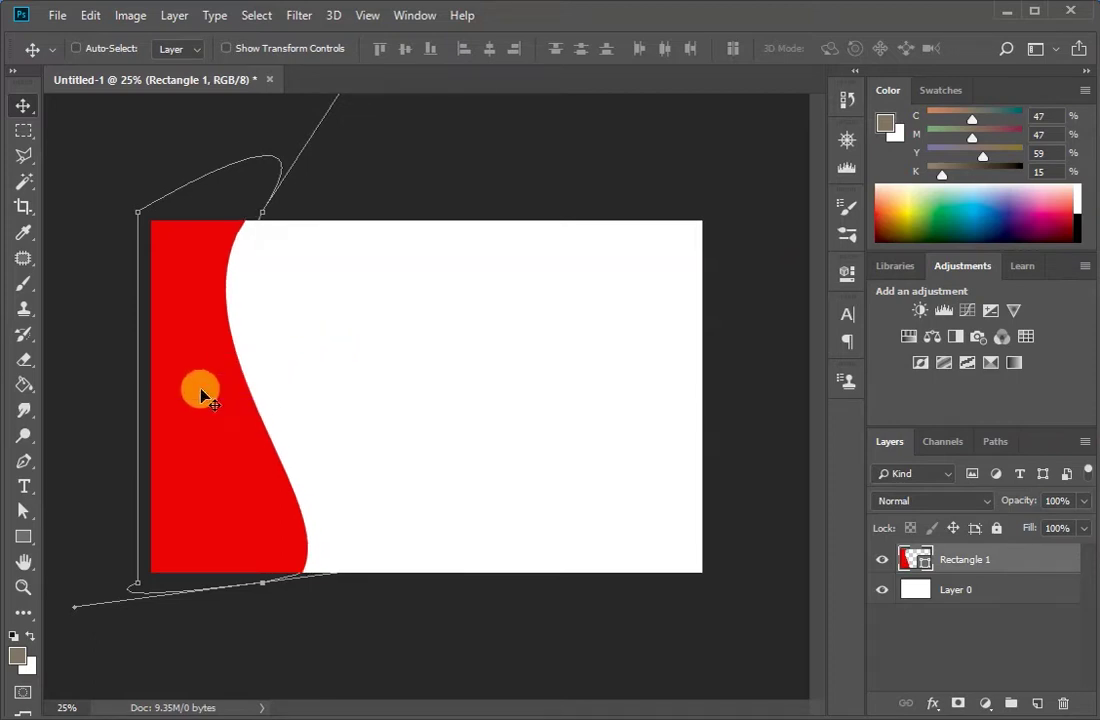
key(ctrl+plus)
key(ctrl+minus)
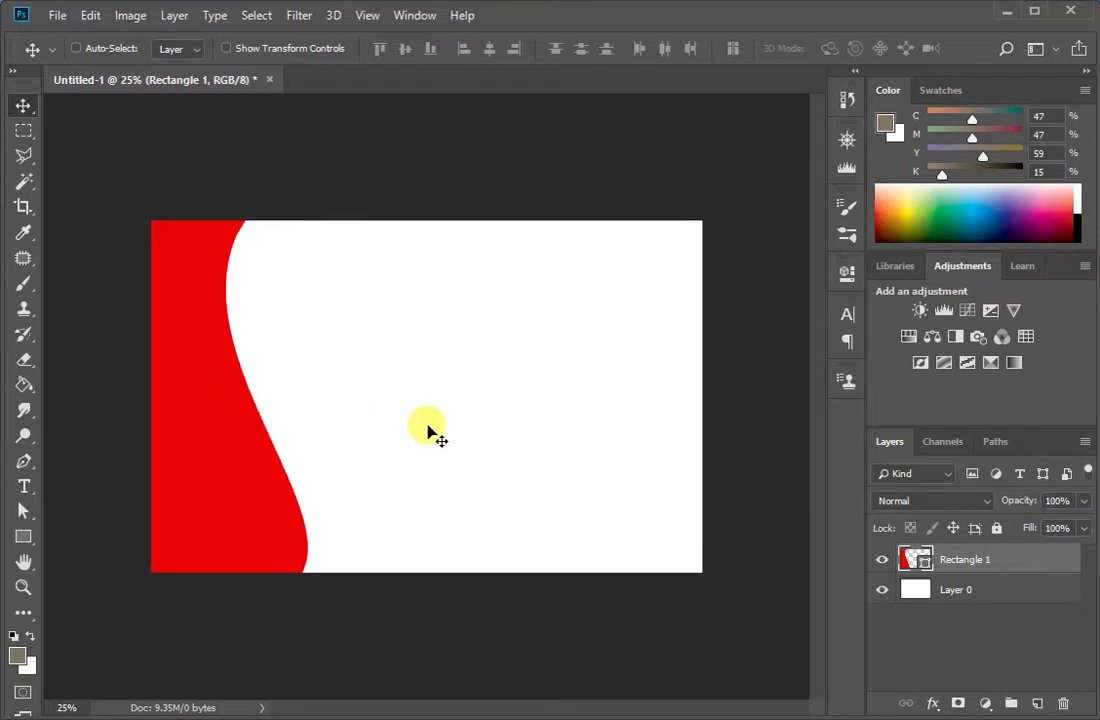
drag(214, 452, 194, 452)
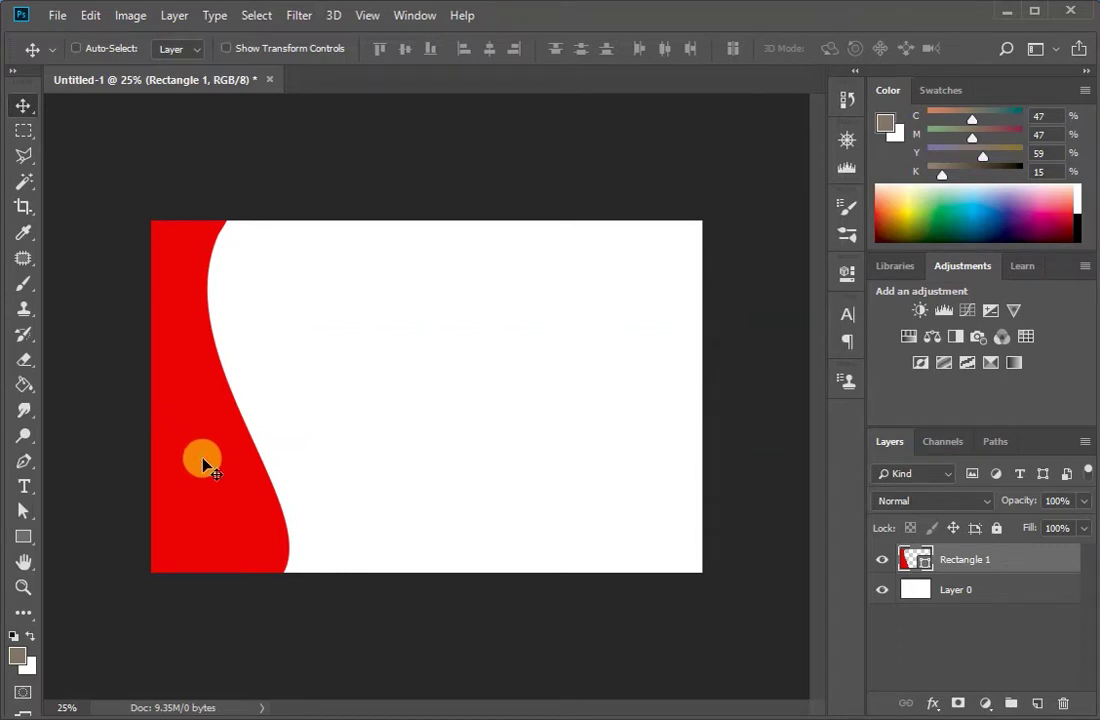
drag(203, 463, 189, 462)
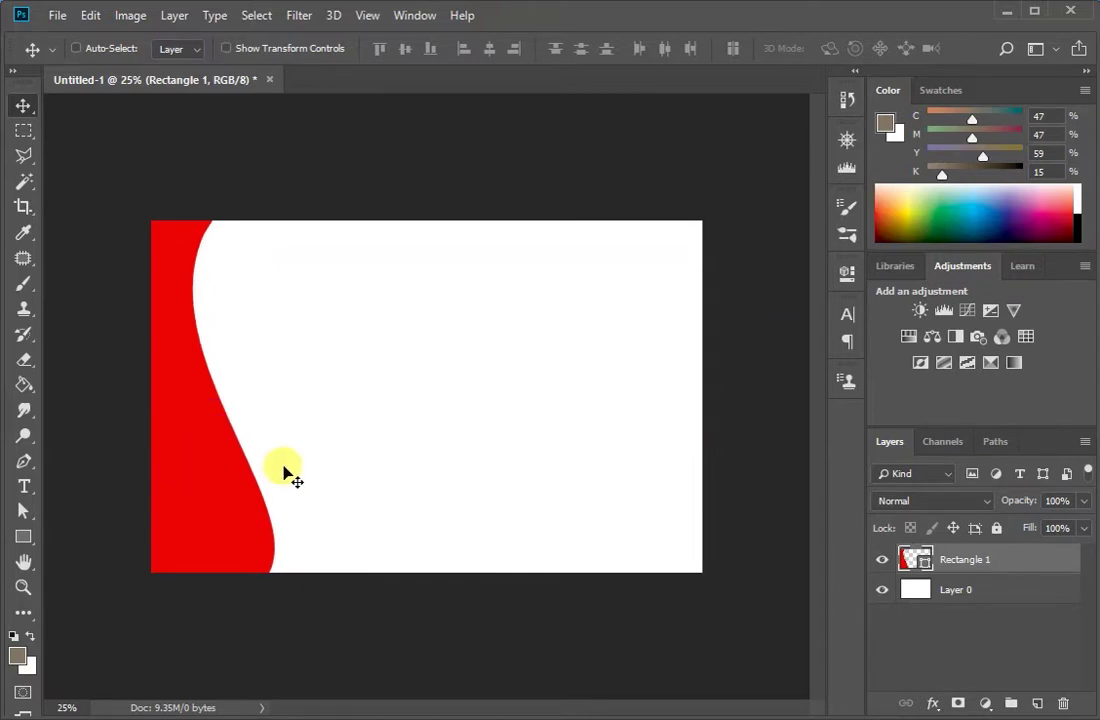
mouse_move(217, 496)
mouse_down()
mouse_move(209, 502)
mouse_move(212, 492)
mouse_up()
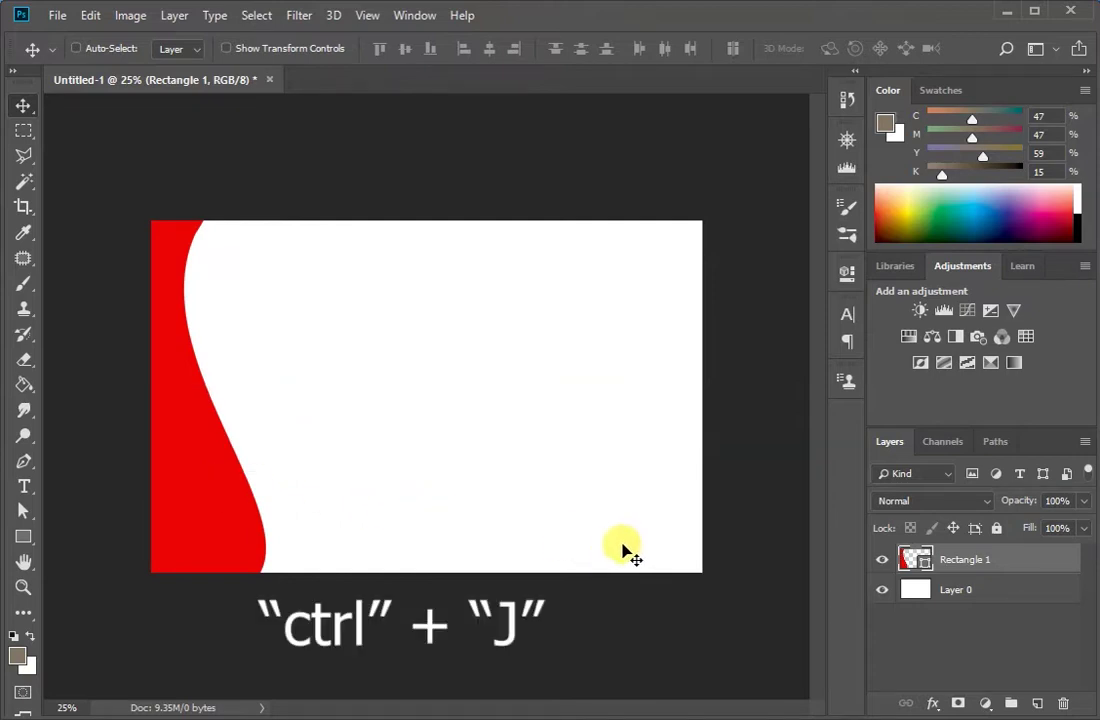
Duplicate the red shape's layer and move the original shape beneath the copy about 0.72 in to the right
key(ctrl+j)
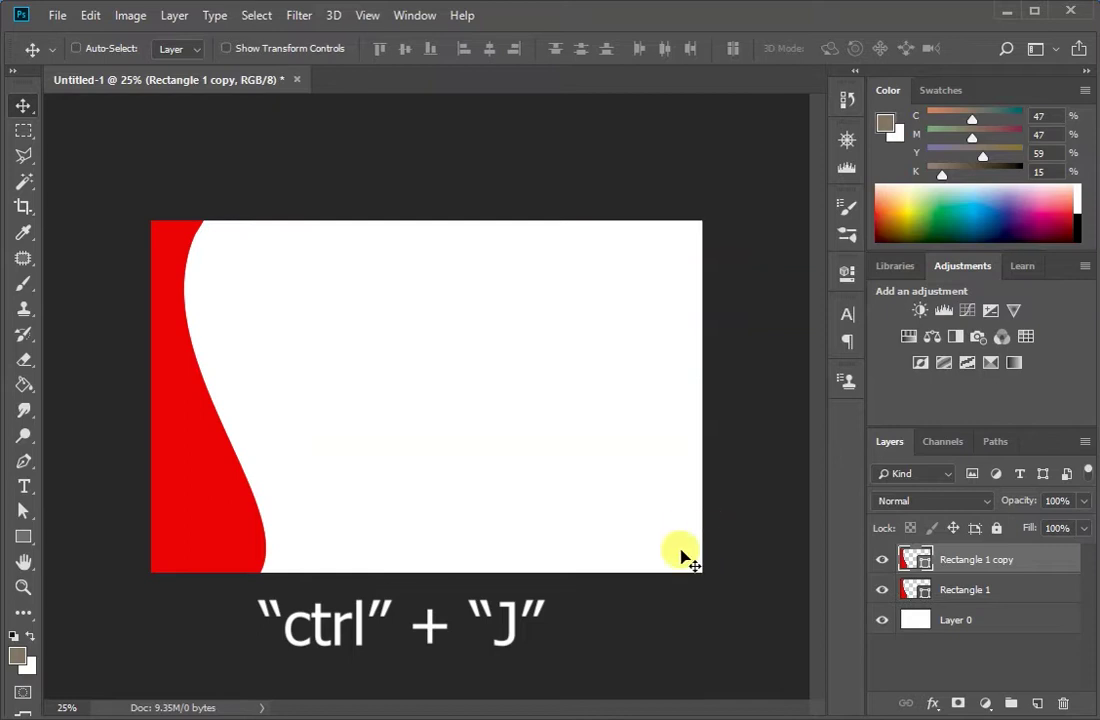
click(993, 591)
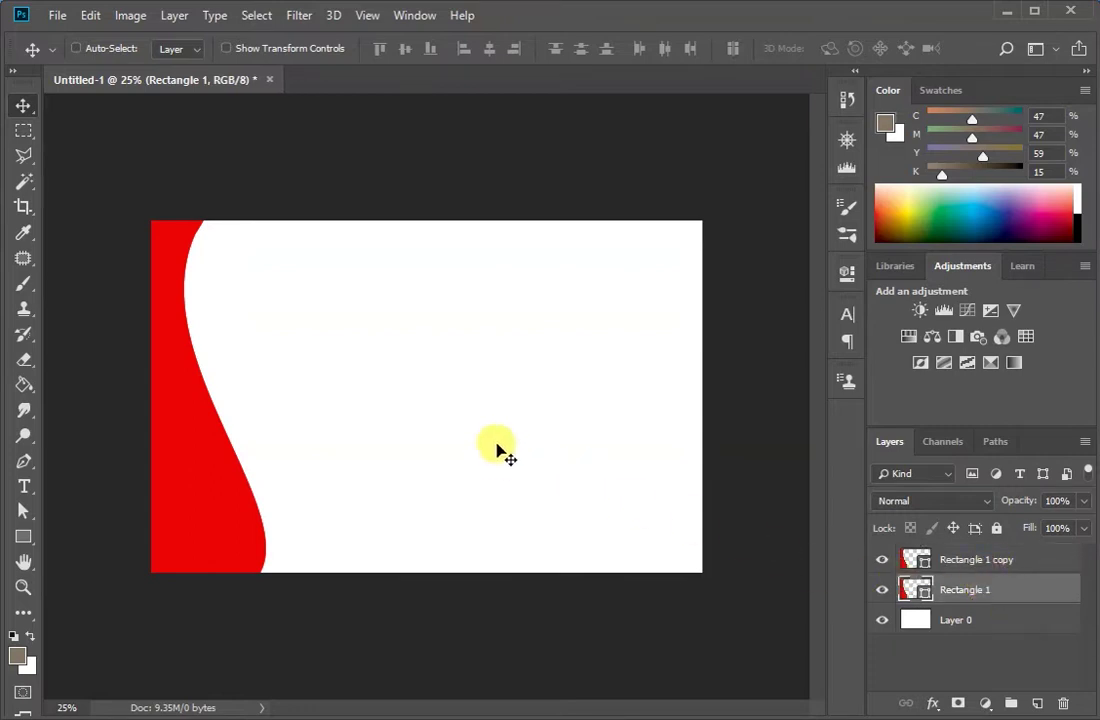
click(364, 460)
drag(366, 466, 369, 466)
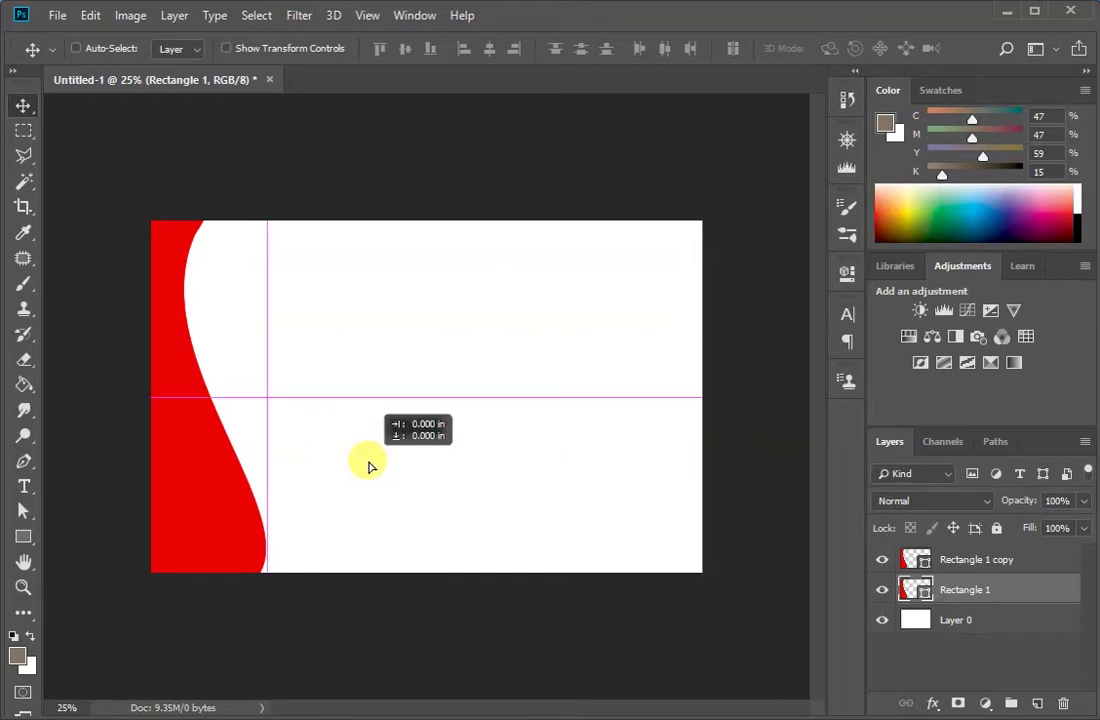
drag(368, 466, 390, 466)
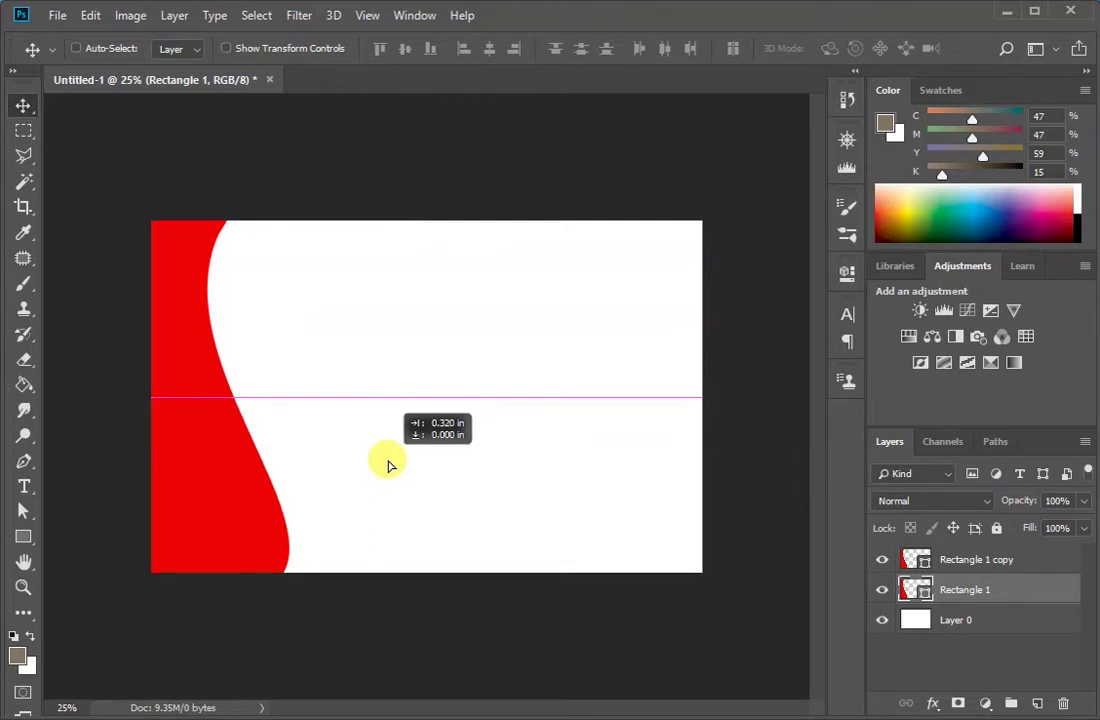
drag(389, 466, 418, 519)
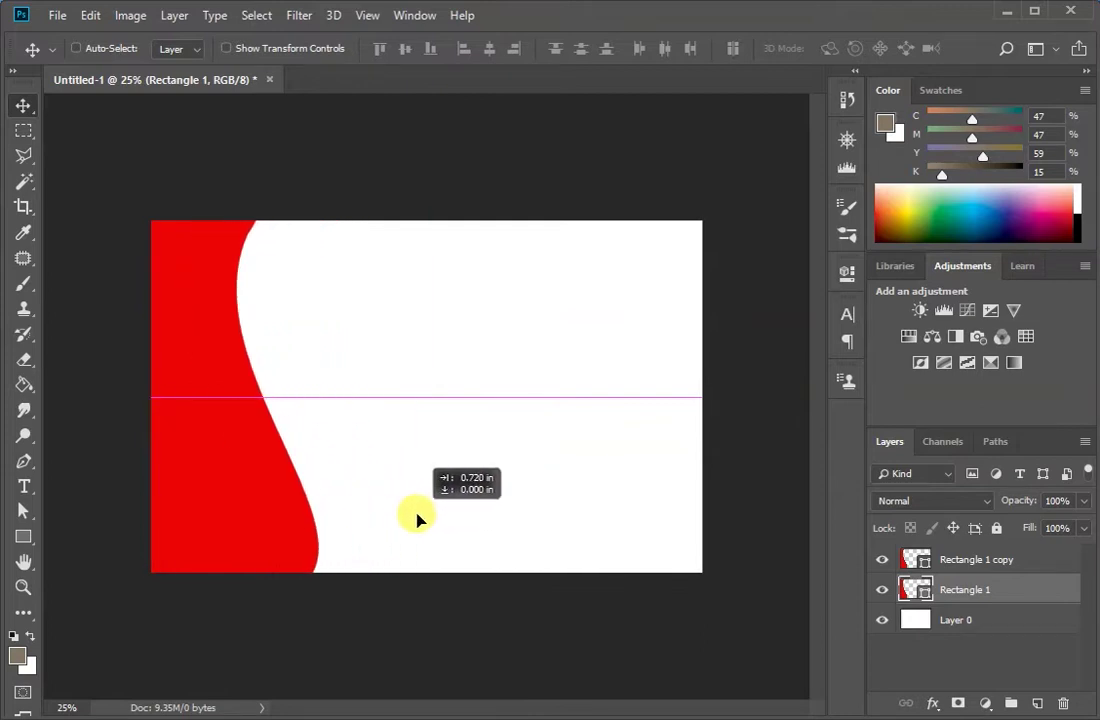
drag(418, 519, 417, 516)
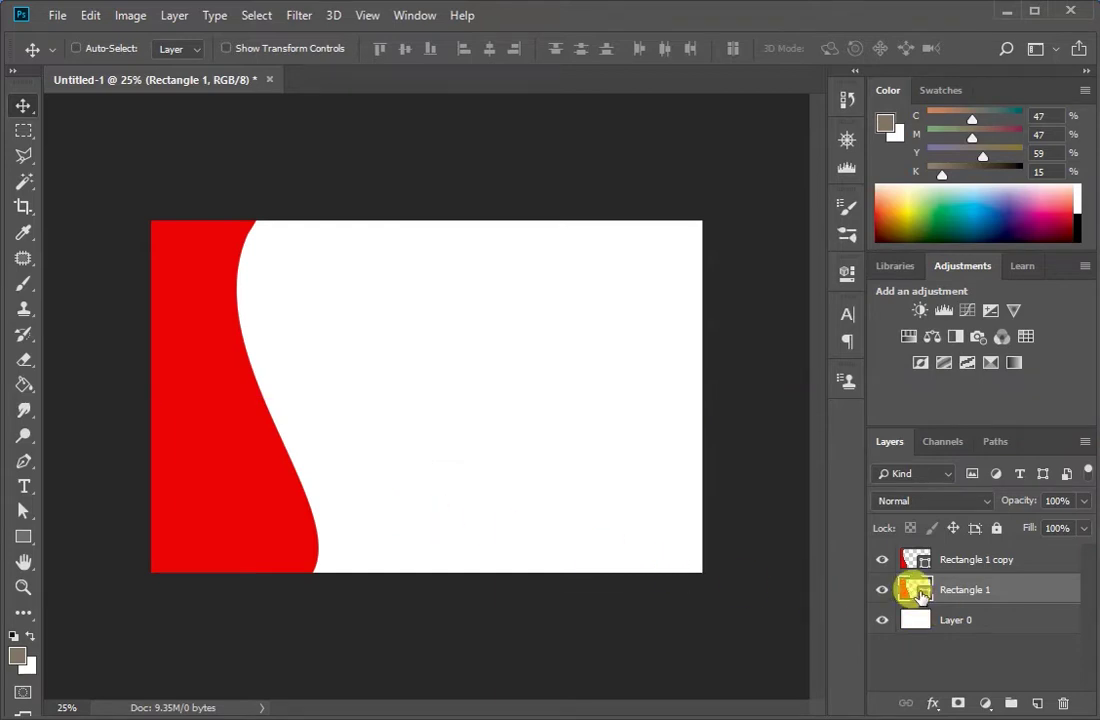
Change the lower shape's fill colour to a lighter red, hex e71919
double_click(917, 590)
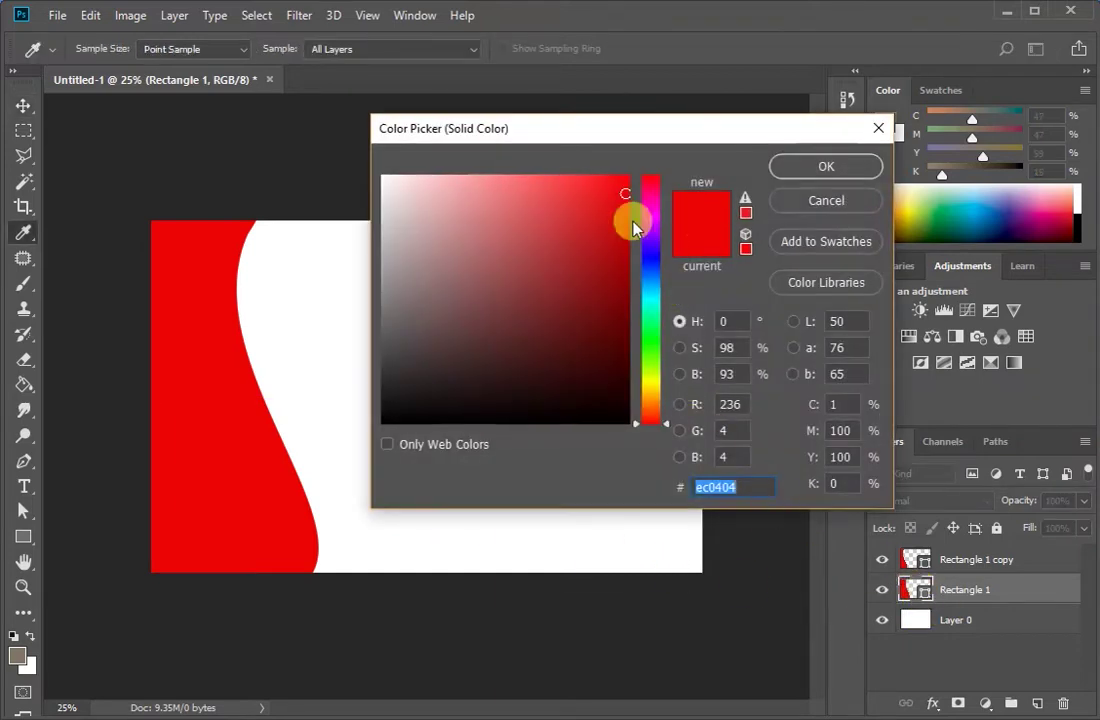
click(618, 210)
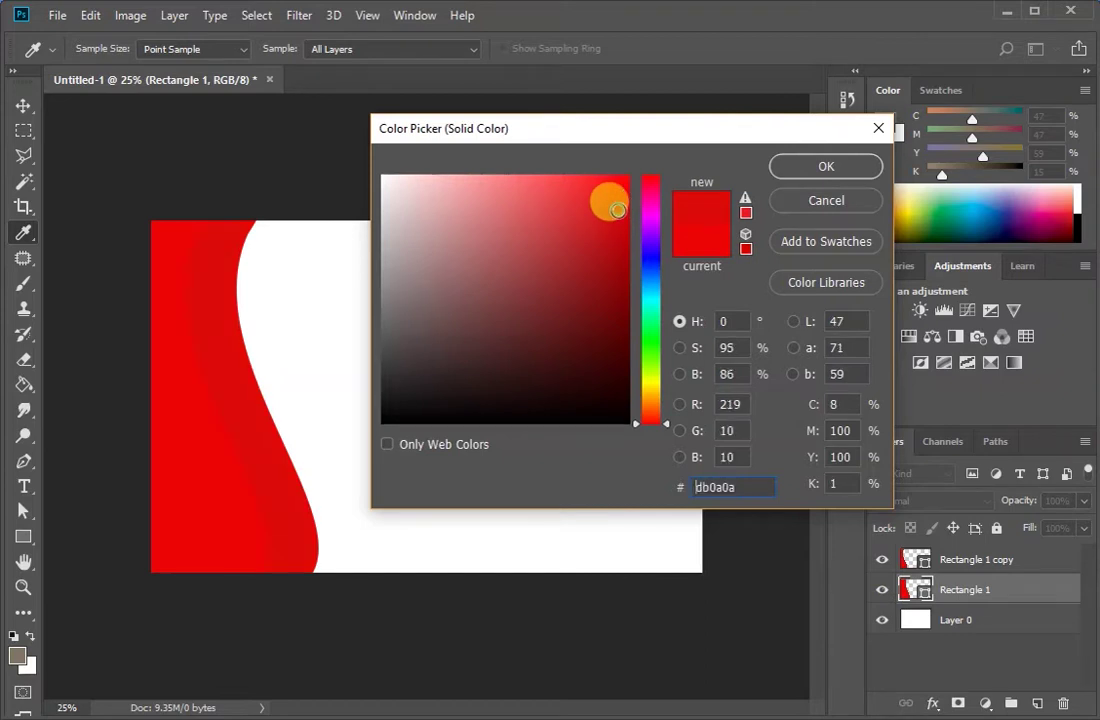
click(613, 226)
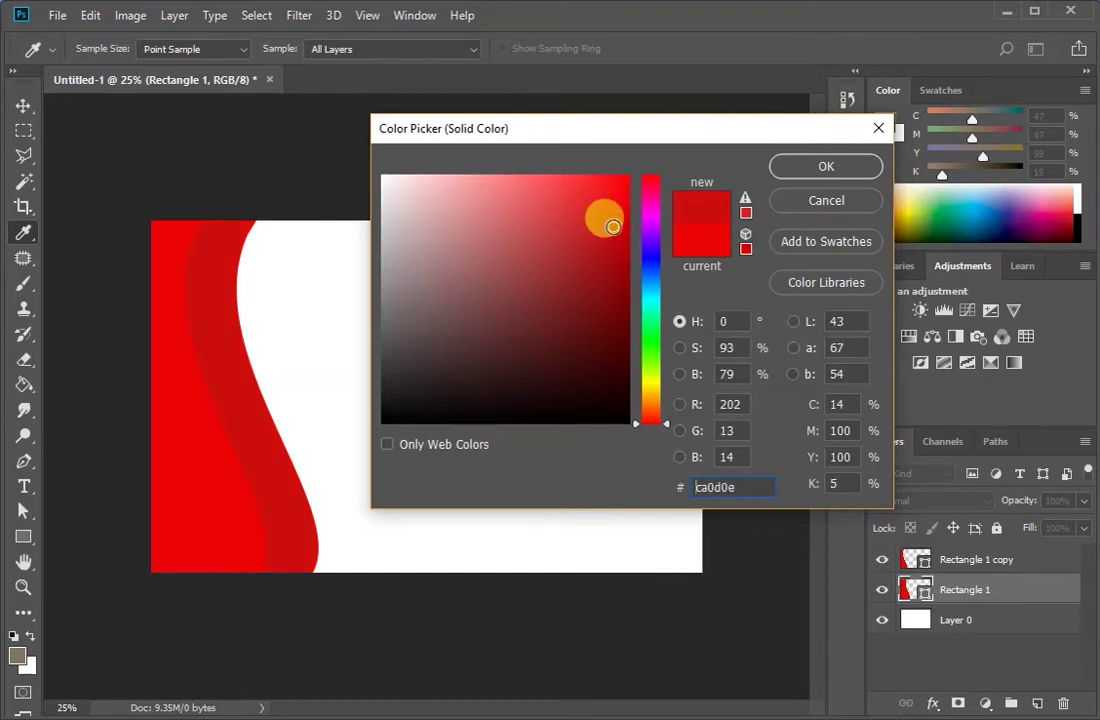
mouse_move(613, 211)
mouse_down()
mouse_move(604, 194)
mouse_move(602, 232)
mouse_move(593, 208)
mouse_move(611, 199)
mouse_move(602, 198)
mouse_up()
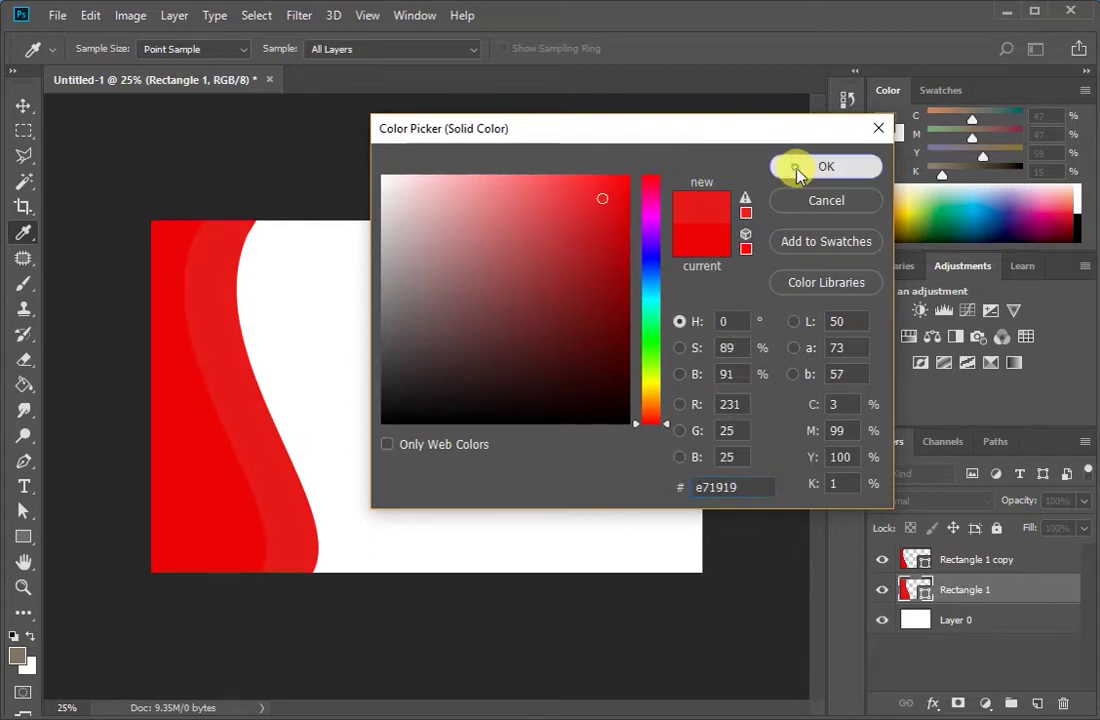
click(790, 167)
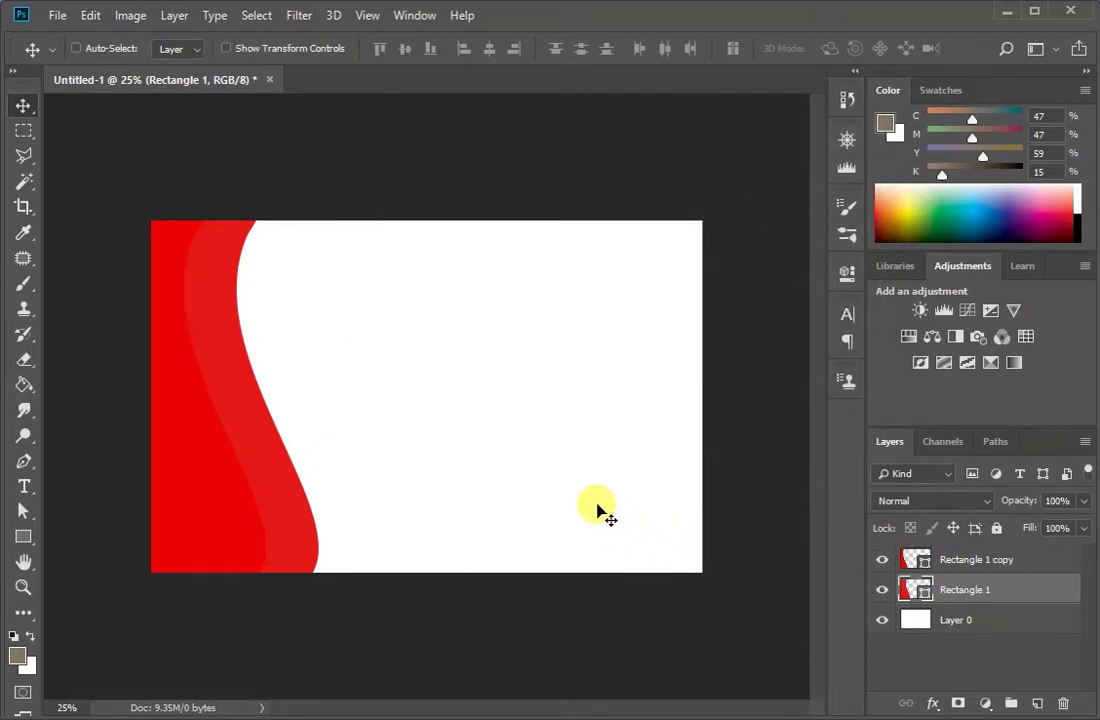
key(ctrl+t)
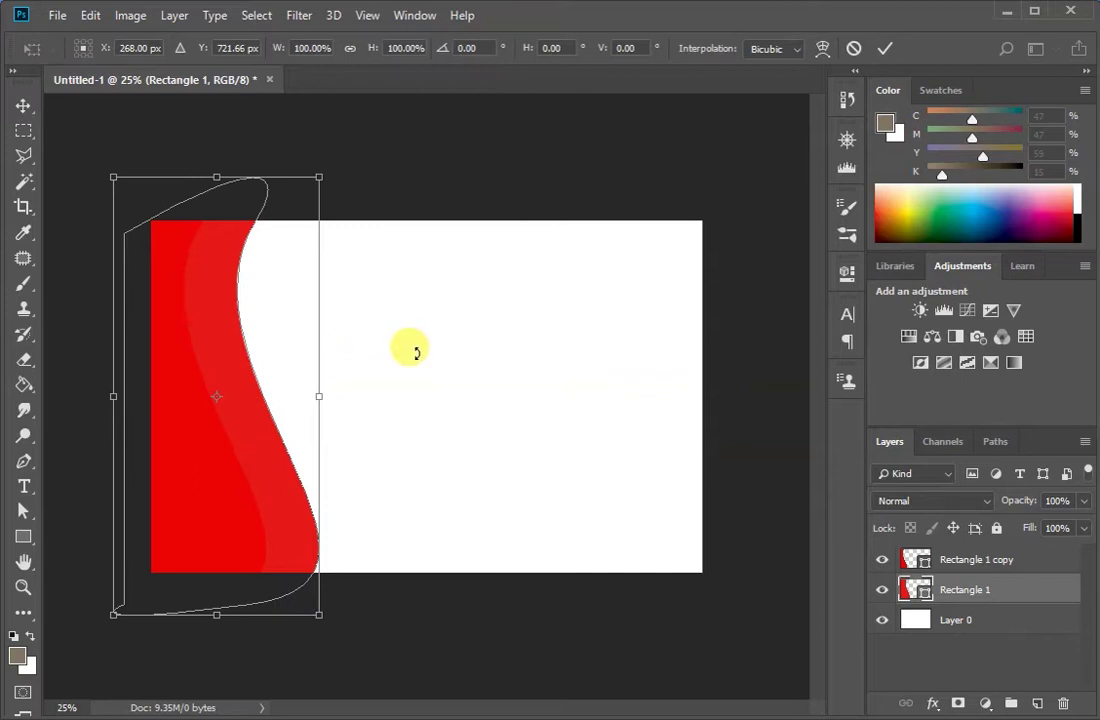
key(Escape)
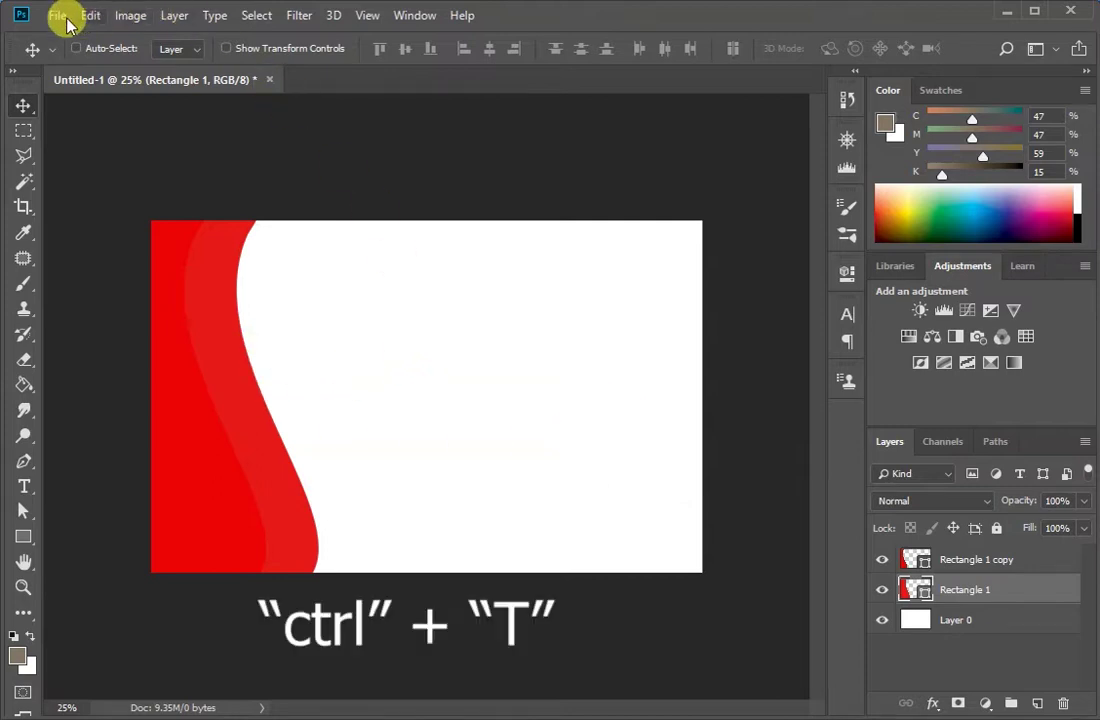
click(123, 22)
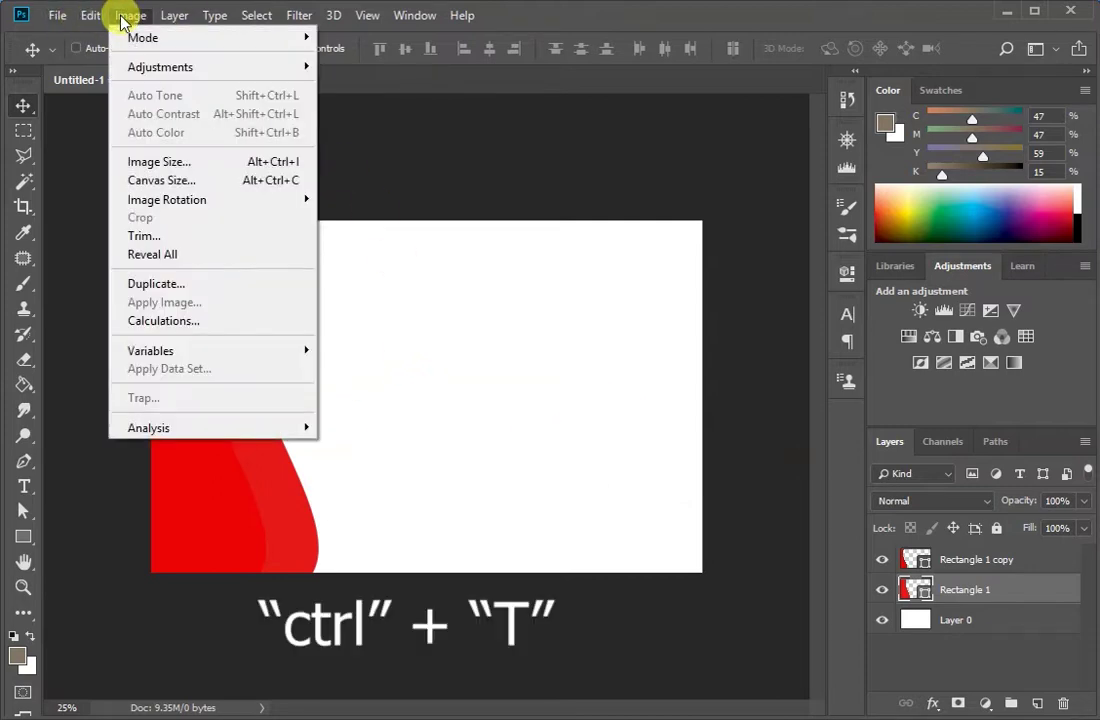
mouse_move(100, 18)
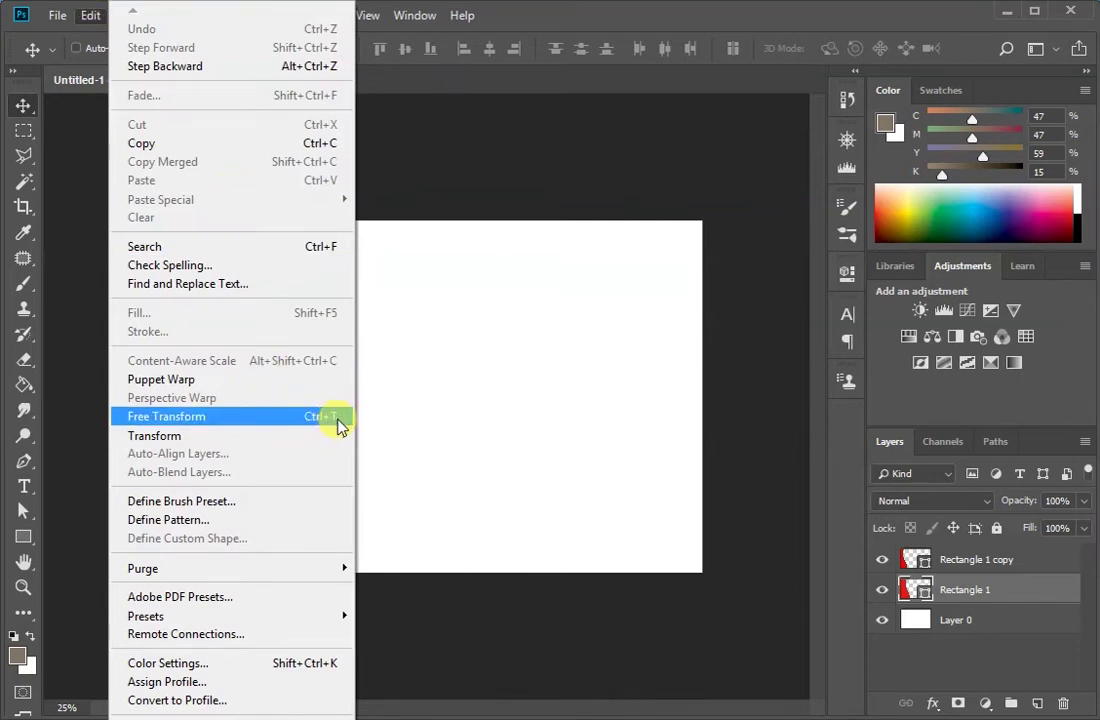
click(494, 397)
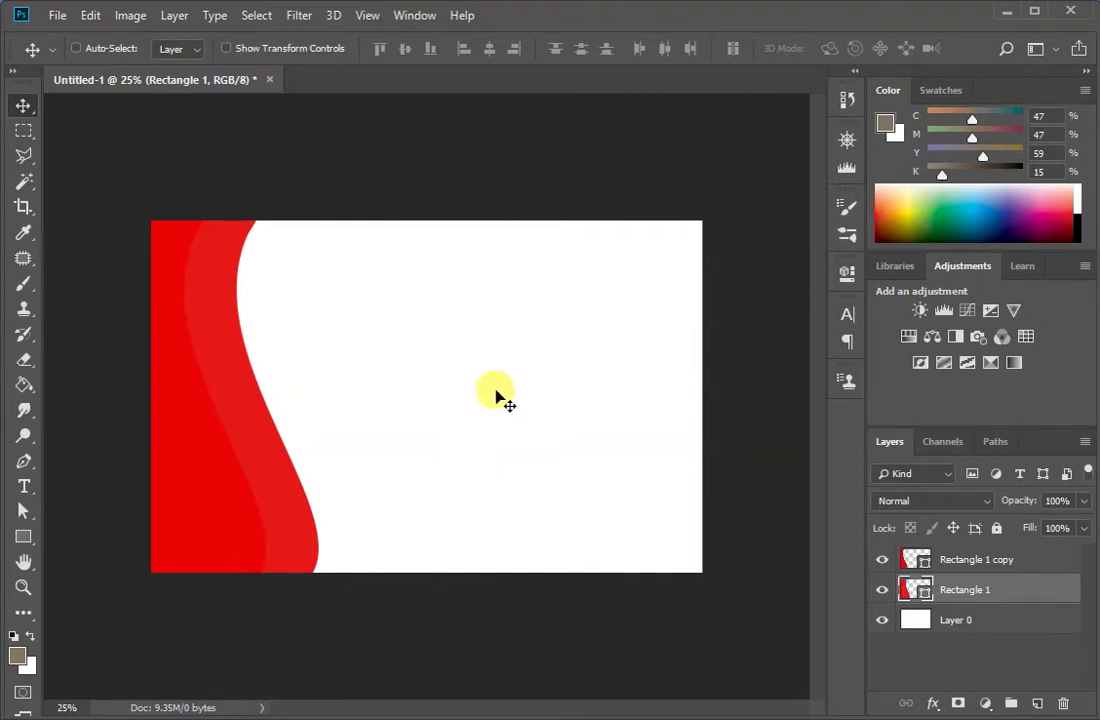
Rotate the lighter red shape to about -5.44° and shift it left to about X 138.97 px, narrowing its band towards the canvas's upper edge
key(ctrl+t)
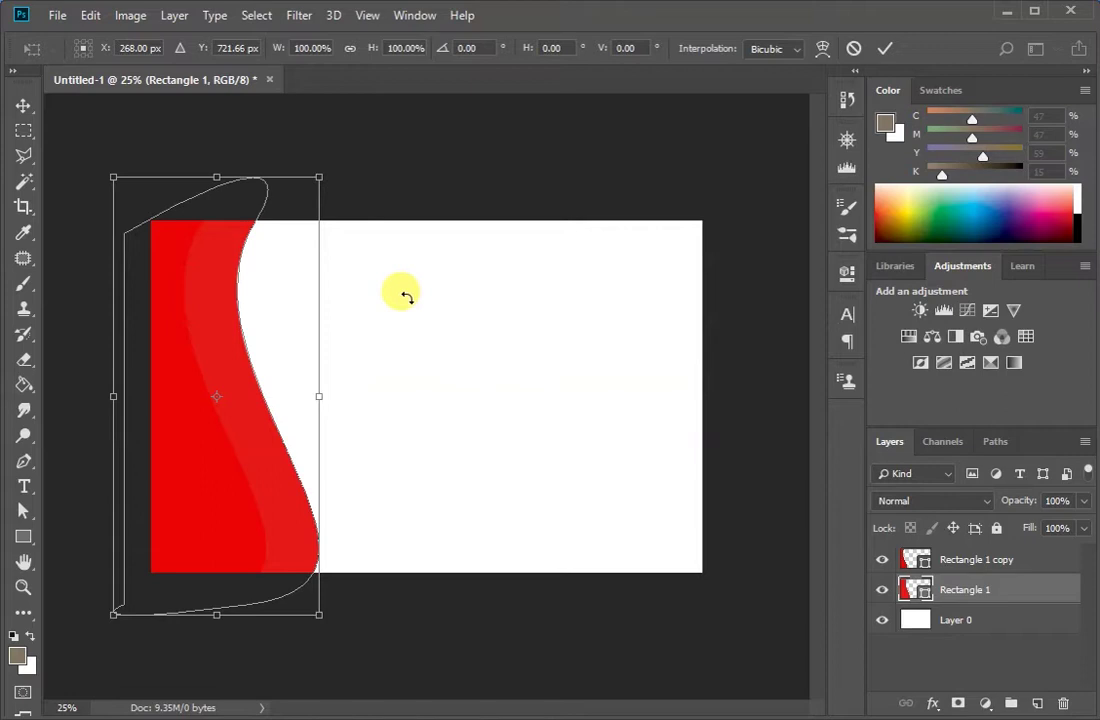
right_click(265, 270)
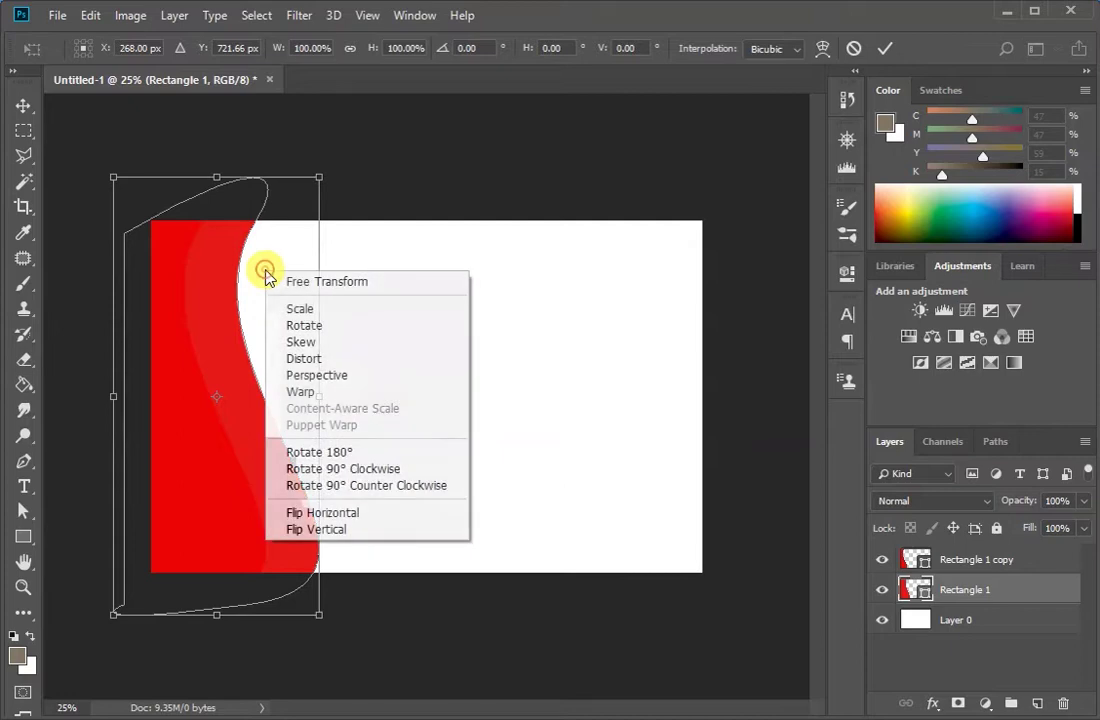
click(379, 237)
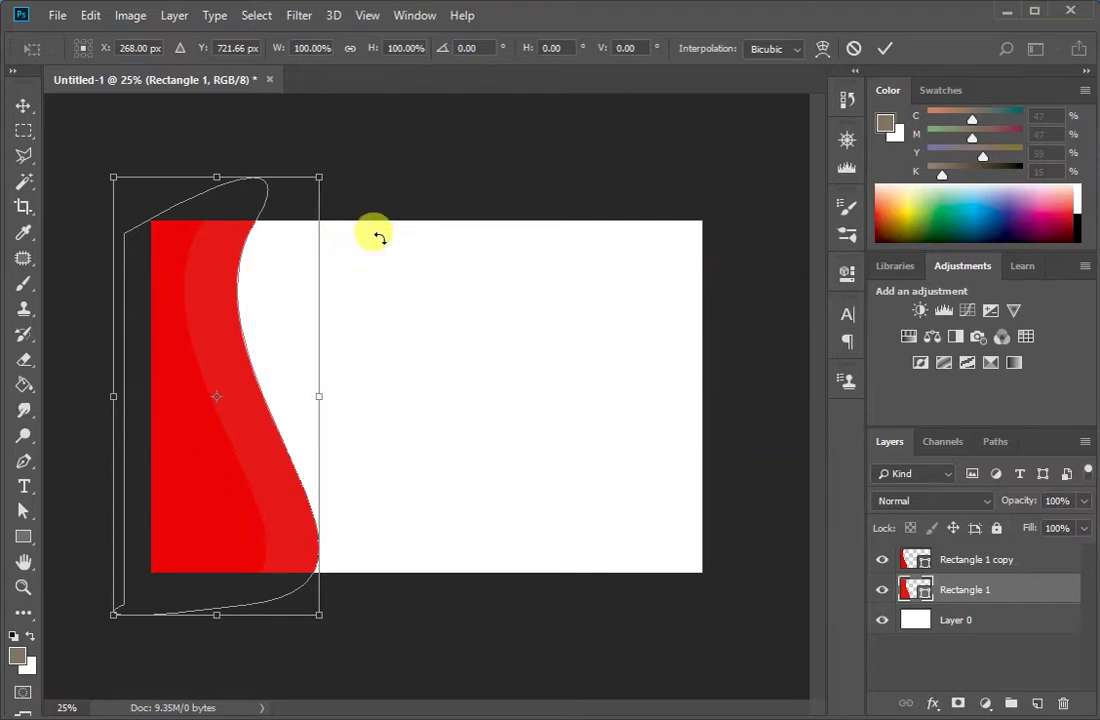
right_click(274, 281)
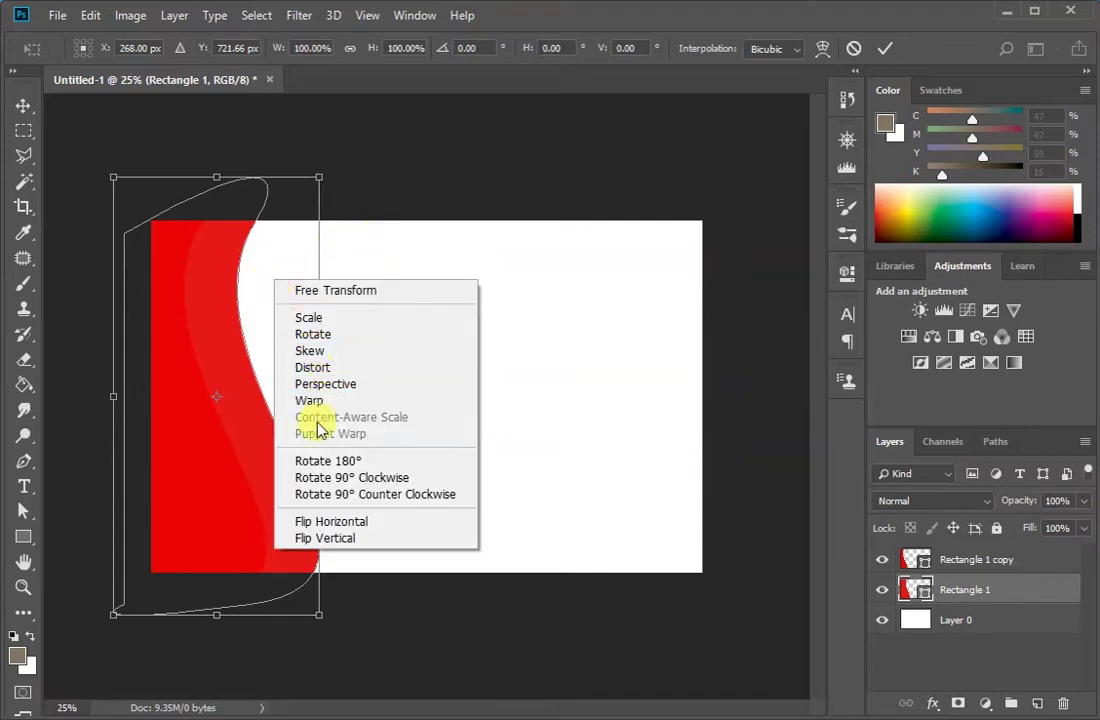
click(418, 250)
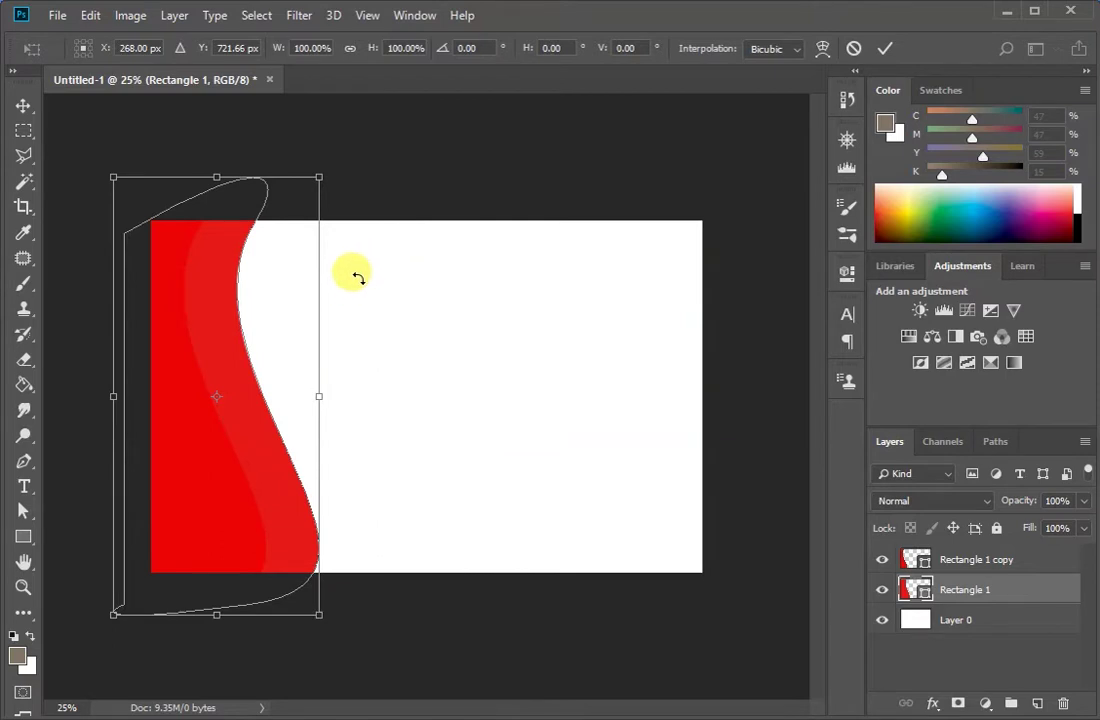
drag(393, 268, 372, 244)
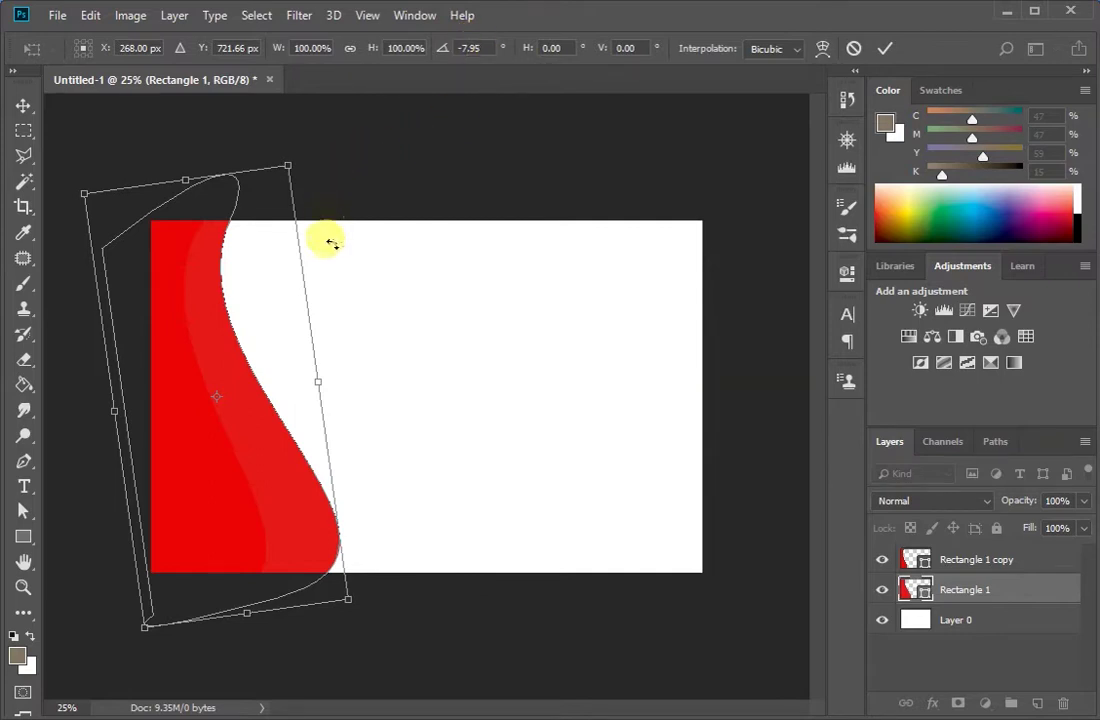
drag(331, 245, 329, 238)
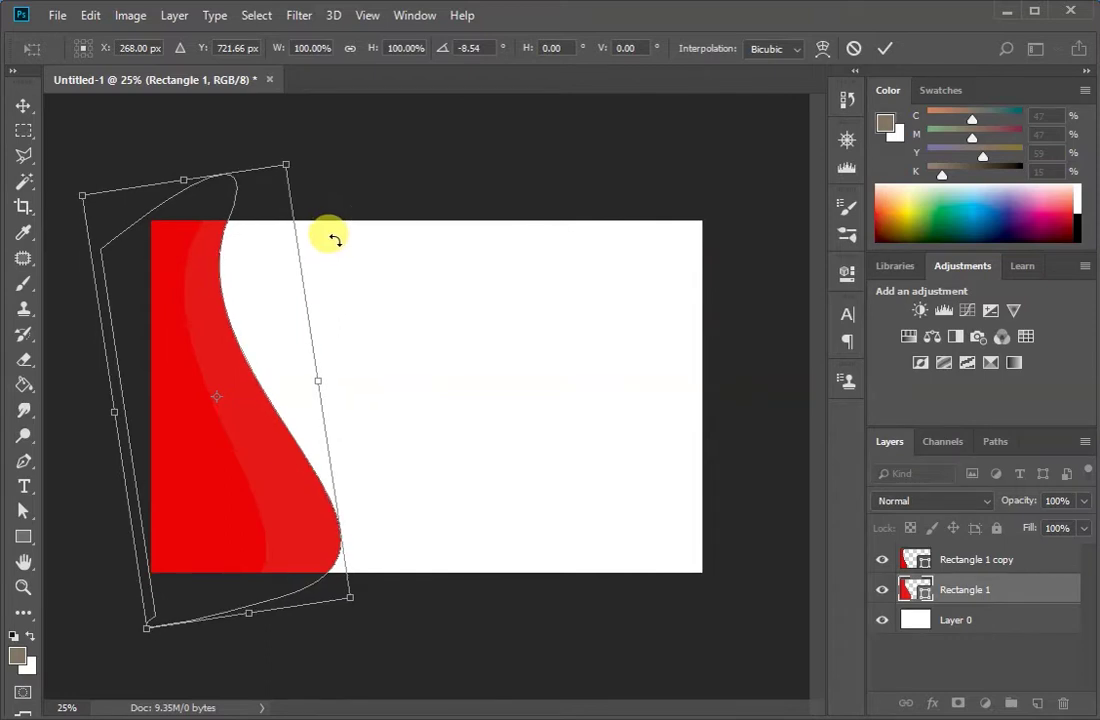
drag(254, 294, 229, 297)
drag(354, 226, 360, 236)
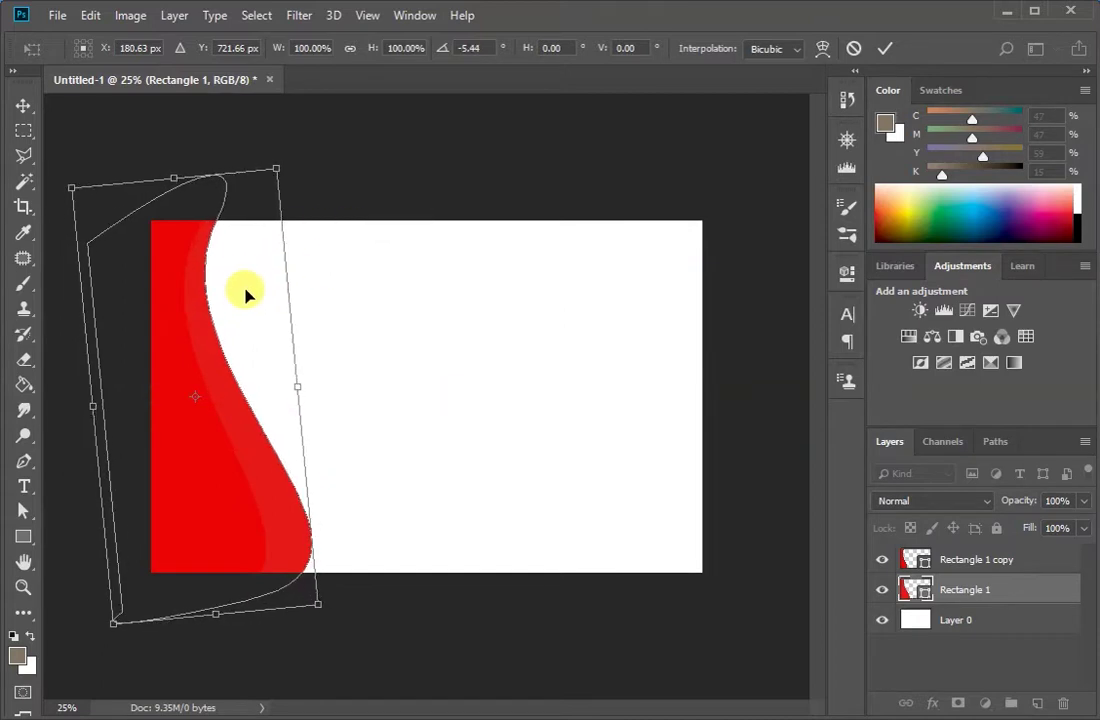
drag(238, 290, 224, 296)
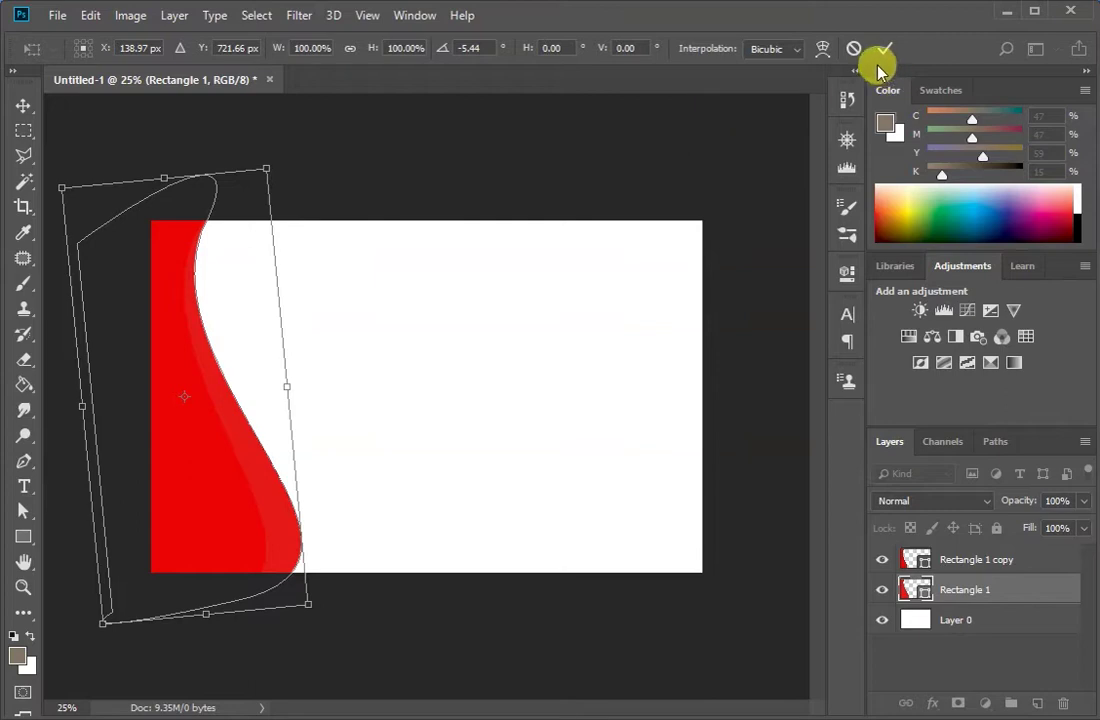
key(Return)
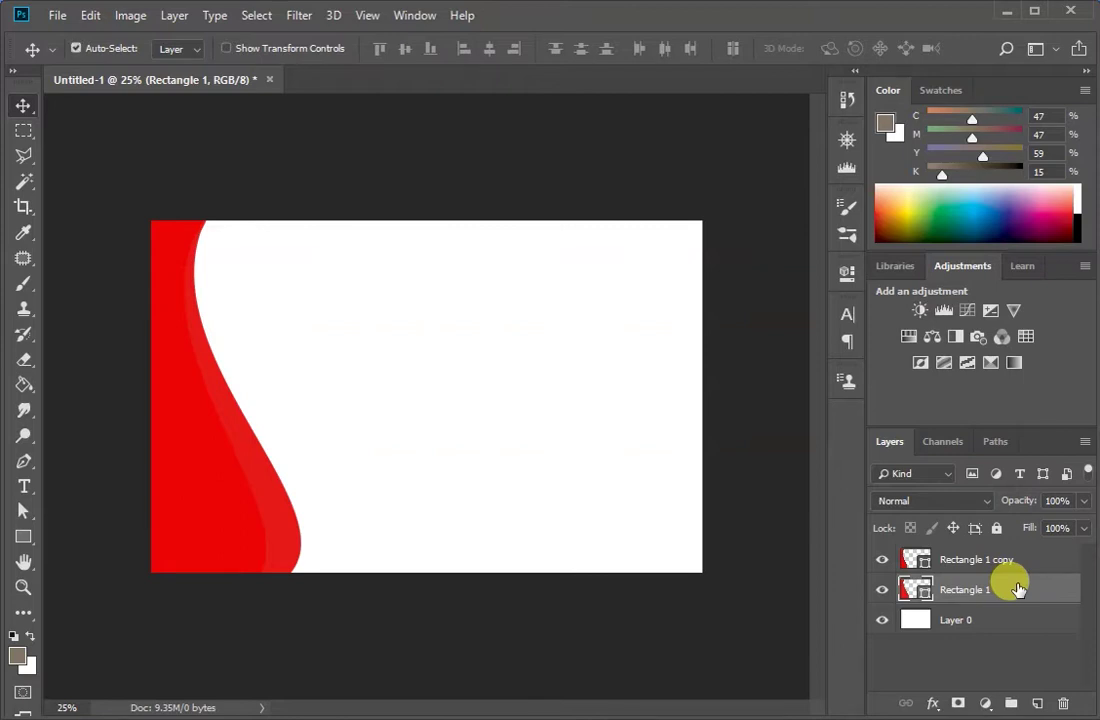
Duplicate the lighter red shape's layer and move the original beneath it slightly to the right and down
key(ctrl+j)
click(1015, 620)
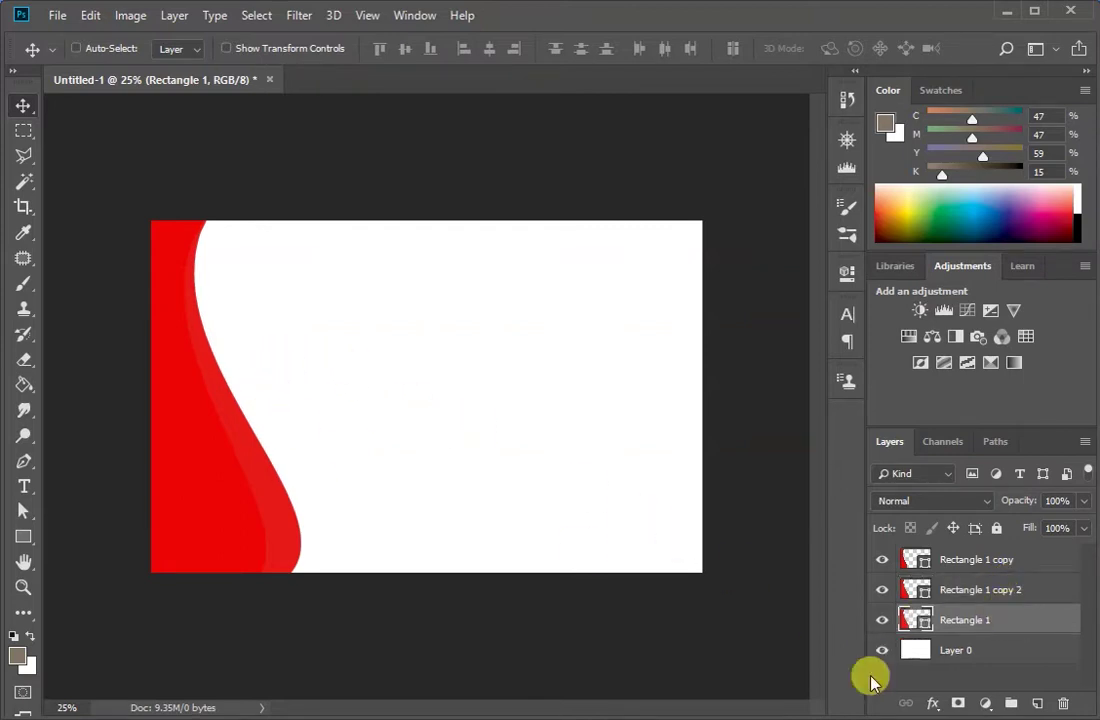
drag(312, 403, 323, 409)
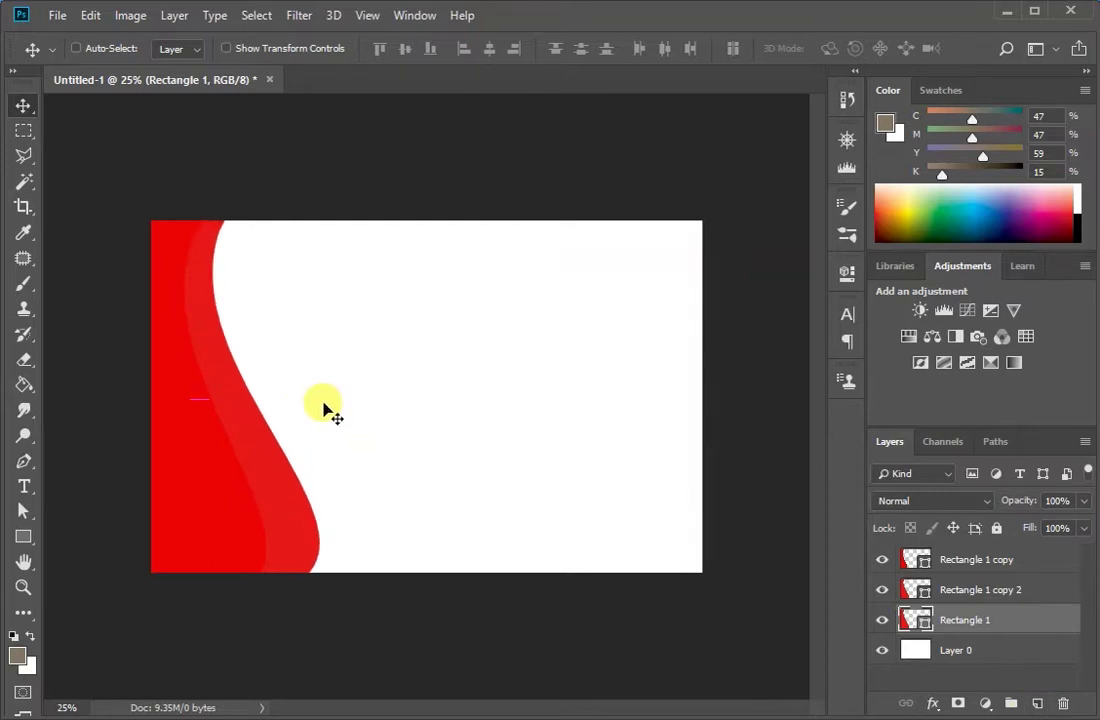
Change the lowest wavy shape's fill to a still lighter red
double_click(917, 620)
mouse_move(594, 207)
mouse_down()
mouse_move(584, 201)
mouse_move(590, 229)
mouse_move(589, 193)
mouse_move(579, 191)
mouse_up()
click(783, 165)
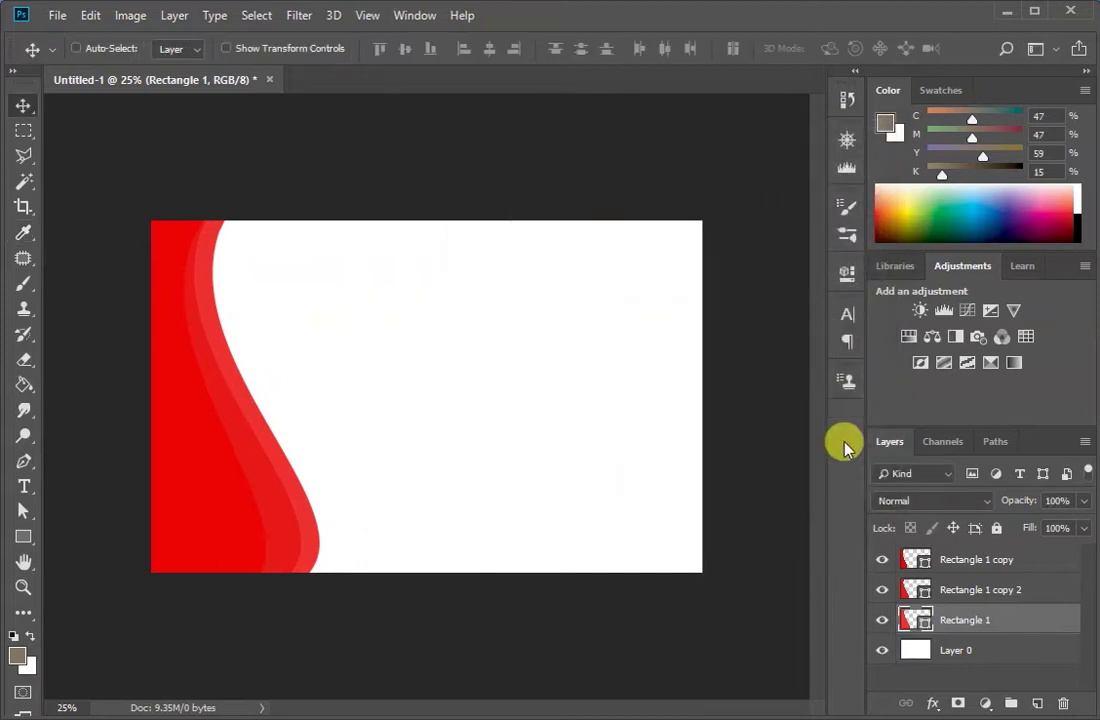
Rotate the lowest wavy shape to about -6.24° and reposition it at about X 247.14 px, Y 752.44 px
key(ctrl)
key(ctrl+t)
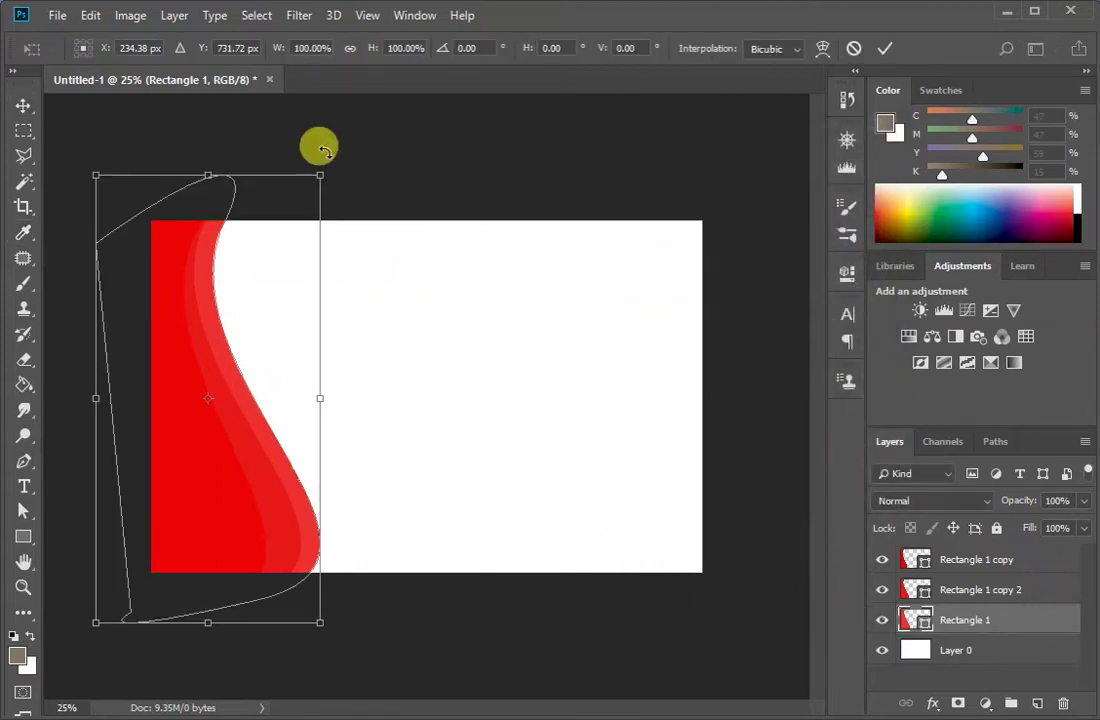
drag(461, 285, 398, 228)
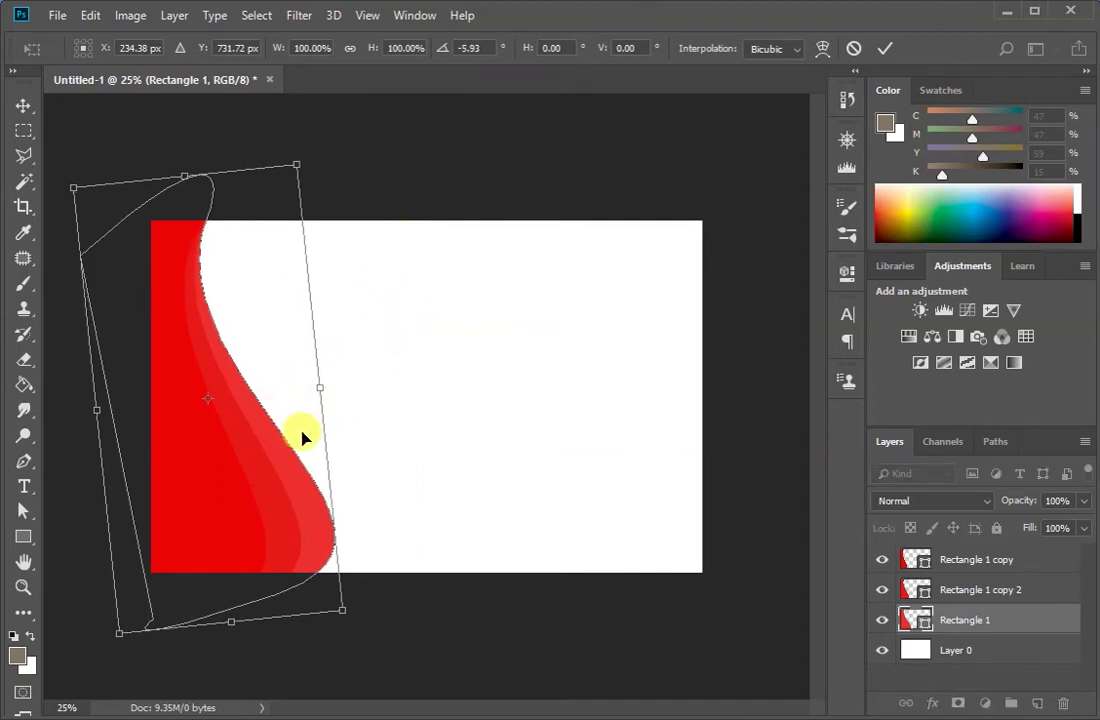
drag(304, 435, 296, 437)
drag(373, 354, 425, 270)
drag(272, 327, 288, 333)
drag(361, 286, 358, 270)
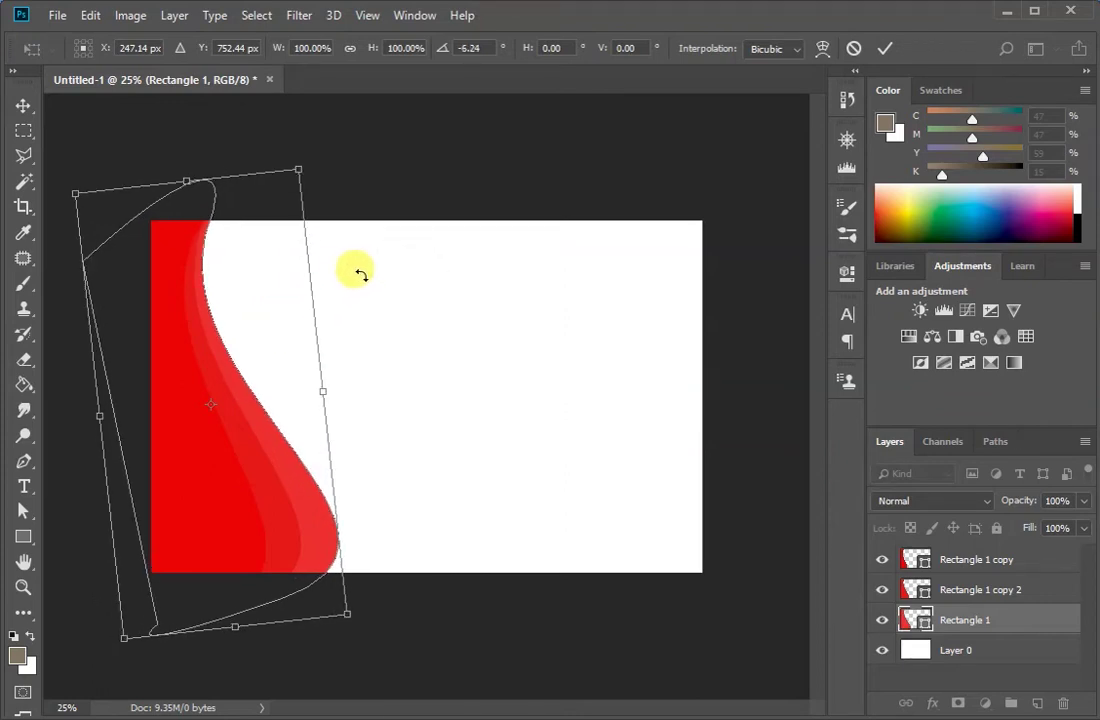
click(887, 52)
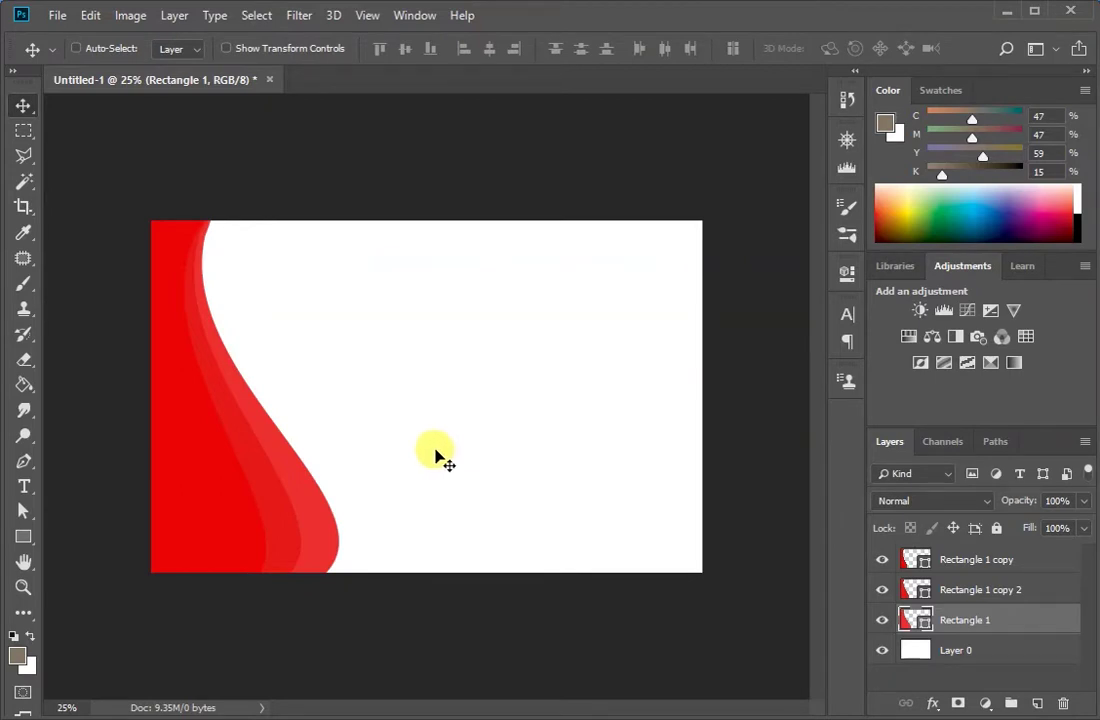
Nudge the lowest wavy shape slightly left to fine-tune the thin light-red band along the curve
key(Left)
key(Left)
key(Left)
key(Left)
key(Left)
key(Left)
key(Left)
key(Left)
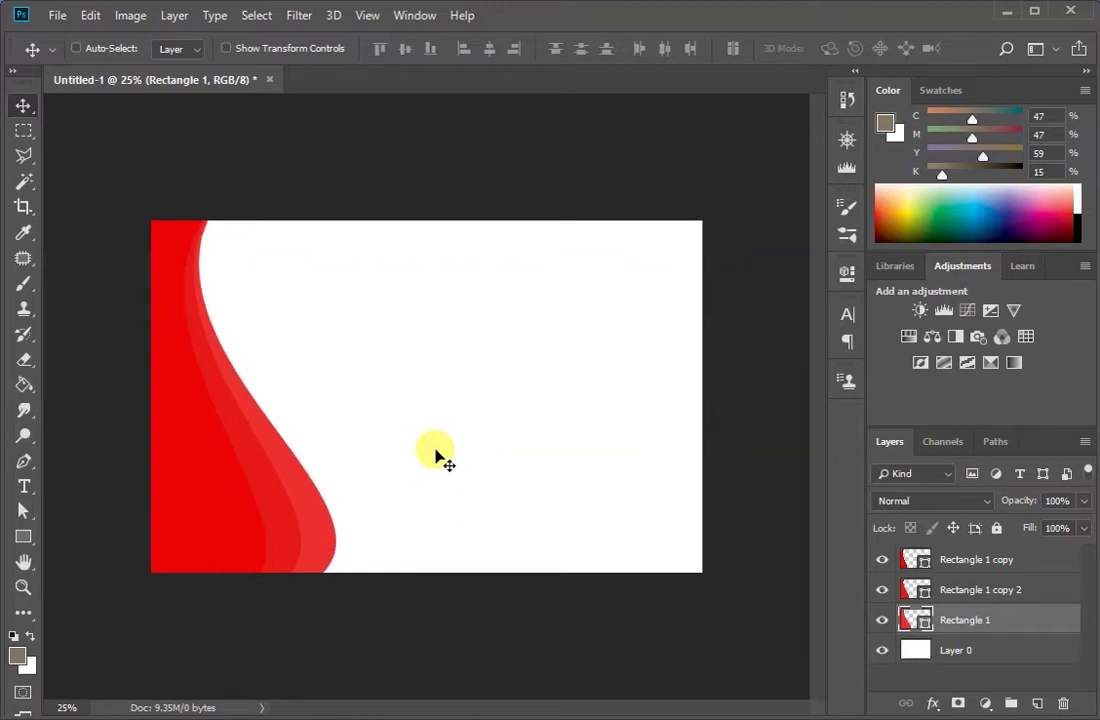
key(Left)
key(Left)
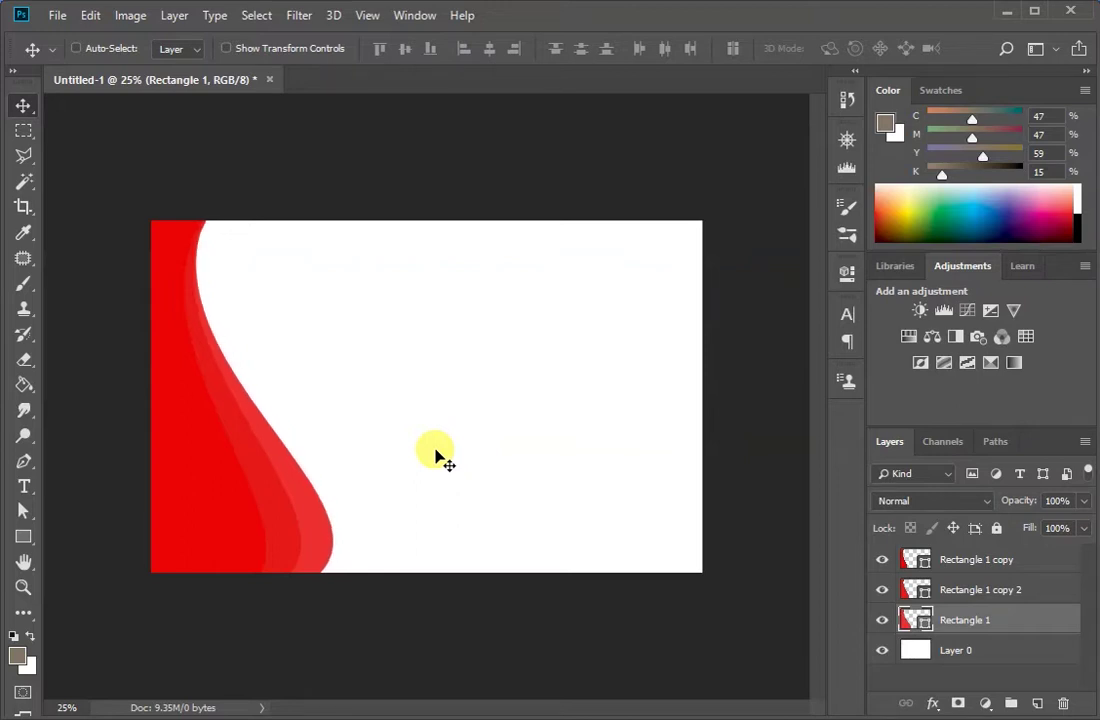
key(Right)
key(Right)
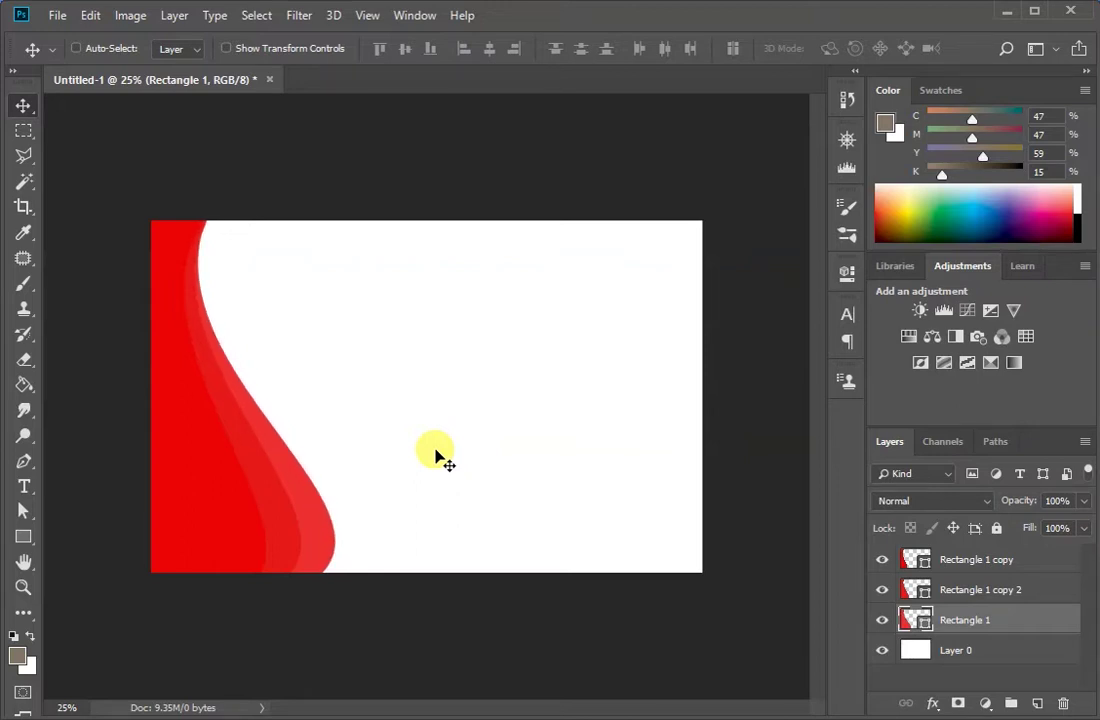
Place the 3-2-christmas-tree-png-file image from the desktop and position it beside the wave at about X 1325.5 px, Y 732 px
scroll(465, 375, down, 3)
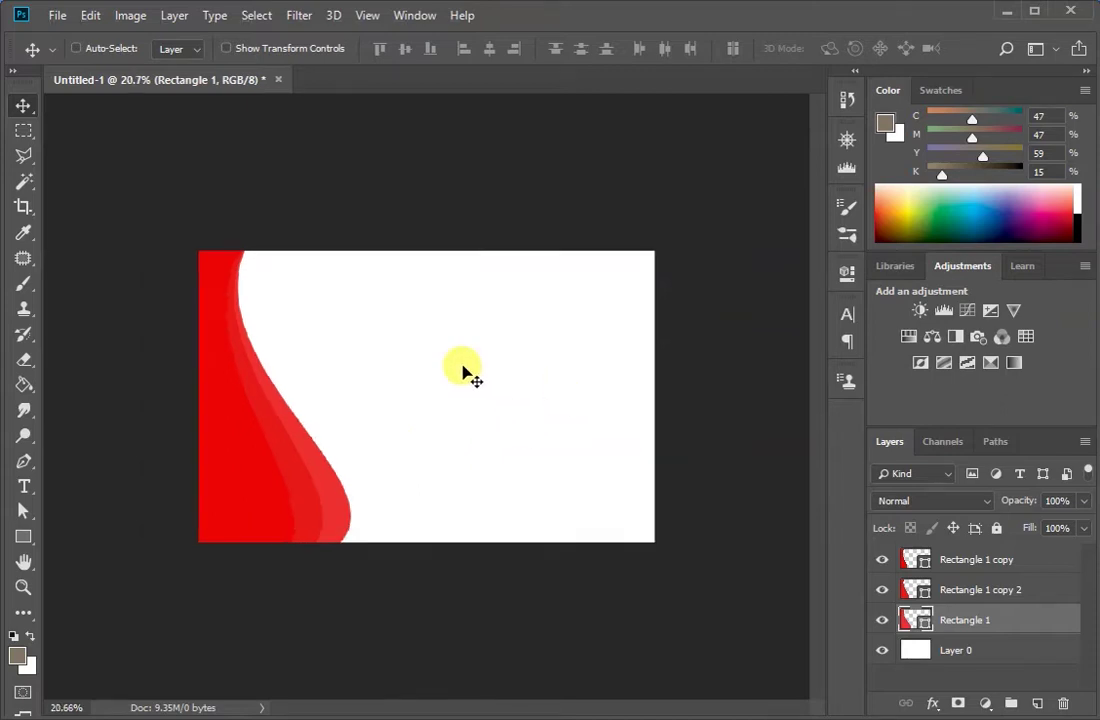
scroll(466, 376, up, 2)
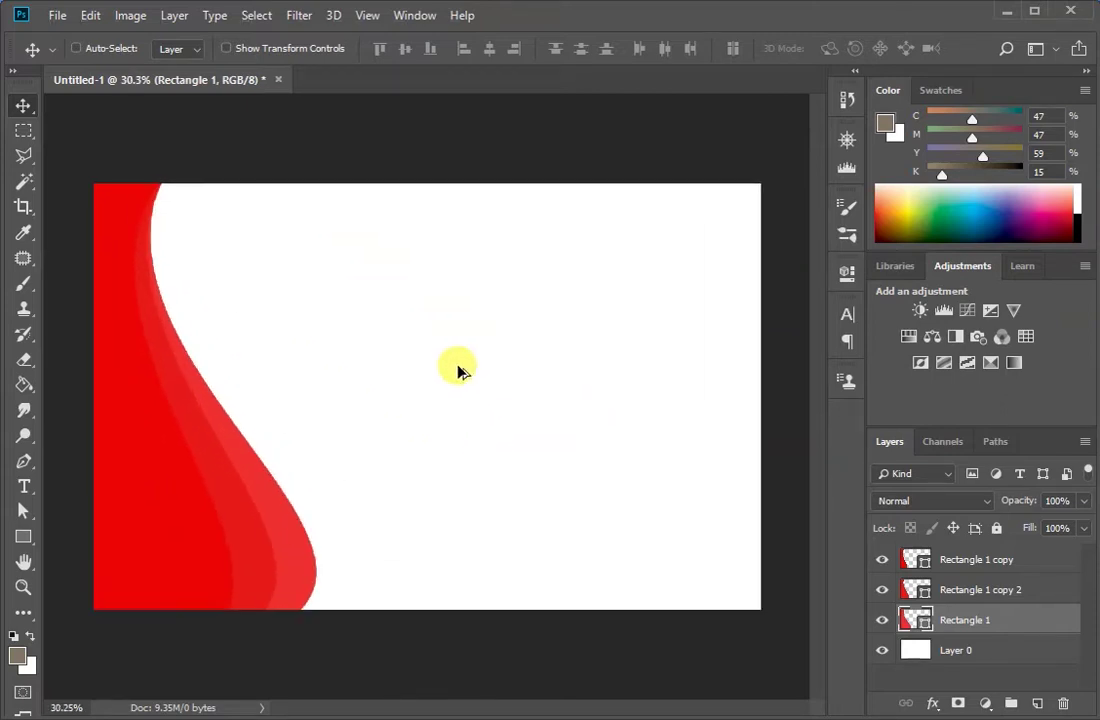
scroll(457, 368, down, 1)
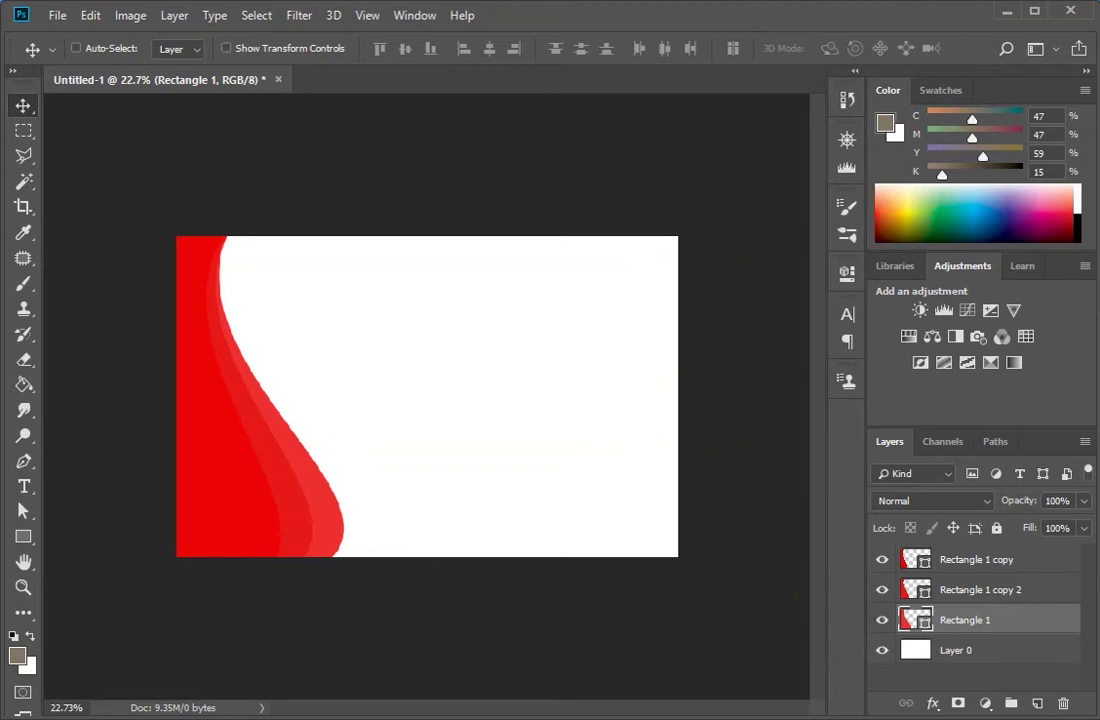
key(super+d)
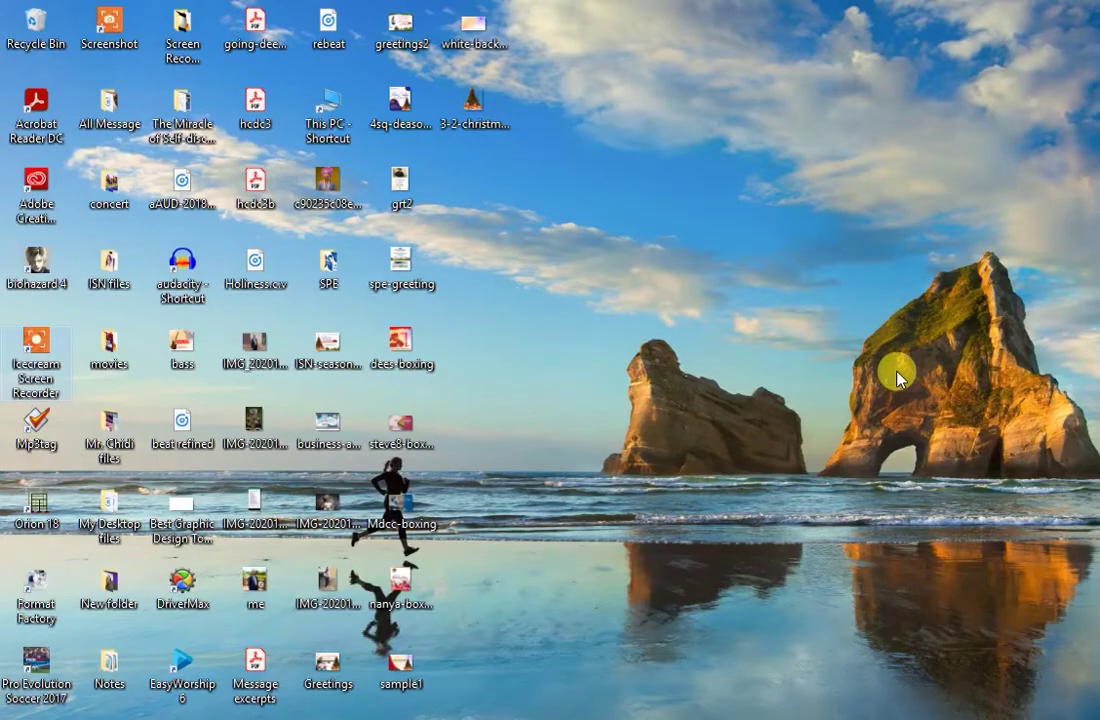
click(466, 105)
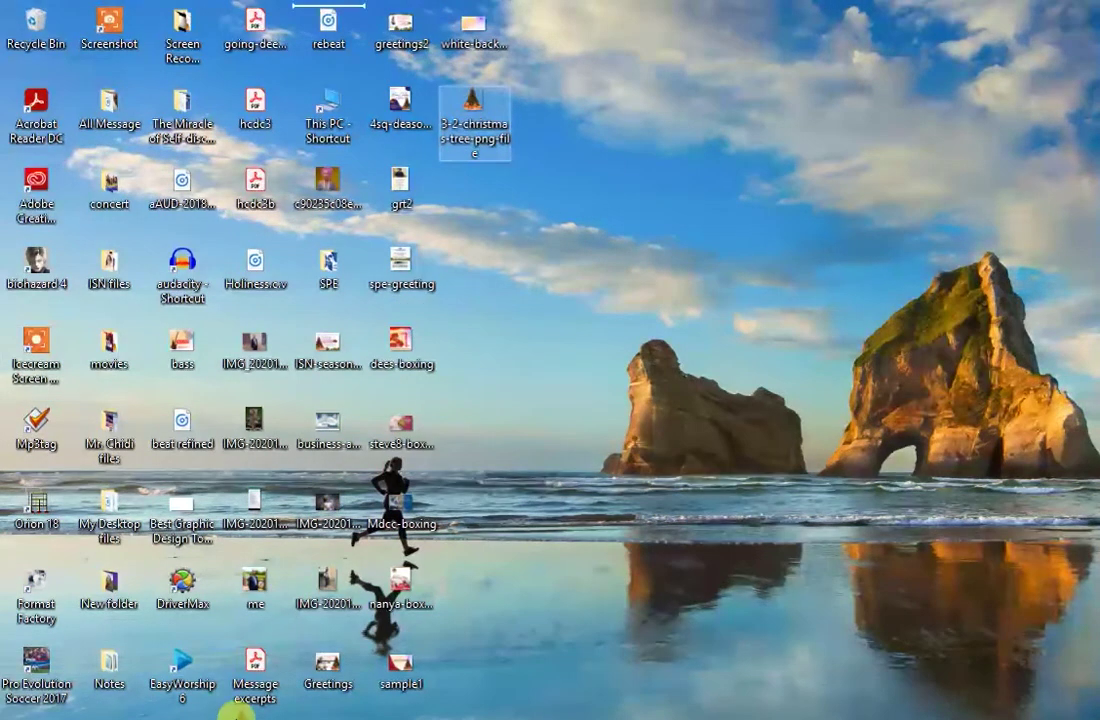
drag(330, 719, 365, 357)
drag(455, 368, 511, 385)
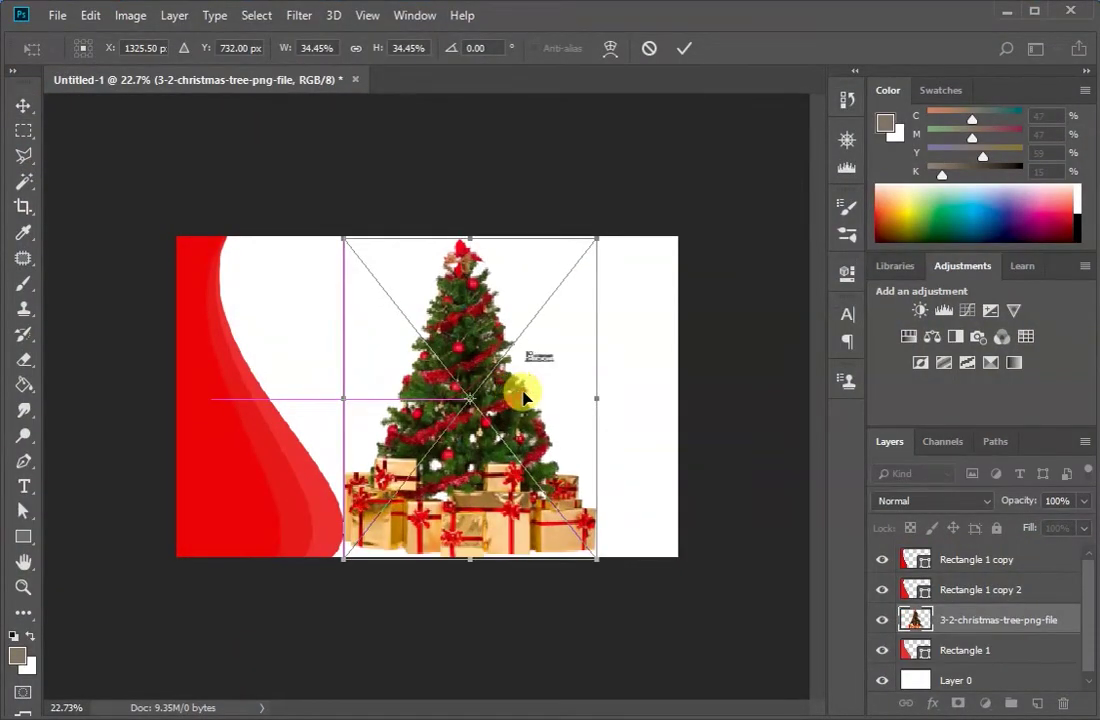
click(686, 48)
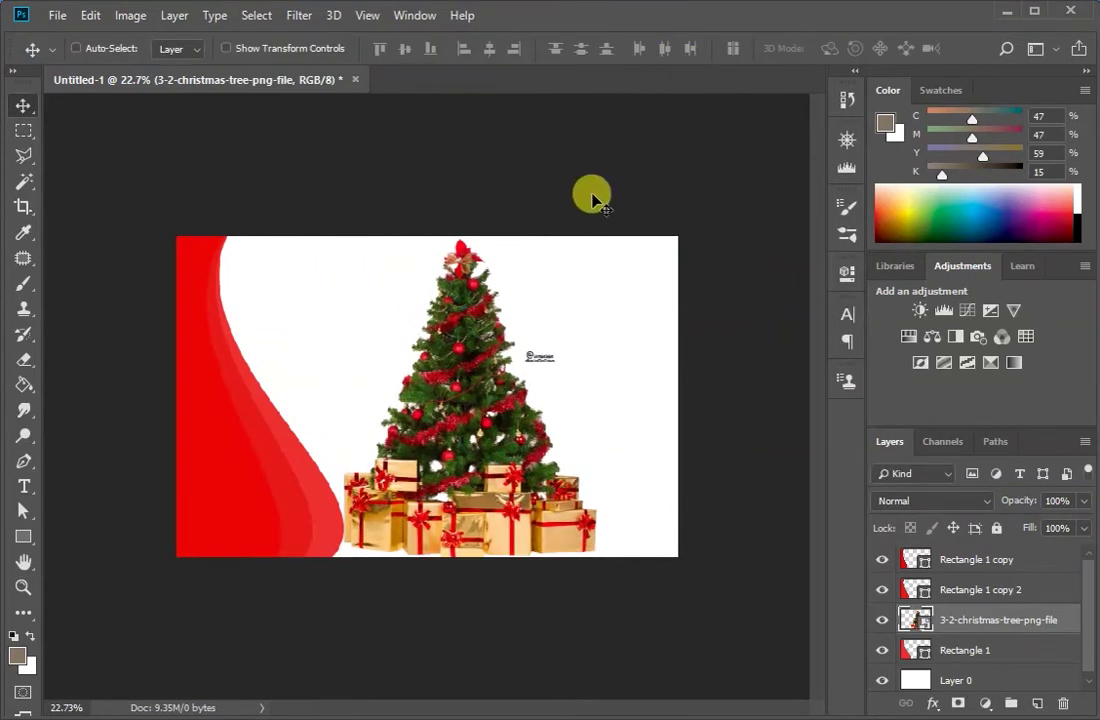
Try scaling the Christmas tree image proportionally to about 28.3% towards its lower-left corner, and undo the scaling
scroll(523, 245, up, 2)
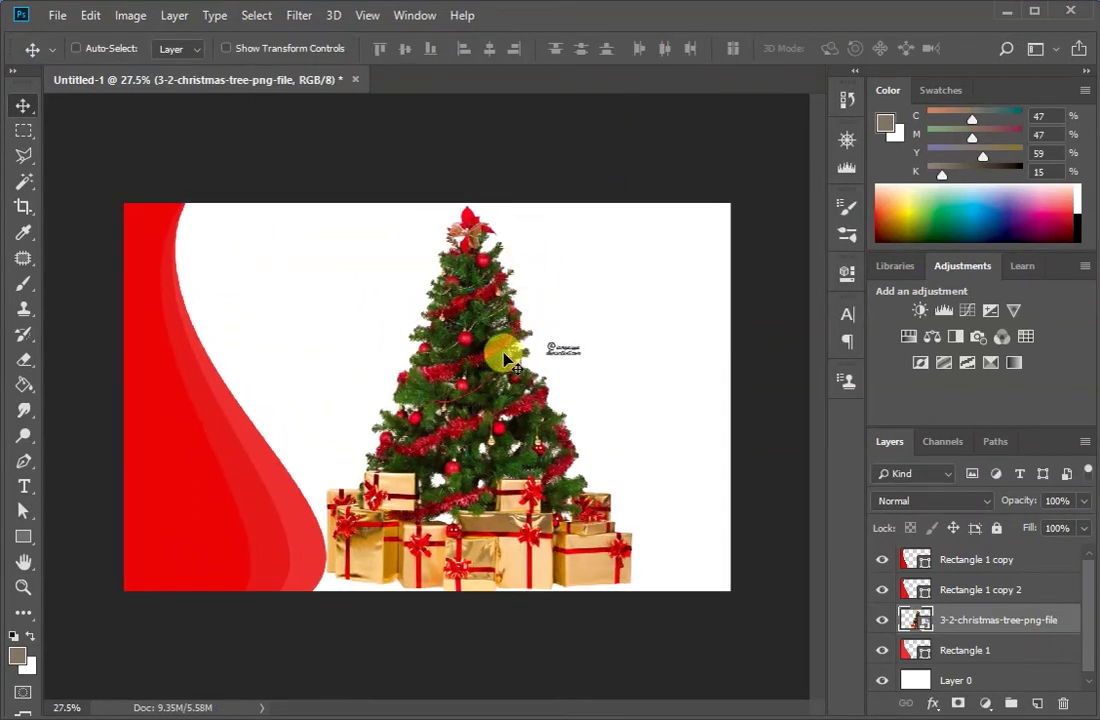
scroll(498, 345, down, 1)
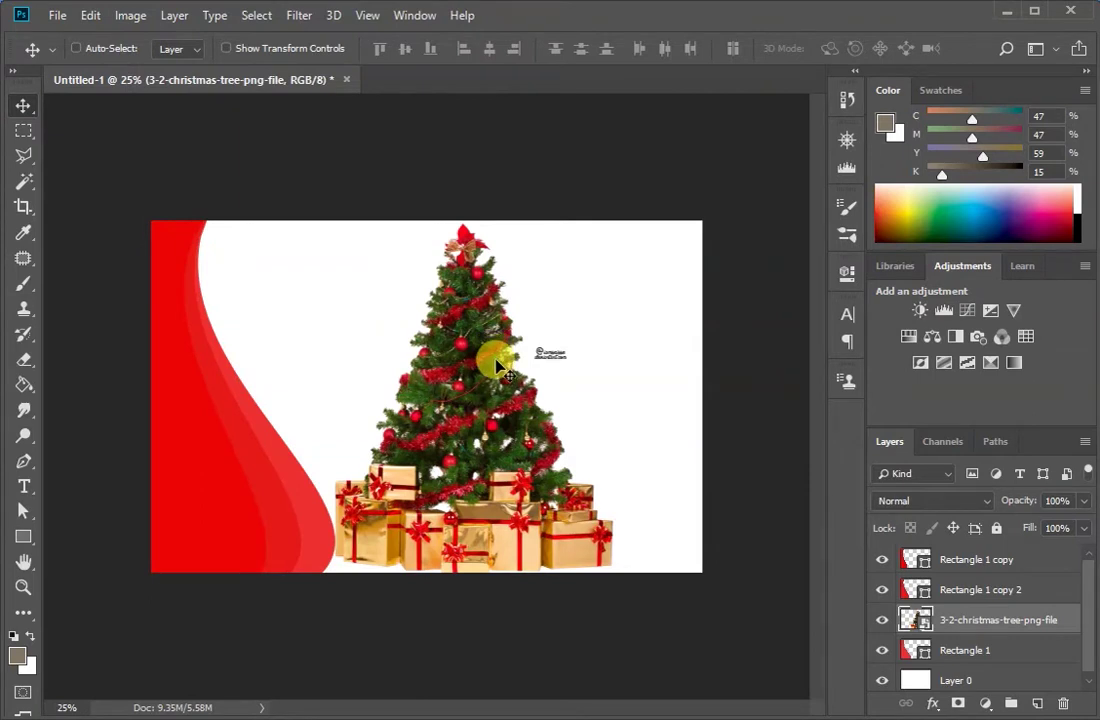
key(ctrl+t)
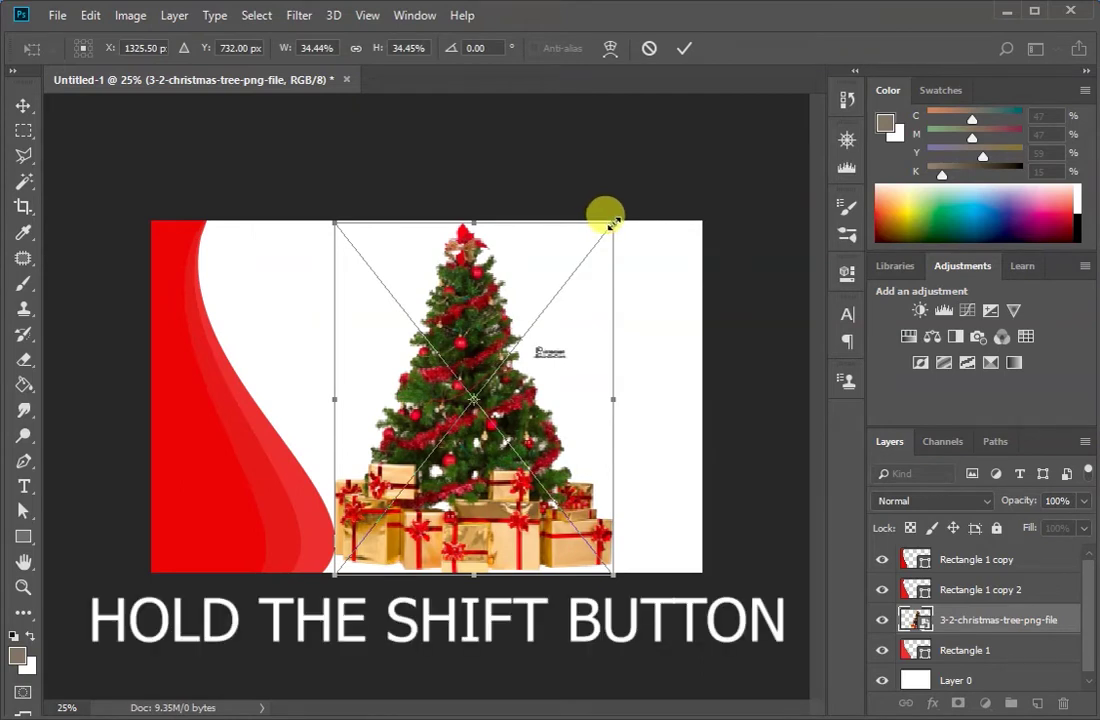
drag(613, 224, 564, 285)
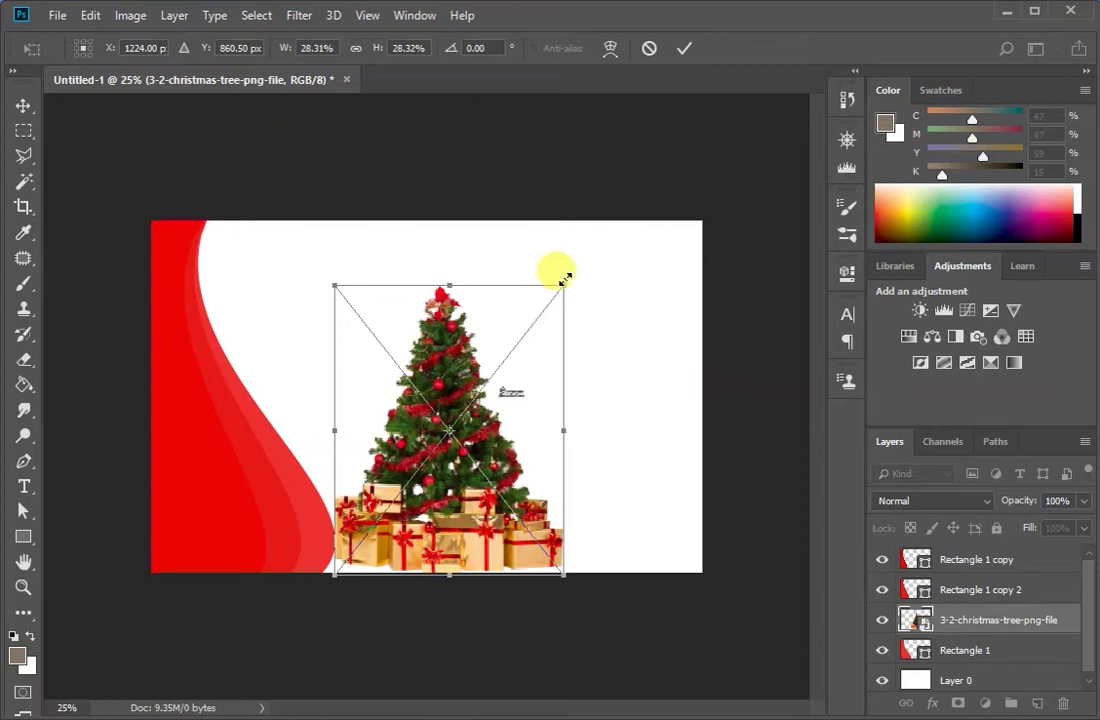
click(690, 46)
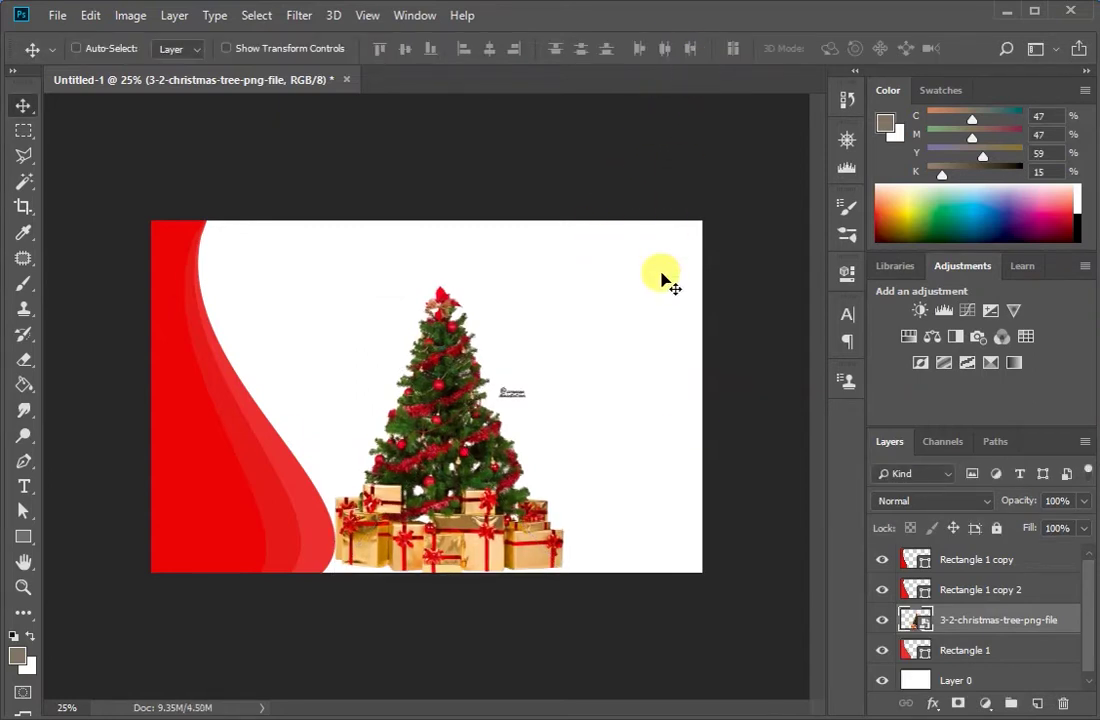
key(ctrl+z)
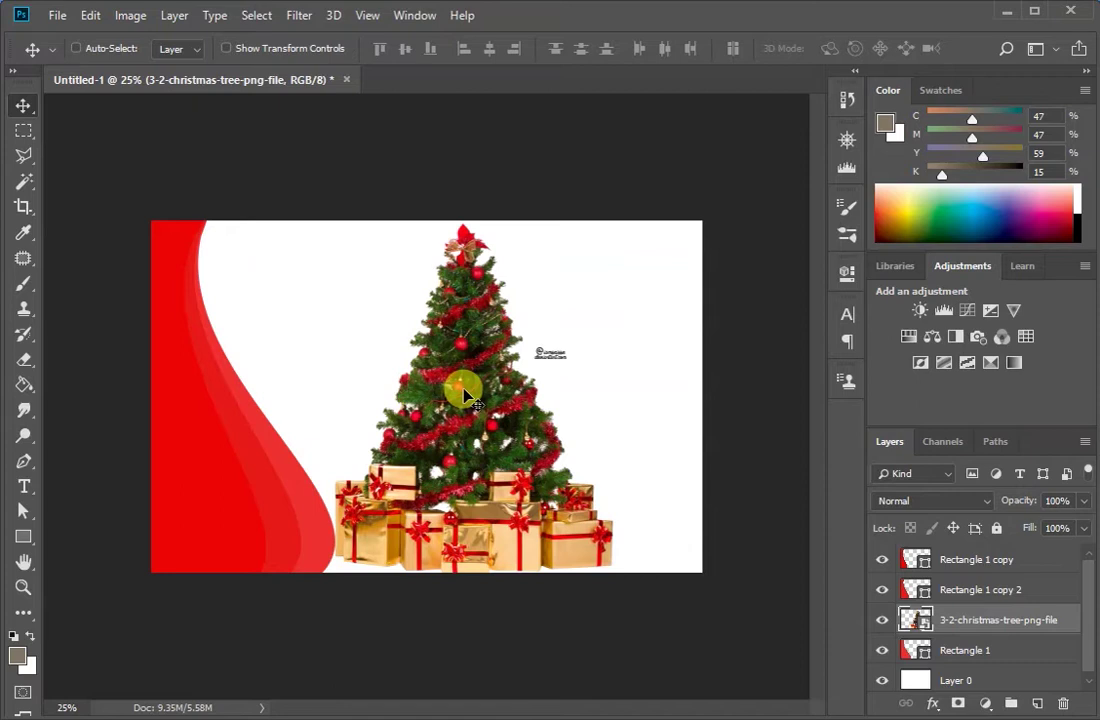
click(52, 15)
mouse_move(88, 15)
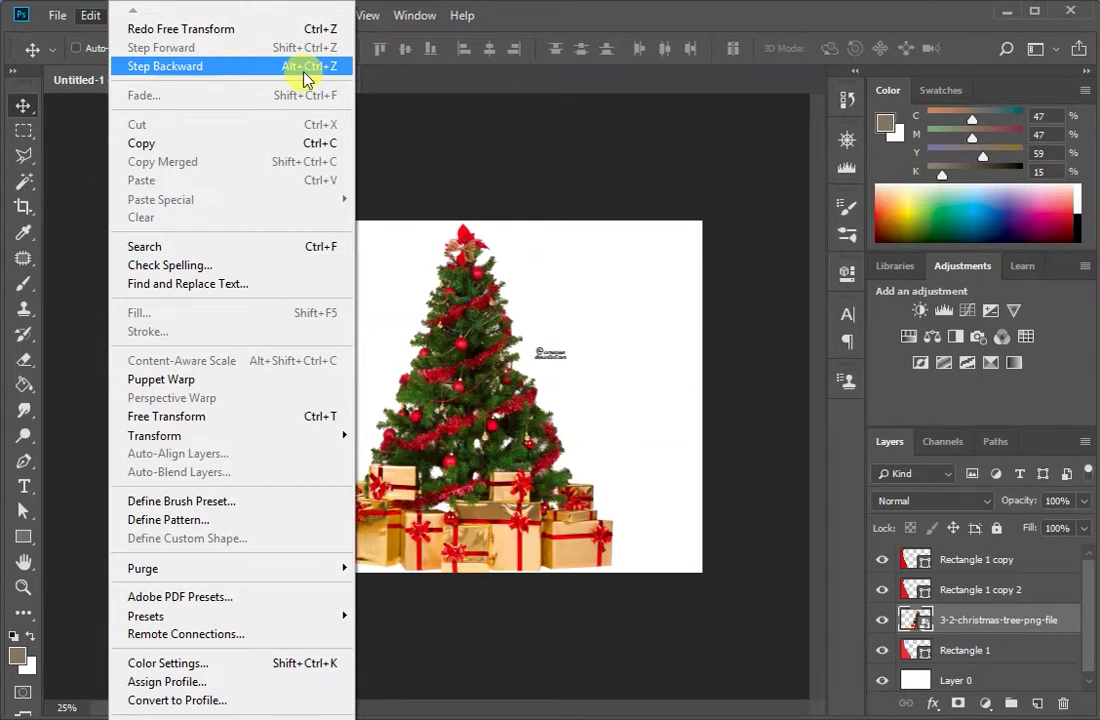
click(668, 138)
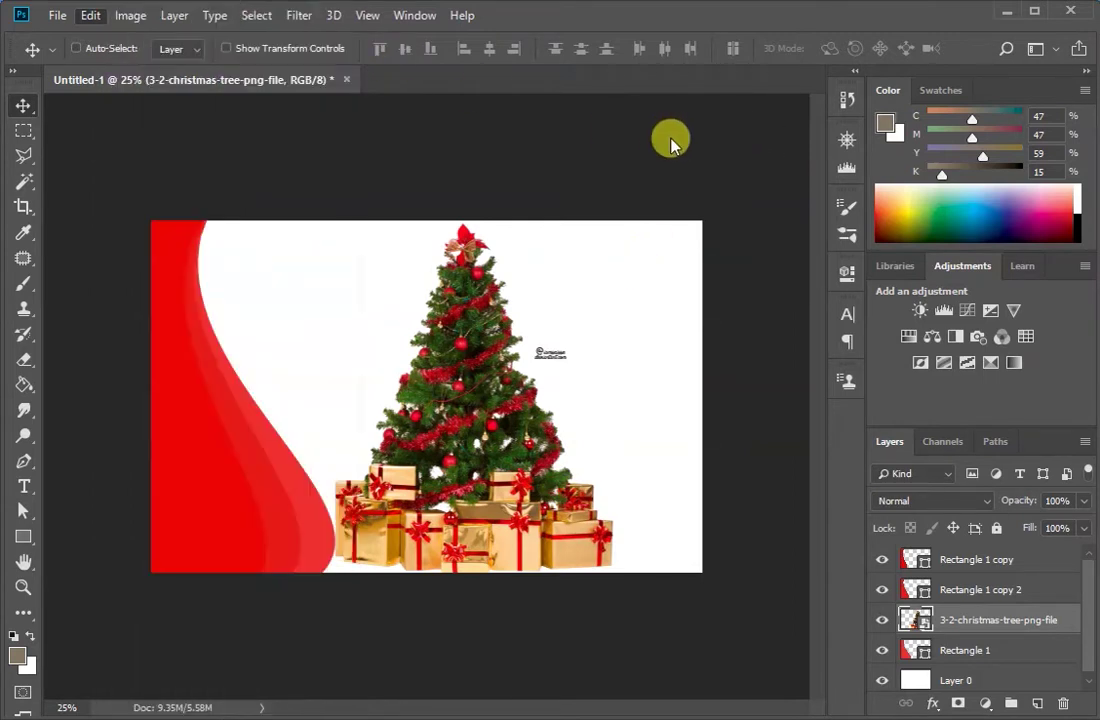
Review the document's history states, from its creation to the latest image placement
click(847, 100)
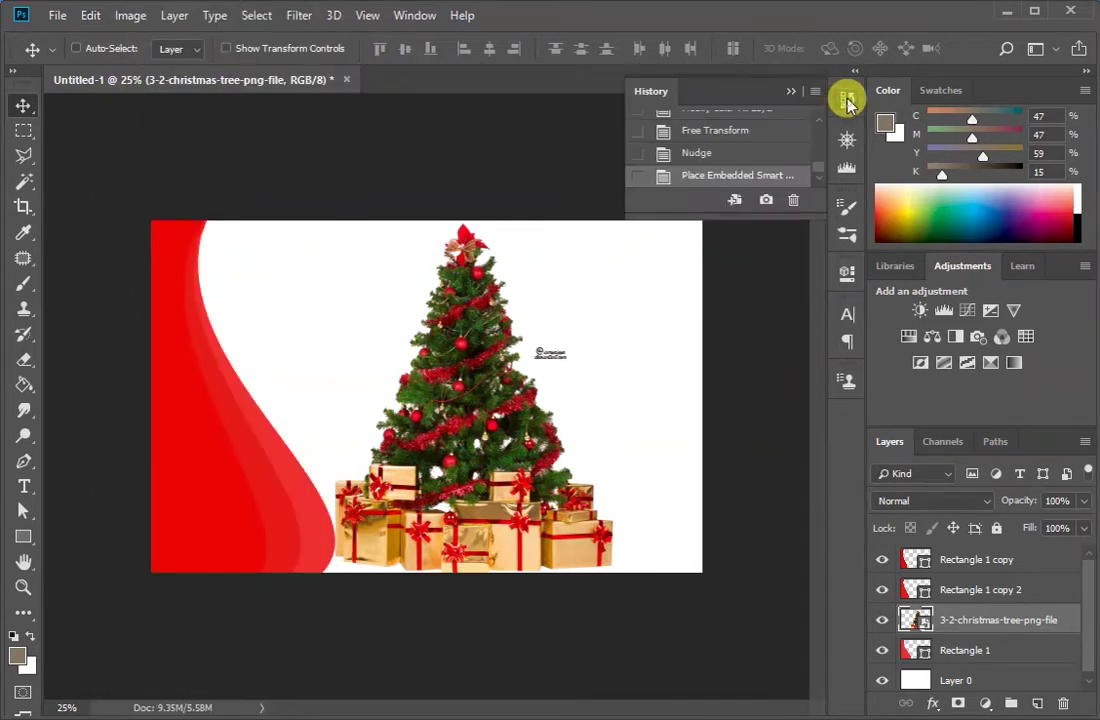
scroll(740, 138, up, 2)
scroll(742, 141, up, 6)
scroll(743, 141, down, 8)
scroll(743, 141, up, 8)
scroll(743, 141, down, 1)
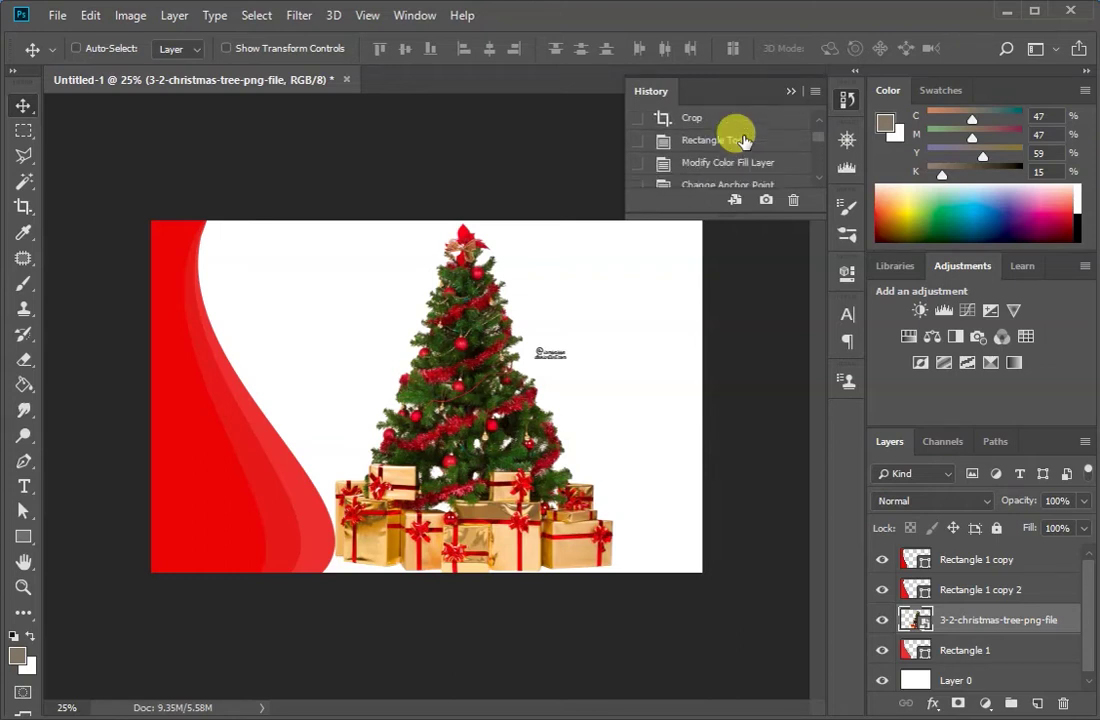
scroll(743, 141, down, 6)
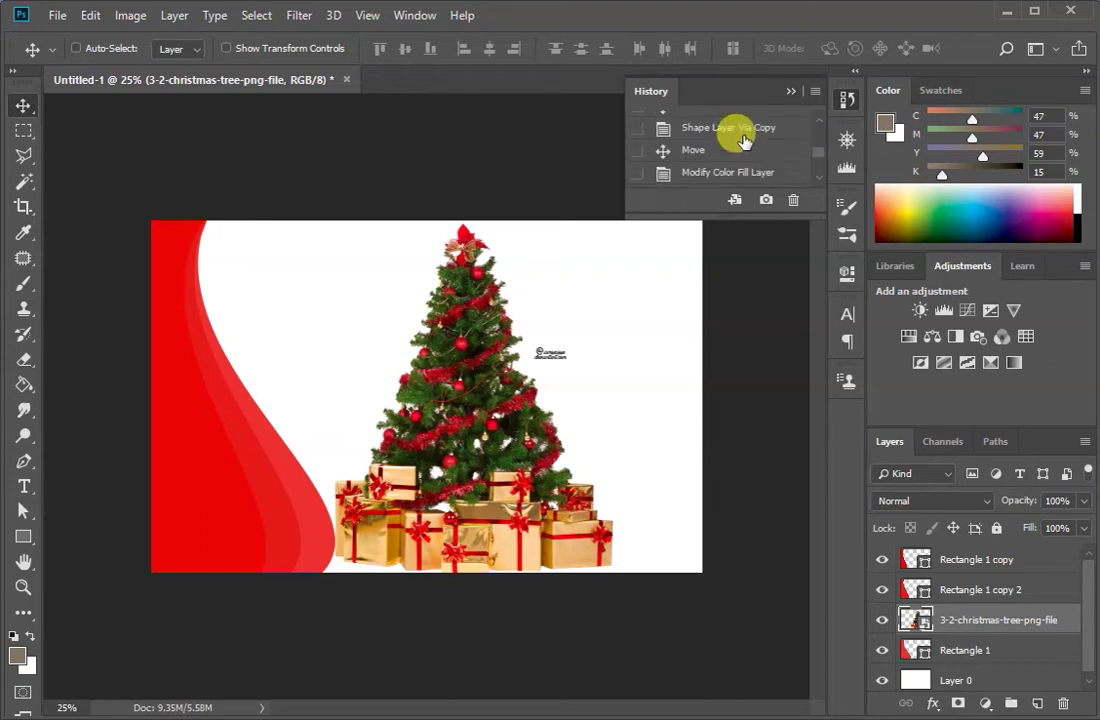
scroll(743, 141, down, 3)
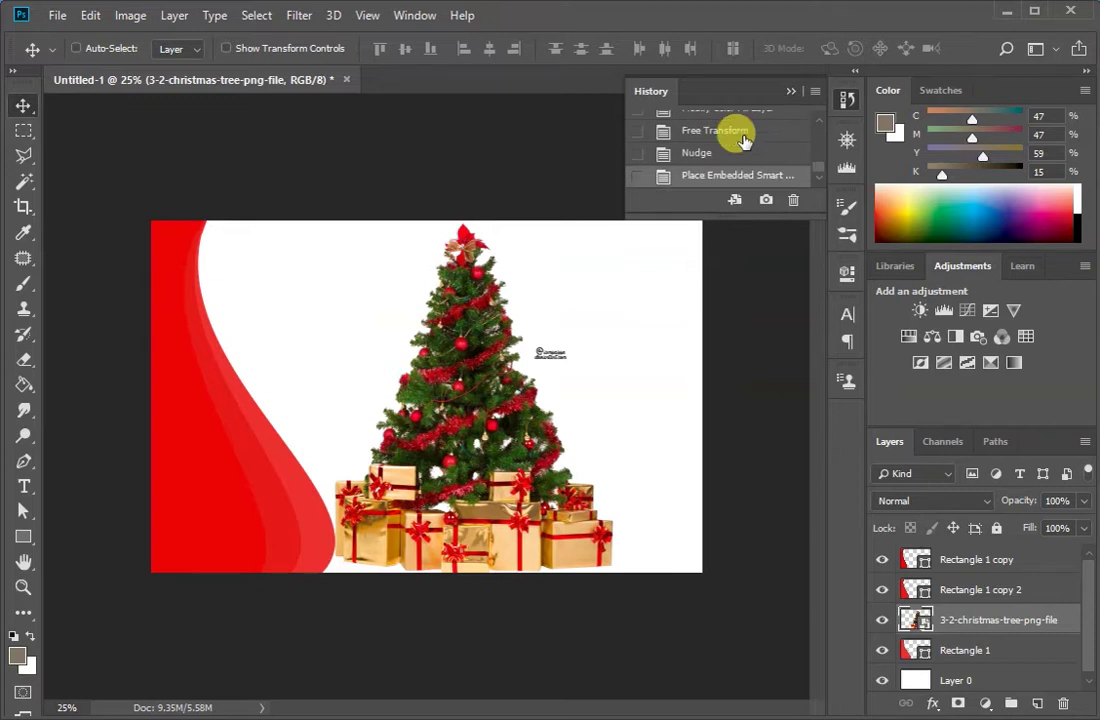
scroll(743, 141, up, 10)
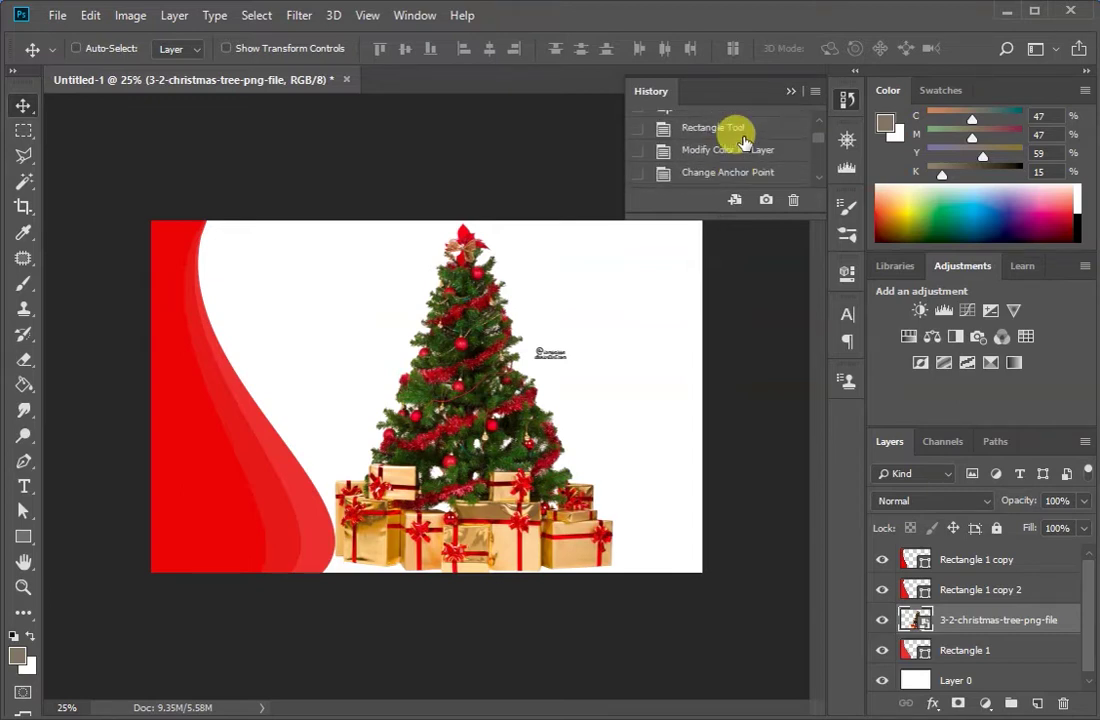
scroll(743, 141, up, 2)
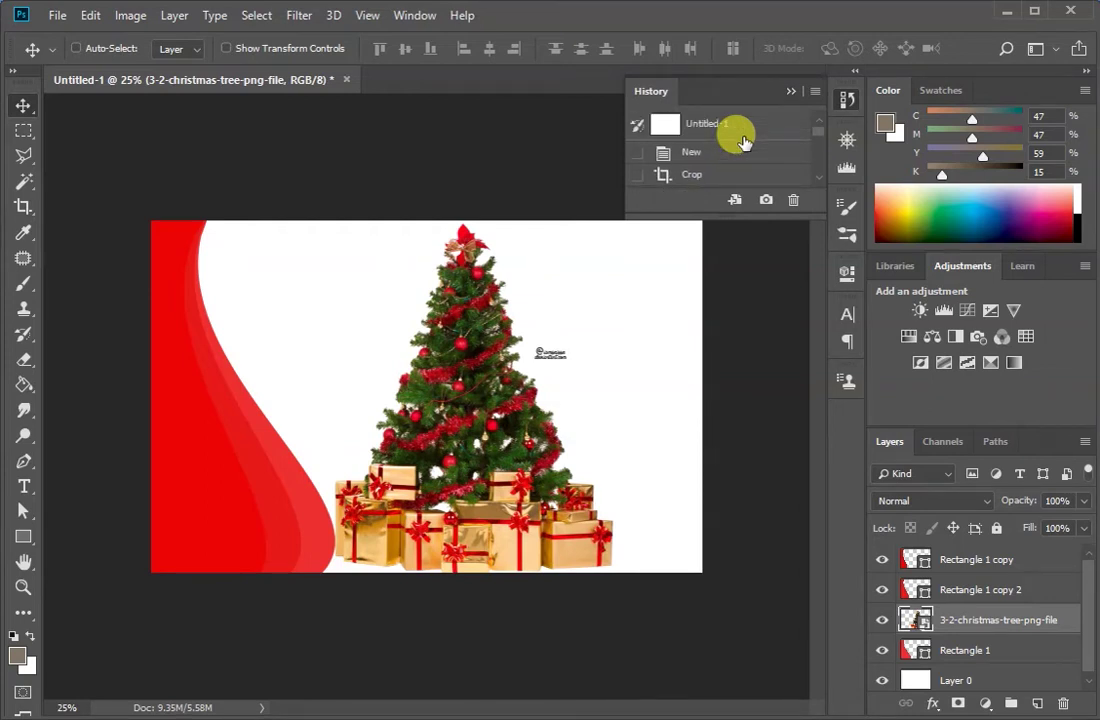
scroll(743, 141, down, 1)
scroll(743, 141, up, 1)
scroll(742, 148, down, 5)
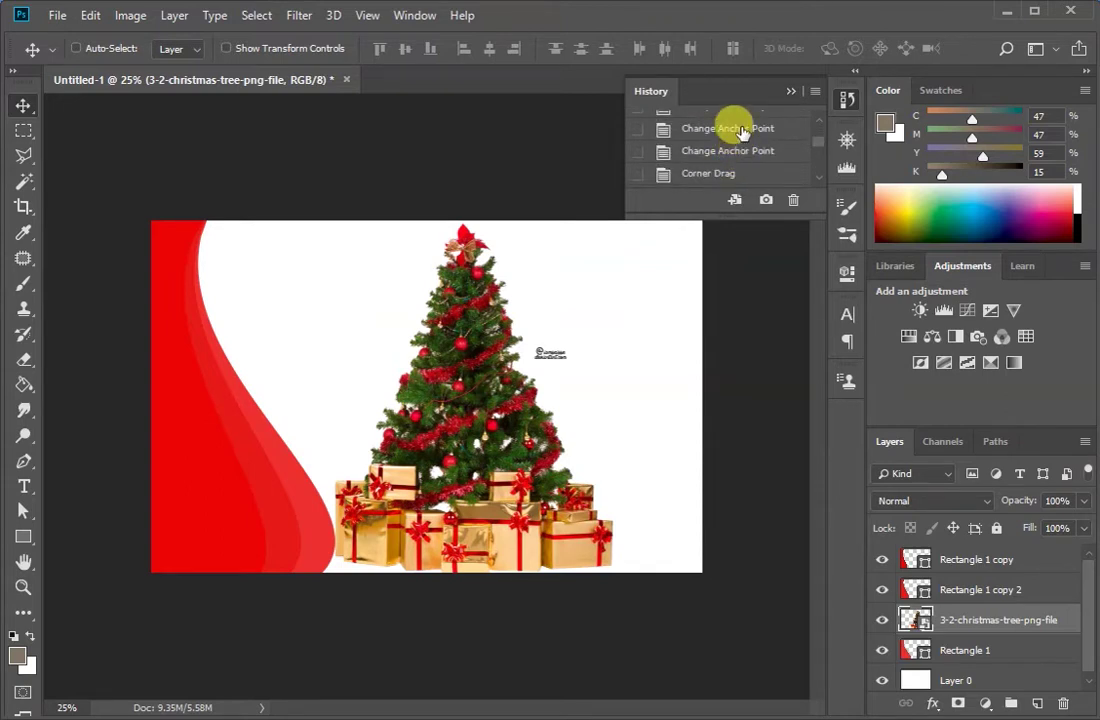
Revert to an early Change Anchor Point history state, and return to the latest Place Embedded Smart Object state
click(741, 131)
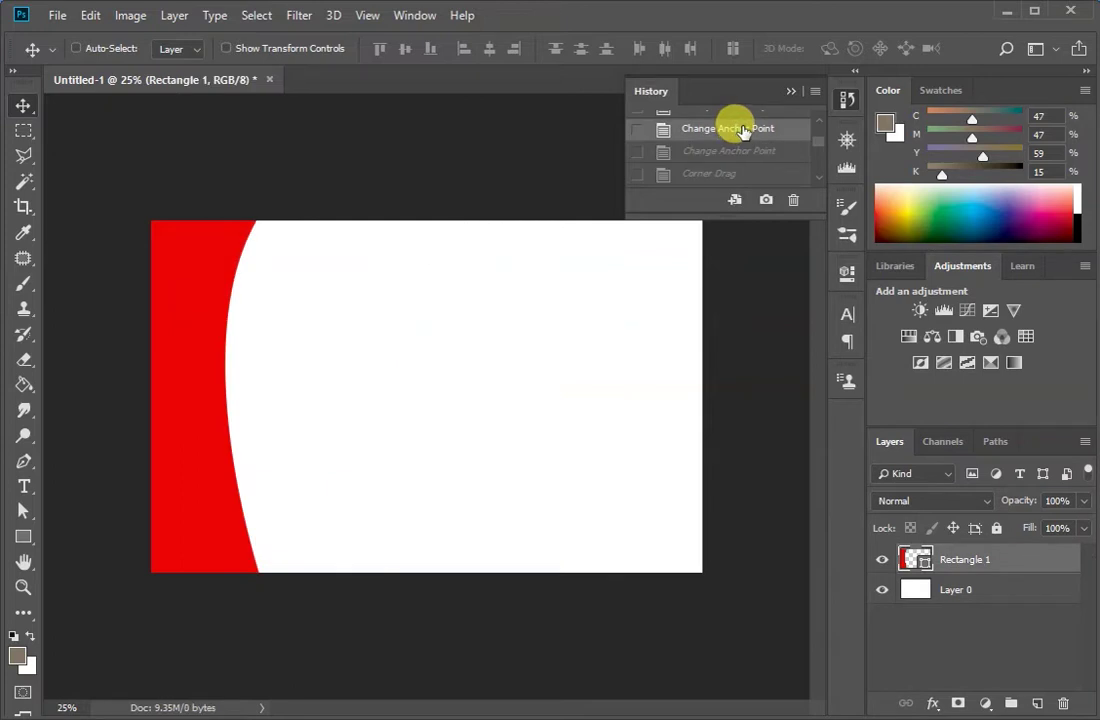
scroll(738, 140, down, 4)
click(742, 176)
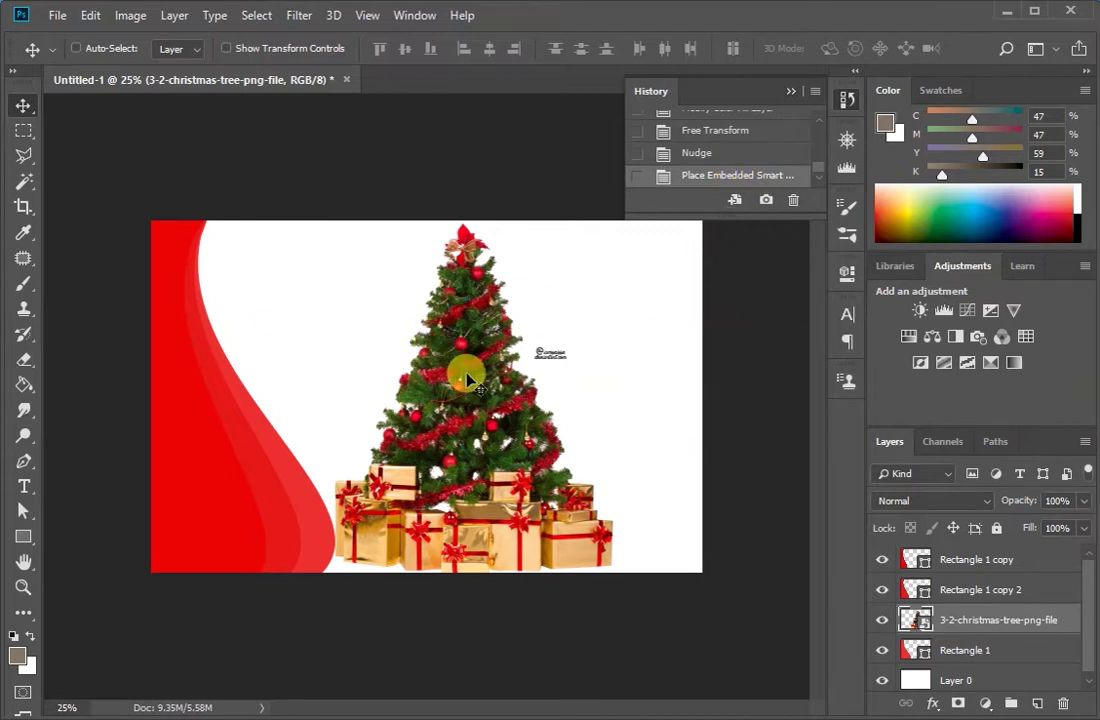
click(789, 91)
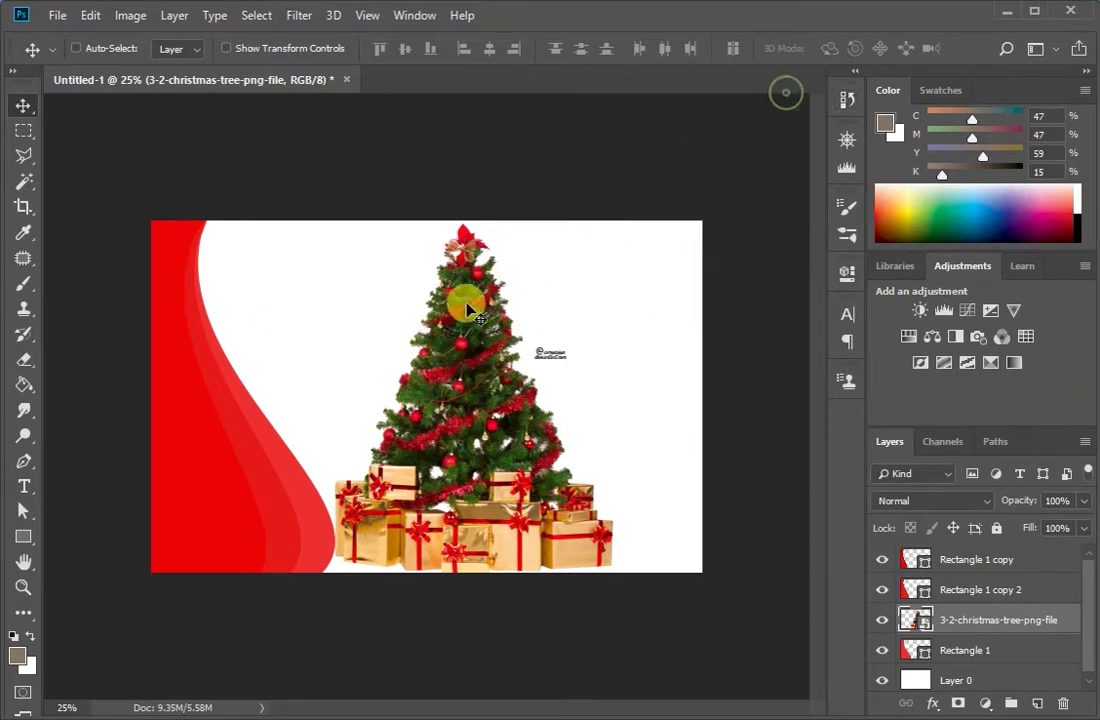
Scale the Christmas tree image proportionally to about 27.2% towards its lower-left corner, centred at about X 1205.5 px, Y 884.5 px
key(ctrl+t)
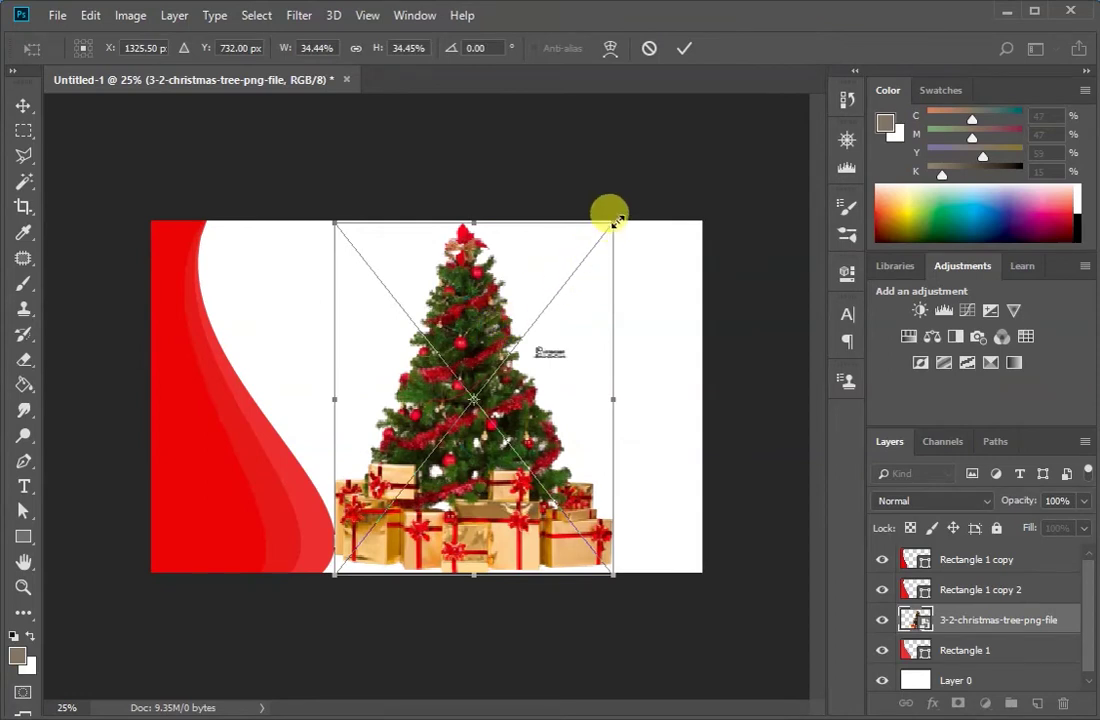
drag(614, 218, 585, 342)
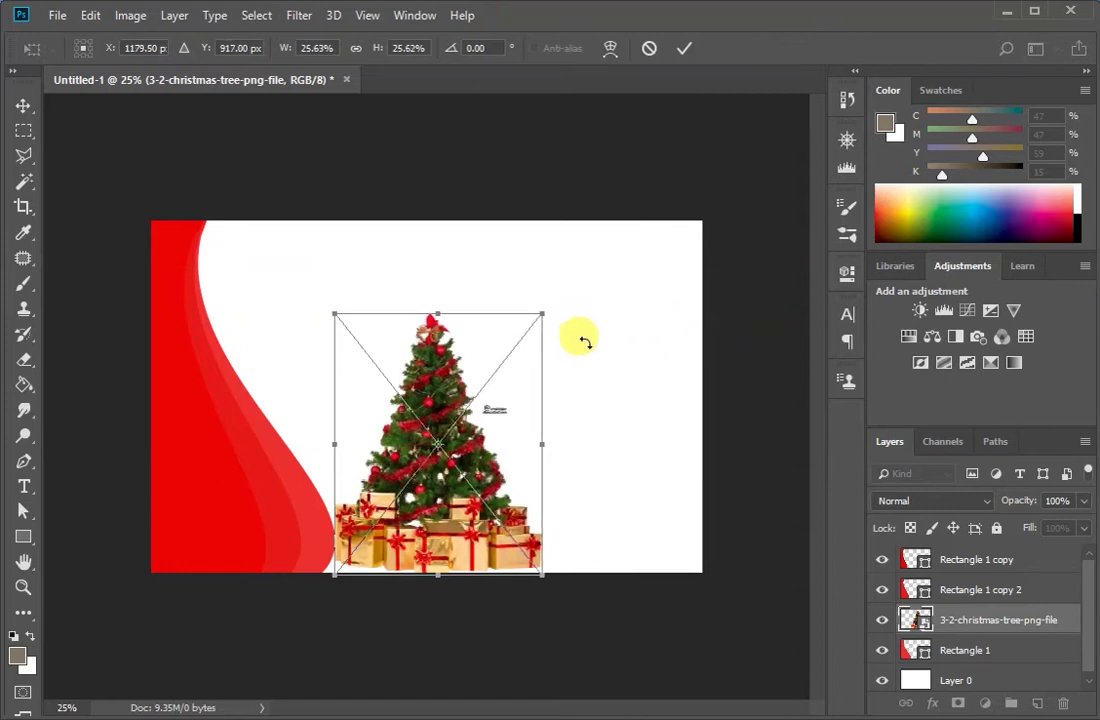
drag(542, 313, 555, 297)
click(688, 48)
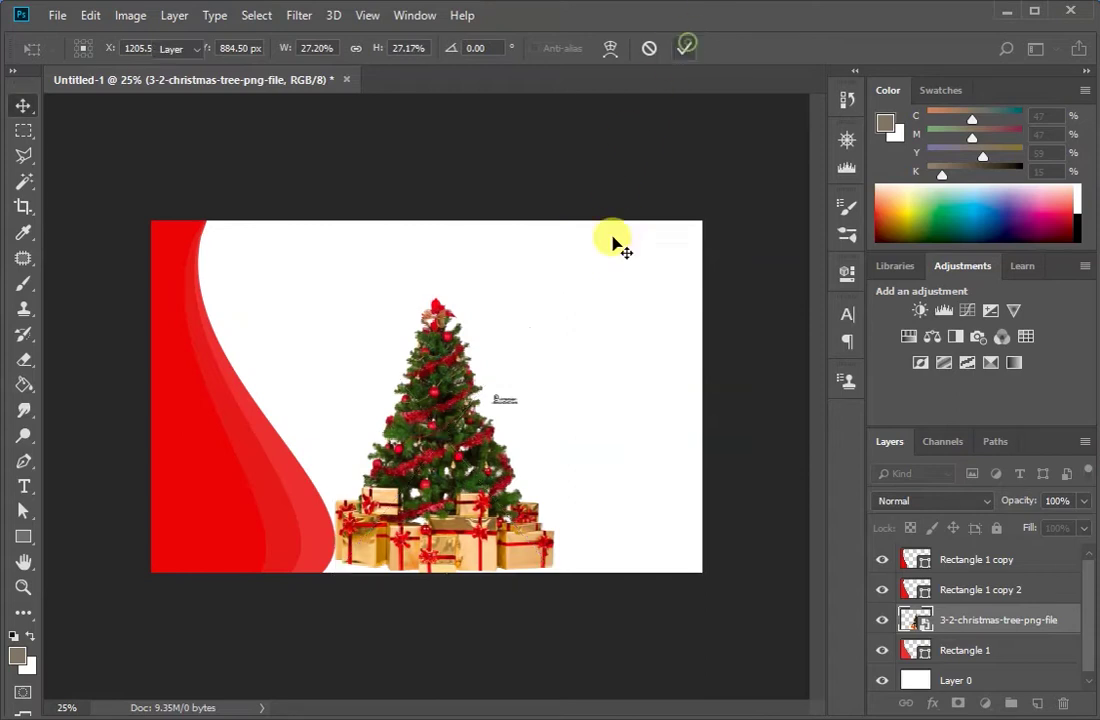
Move the Christmas tree to the card's lower-right area, and place the Rectangle 1 layer above the tree layer
drag(508, 400, 578, 410)
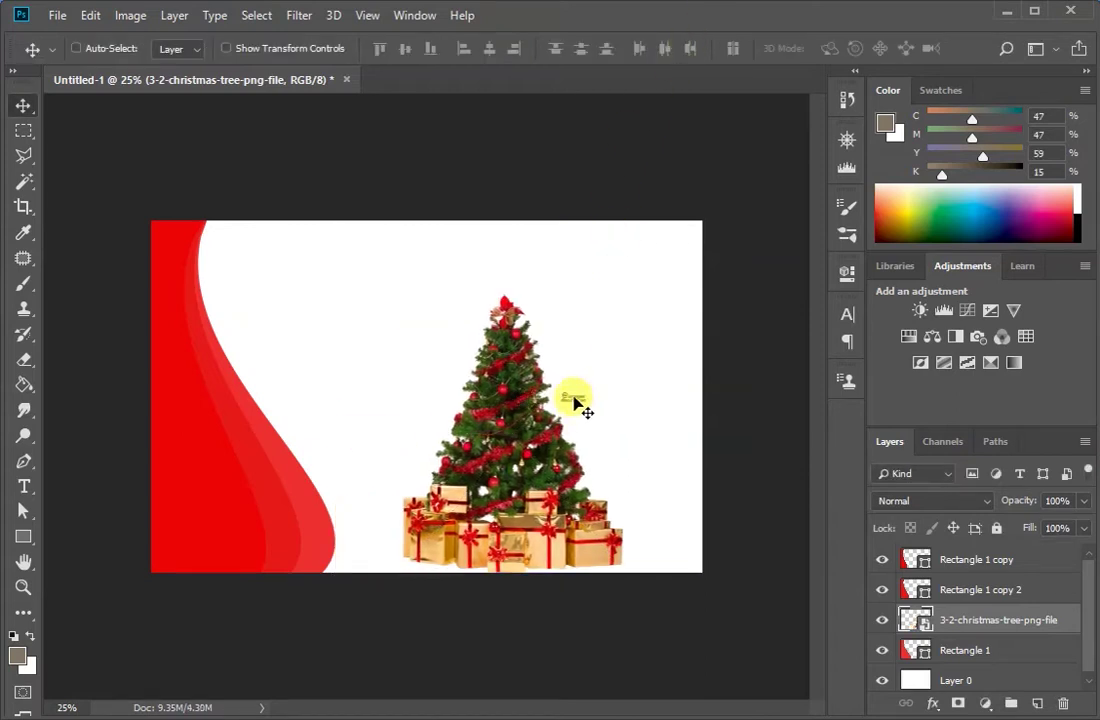
scroll(588, 406, up, 5)
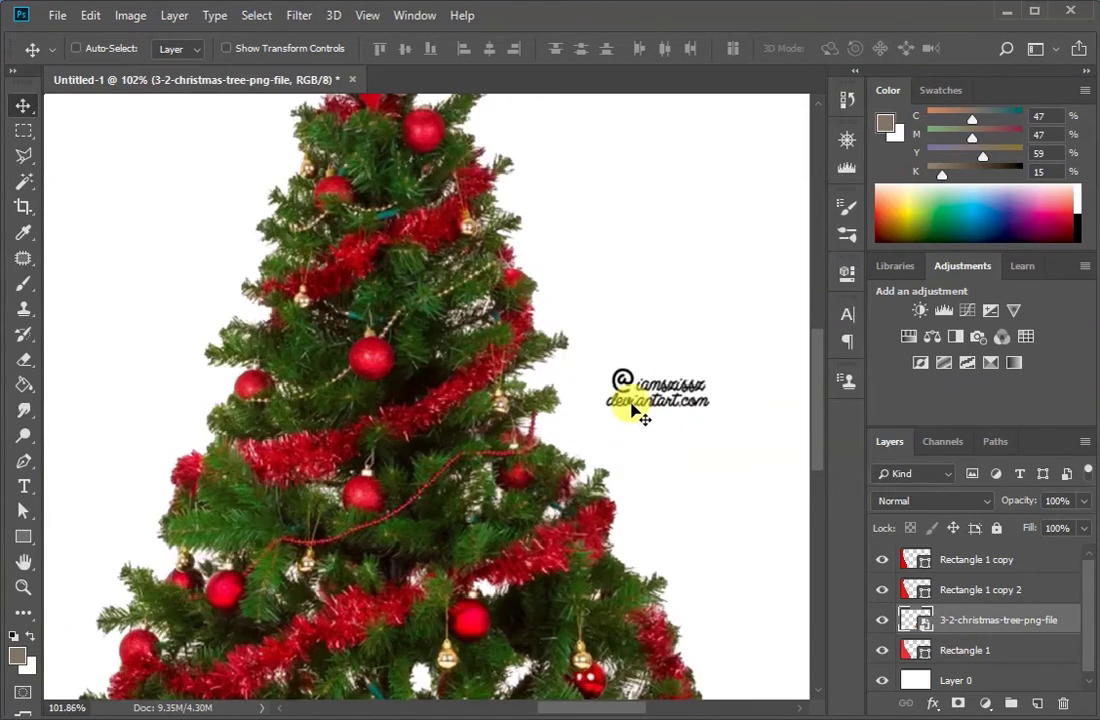
scroll(690, 418, down, 5)
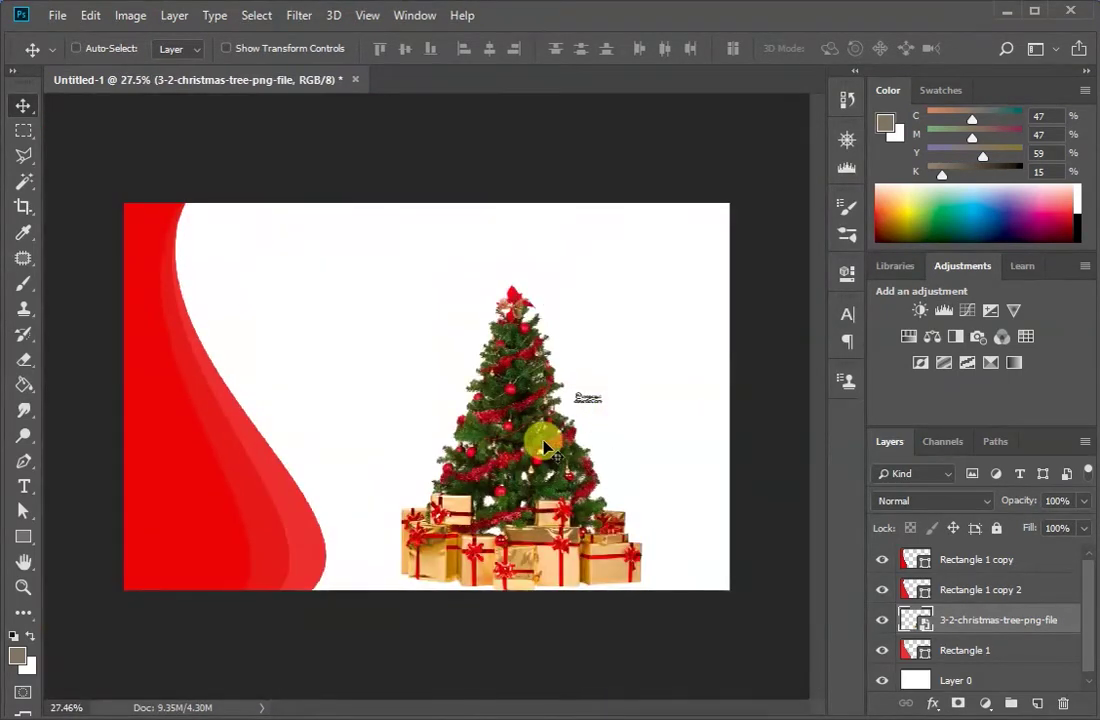
drag(543, 447, 611, 456)
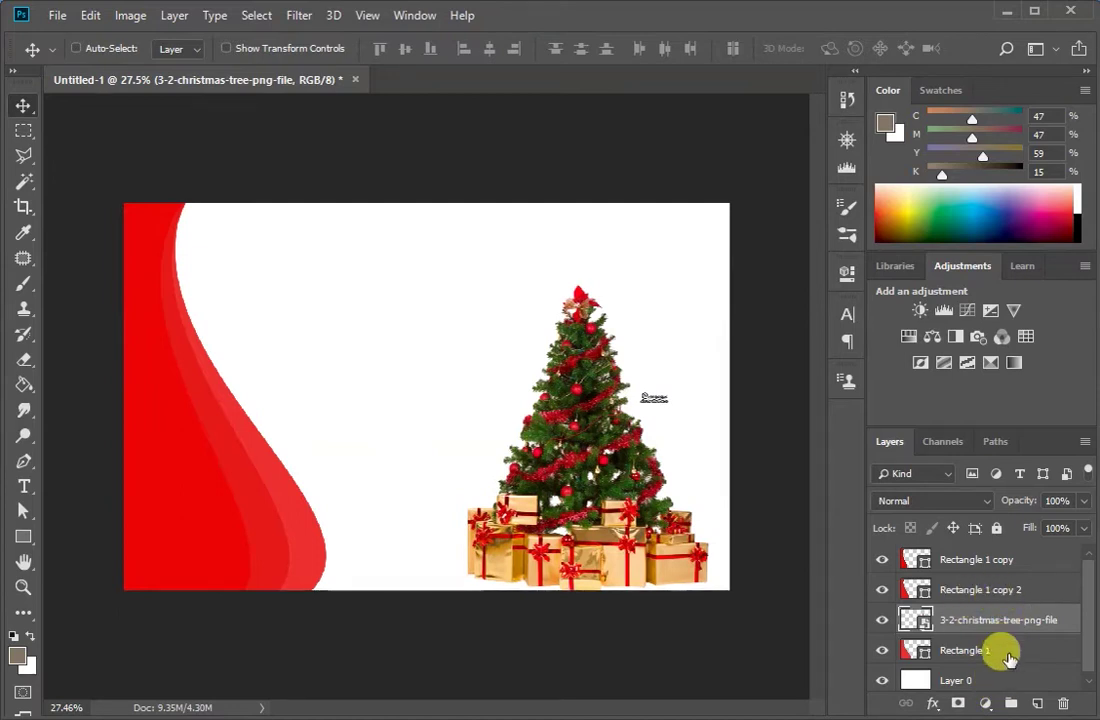
drag(1008, 659, 1007, 617)
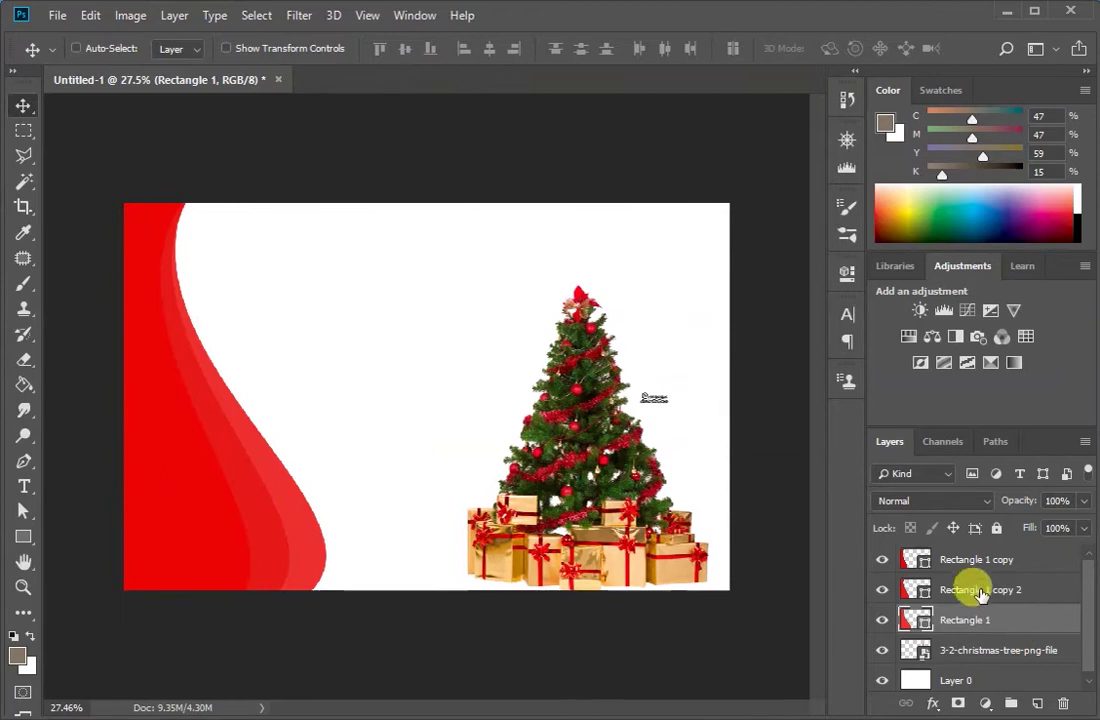
Toggle the Rectangle 1 copy layer's visibility repeatedly to compare the wave with and without it, leaving the layer shown
click(880, 560)
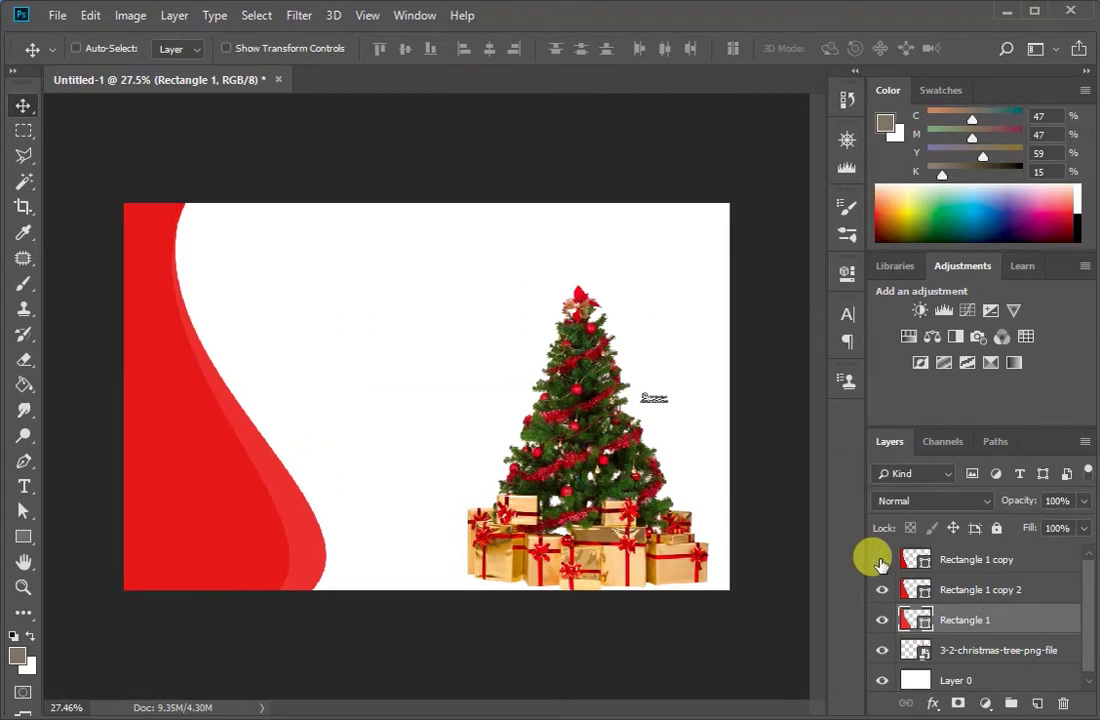
click(880, 560)
click(880, 560)
click(880, 560)
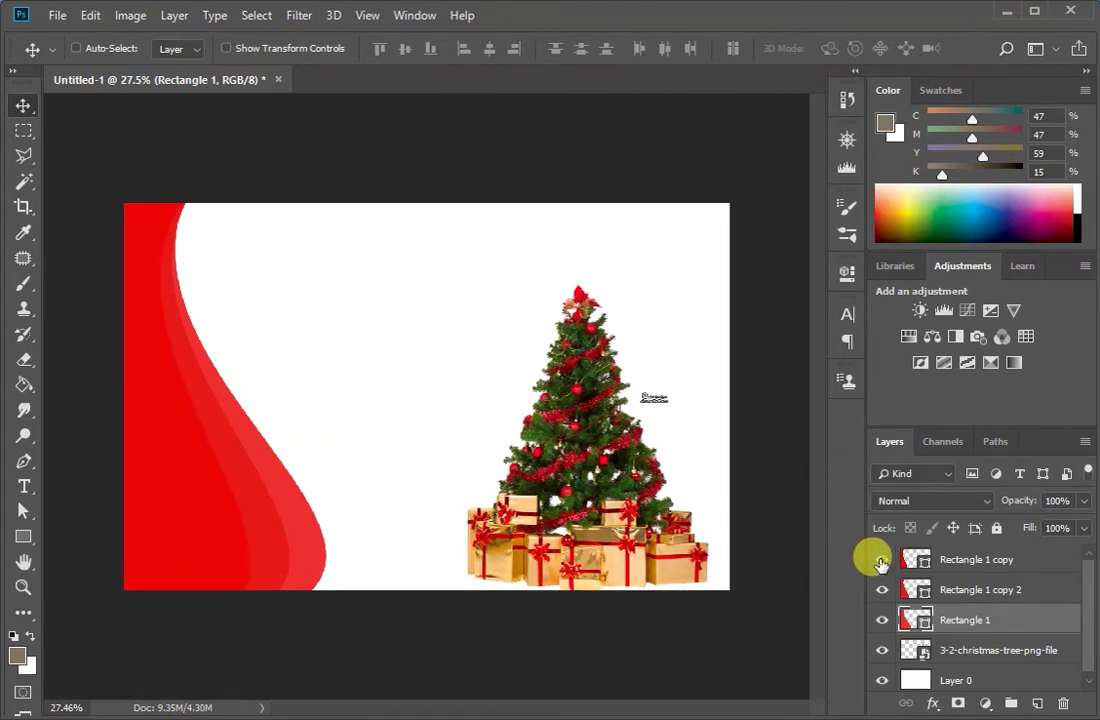
click(880, 560)
click(880, 560)
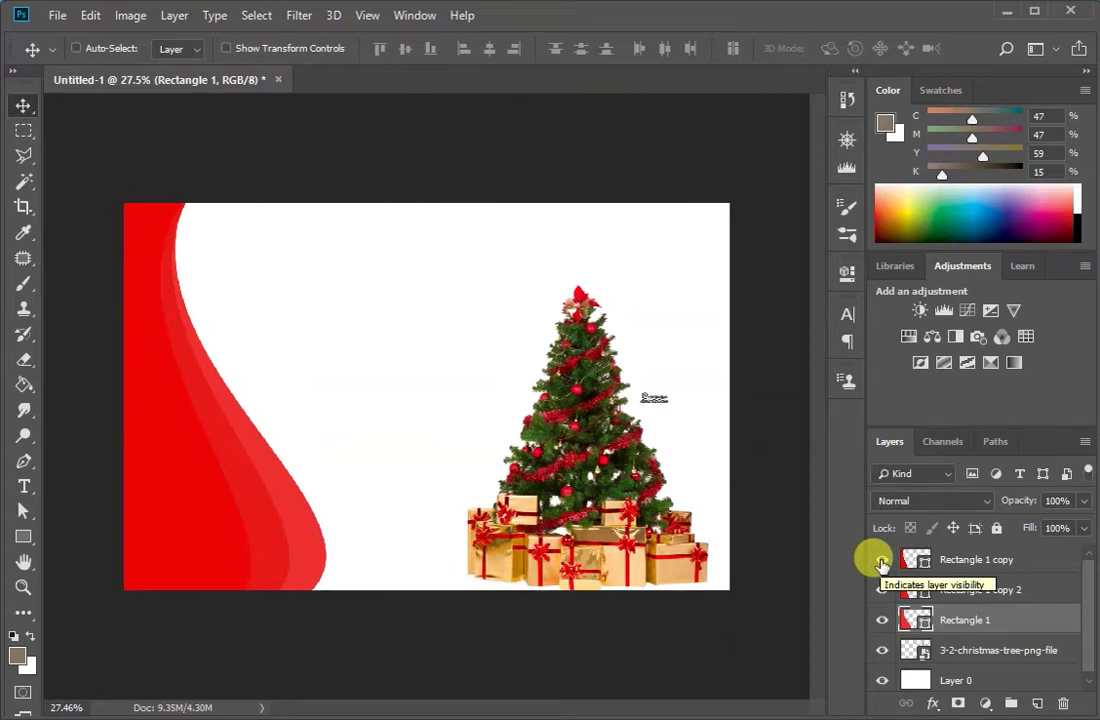
click(880, 560)
click(880, 560)
click(880, 560)
click(880, 560)
click(880, 560)
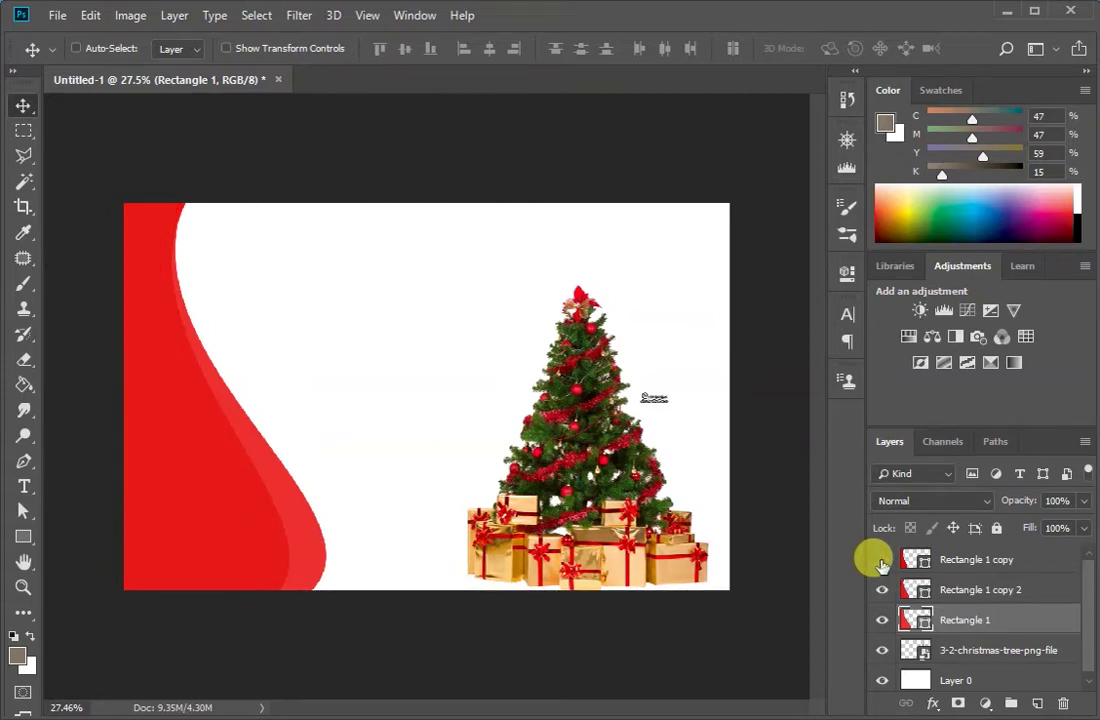
mouse_move(880, 562)
mouse_down()
mouse_move(880, 622)
mouse_move(879, 552)
mouse_up()
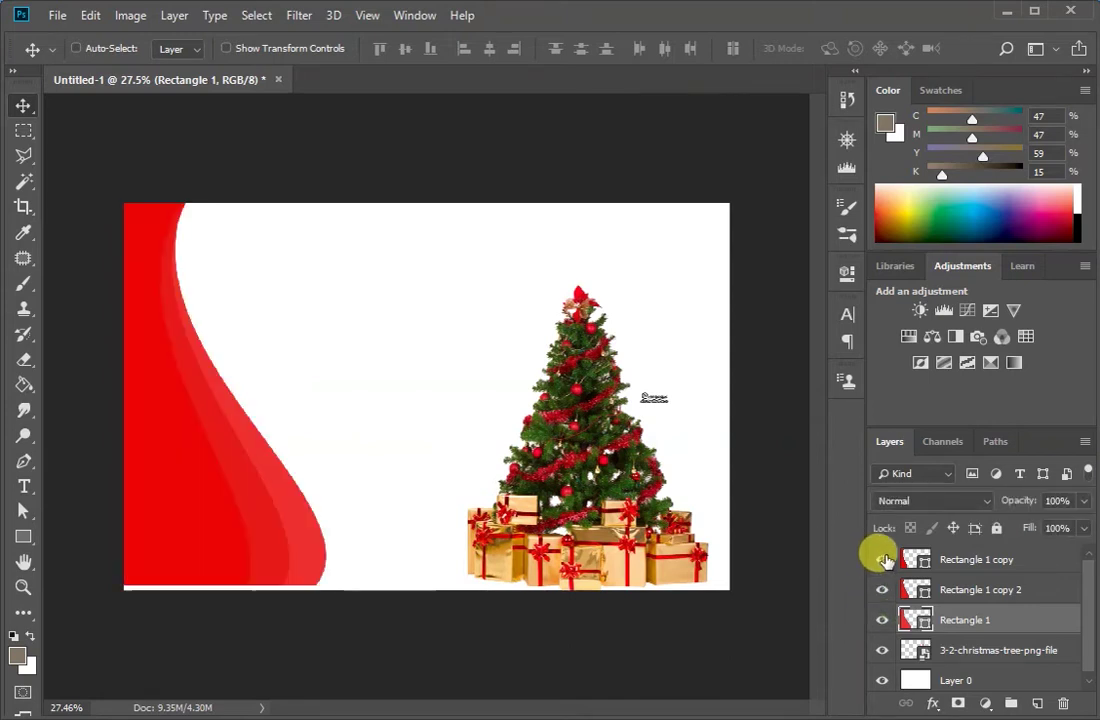
ctrl+click(1017, 589)
ctrl+click(1027, 567)
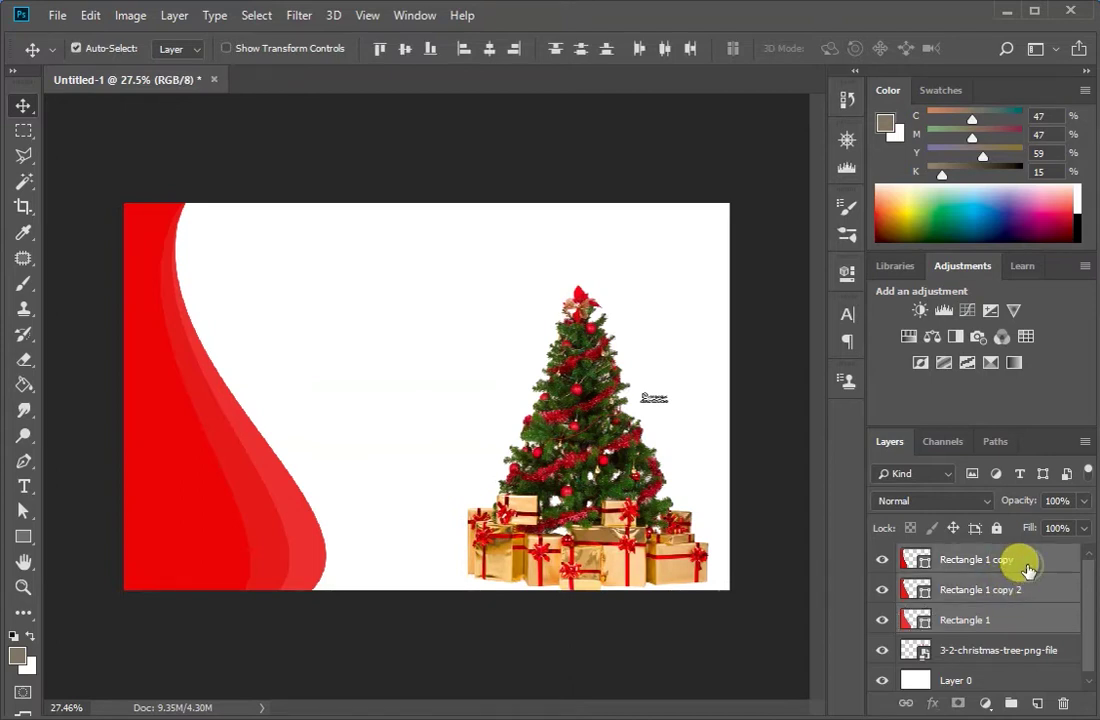
ctrl+click(1021, 568)
ctrl+click(1024, 594)
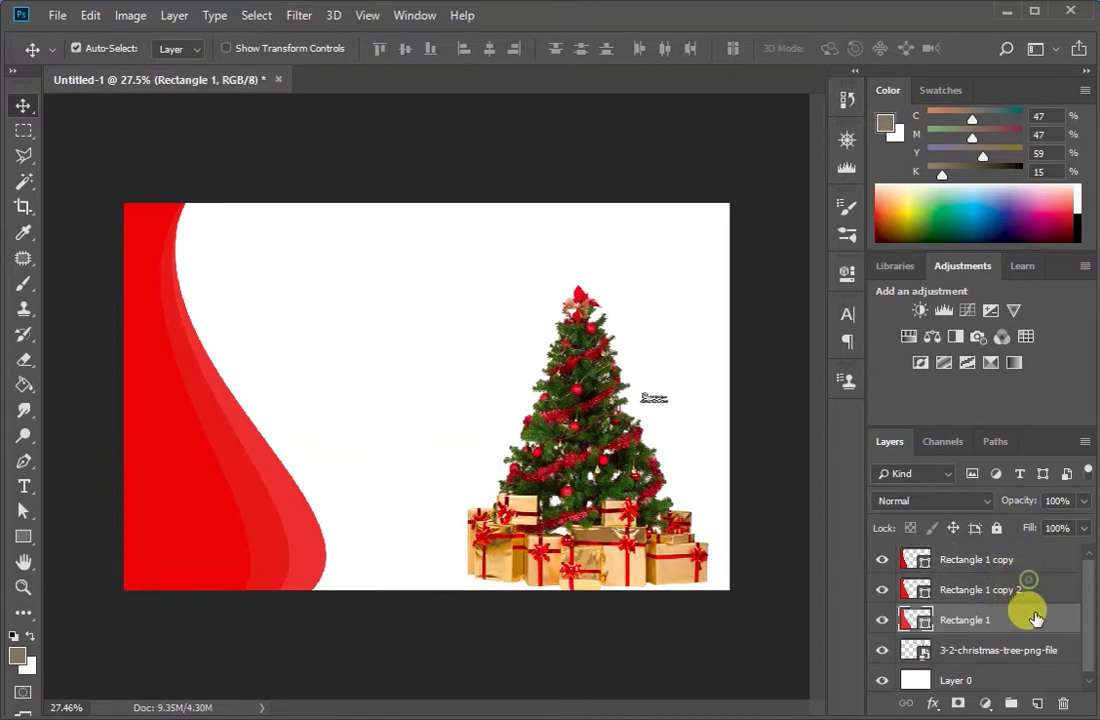
ctrl+click(1035, 620)
double_click(1035, 620)
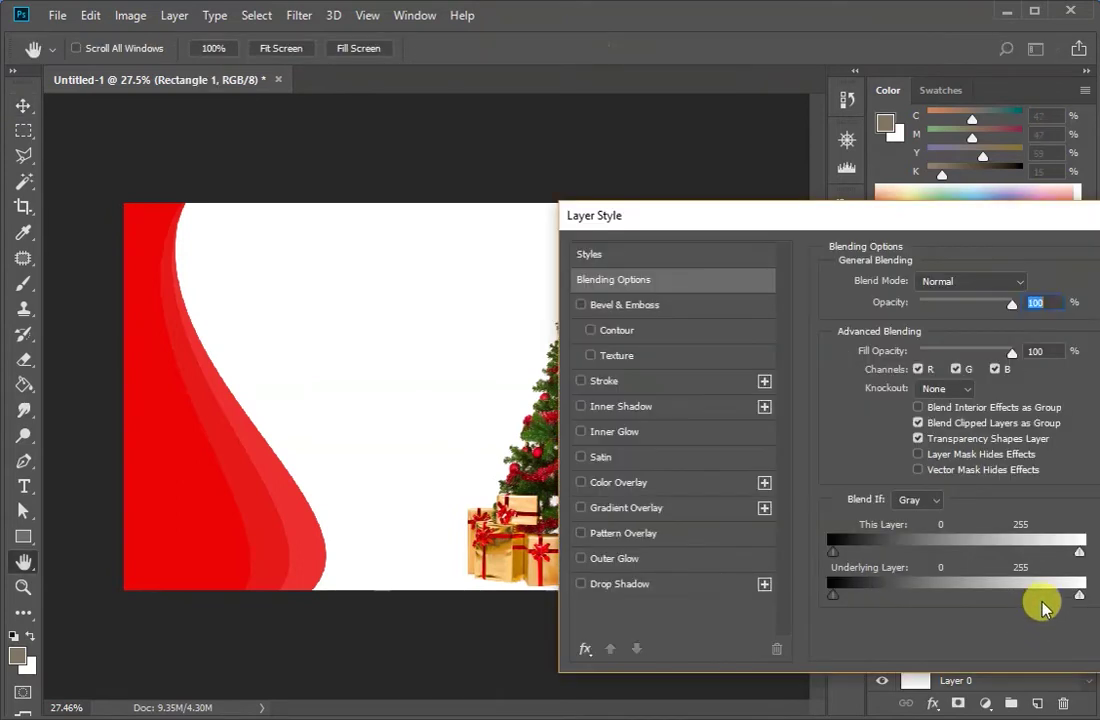
key(Escape)
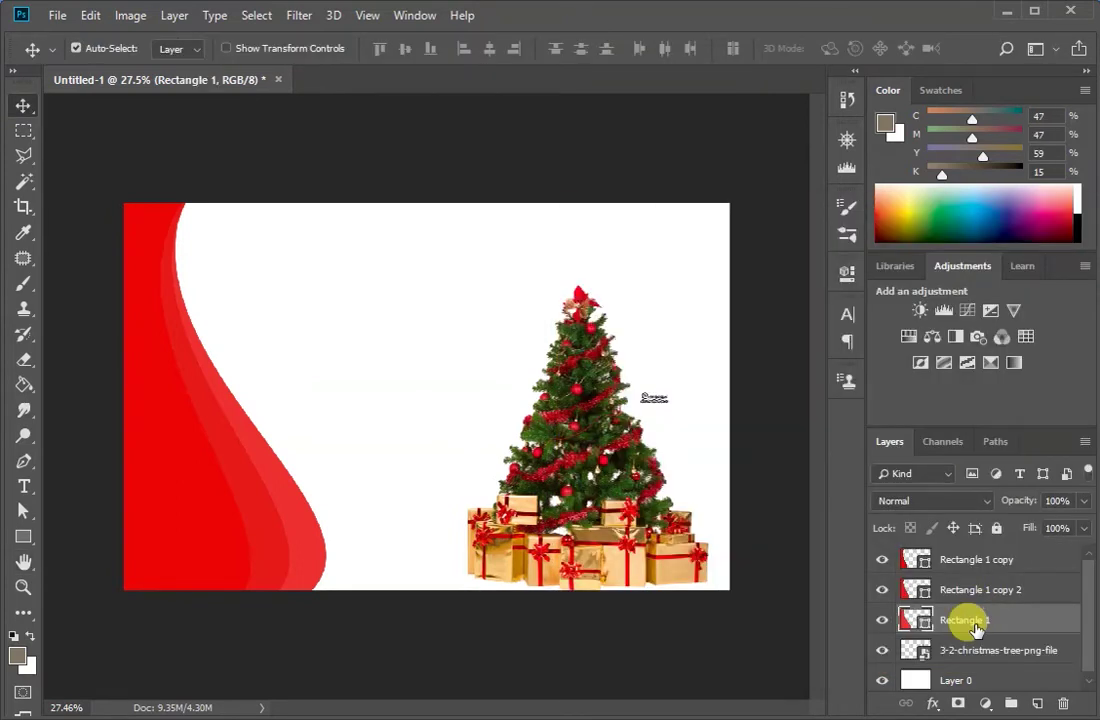
Group the Rectangle 1, Rectangle 1 copy 2 and Rectangle 1 copy layers and rename the group as shape
ctrl+click(997, 582)
ctrl+click(997, 566)
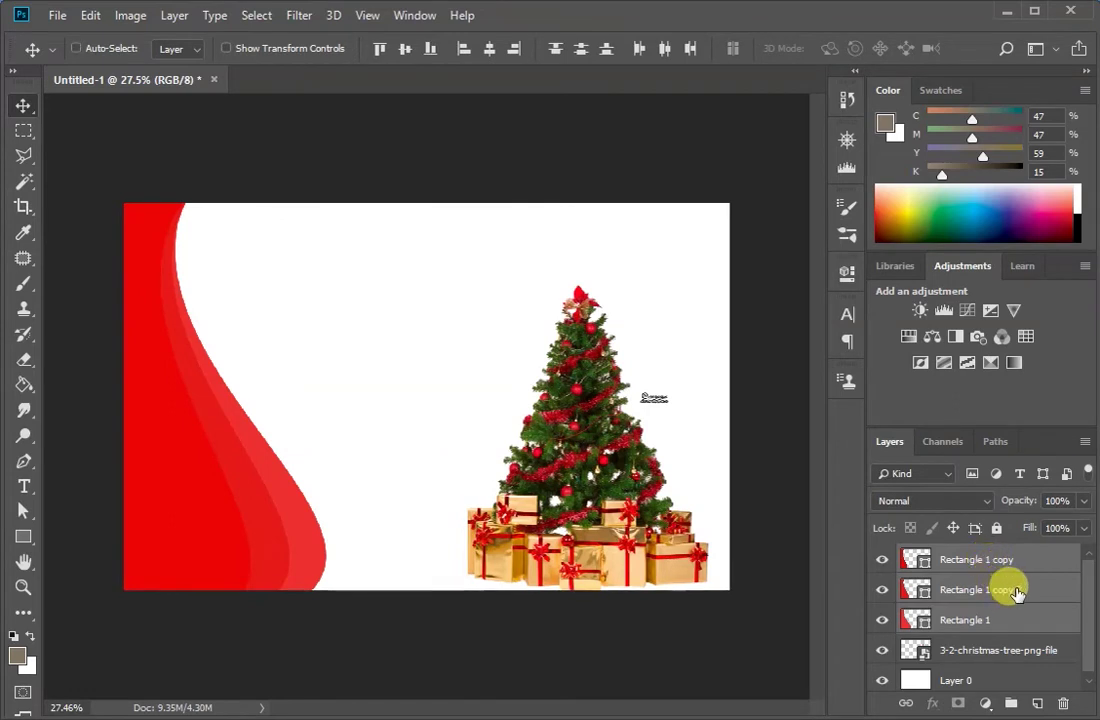
right_click(1012, 588)
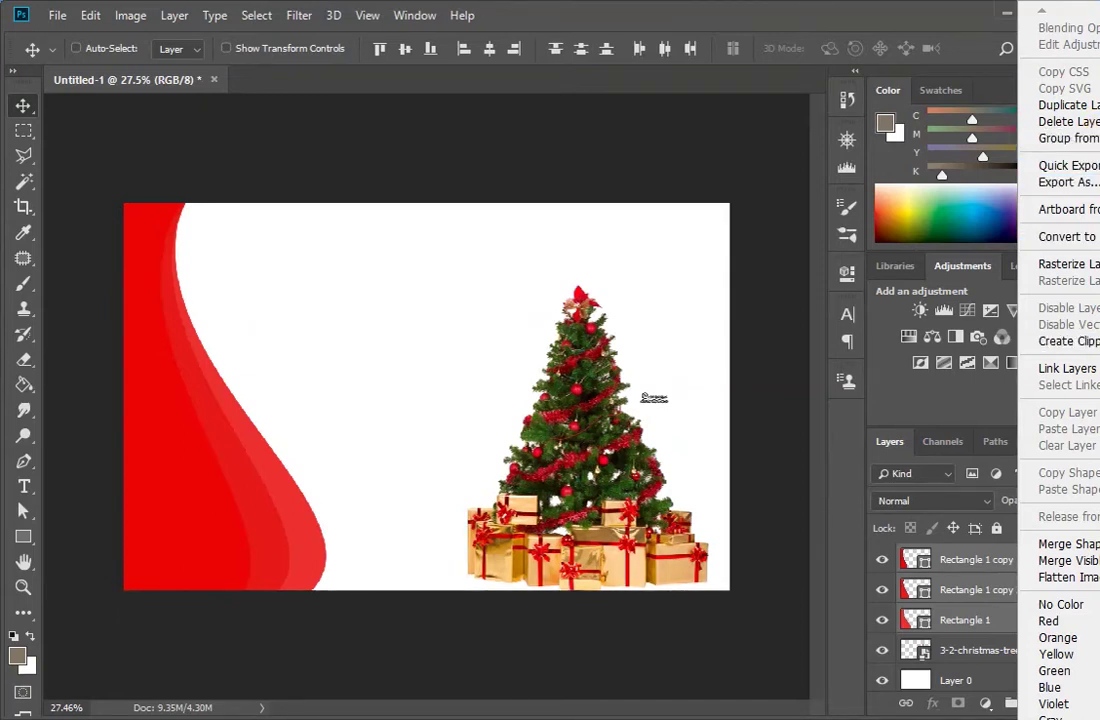
click(1068, 138)
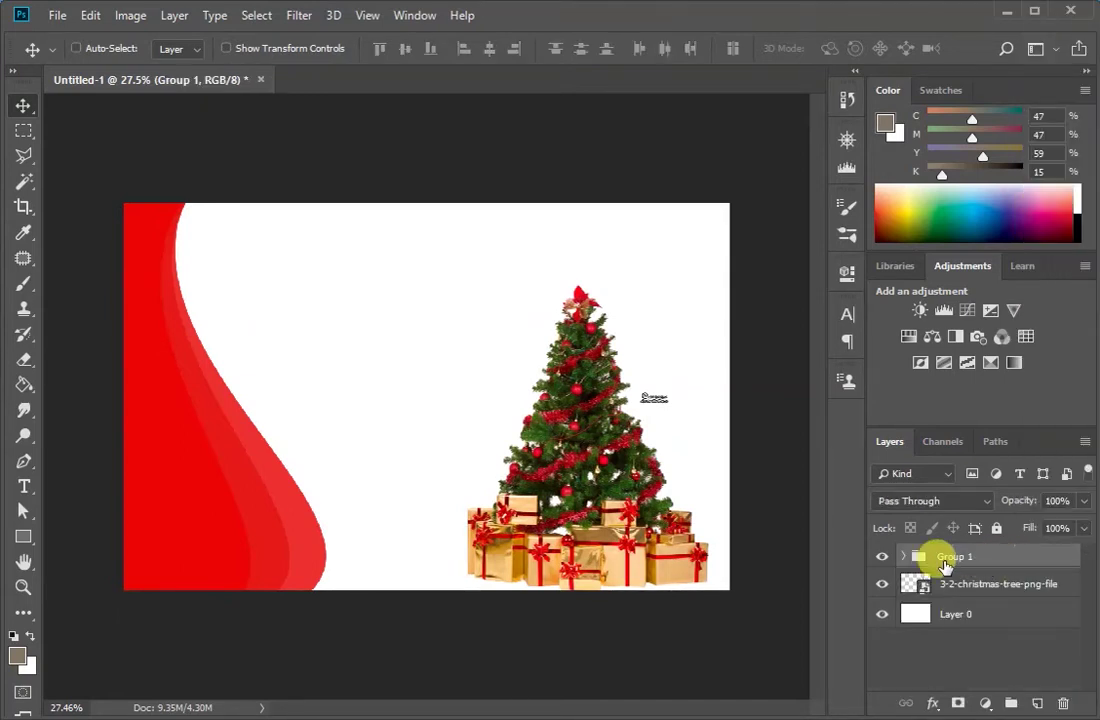
double_click(945, 558)
text(shape)
key(Return)
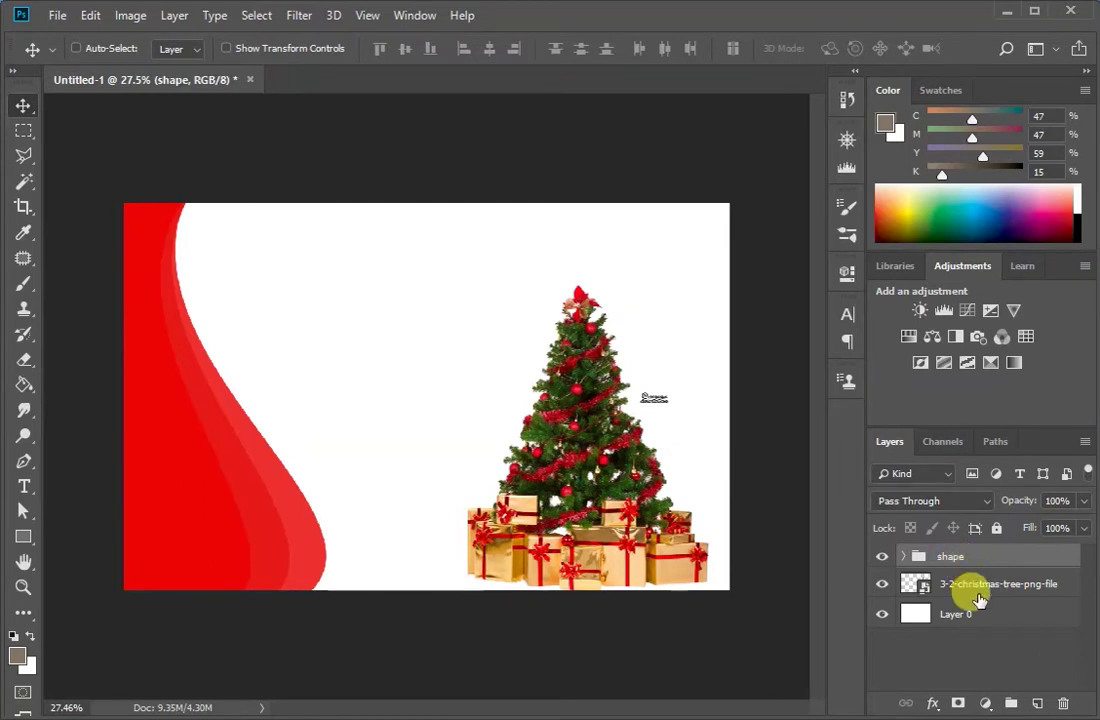
Move the Christmas tree beside the wave so its left part sits behind the red shapes, and select the shape group
click(965, 585)
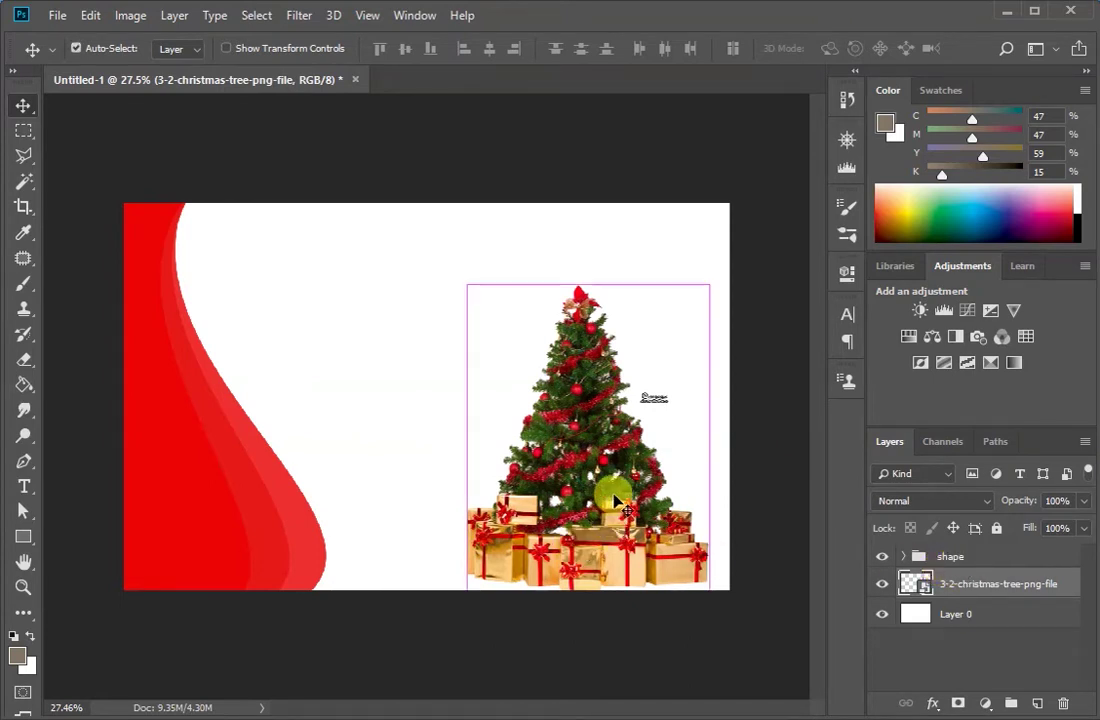
drag(615, 480, 305, 480)
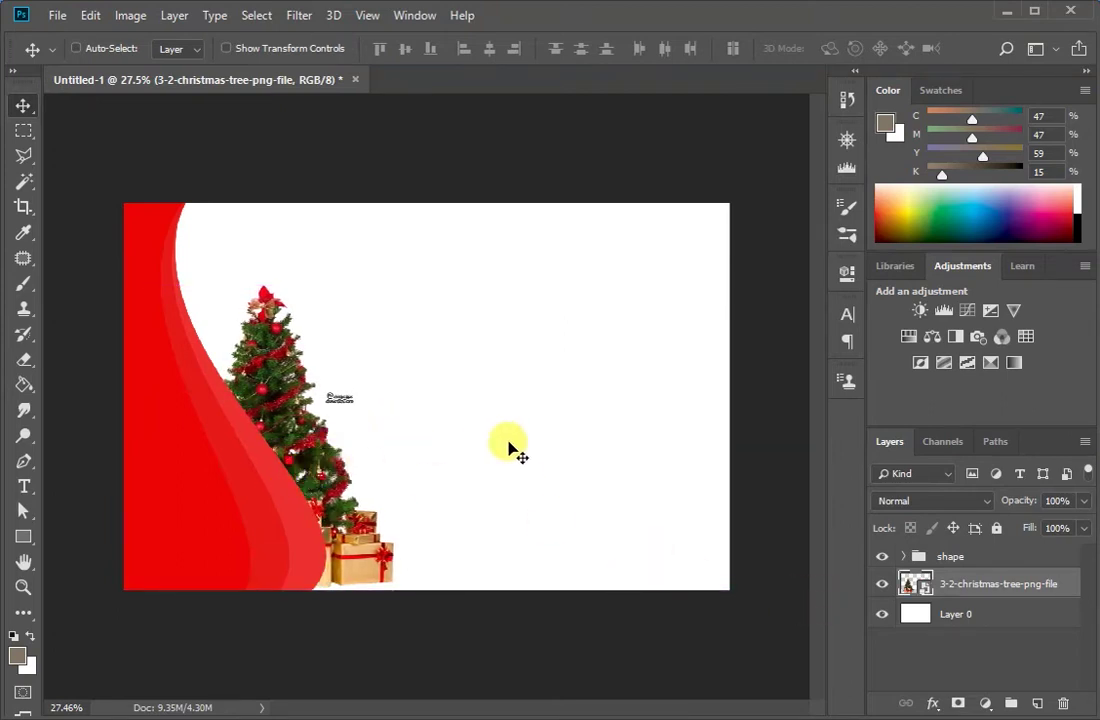
drag(307, 430, 376, 467)
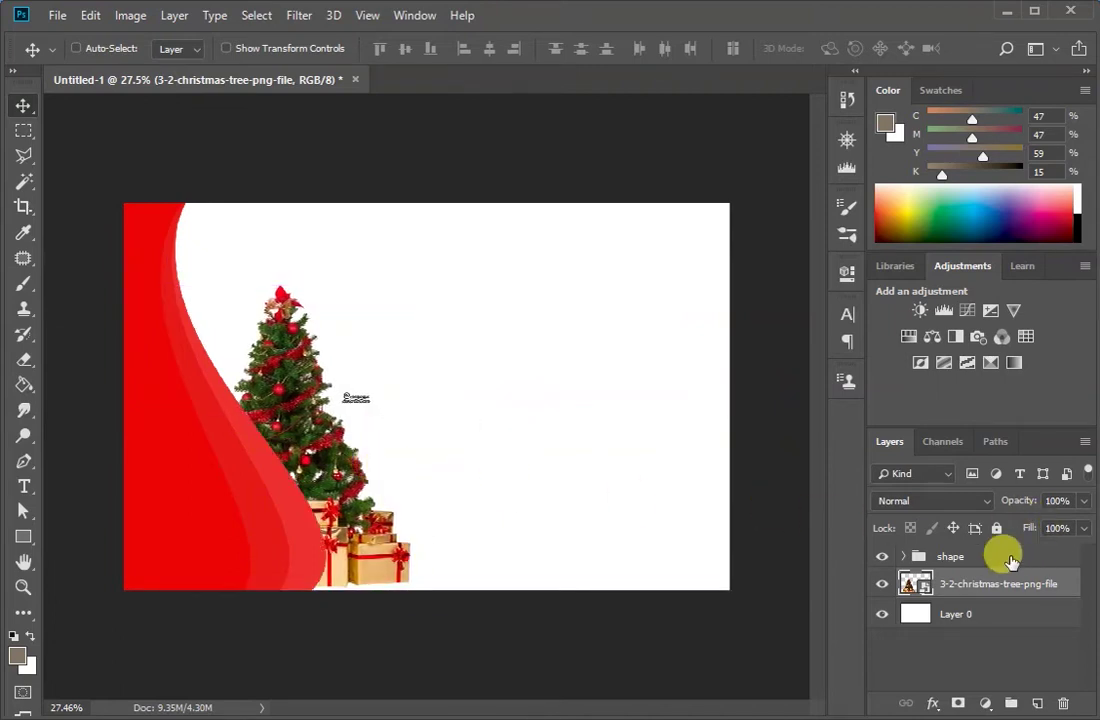
click(1001, 556)
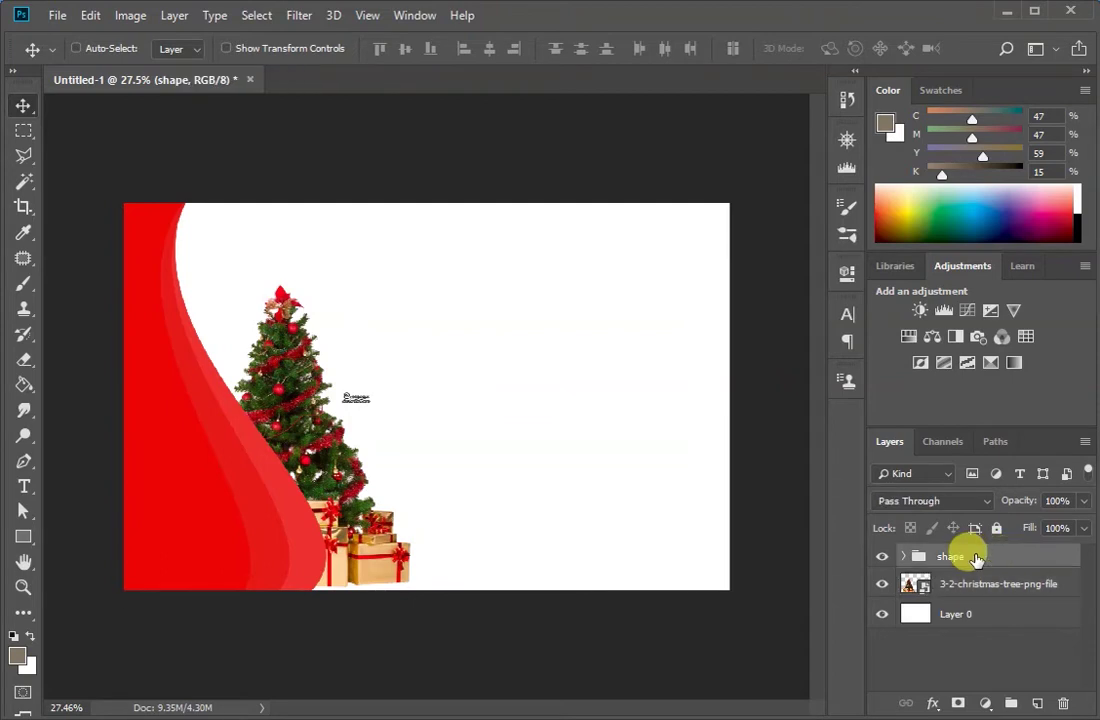
Place the shape group beneath the Christmas tree layer and move the tree to the card's lower-right area
drag(975, 558, 987, 607)
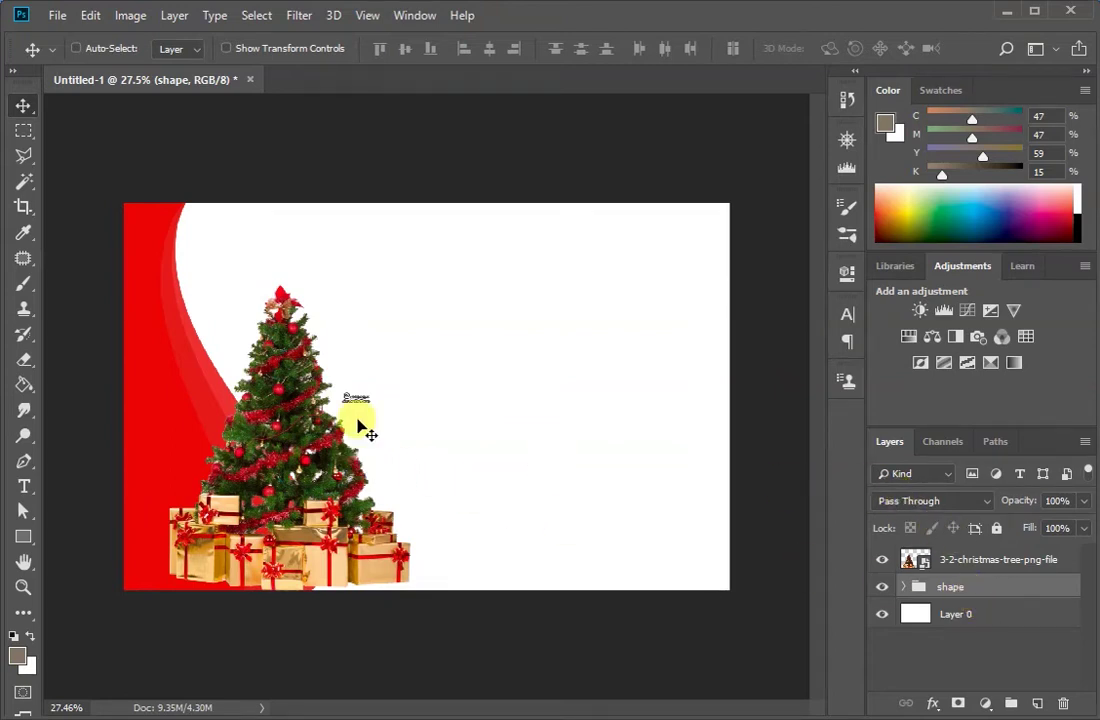
drag(292, 430, 402, 425)
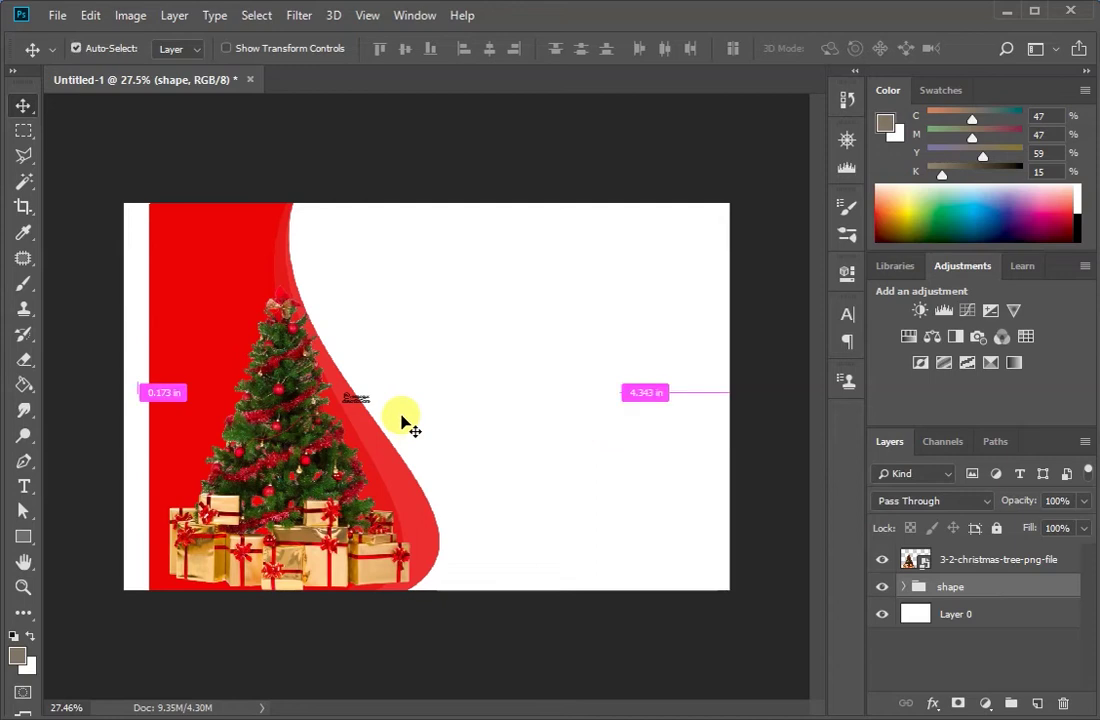
key(ctrl+z)
ctrl+click(280, 447)
drag(283, 453, 572, 449)
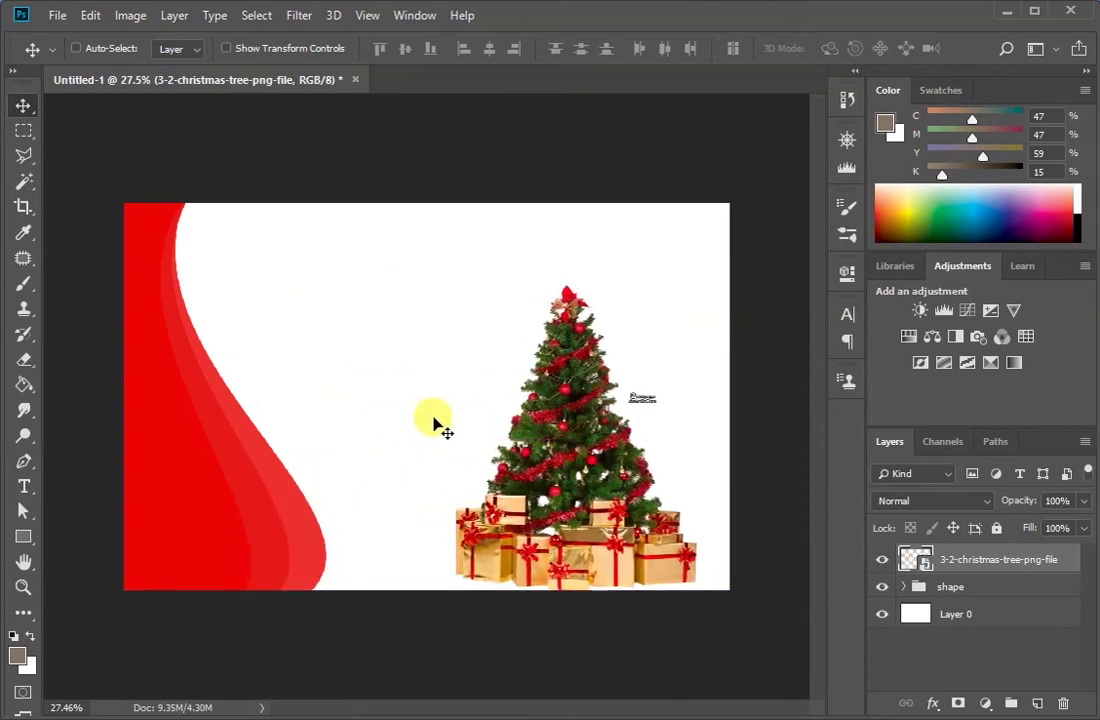
Select the shape group, tree layer and Layer 0 in turn, and shift the Christmas tree slightly further right
key(ctrl)
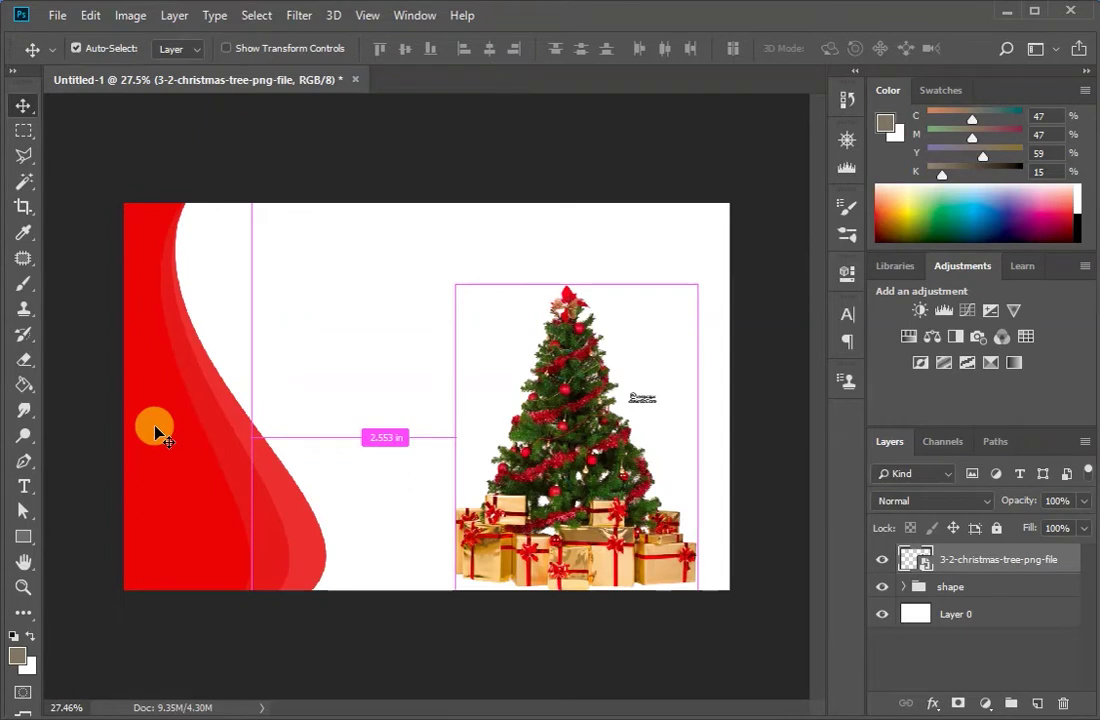
click(985, 580)
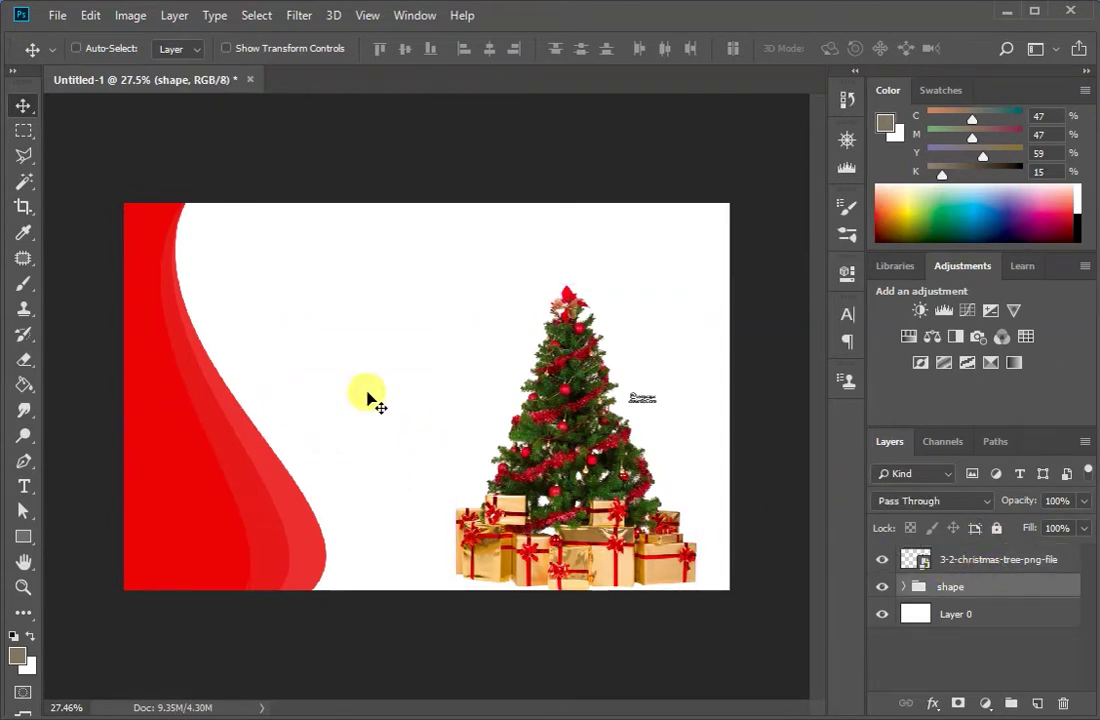
click(1000, 566)
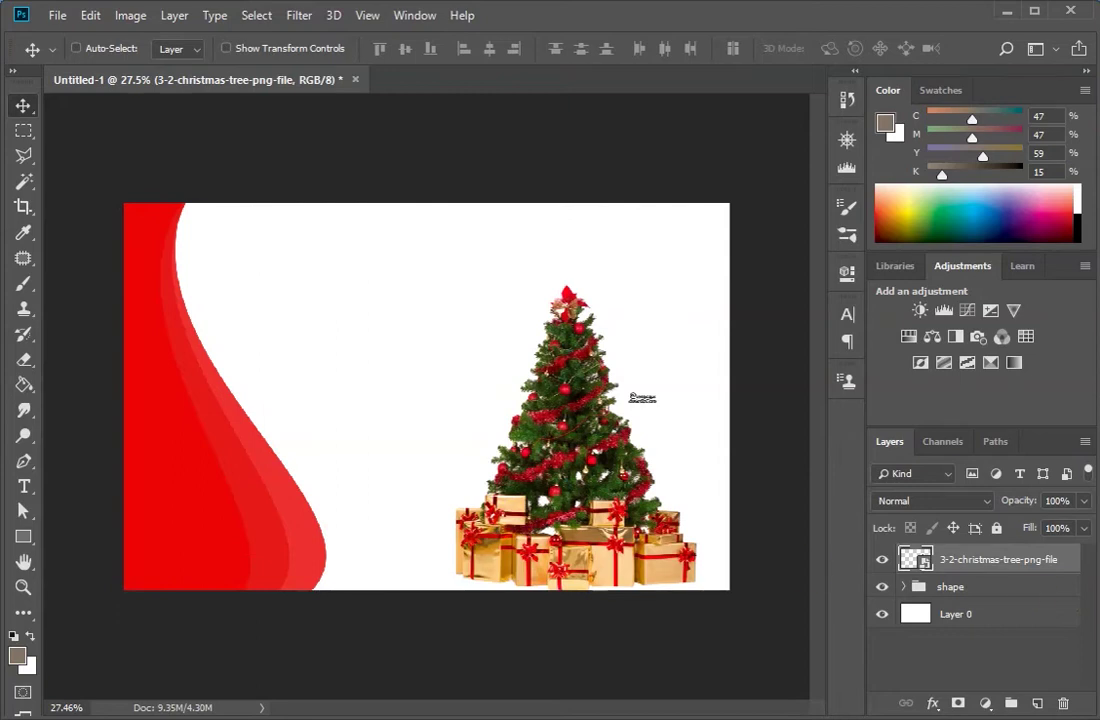
click(1008, 616)
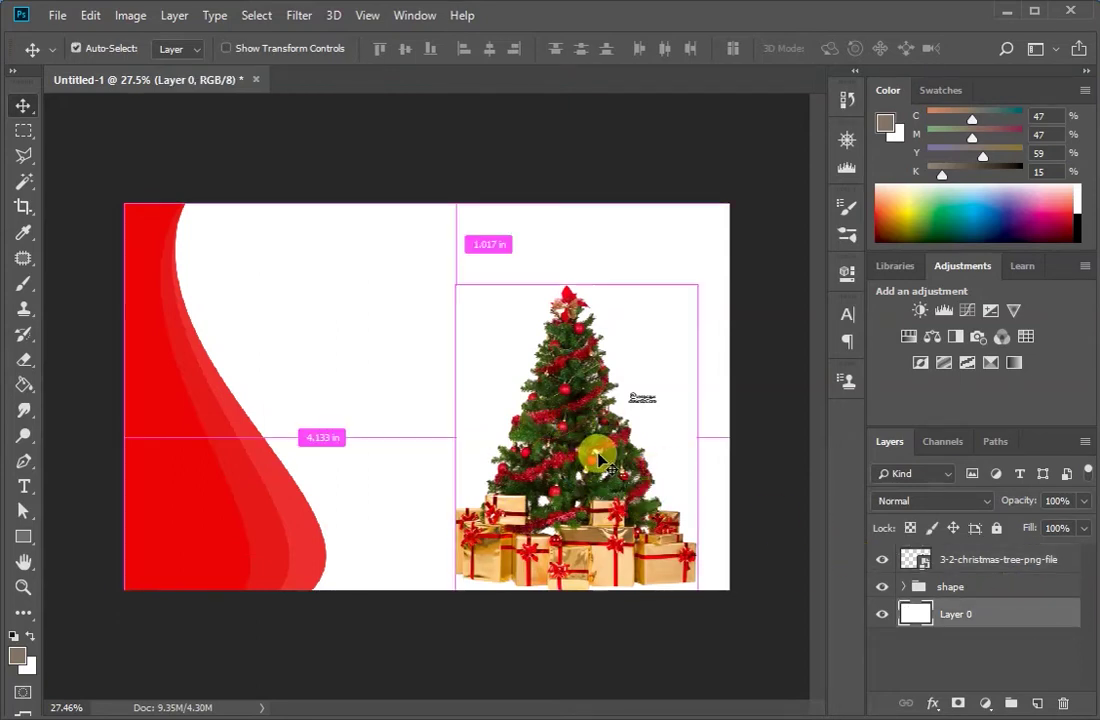
ctrl+click(572, 403)
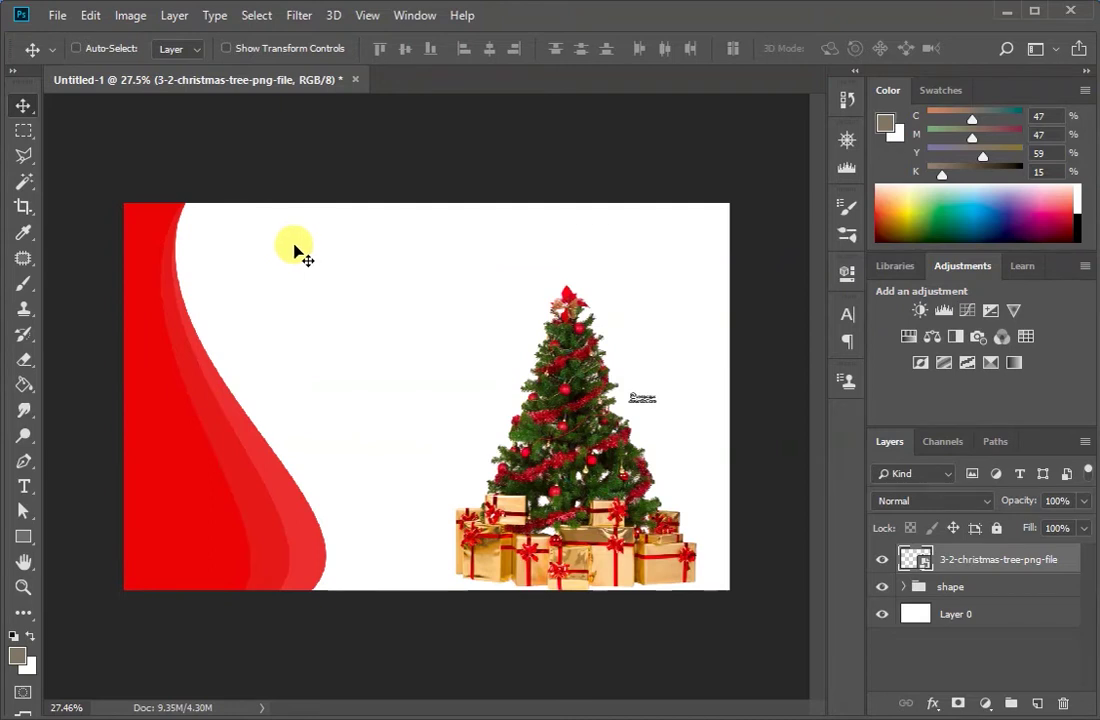
drag(295, 250, 314, 250)
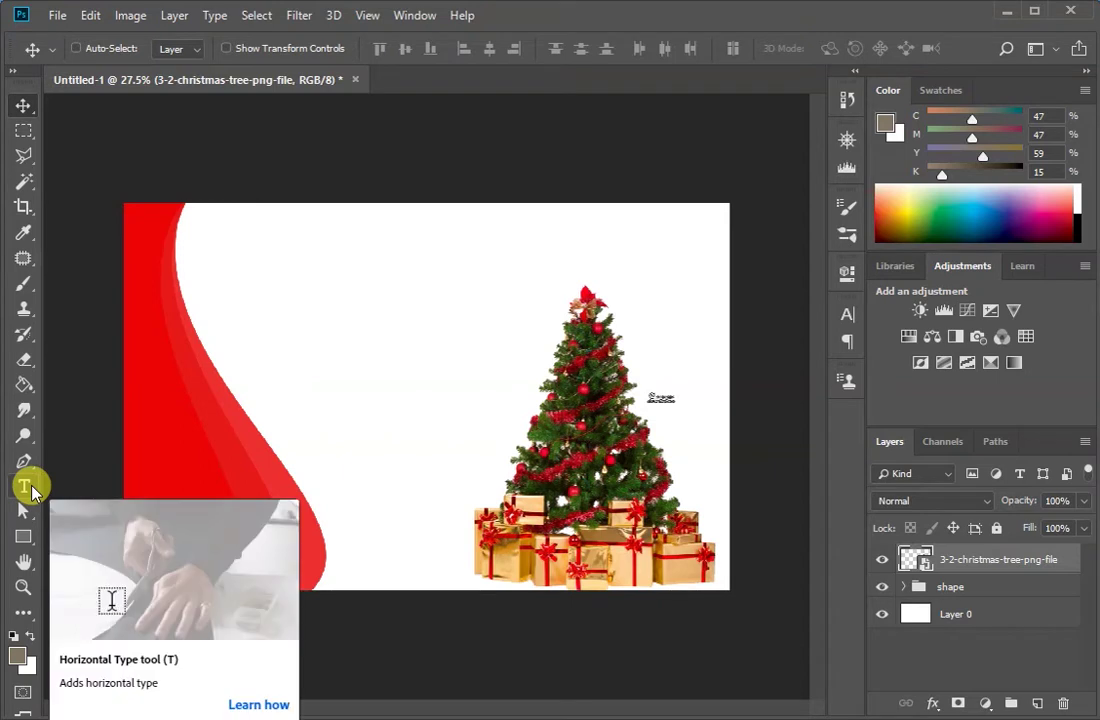
Add the text "Merry Christmas" in Georgia Italic at 23 pt and position it in the white area between the wave and the tree
click(27, 487)
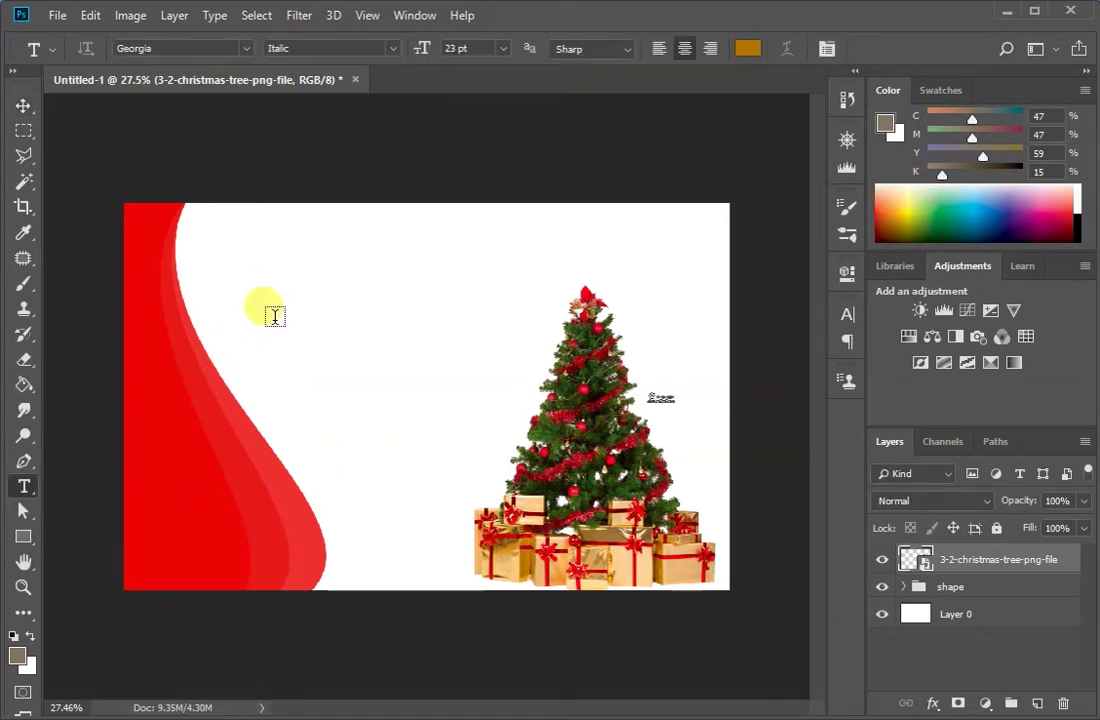
click(228, 287)
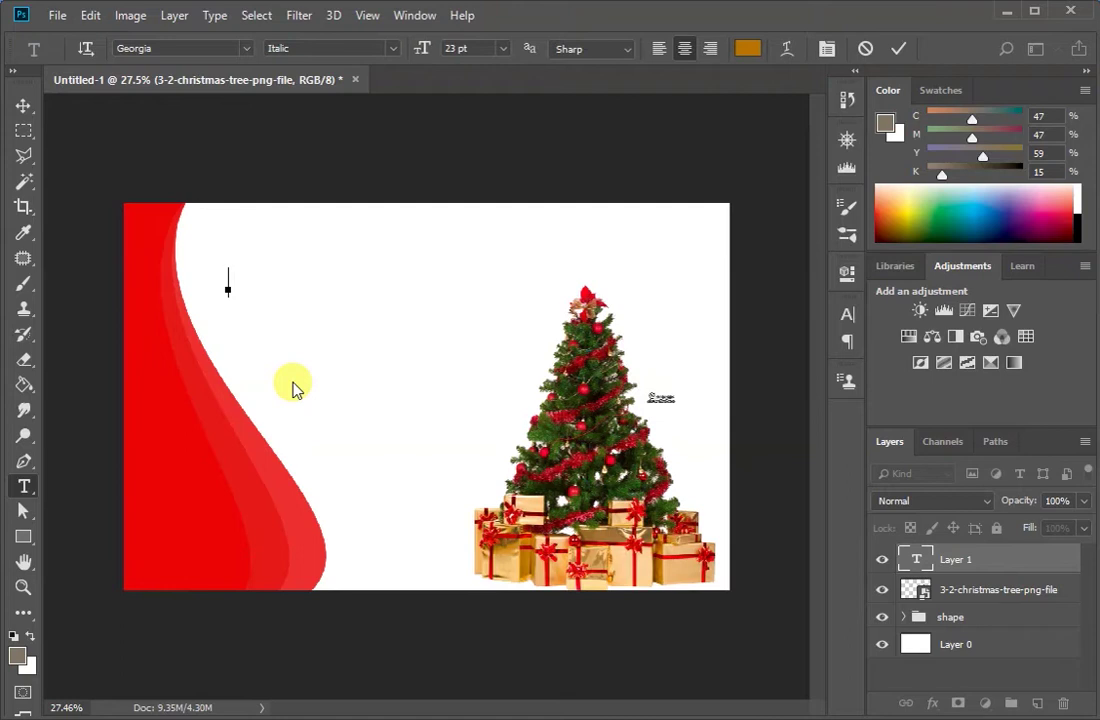
text(Merry)
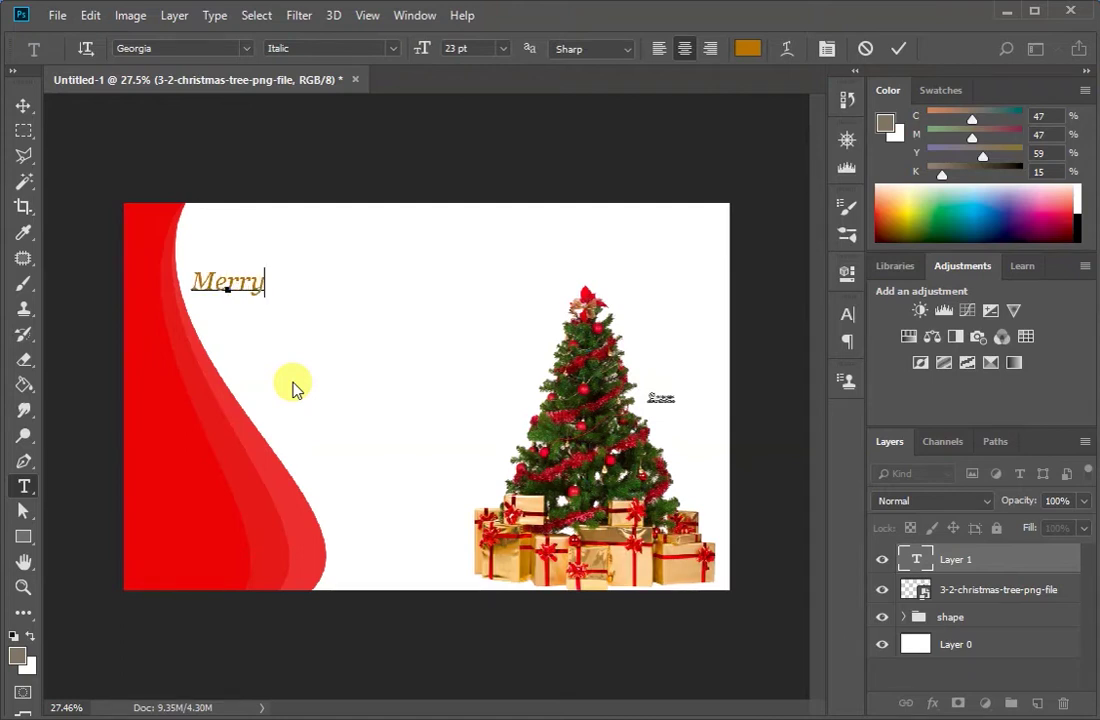
text( Christmas)
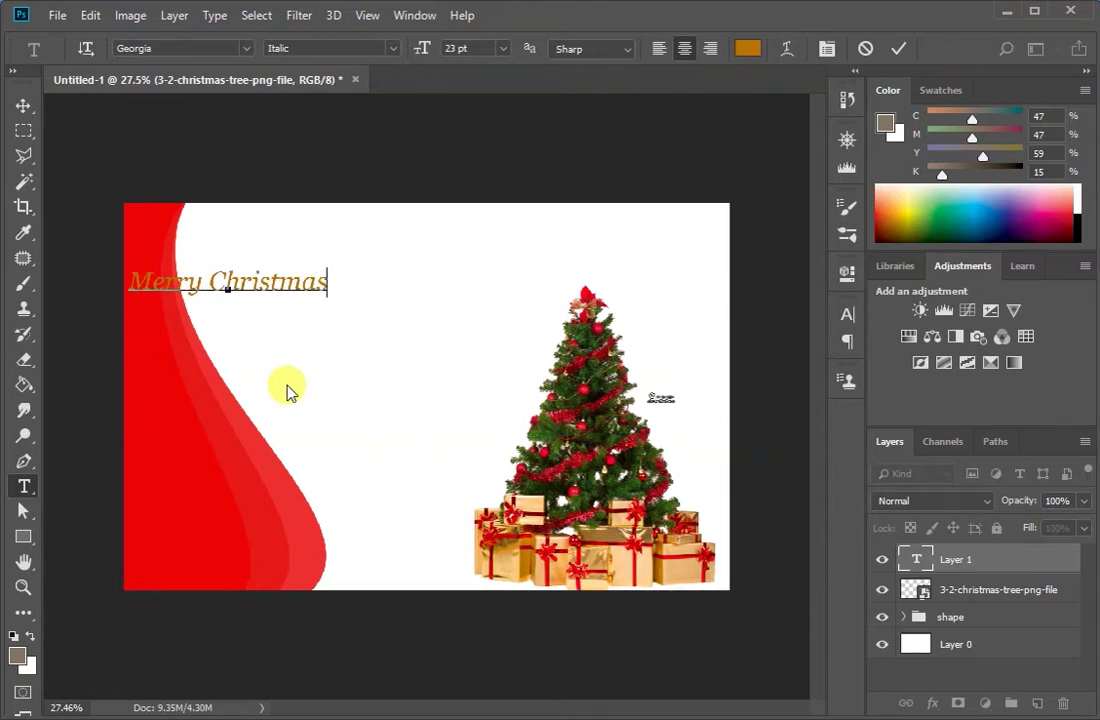
drag(248, 344, 323, 355)
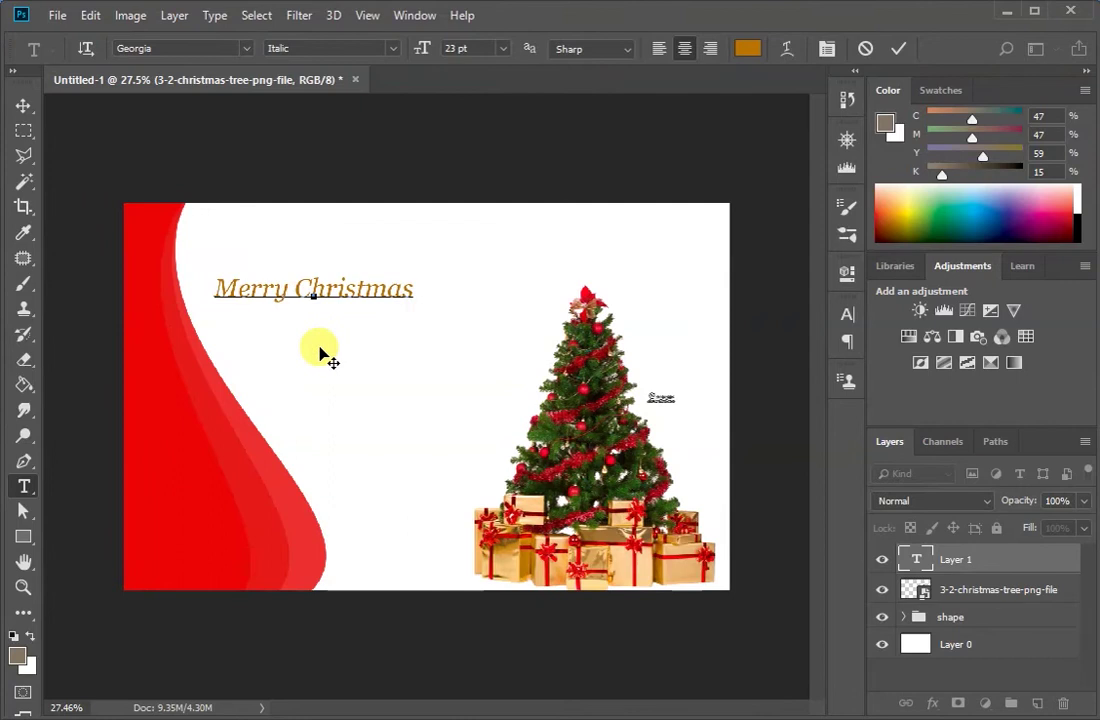
click(899, 43)
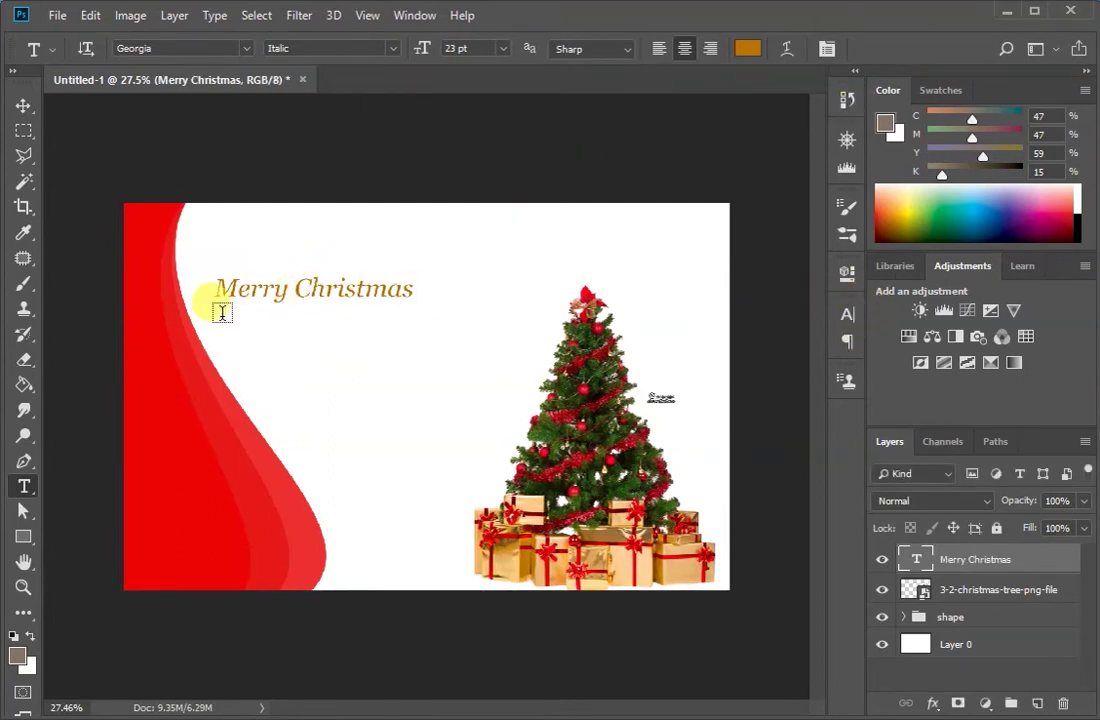
key(v)
drag(284, 297, 345, 325)
click(846, 316)
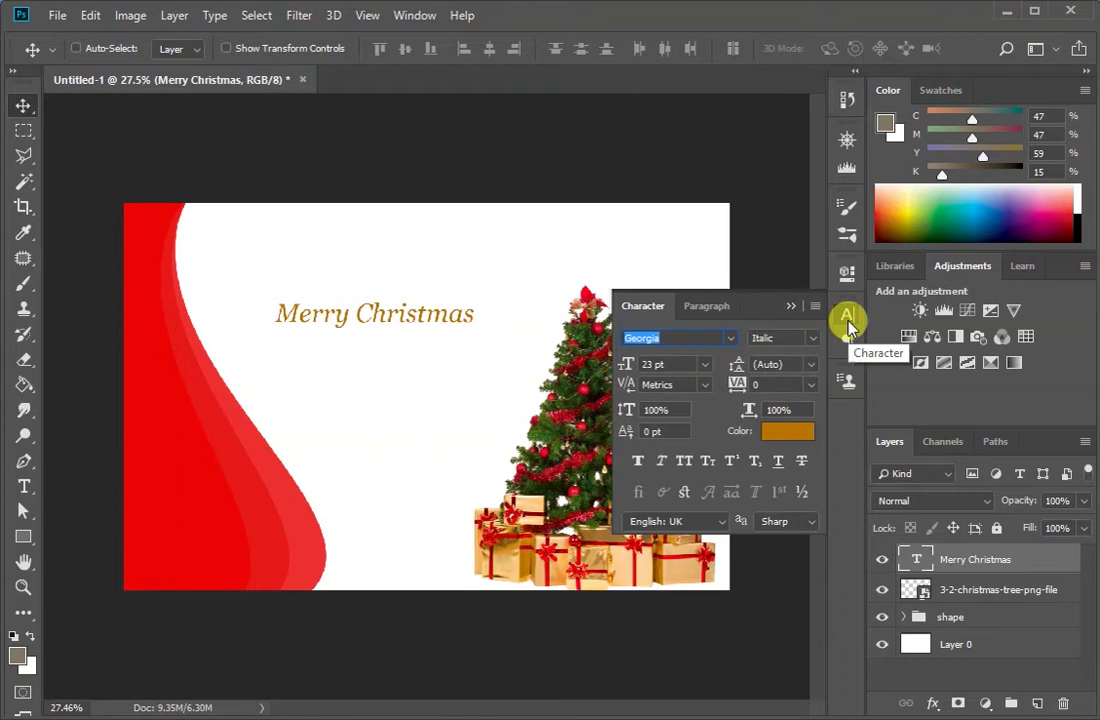
click(413, 15)
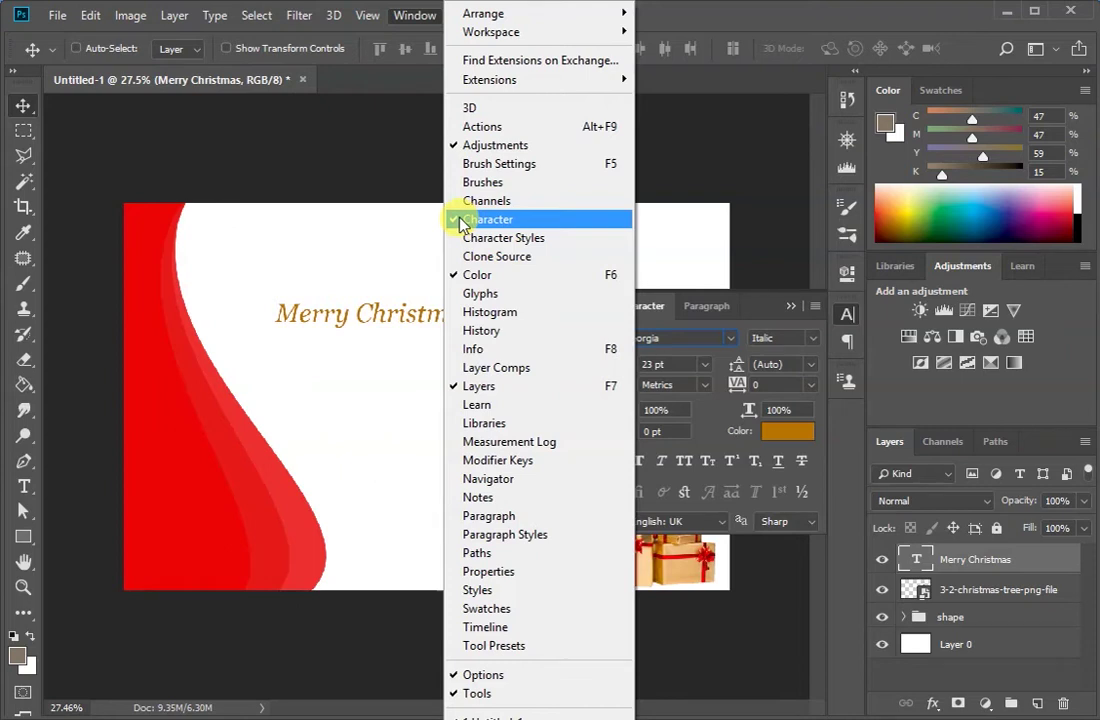
click(793, 306)
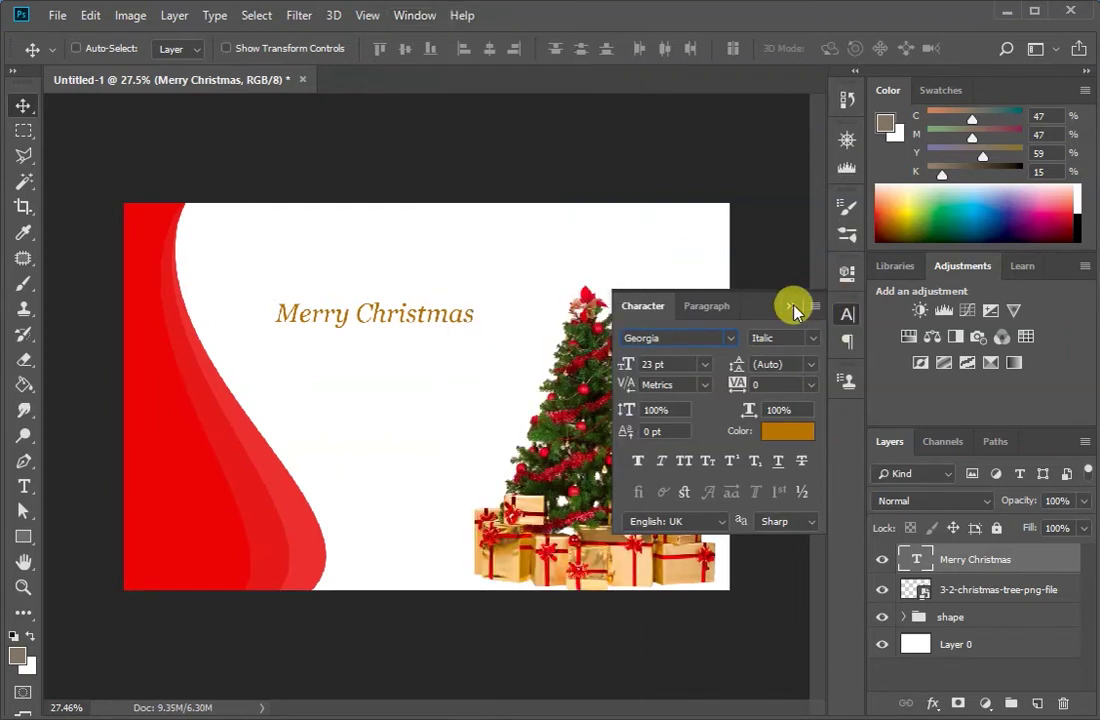
click(791, 306)
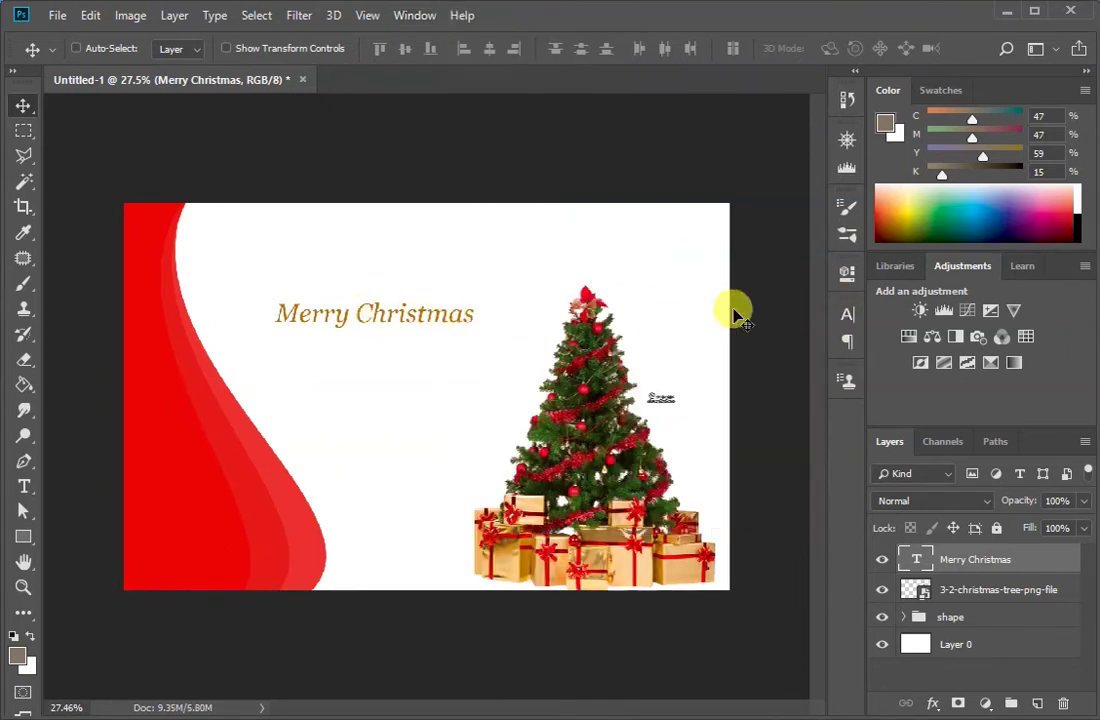
Change the Merry Christmas text to the Vivaldi font and enlarge it to 50 pt
click(847, 313)
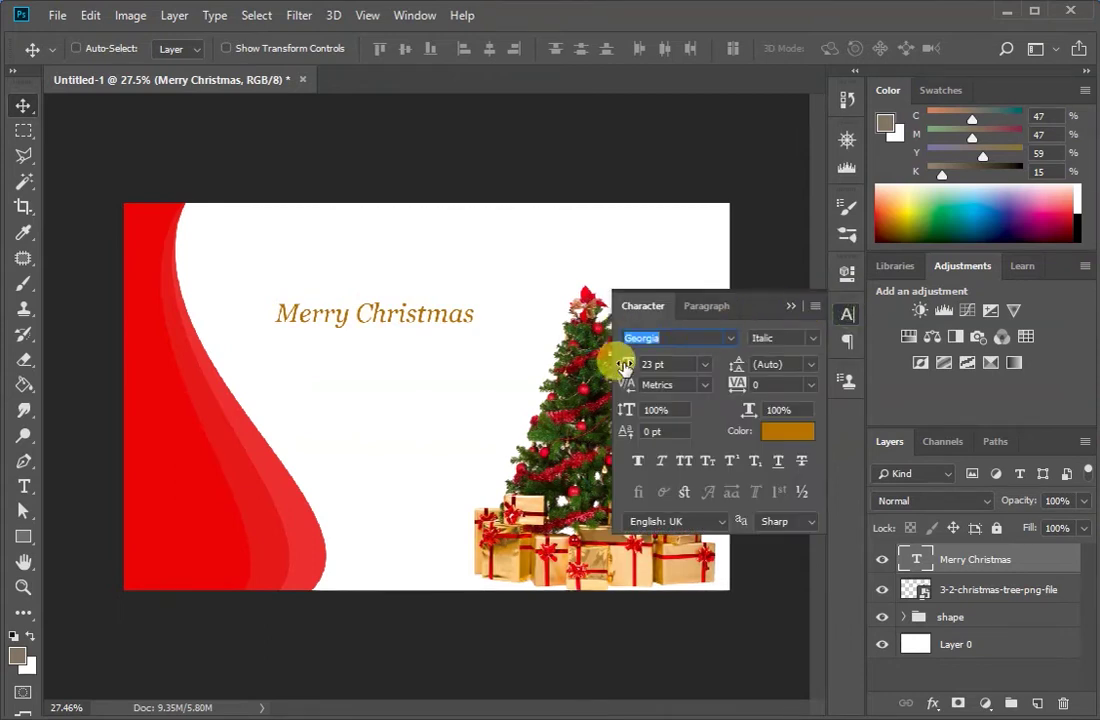
drag(625, 366, 631, 357)
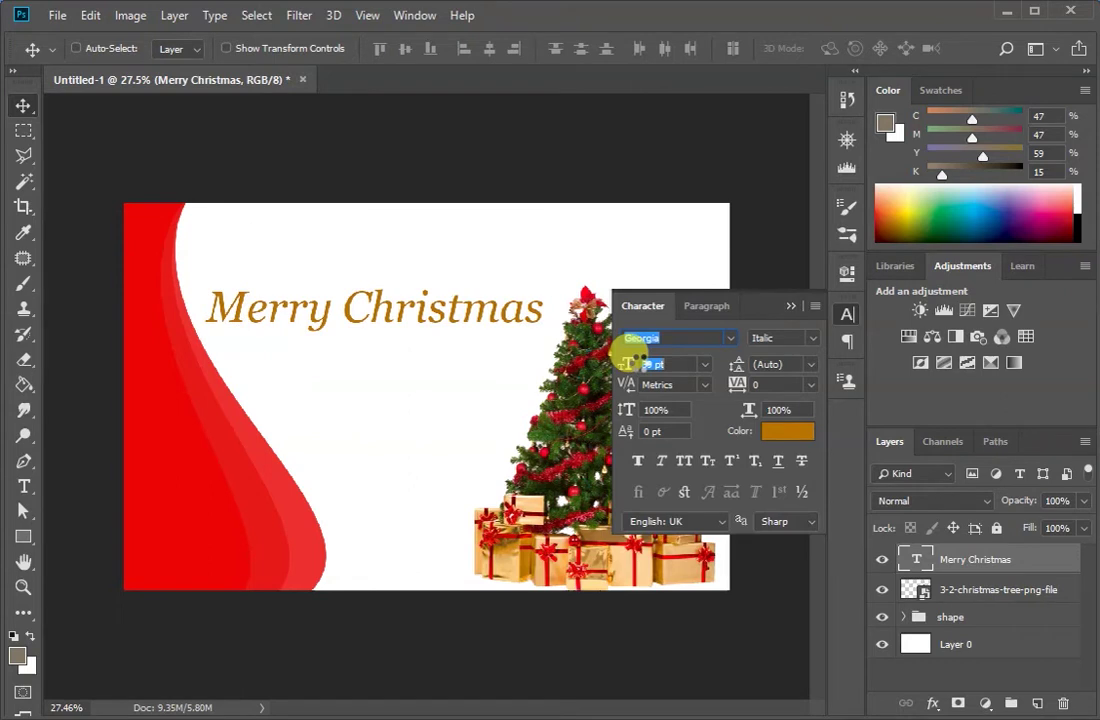
click(728, 340)
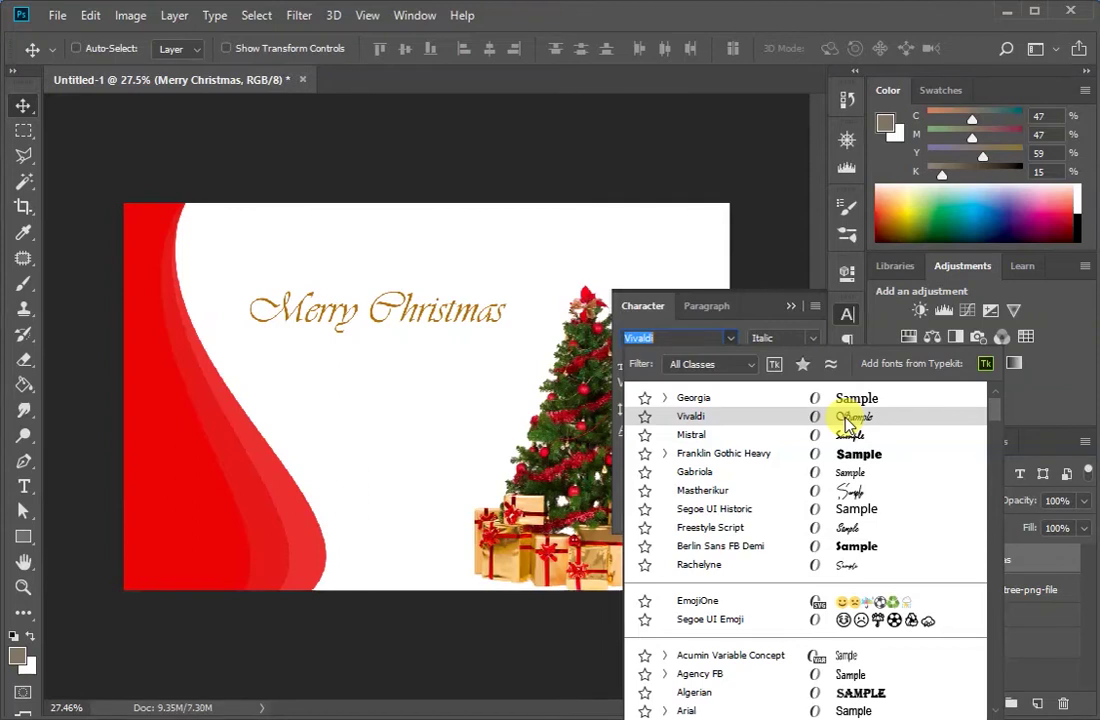
click(847, 424)
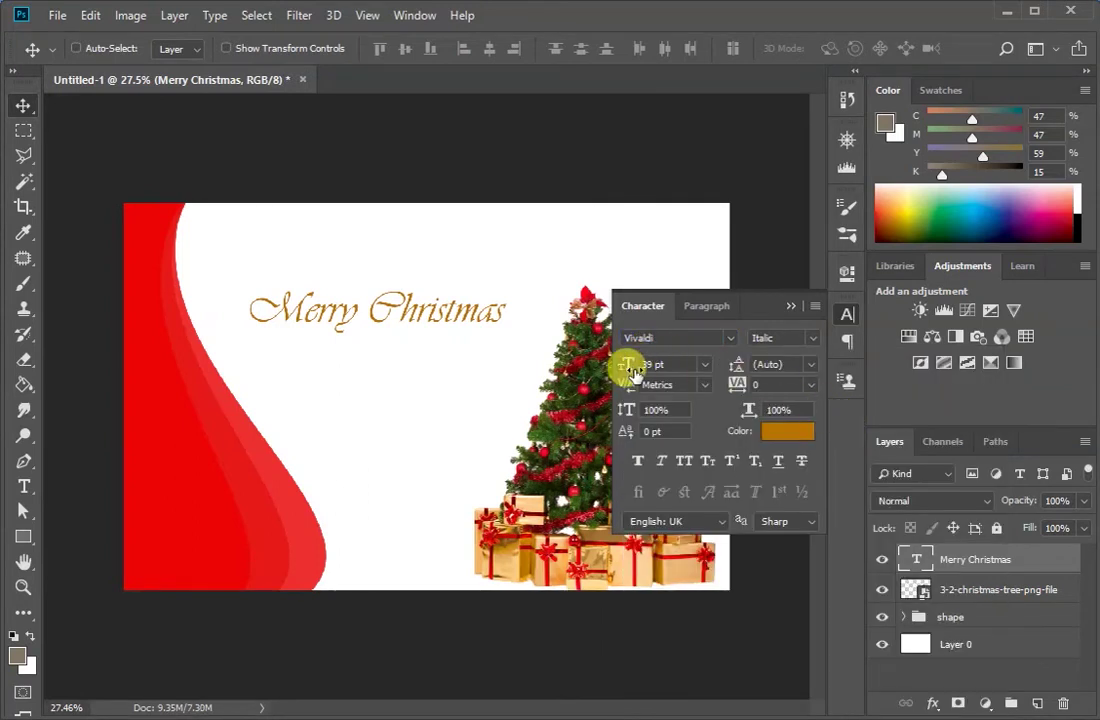
drag(624, 368, 626, 366)
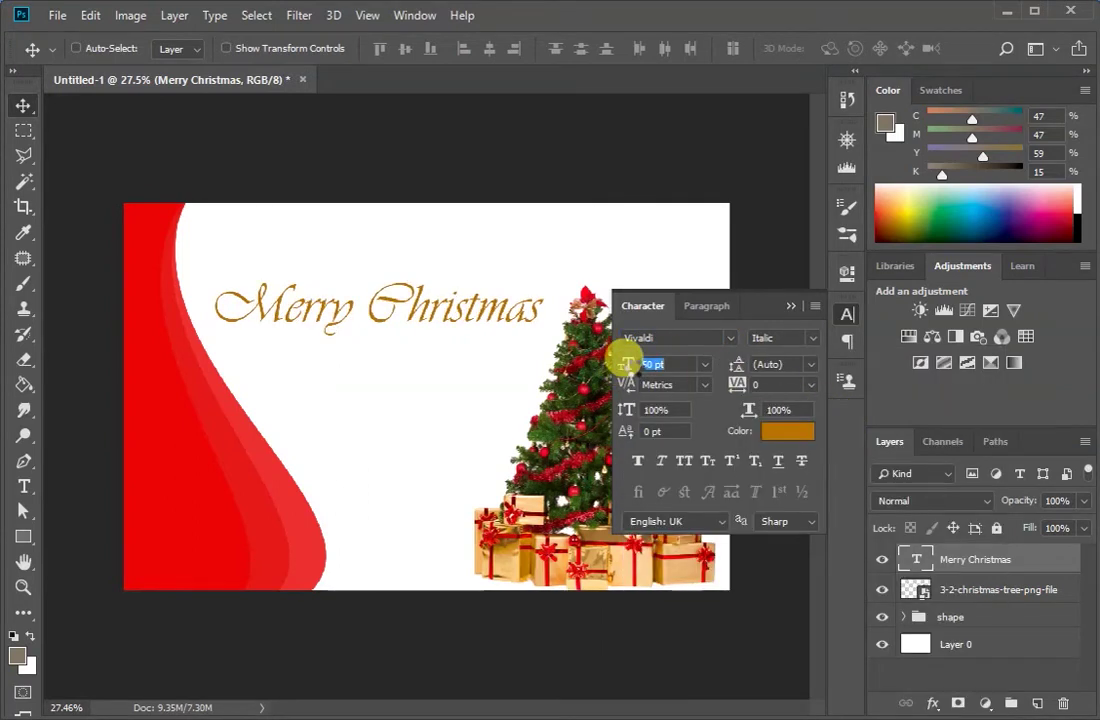
Move the Merry Christmas text slightly lower and toggle Faux Bold on and off to compare the lettering, leaving it on
click(641, 461)
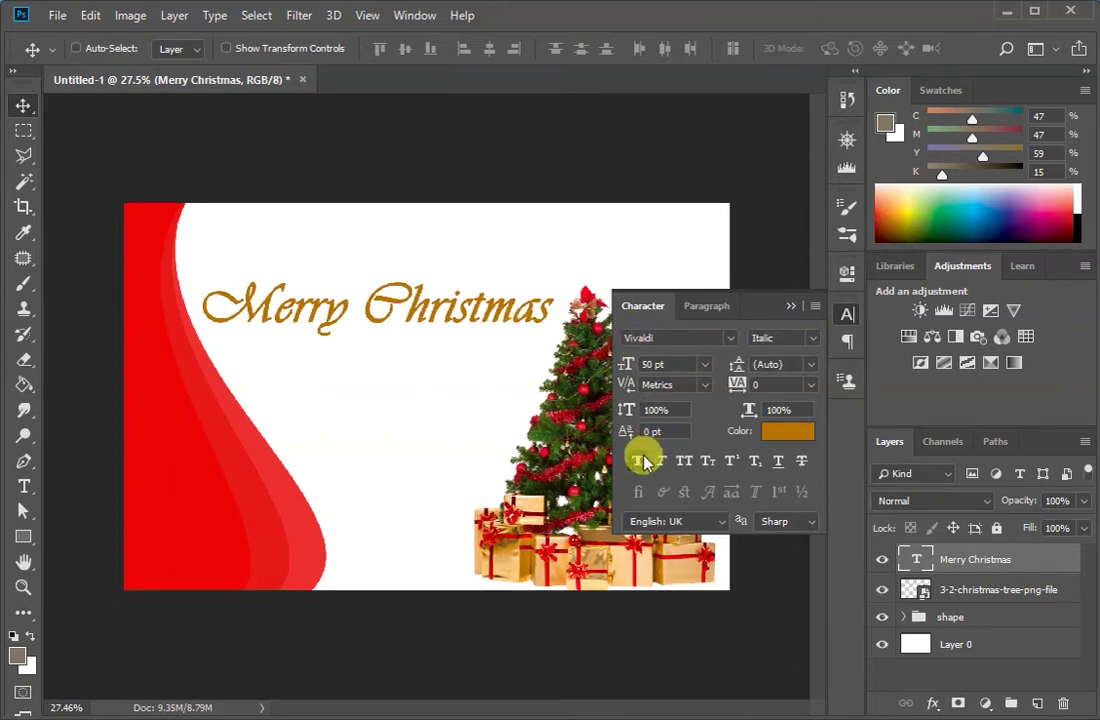
drag(453, 321, 459, 331)
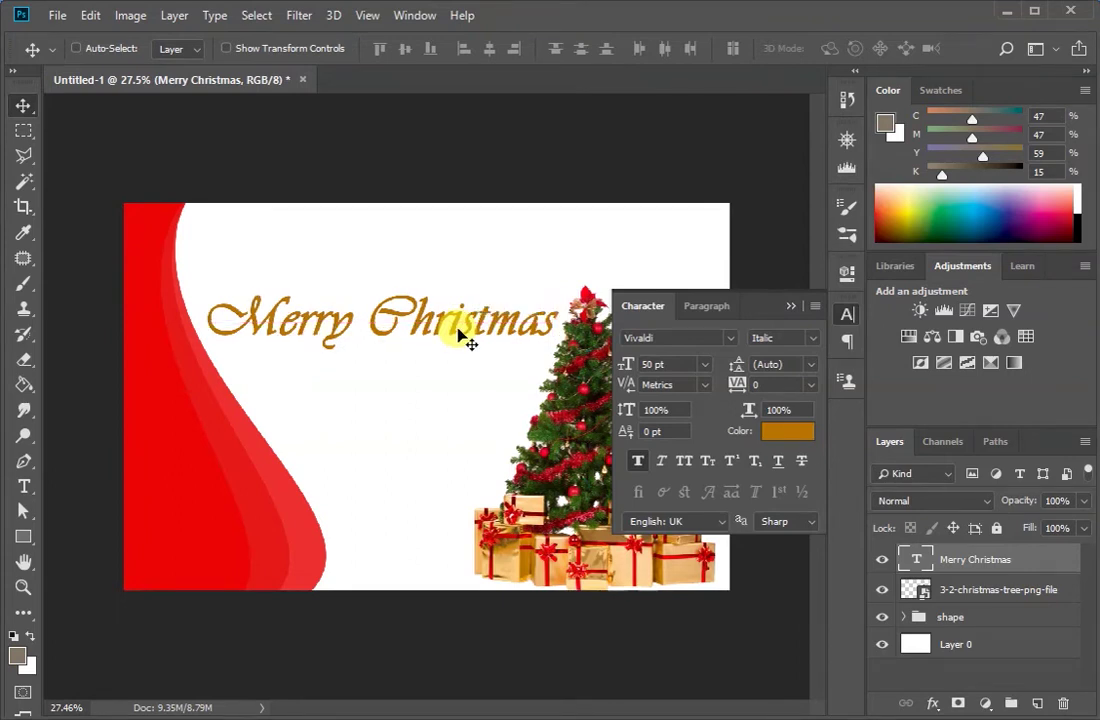
click(638, 462)
click(638, 462)
click(638, 462)
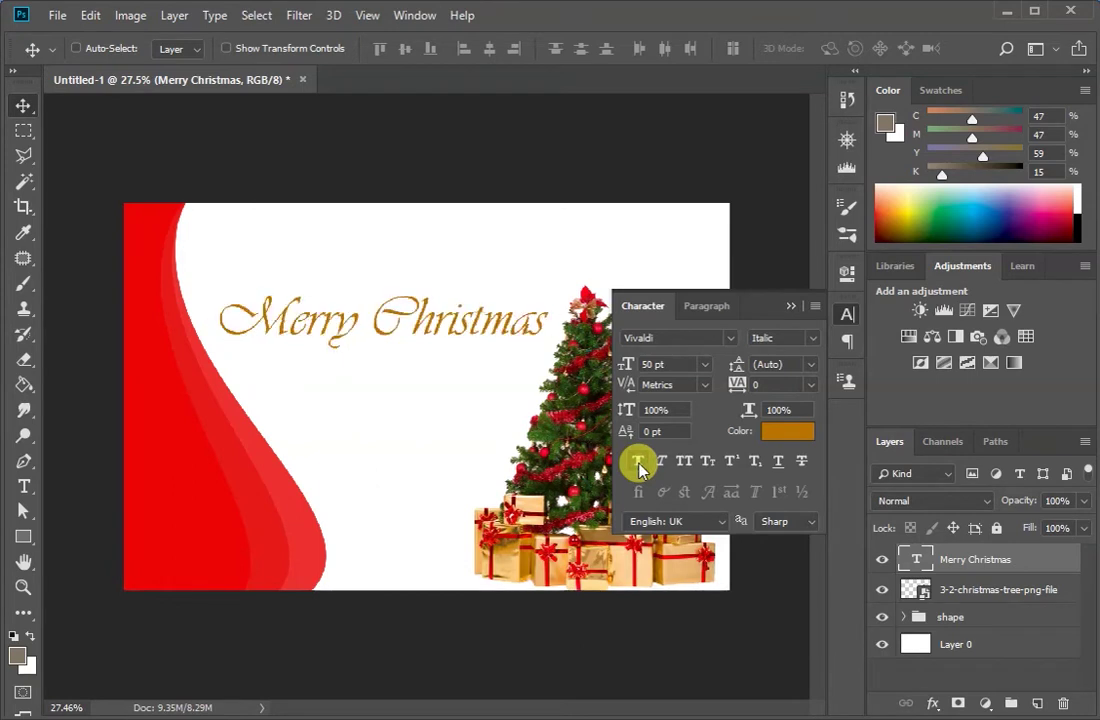
click(638, 462)
click(638, 462)
click(638, 462)
click(638, 462)
click(638, 462)
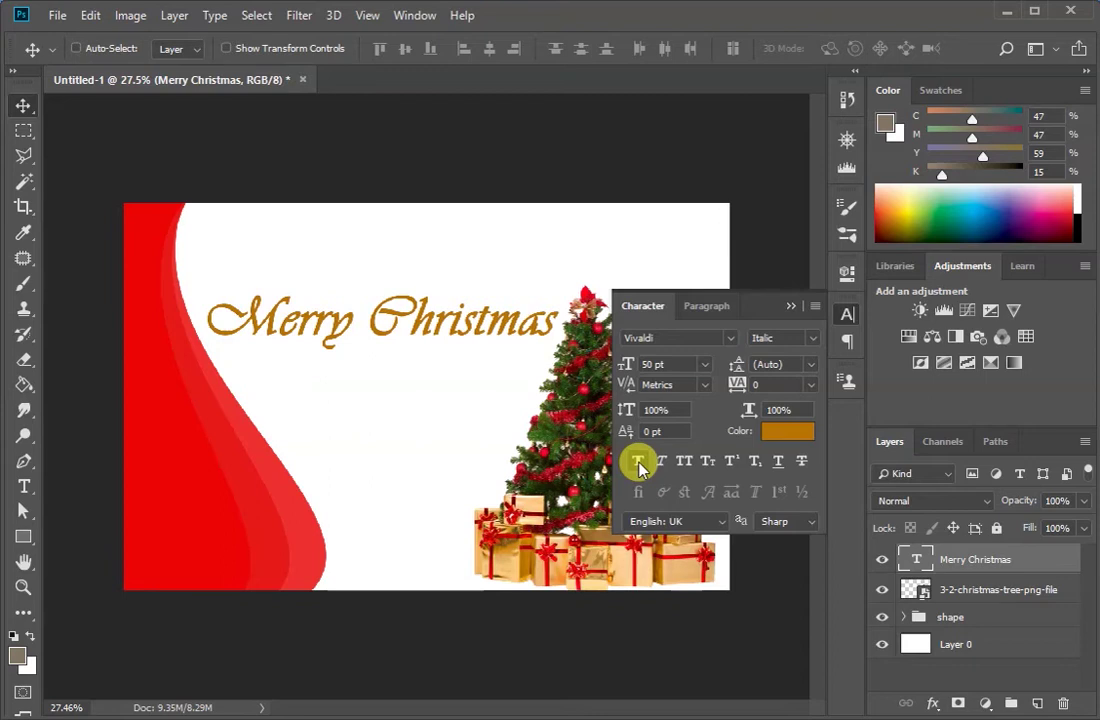
click(638, 462)
click(640, 462)
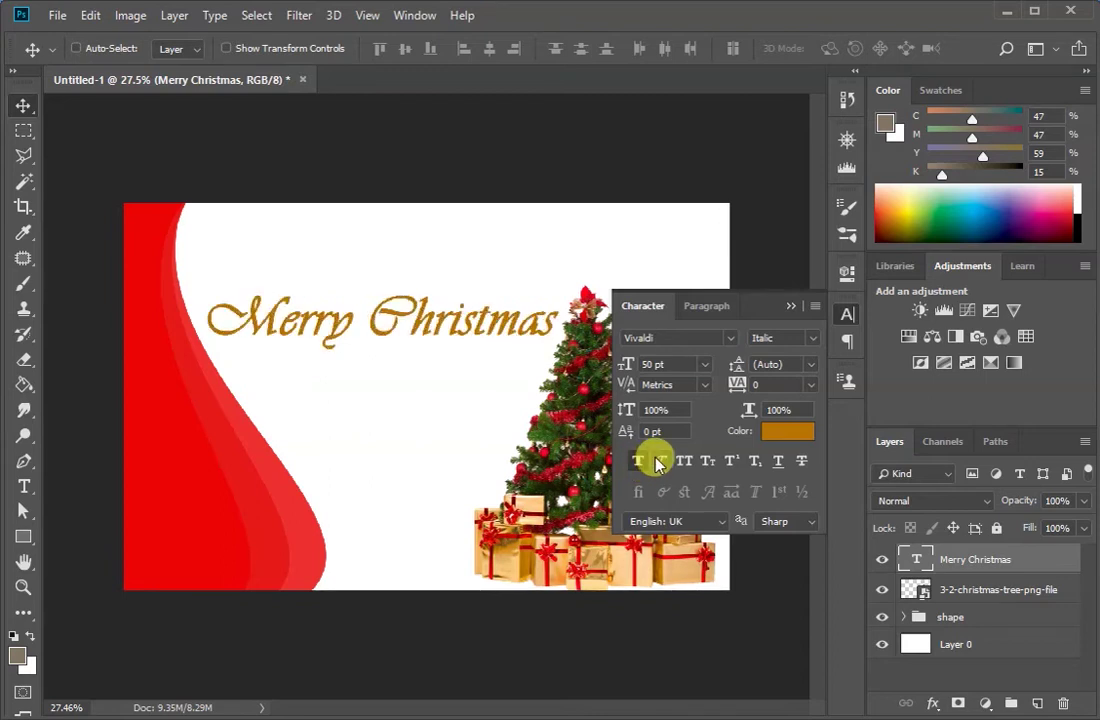
Try Faux Italic on the Merry Christmas text, and turn off both Faux Italic and Faux Bold
click(659, 462)
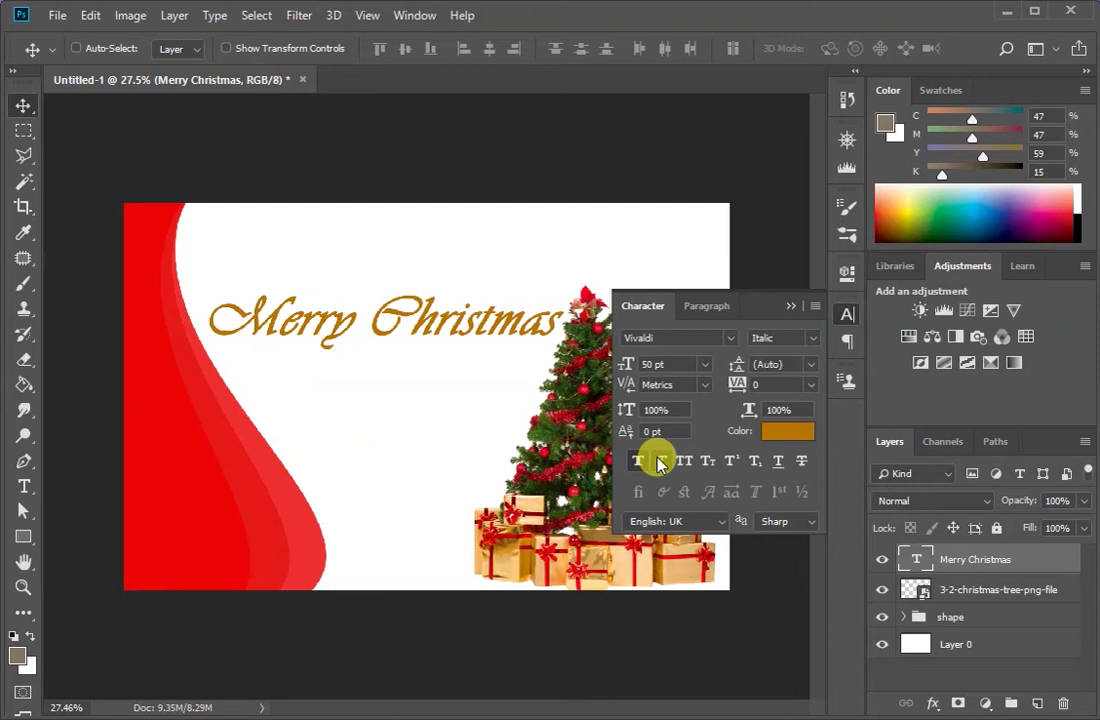
click(659, 462)
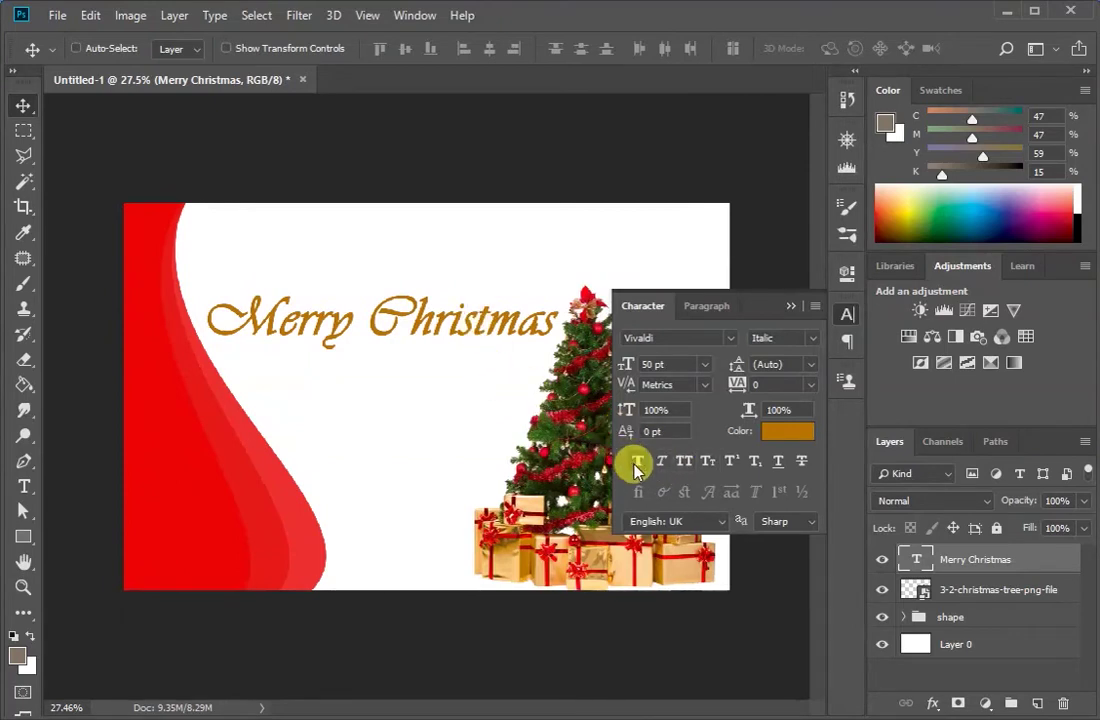
click(637, 464)
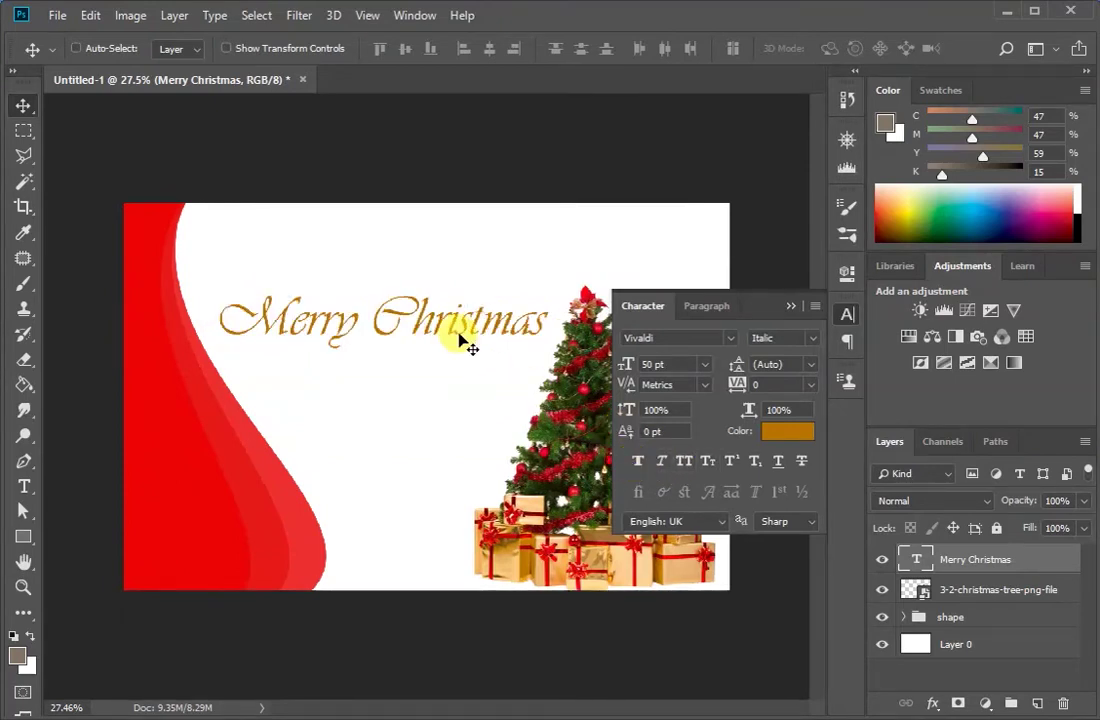
Add a new text line "Happy New Year" in Vivaldi Italic at 50 pt below the Merry Christmas text
key(t)
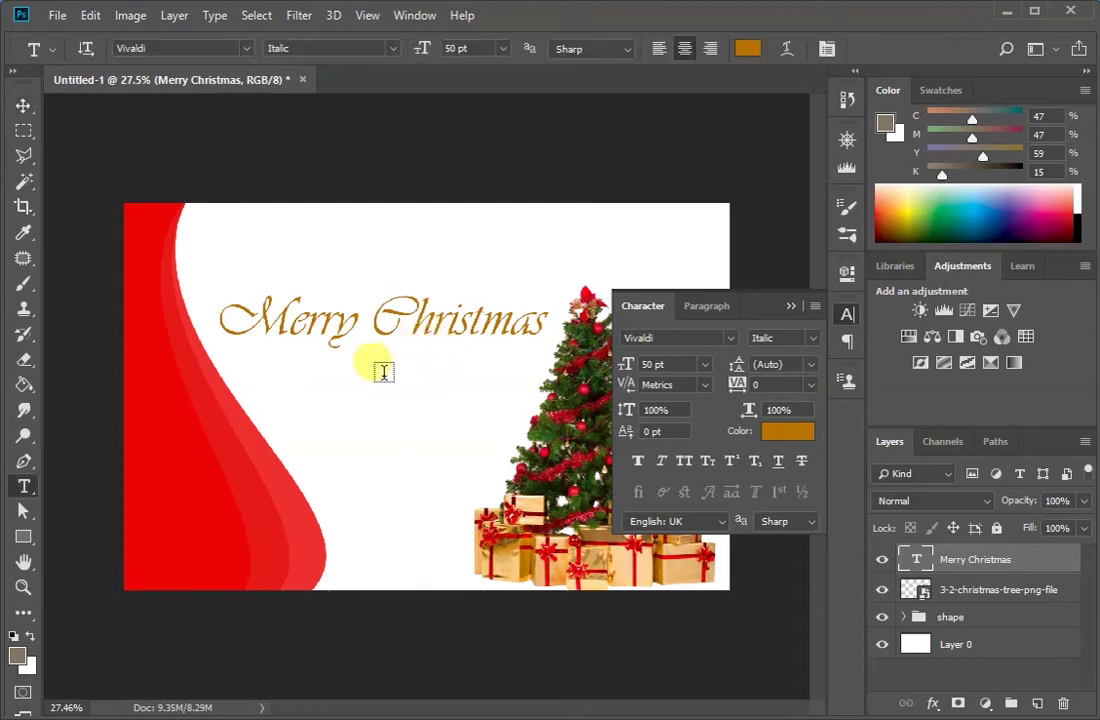
click(303, 385)
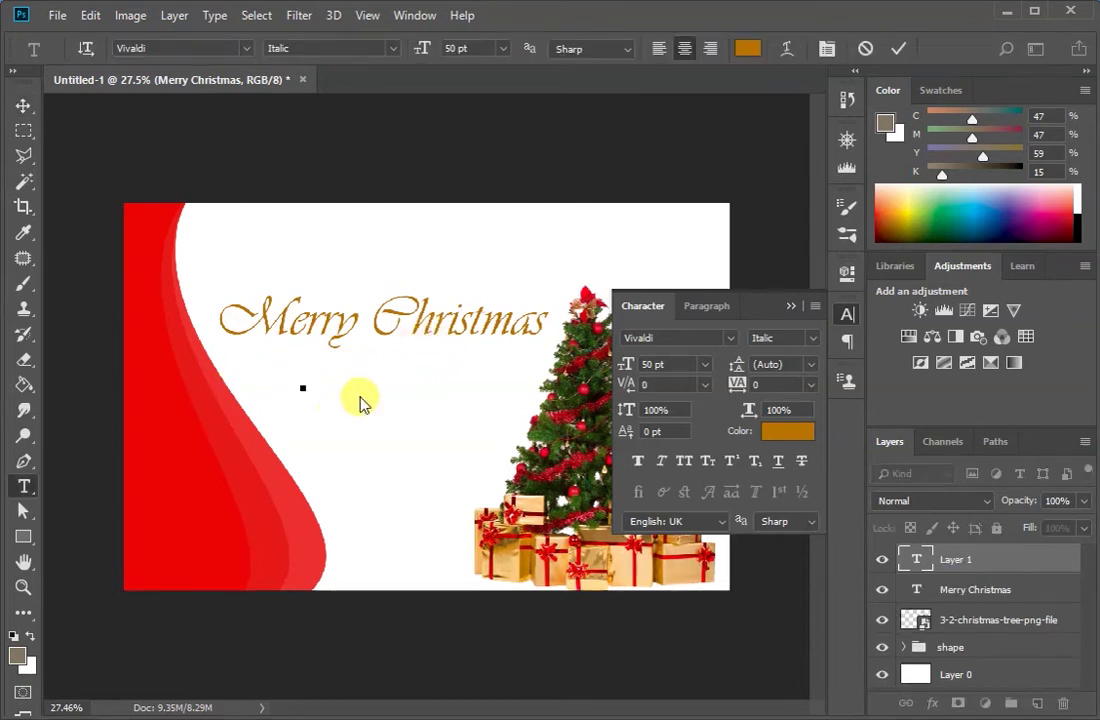
text(H)
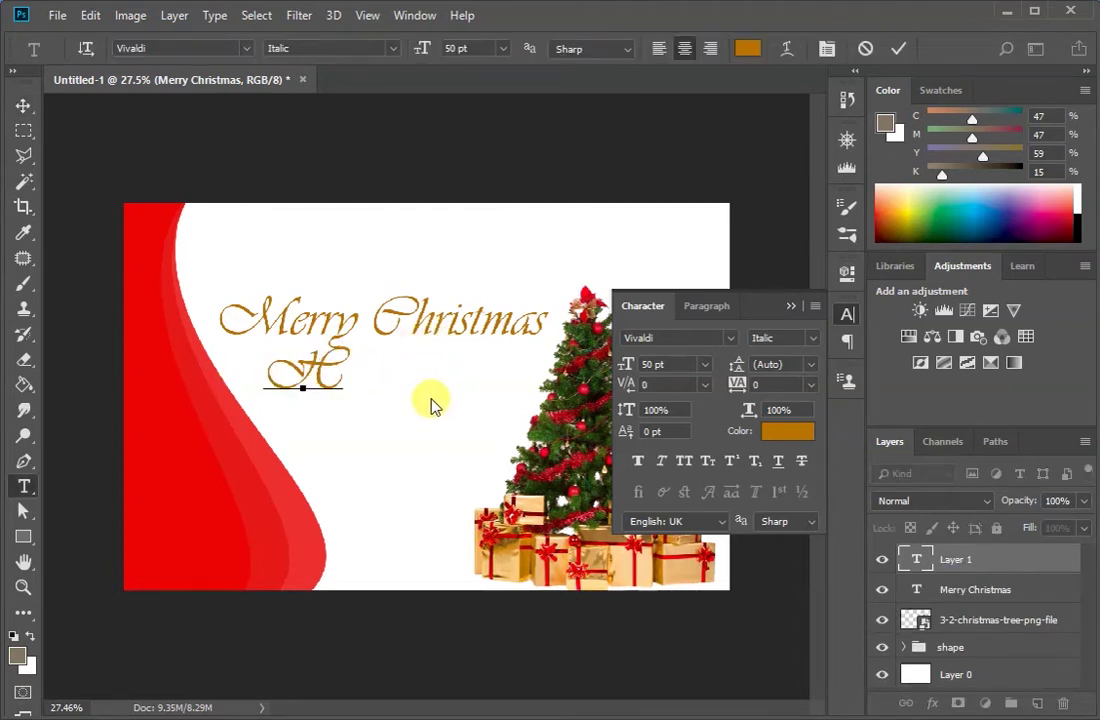
text(app)
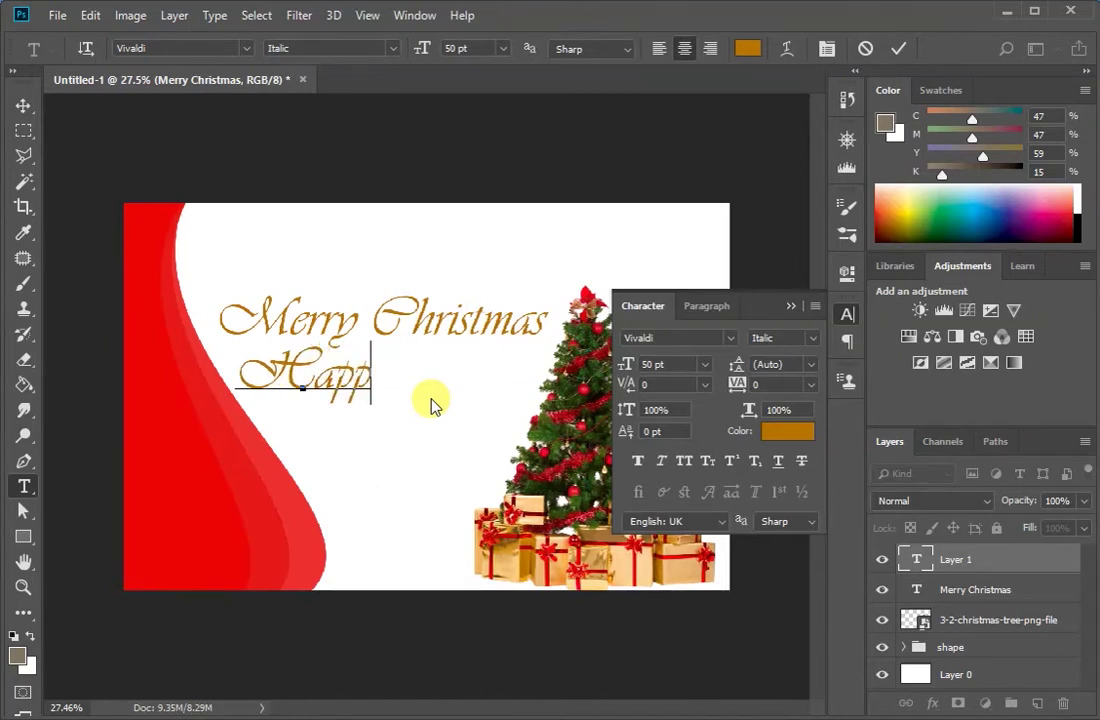
text(y New)
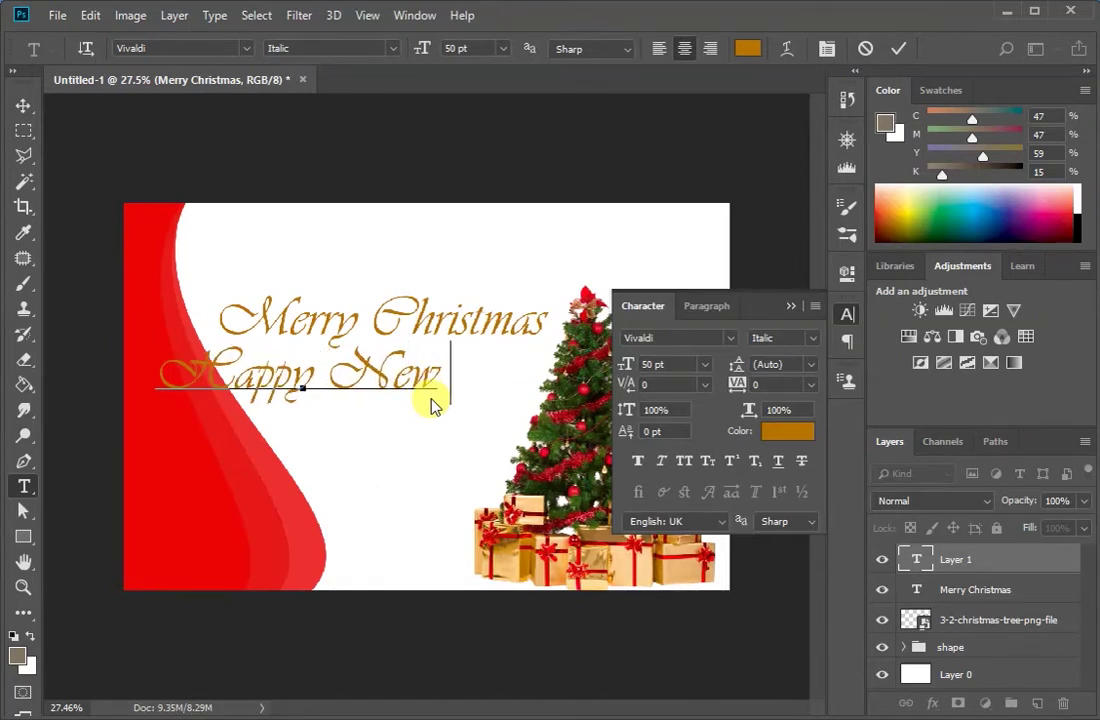
text( Year)
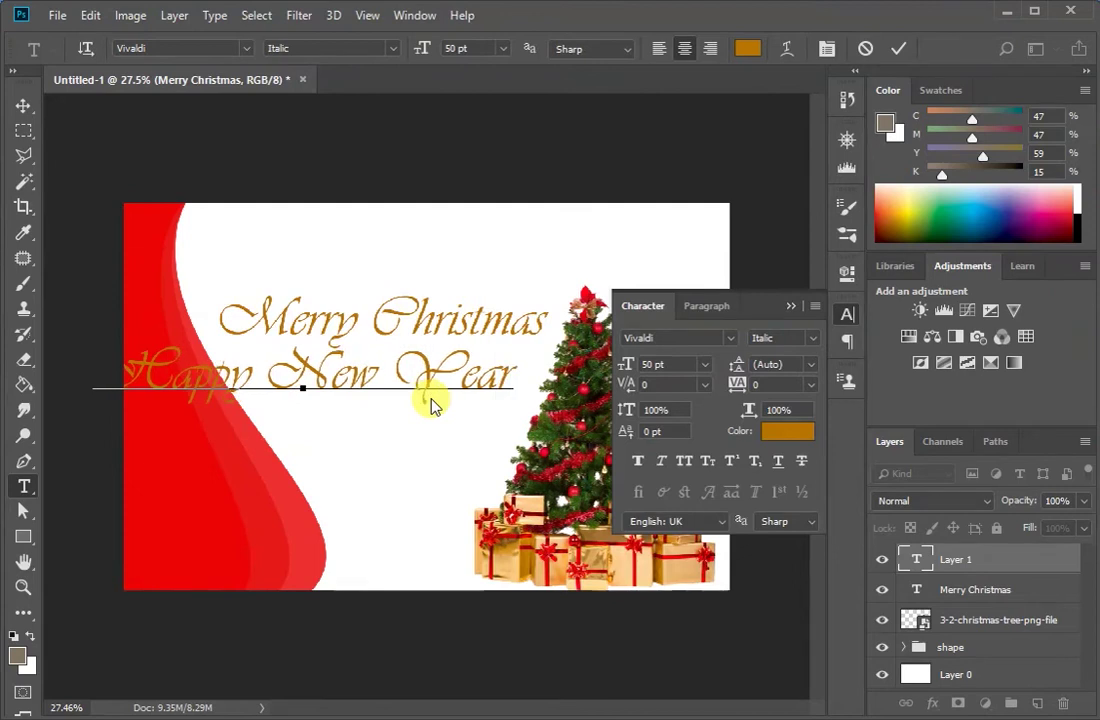
click(903, 49)
key(v)
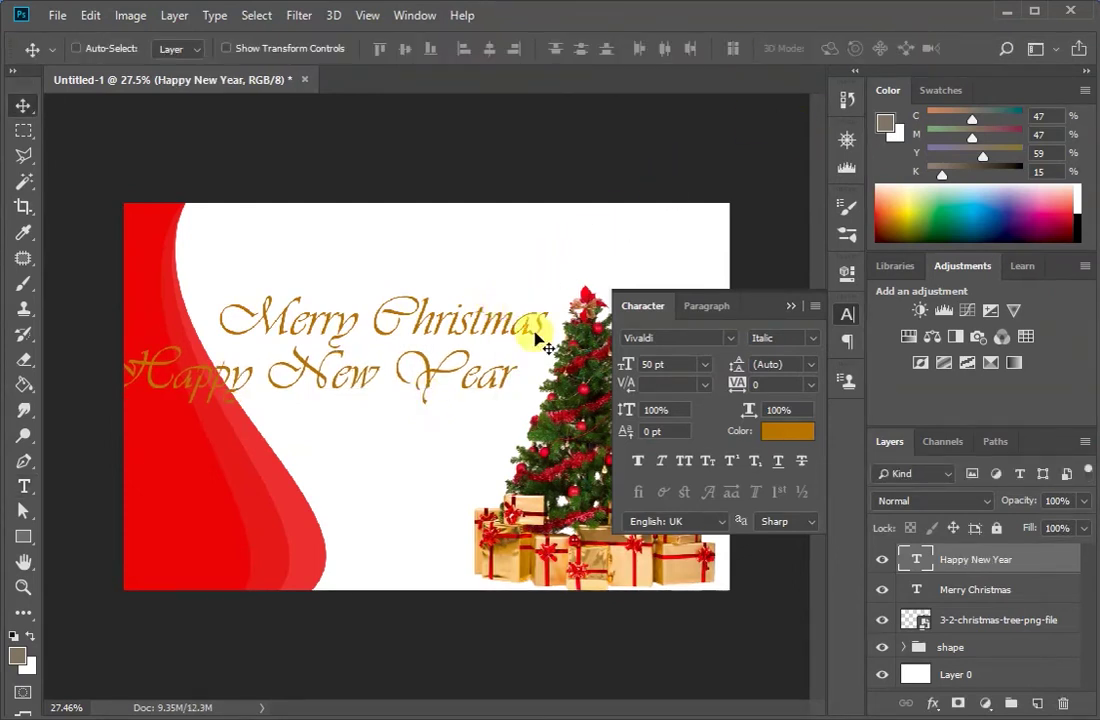
Change the Happy New Year text to Georgia Italic at 21 pt and move it directly beneath the word Christmas
drag(627, 366, 614, 351)
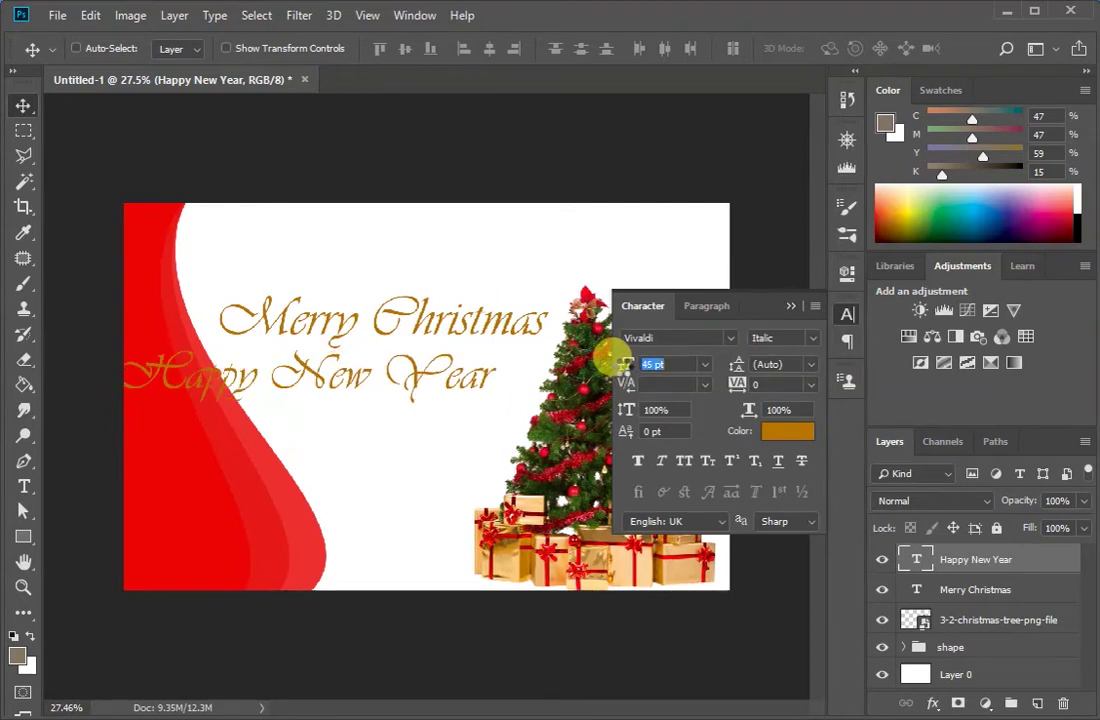
click(735, 347)
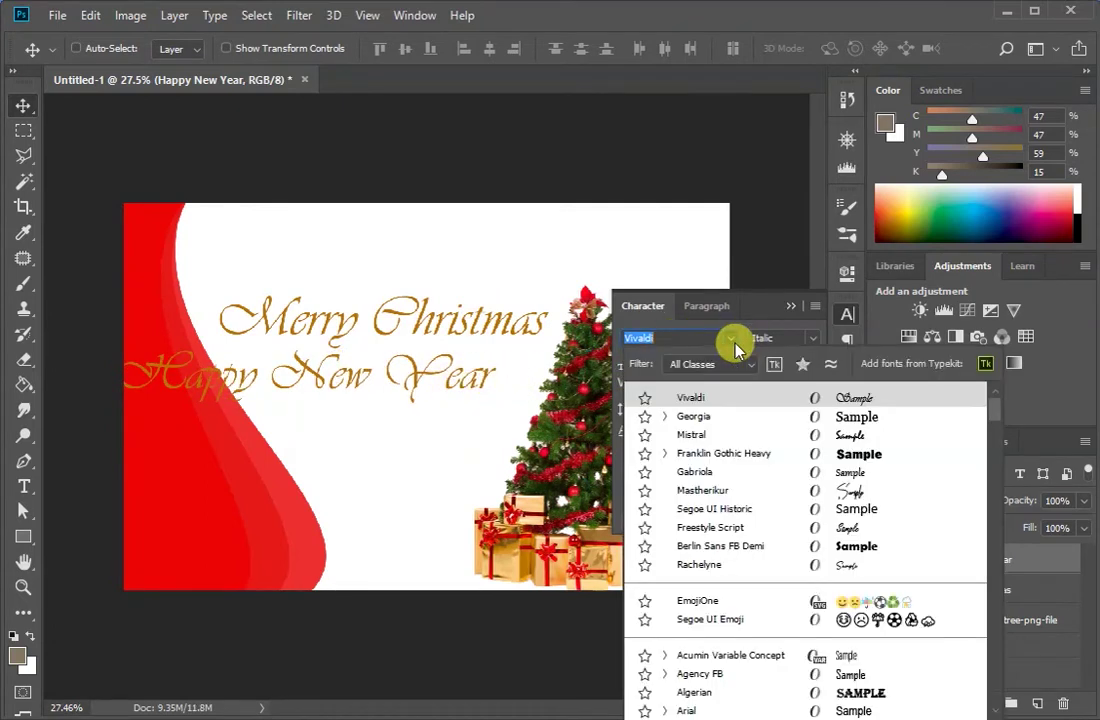
click(797, 418)
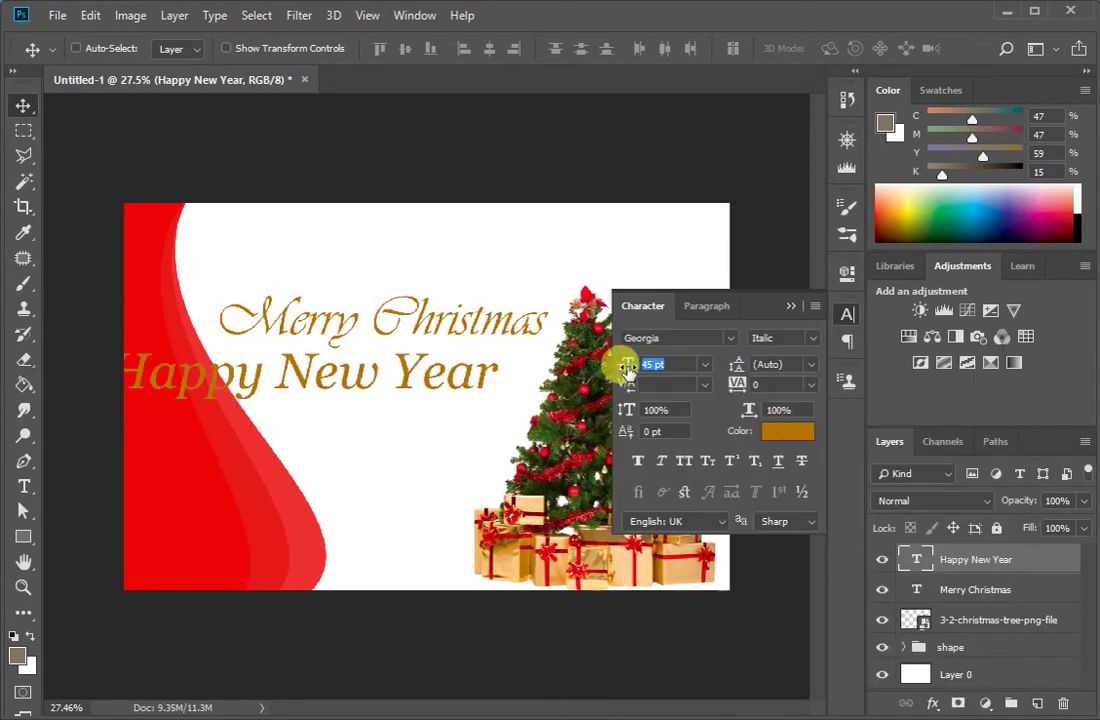
drag(605, 358, 594, 351)
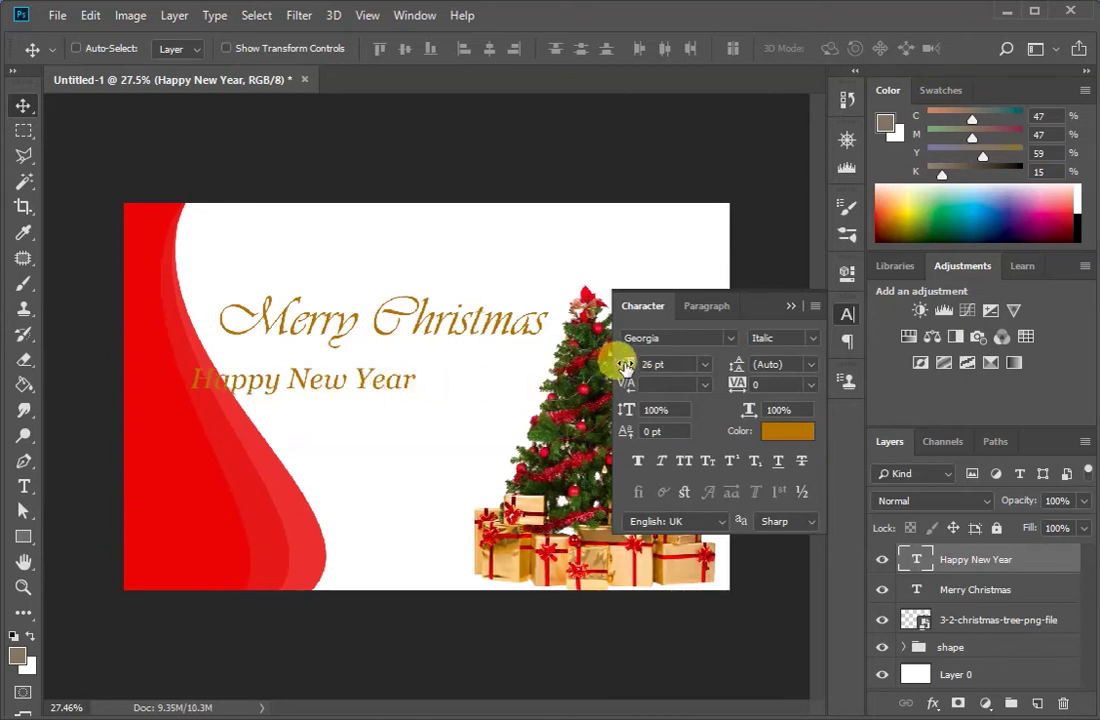
drag(622, 366, 604, 351)
drag(356, 393, 484, 362)
Move the Merry Christmas text slightly to the left and set its size to 55 pt
click(985, 588)
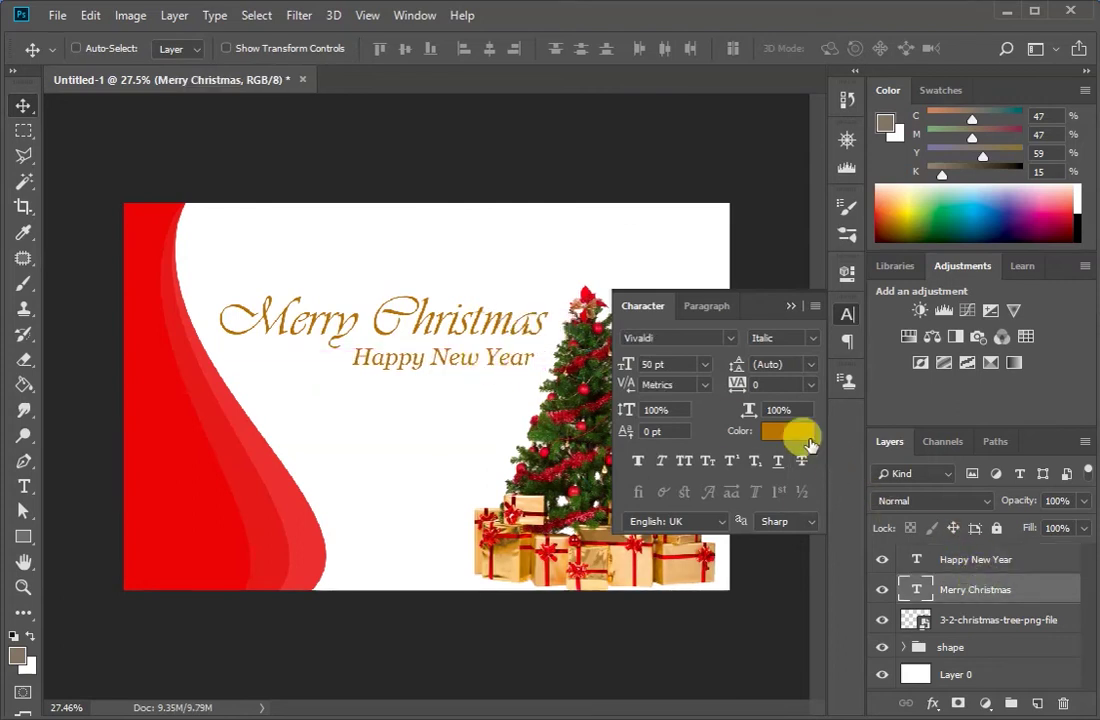
drag(417, 363, 409, 367)
click(675, 364)
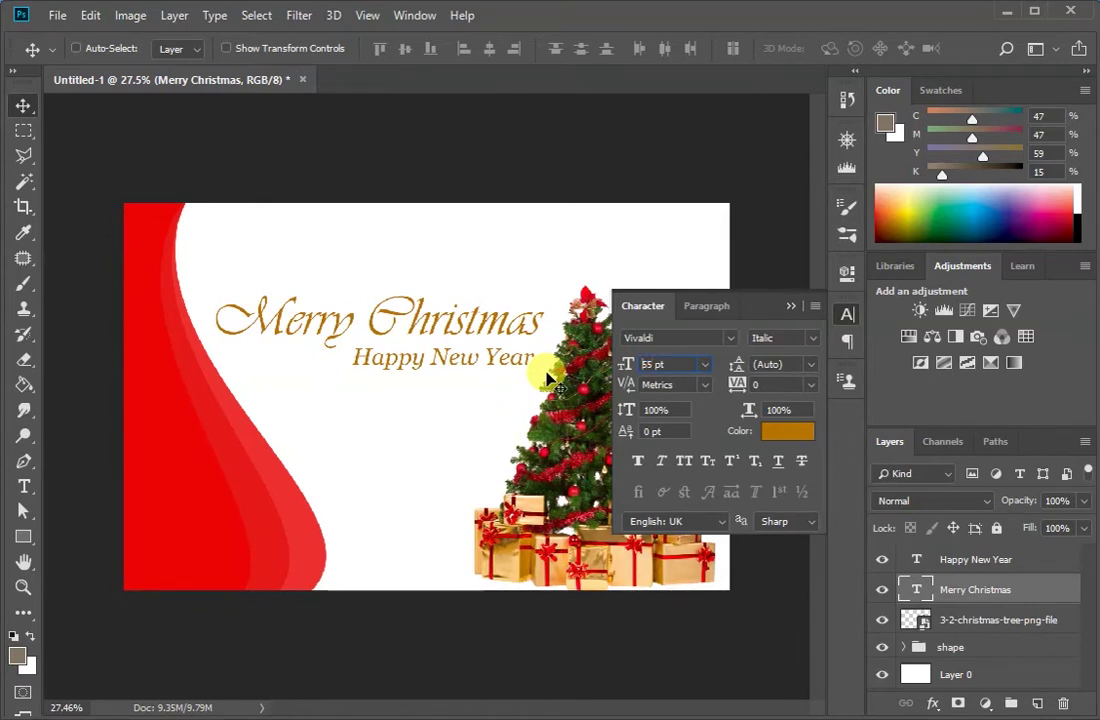
key(Return)
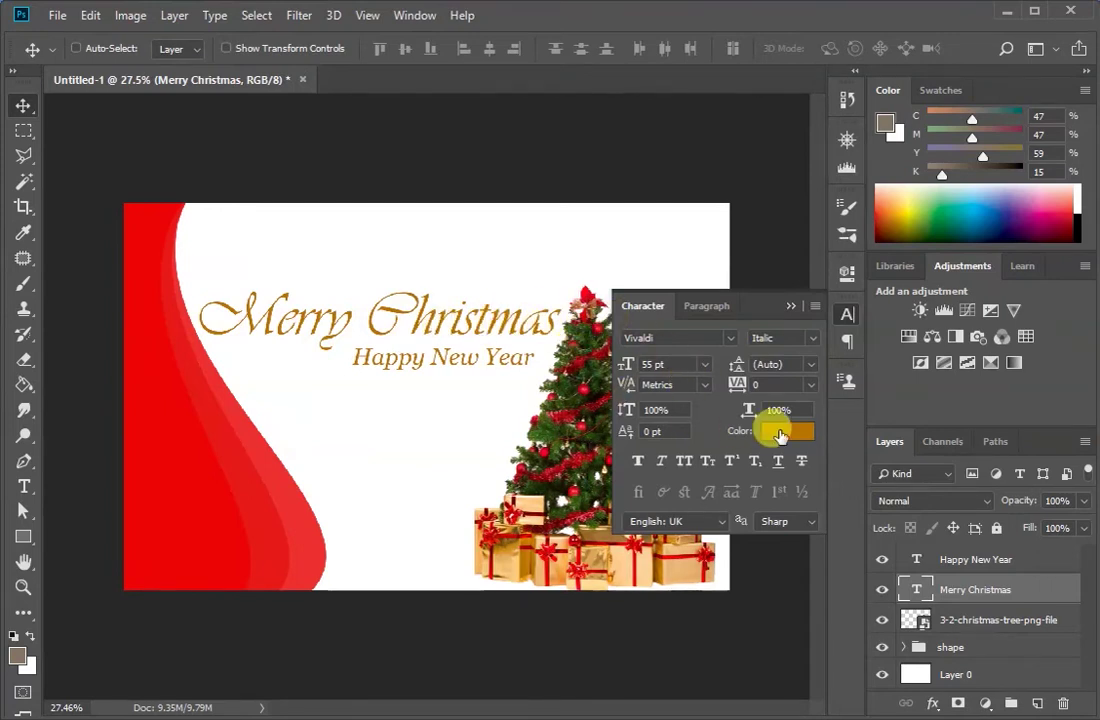
Recolor the Merry Christmas text to dark green 253e0e, sampled from the Christmas tree
click(783, 431)
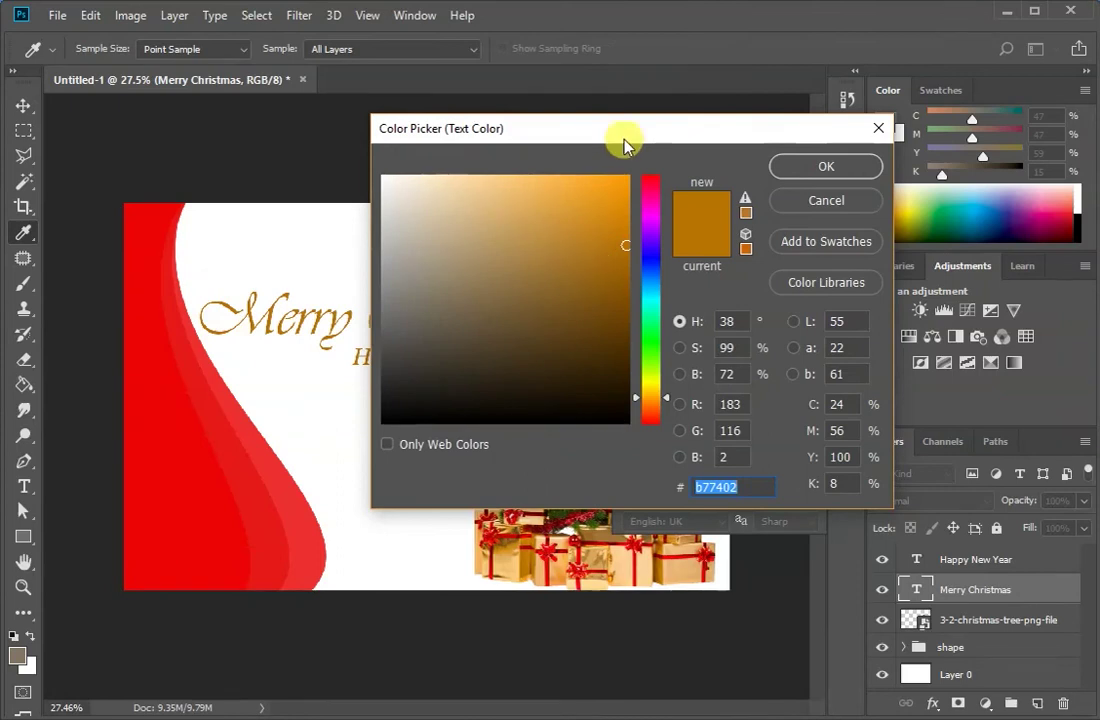
click(816, 214)
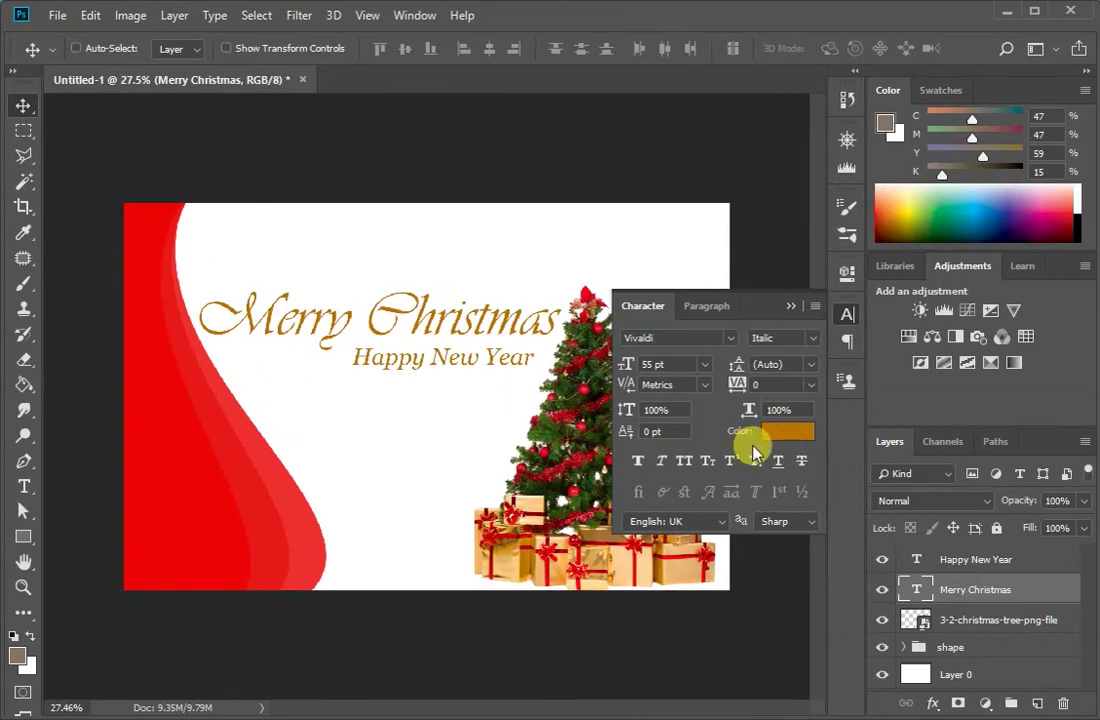
click(791, 434)
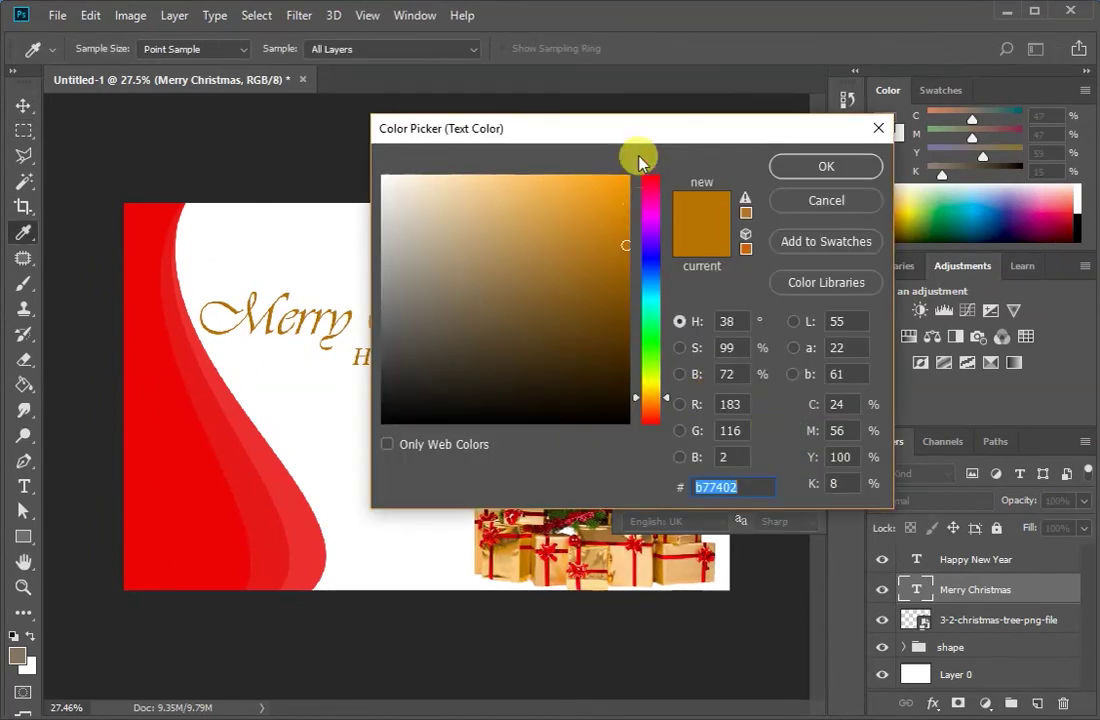
drag(628, 135, 822, 30)
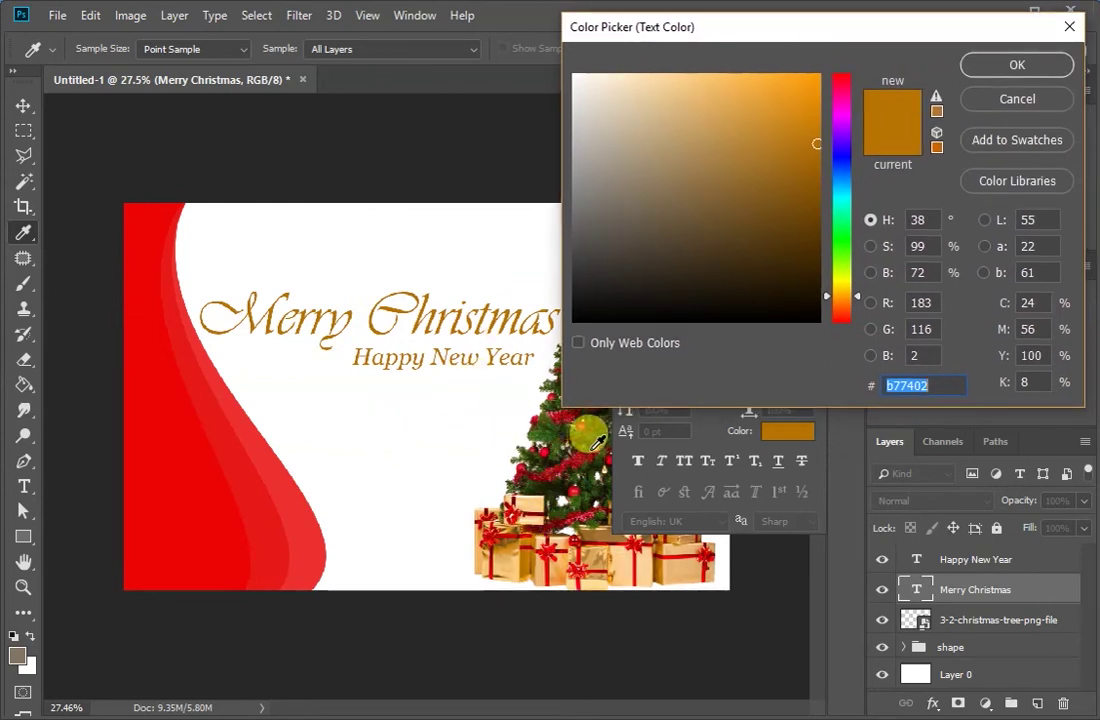
drag(193, 474, 562, 428)
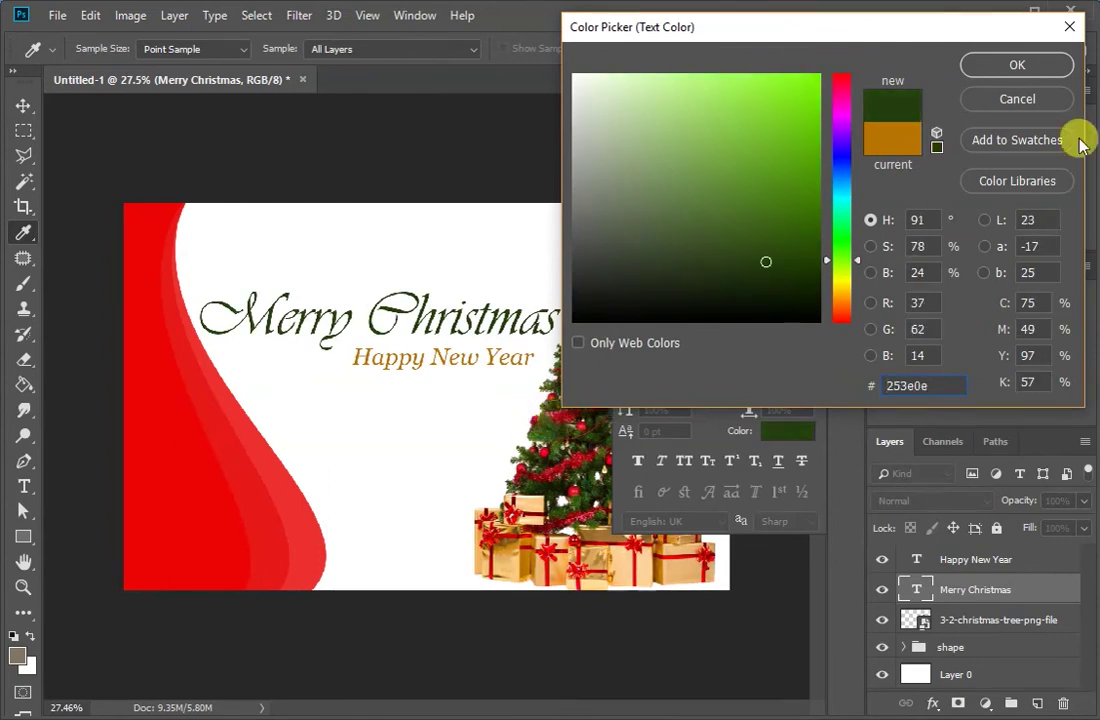
click(1017, 65)
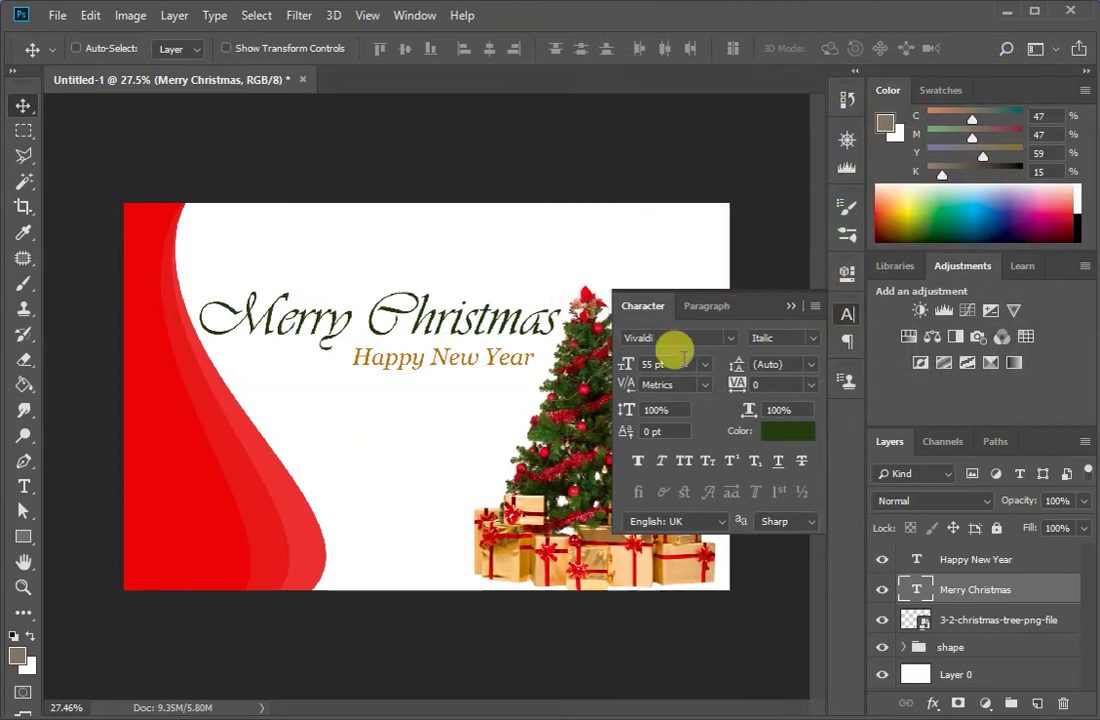
Try Faux Bold on the Merry Christmas text at 51 pt, inspect the lettering up close, and turn Faux Bold off
click(636, 462)
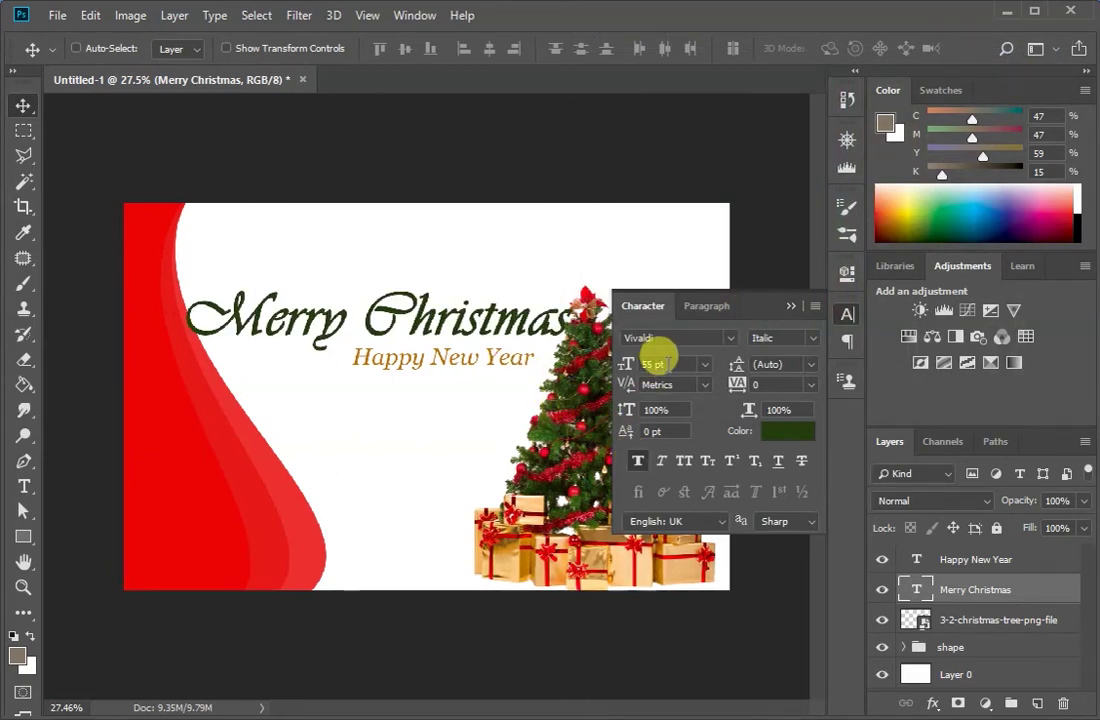
click(626, 366)
text(5)
key(Return)
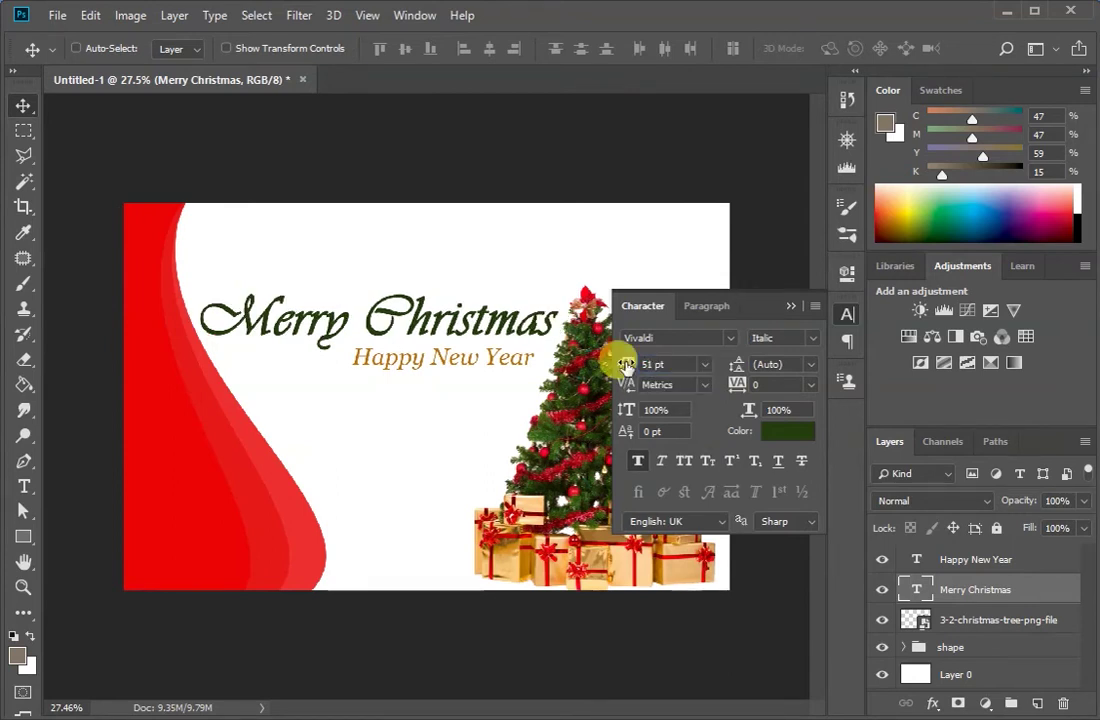
scroll(538, 326, up, 5)
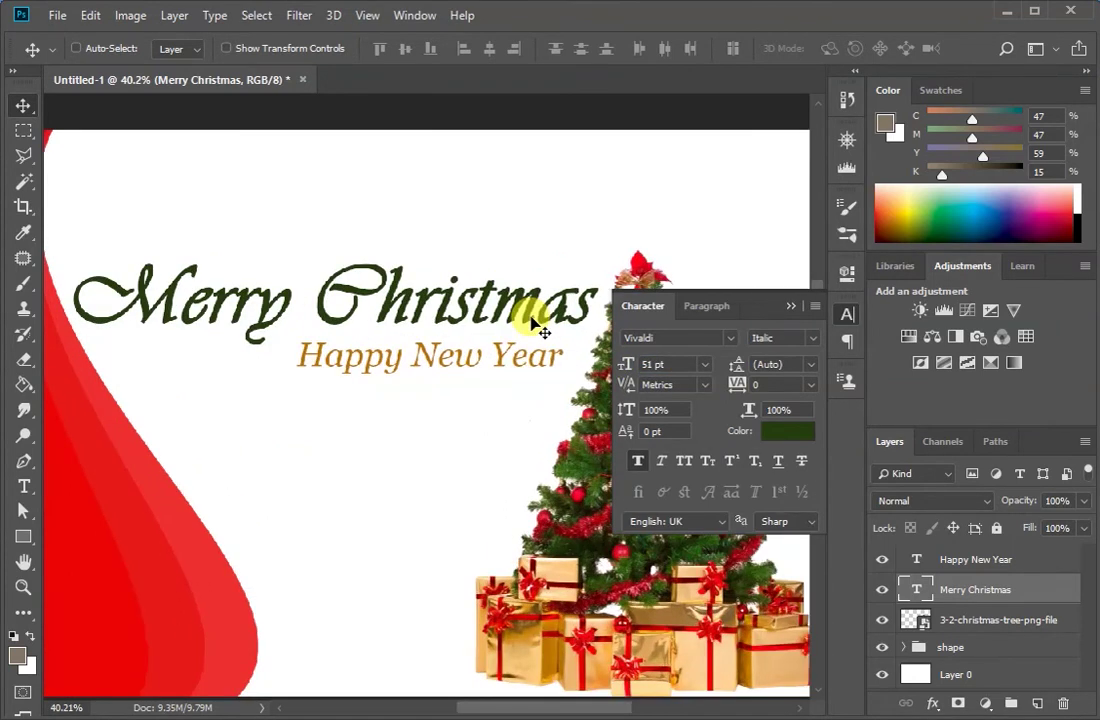
scroll(538, 326, up, 5)
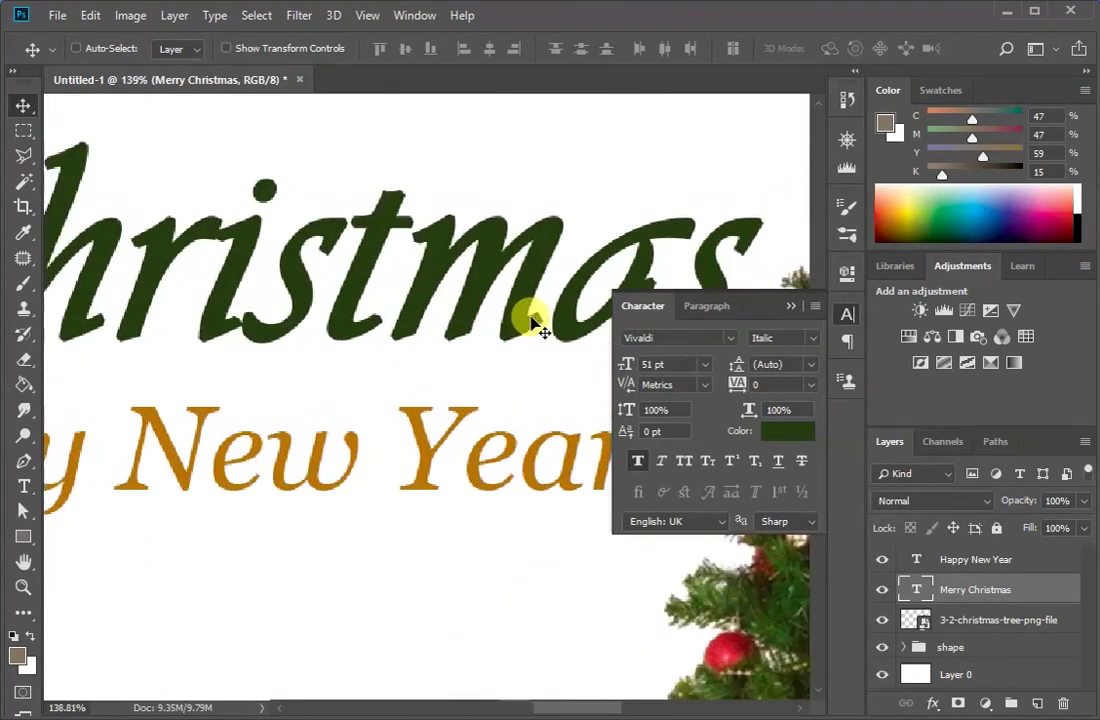
scroll(538, 326, down, 2)
scroll(538, 326, down, 4)
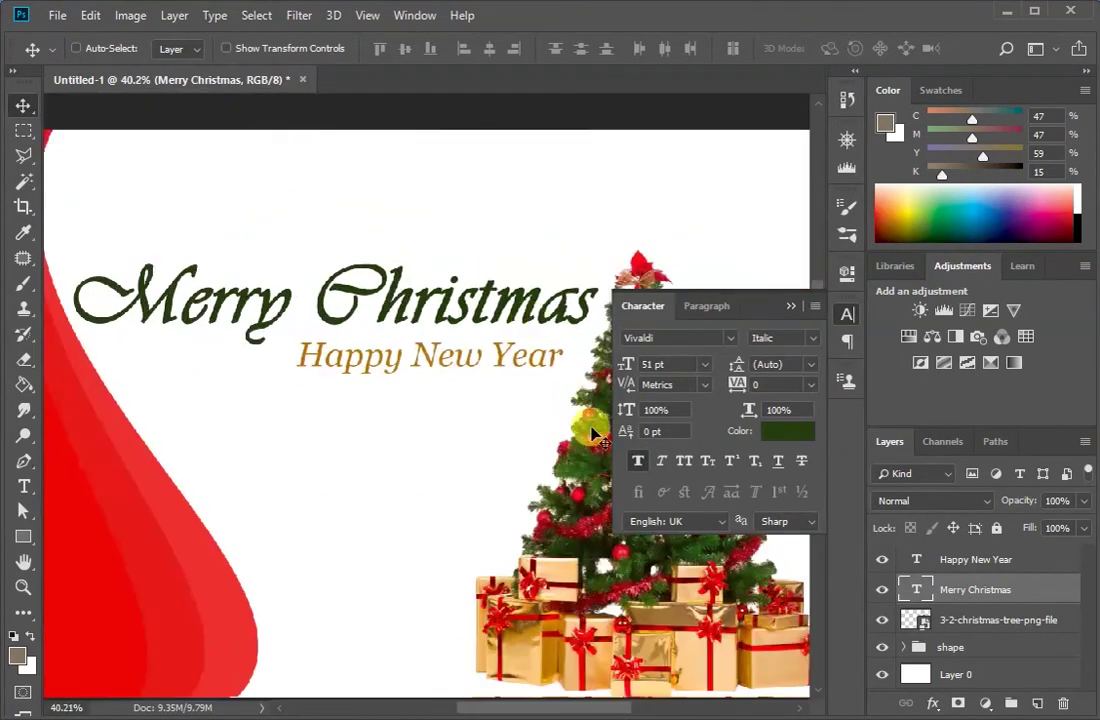
click(636, 461)
scroll(528, 386, down, 2)
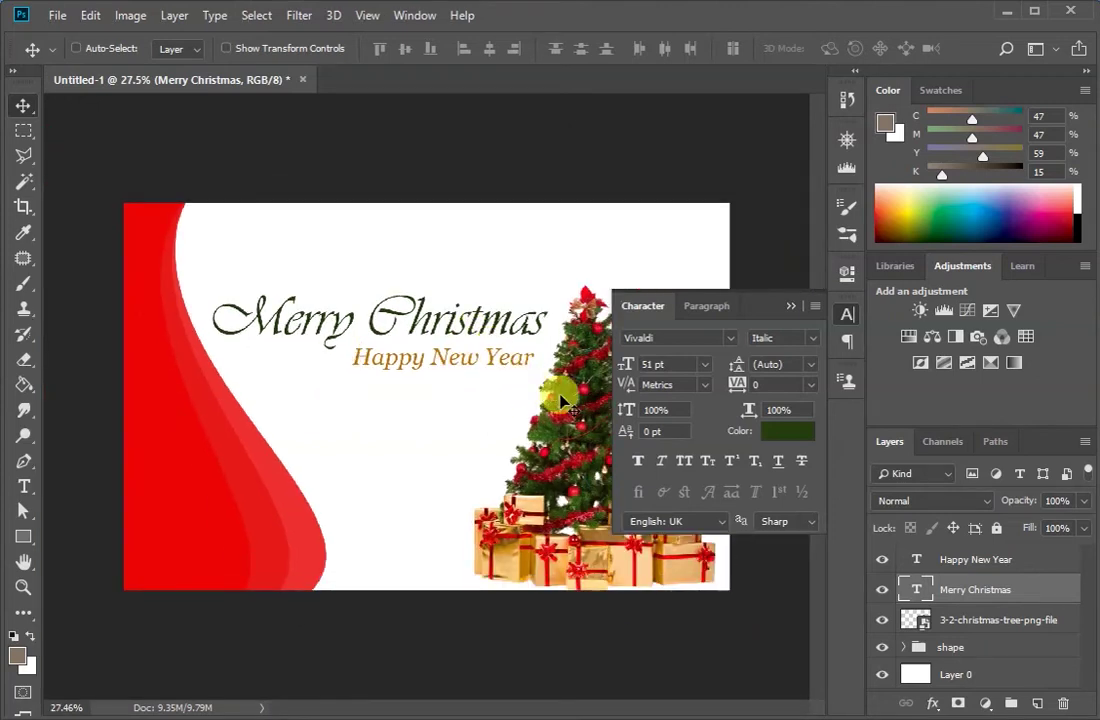
Set the Merry Christmas text size to 52 pt
click(655, 364)
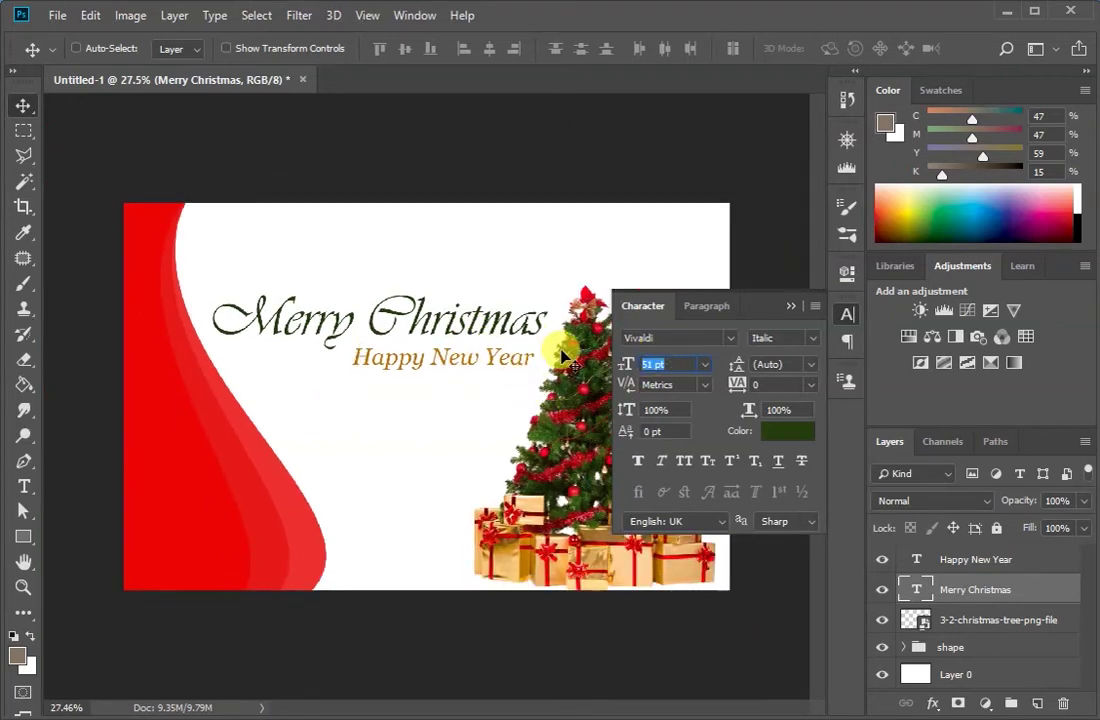
text(52)
key(Return)
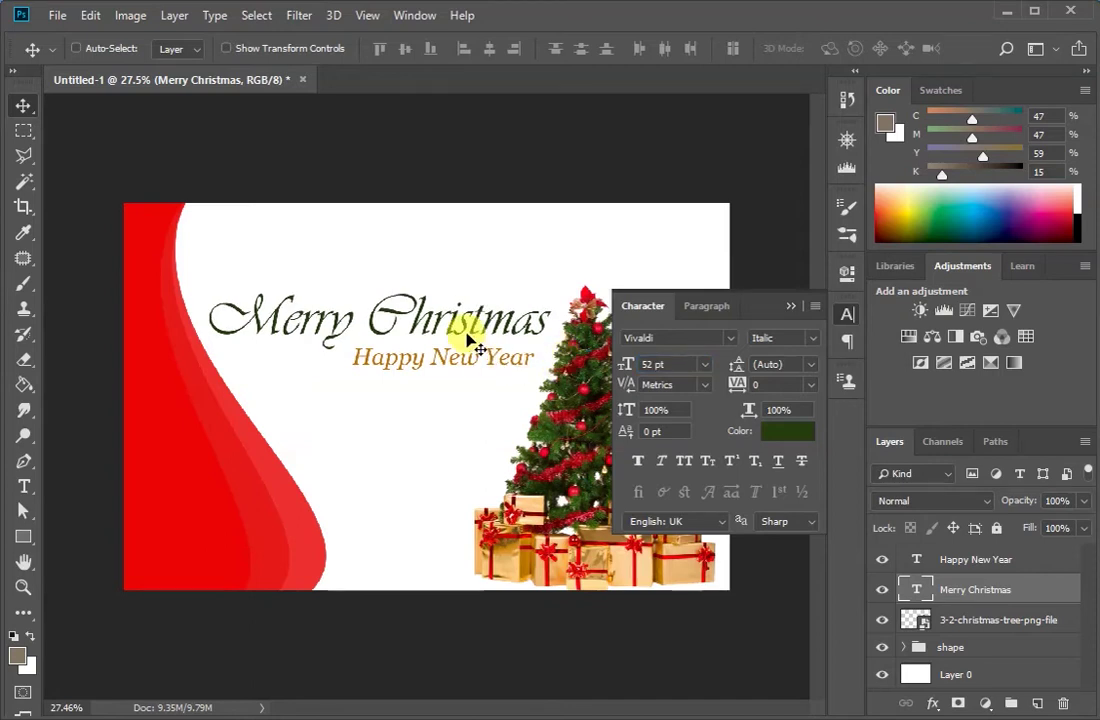
Nudge the Merry Christmas text slightly down and to the right, closer to the Happy New Year line
key(Down)
key(Down)
key(Down)
key(Down)
key(Down)
key(Down)
key(Down)
key(Down)
key(Down)
key(Down)
key(Down)
key(Down)
key(Down)
key(Down)
key(Down)
key(Down)
key(Down)
key(Down)
key(Down)
key(Down)
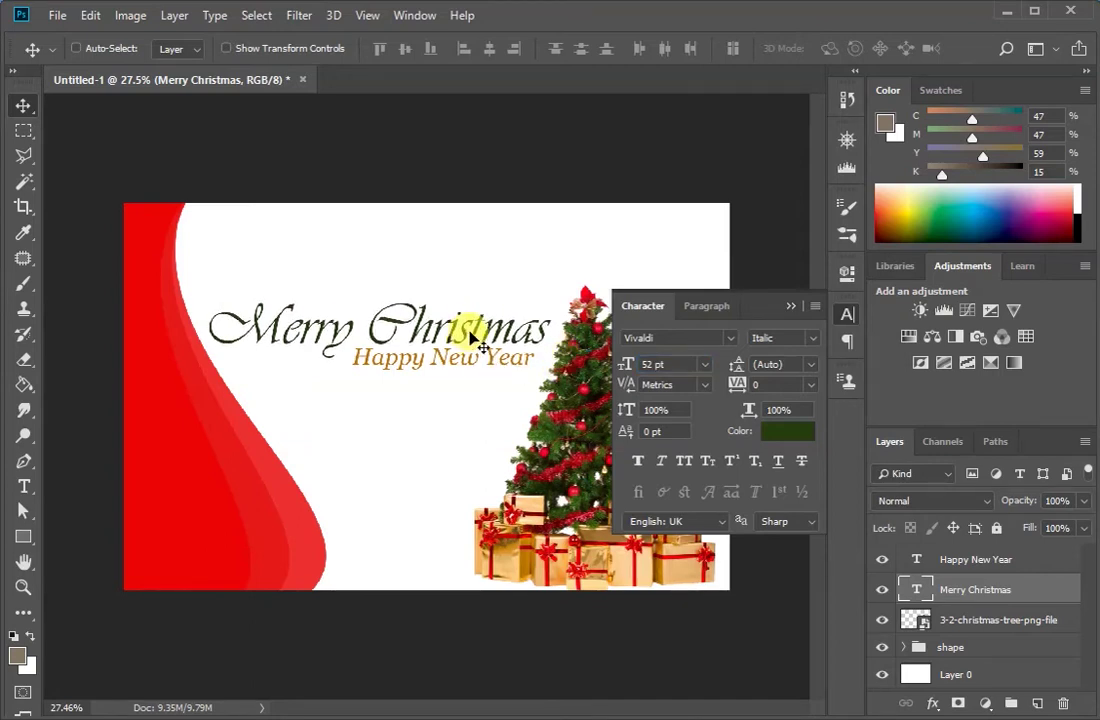
key(Right)
key(Right)
key(Right)
key(Right)
key(Right)
key(Right)
key(Right)
key(Right)
key(Right)
key(Right)
key(Right)
key(Right)
key(Right)
key(Right)
key(Right)
key(Right)
key(Right)
key(Right)
click(483, 368)
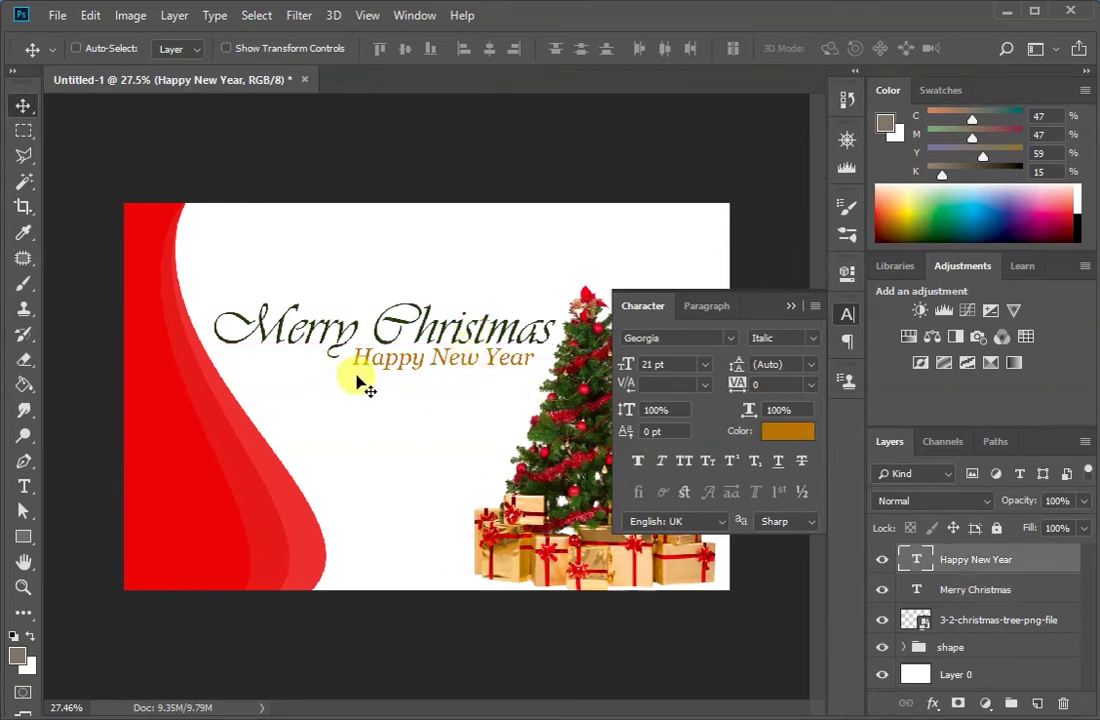
scroll(445, 383, up, 3)
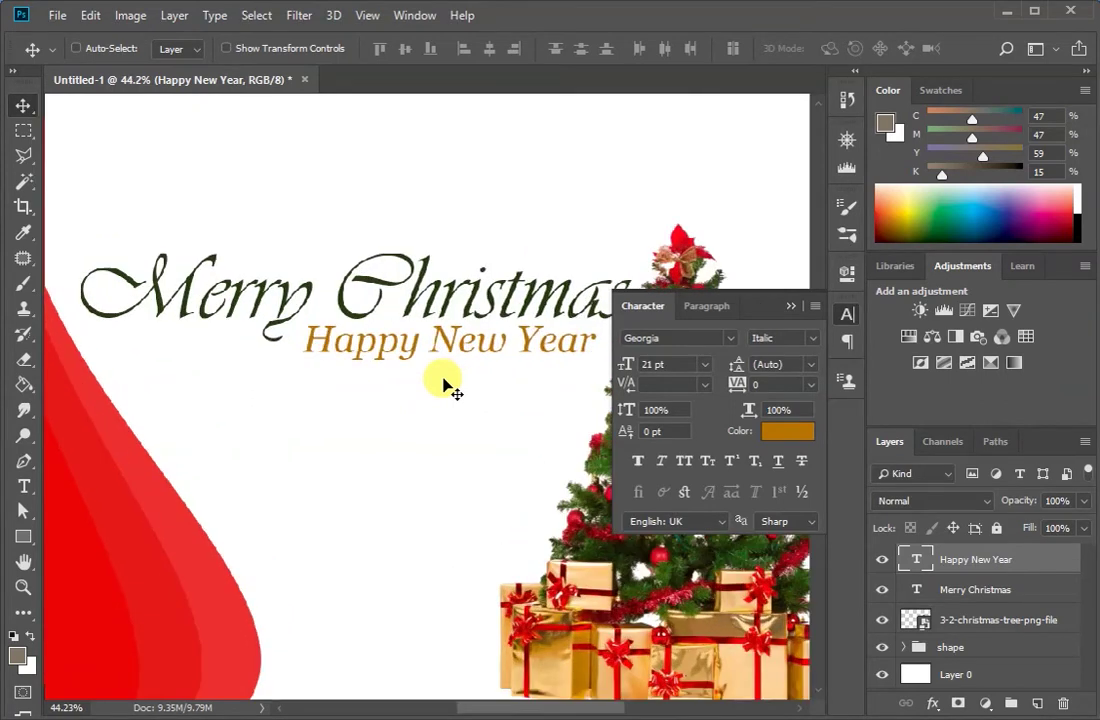
scroll(432, 378, right, 3)
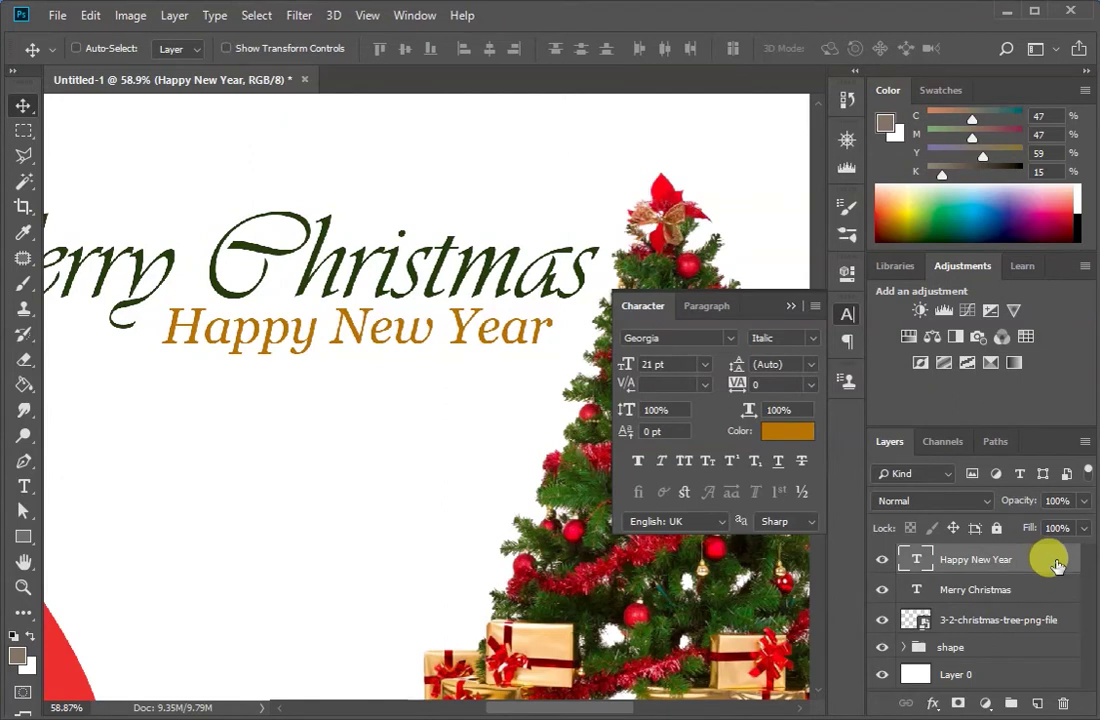
double_click(1057, 565)
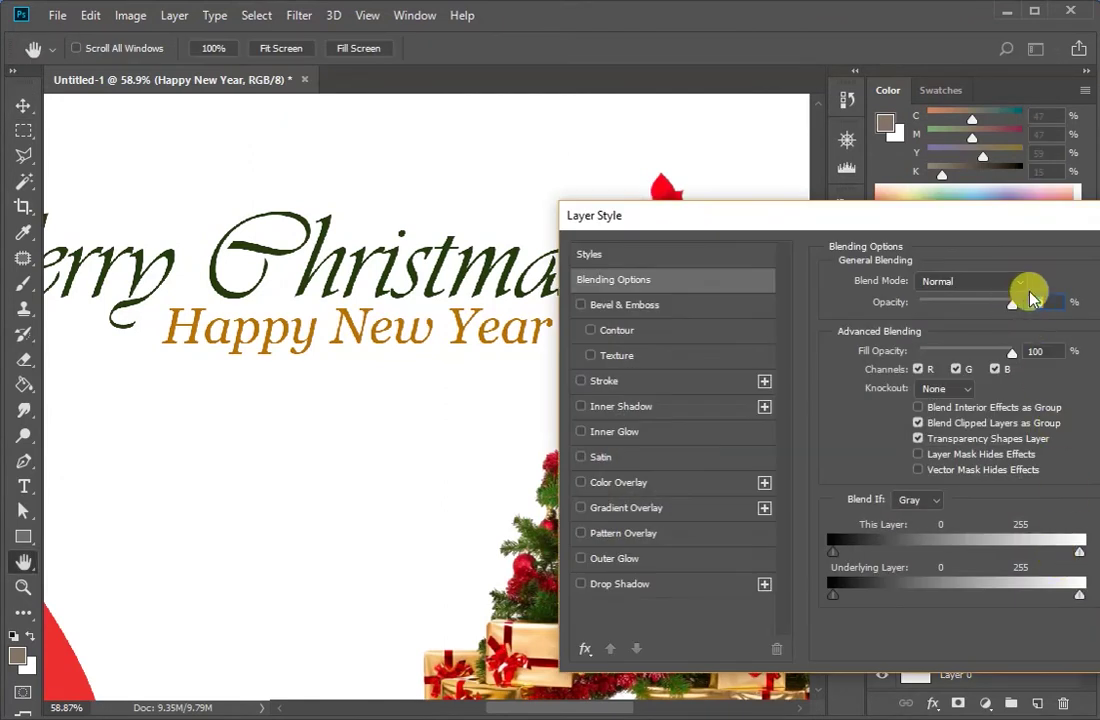
drag(1007, 226, 1013, 86)
click(640, 445)
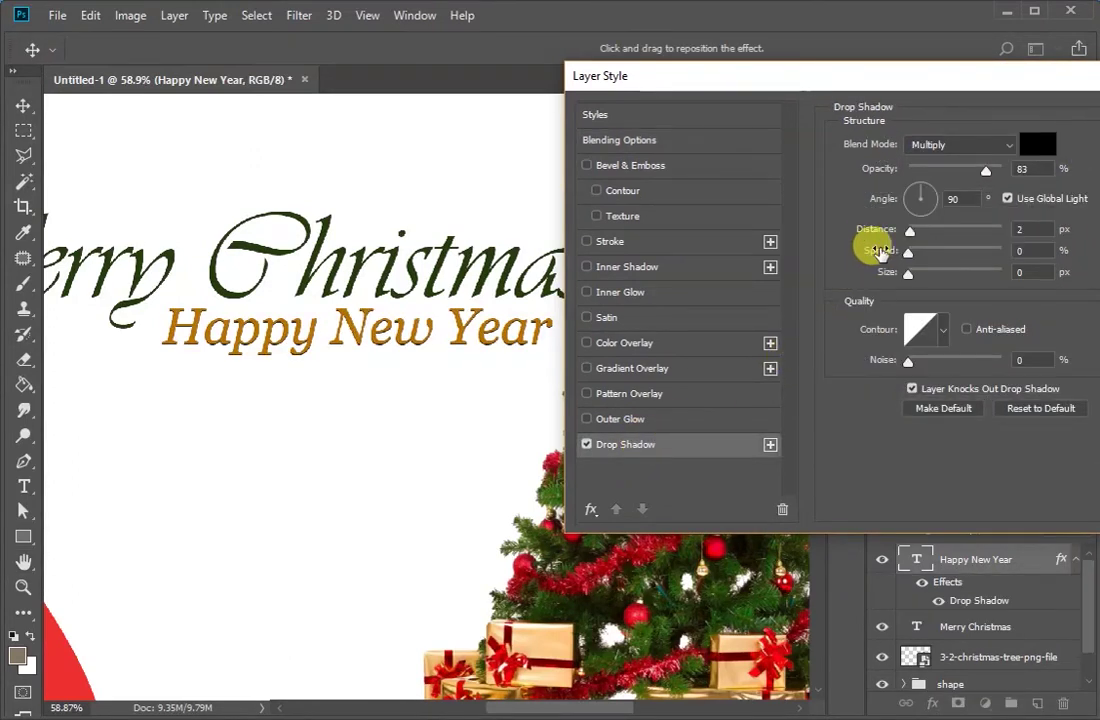
drag(952, 80, 560, 93)
click(812, 161)
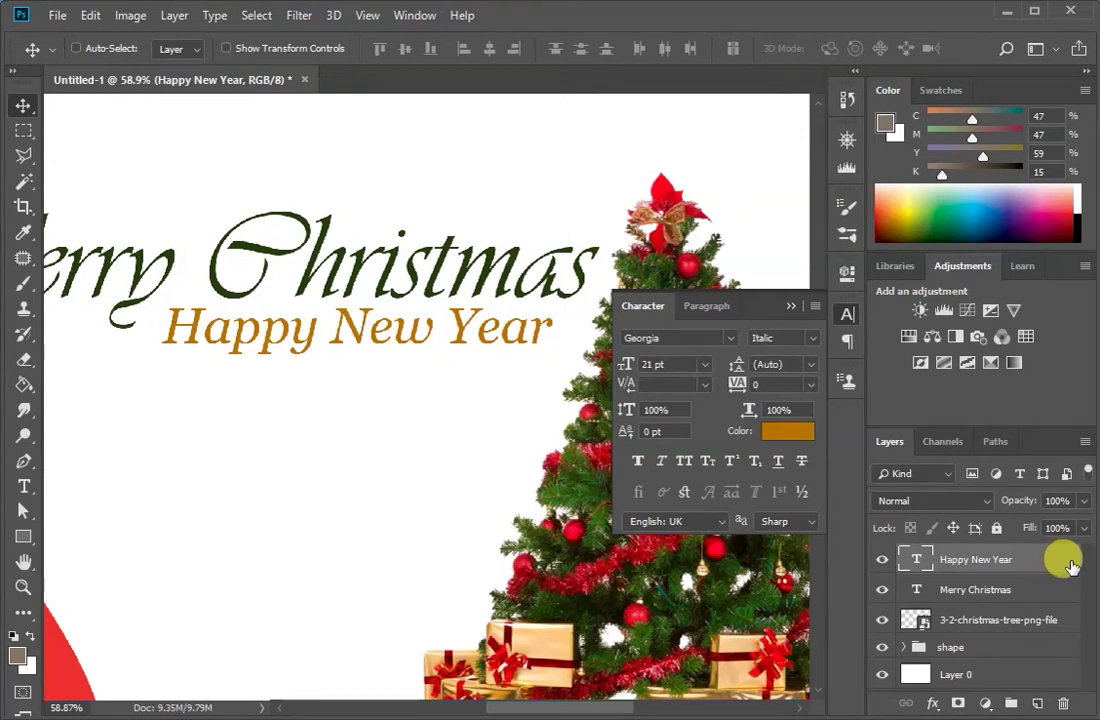
Add a Drop Shadow effect to the Happy New Year text layer and examine the shadow on the lettering up close
double_click(1071, 567)
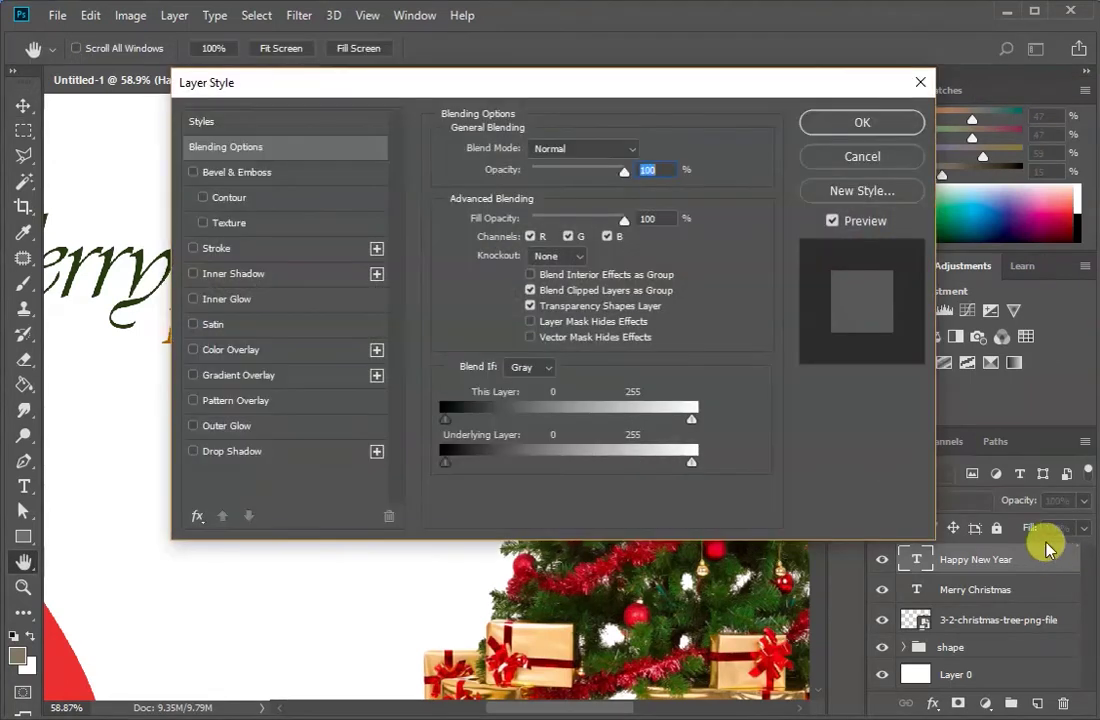
drag(513, 88, 876, 25)
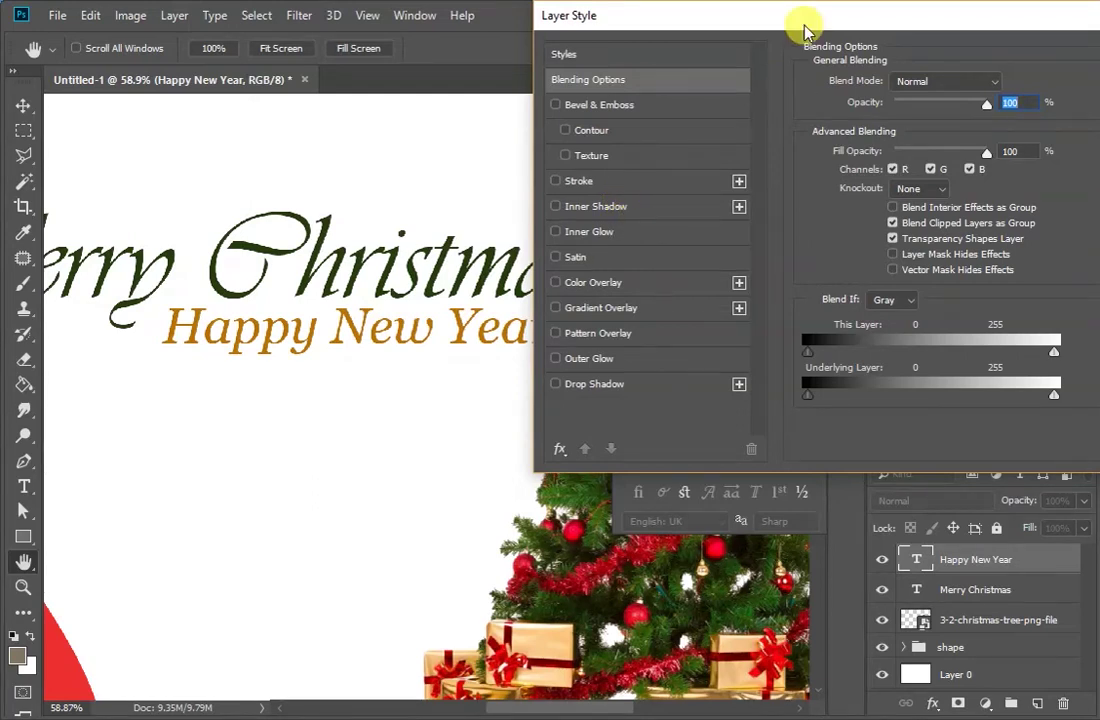
drag(805, 30, 890, 33)
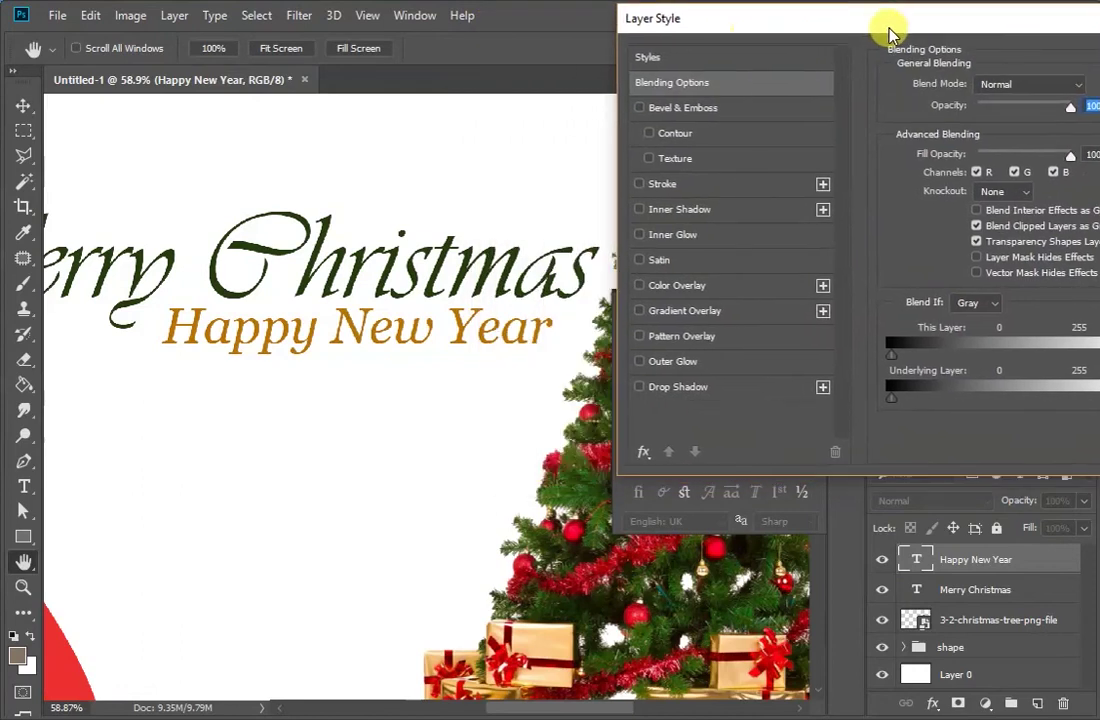
click(677, 390)
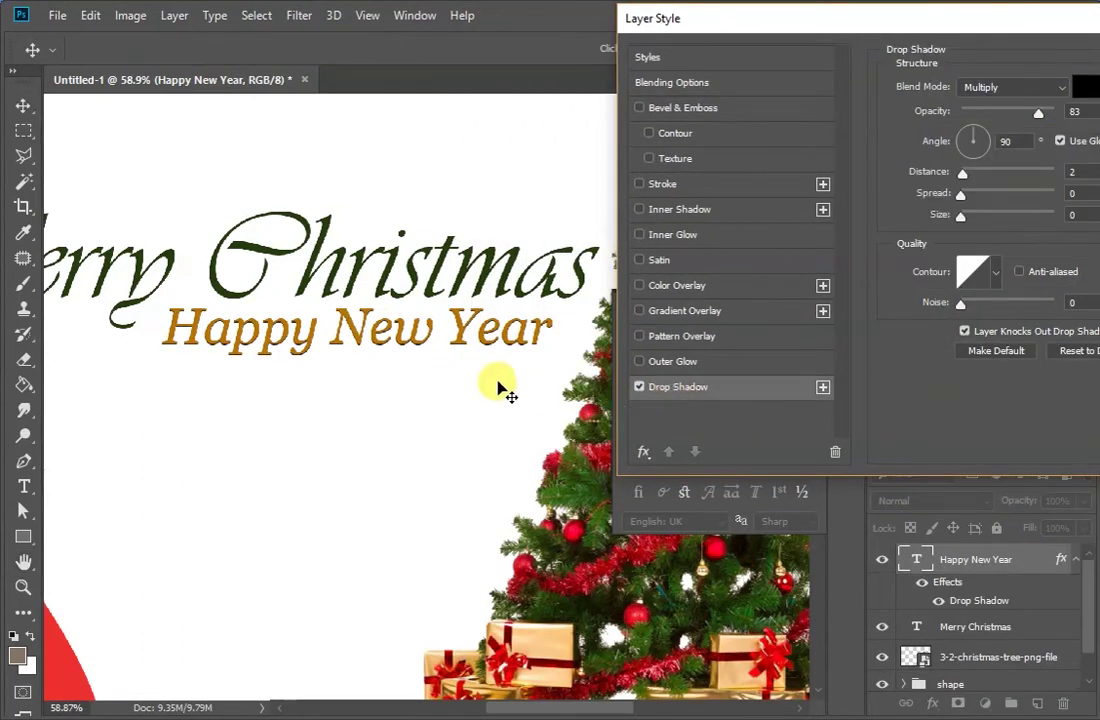
scroll(481, 334, up, 6)
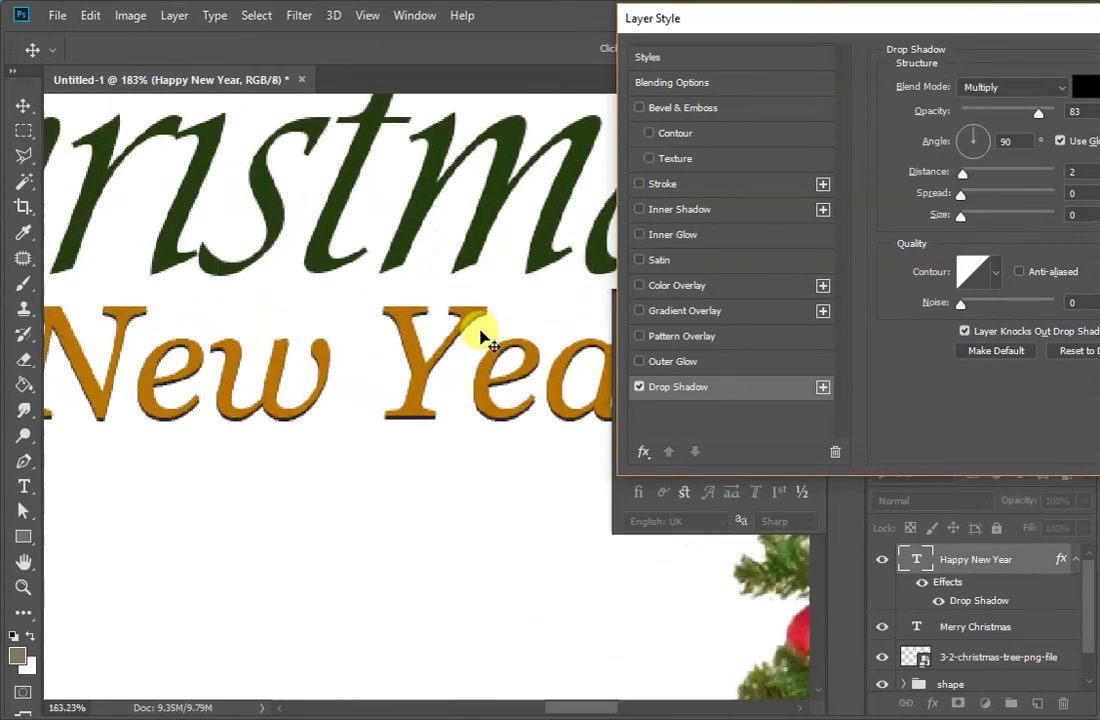
scroll(481, 334, down, 3)
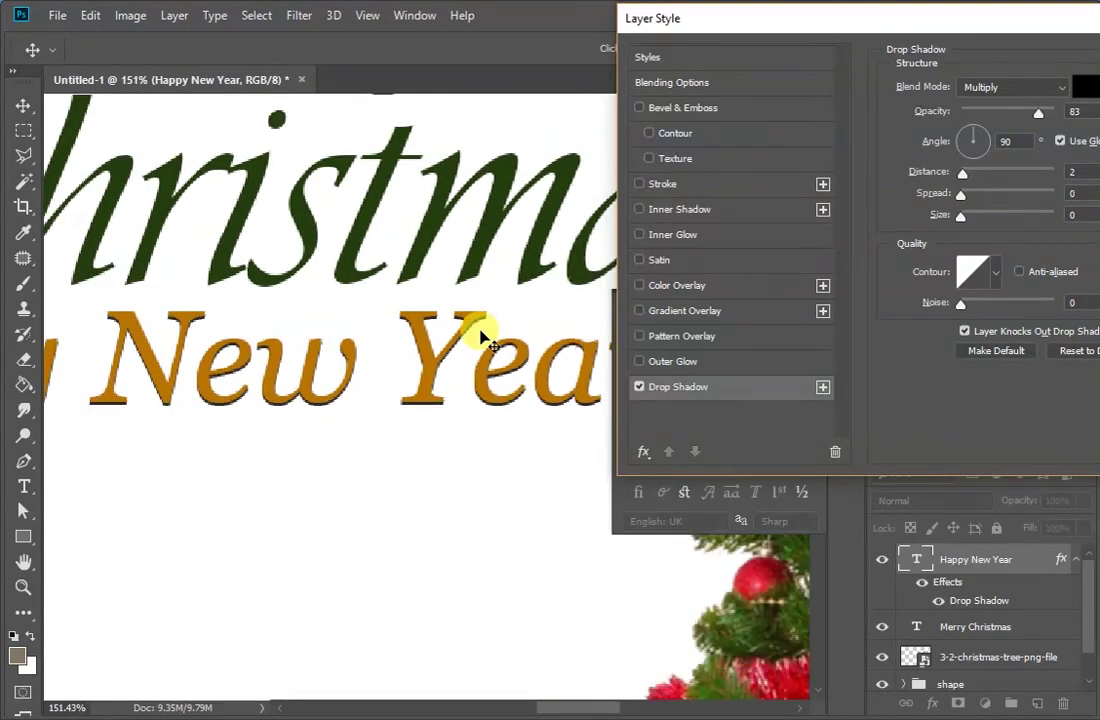
scroll(485, 335, down, 3)
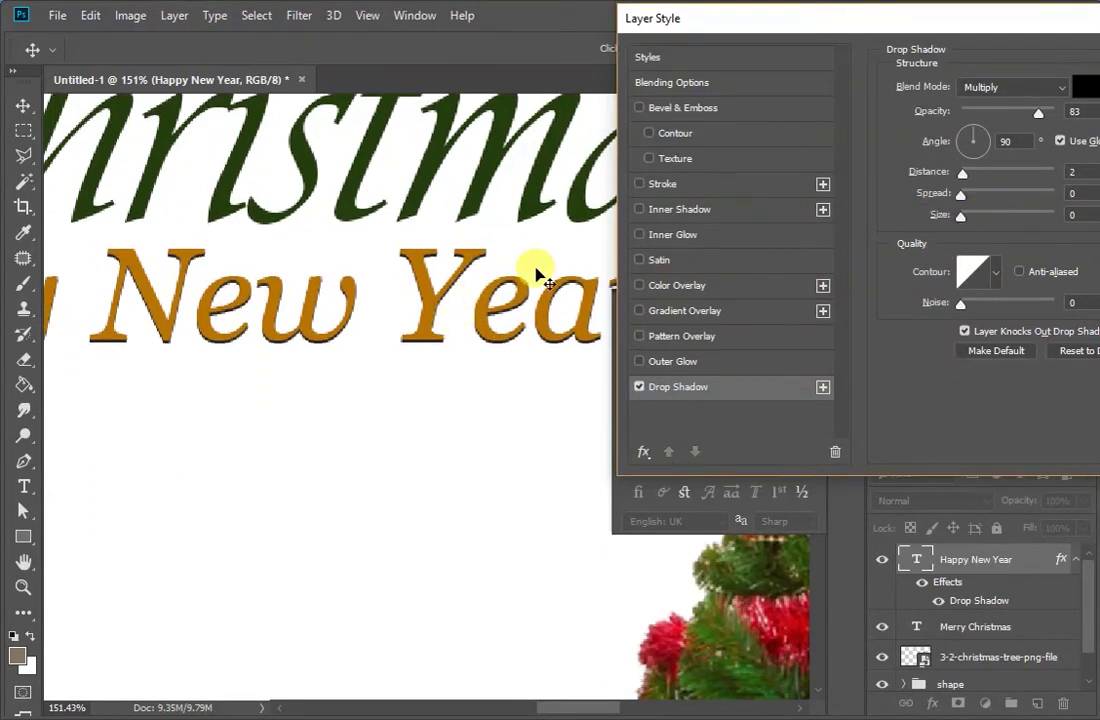
scroll(537, 275, down, 1)
Adjust the Happy New Year shadow to 75% opacity, 90° angle, 5 px distance, 5% spread and 7 px size
drag(961, 214, 983, 180)
drag(422, 373, 380, 392)
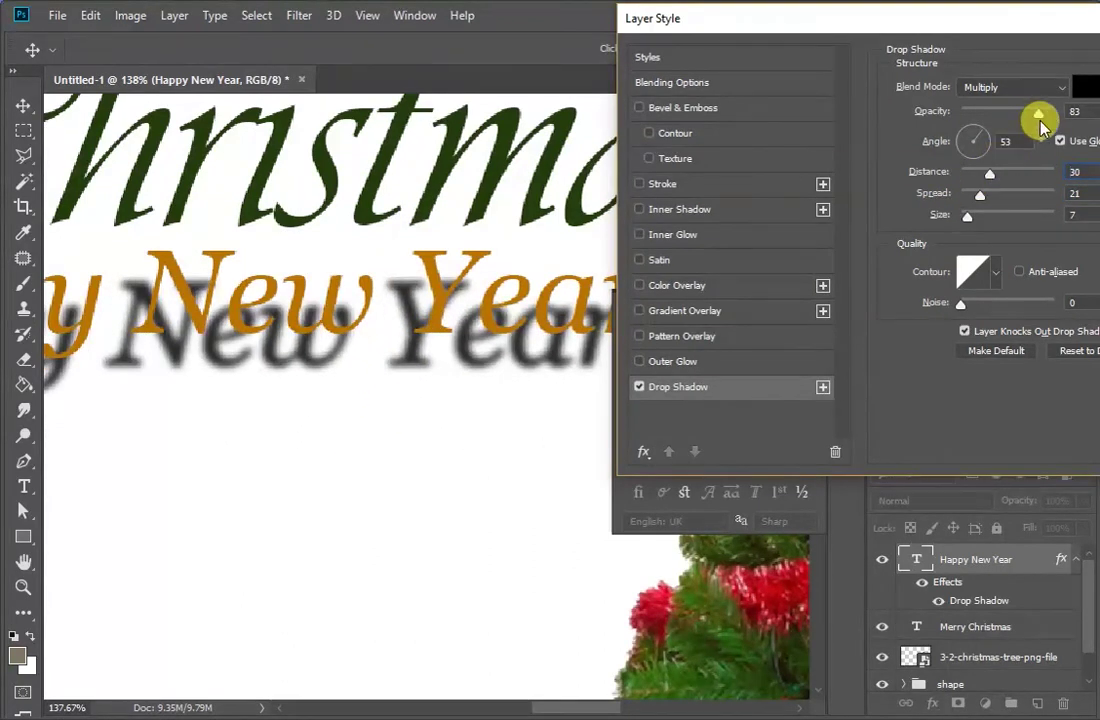
drag(1035, 118, 1022, 143)
drag(1050, 138, 1033, 130)
drag(990, 175, 964, 197)
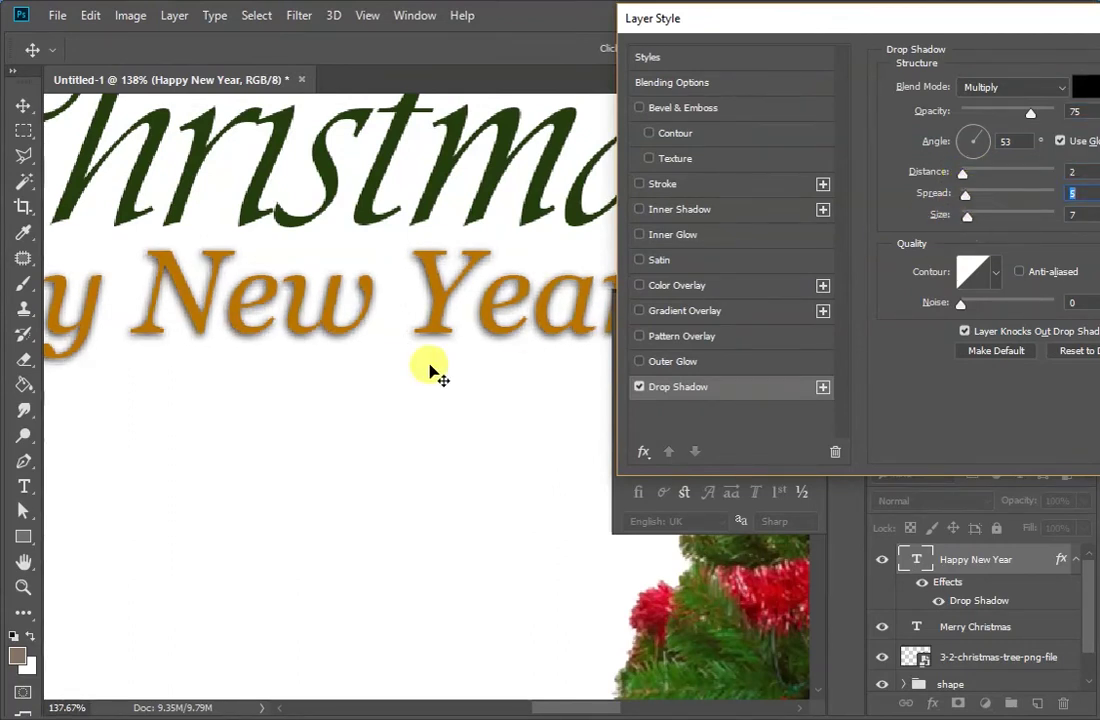
drag(465, 363, 467, 368)
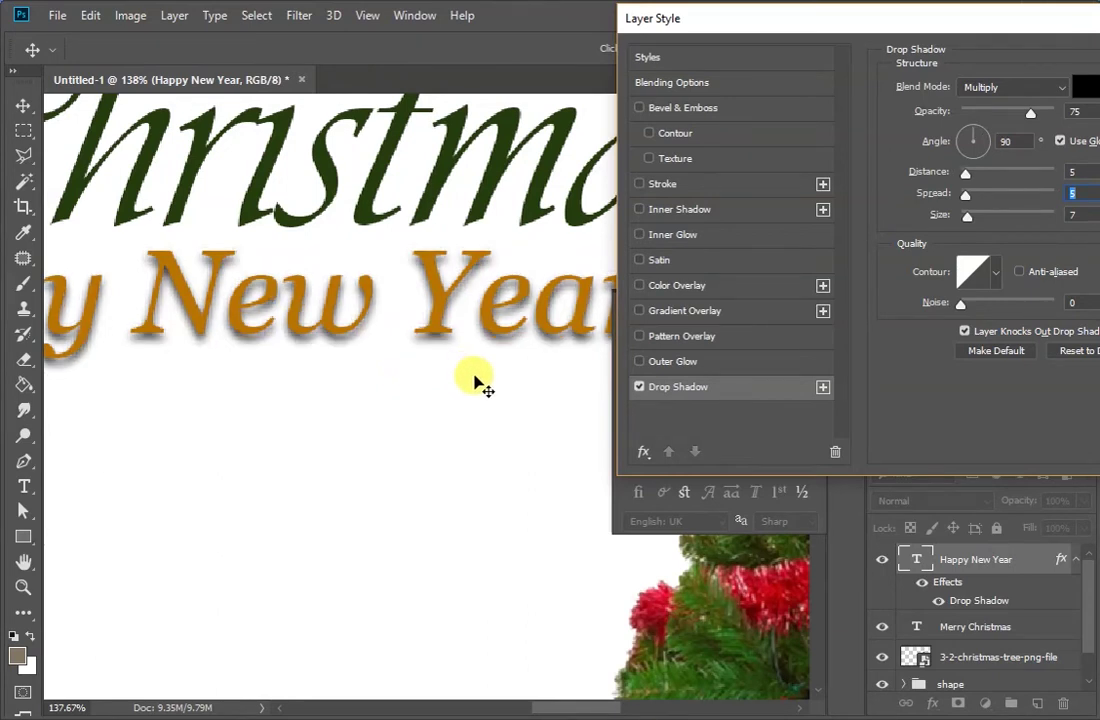
Tighten the Happy New Year drop shadow to 1 px size and 2 px distance, and apply the layer style
key(ctrl+minus)
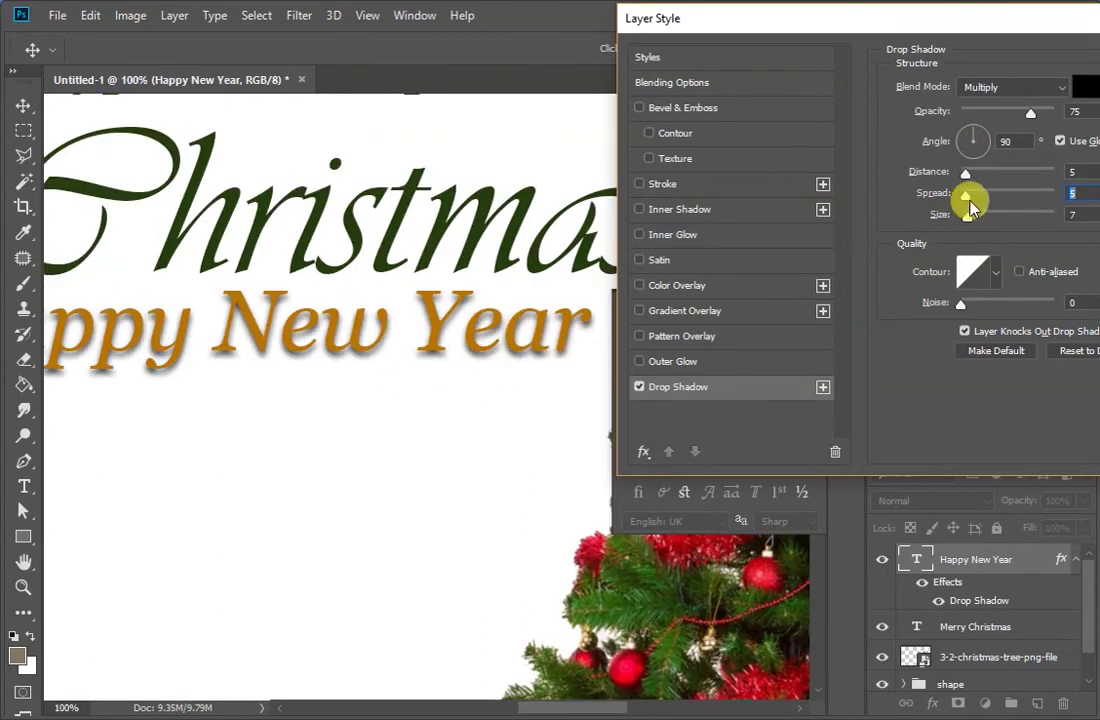
drag(968, 217, 963, 222)
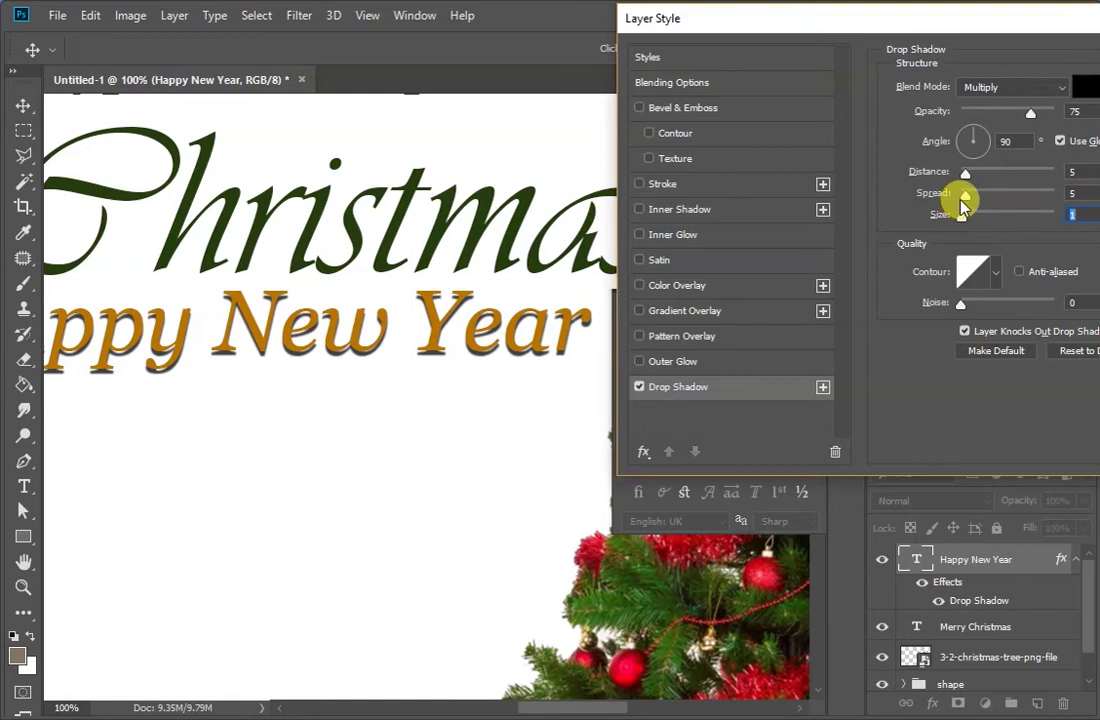
drag(964, 171, 962, 175)
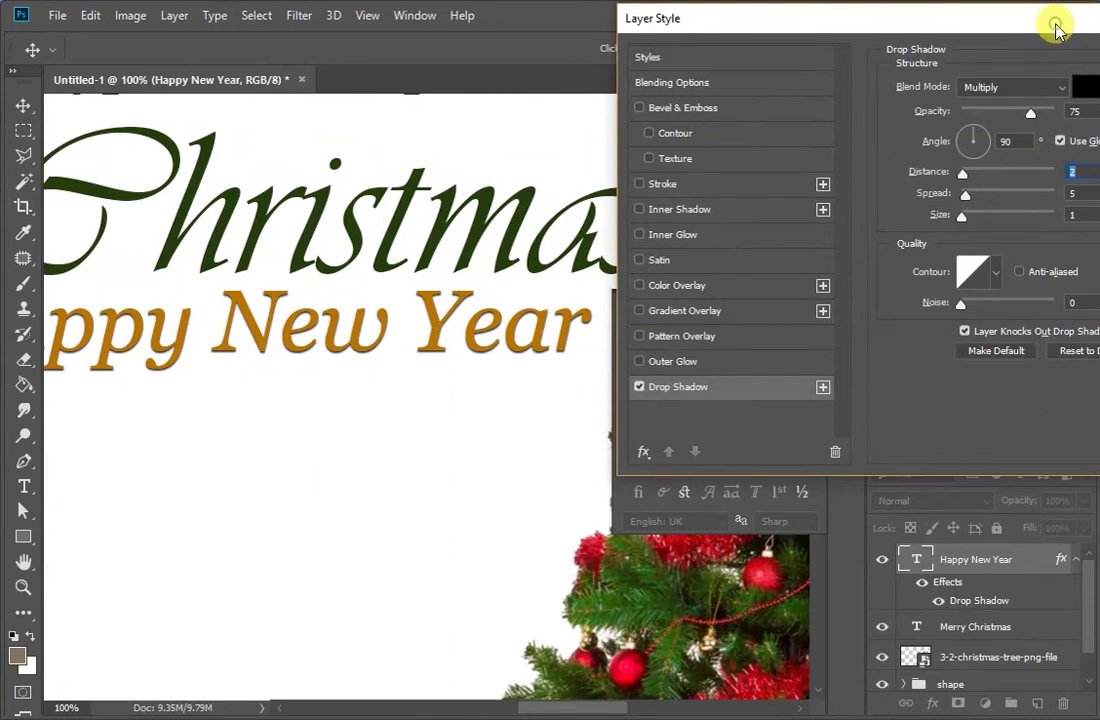
drag(1058, 30, 542, 96)
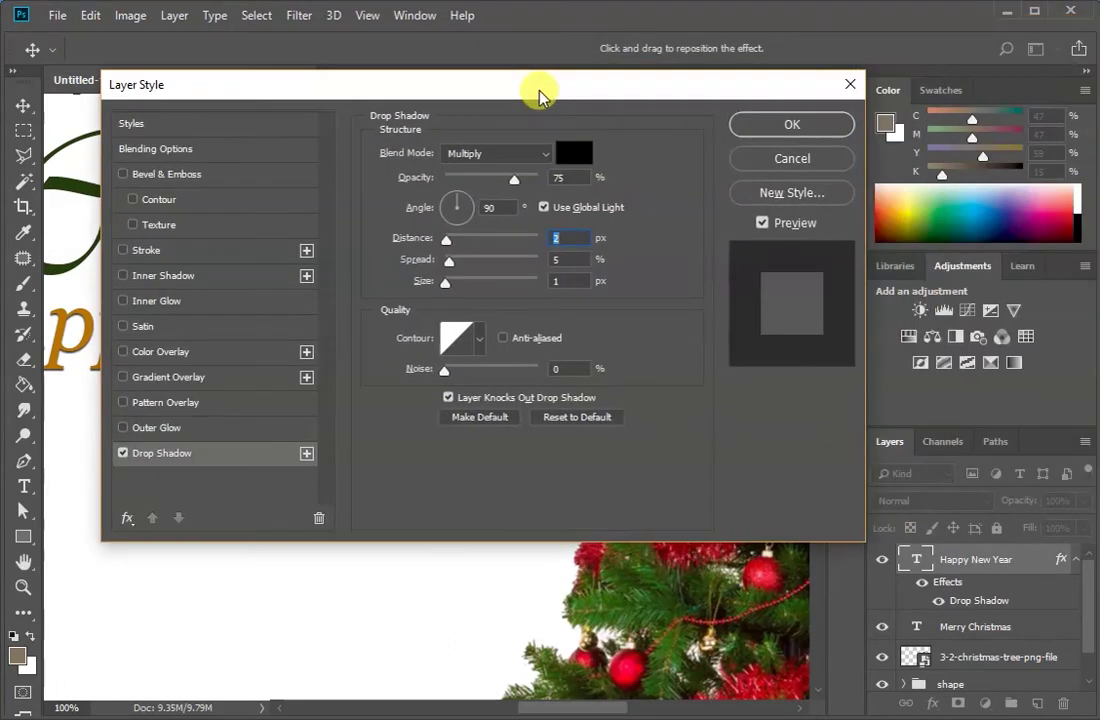
click(820, 128)
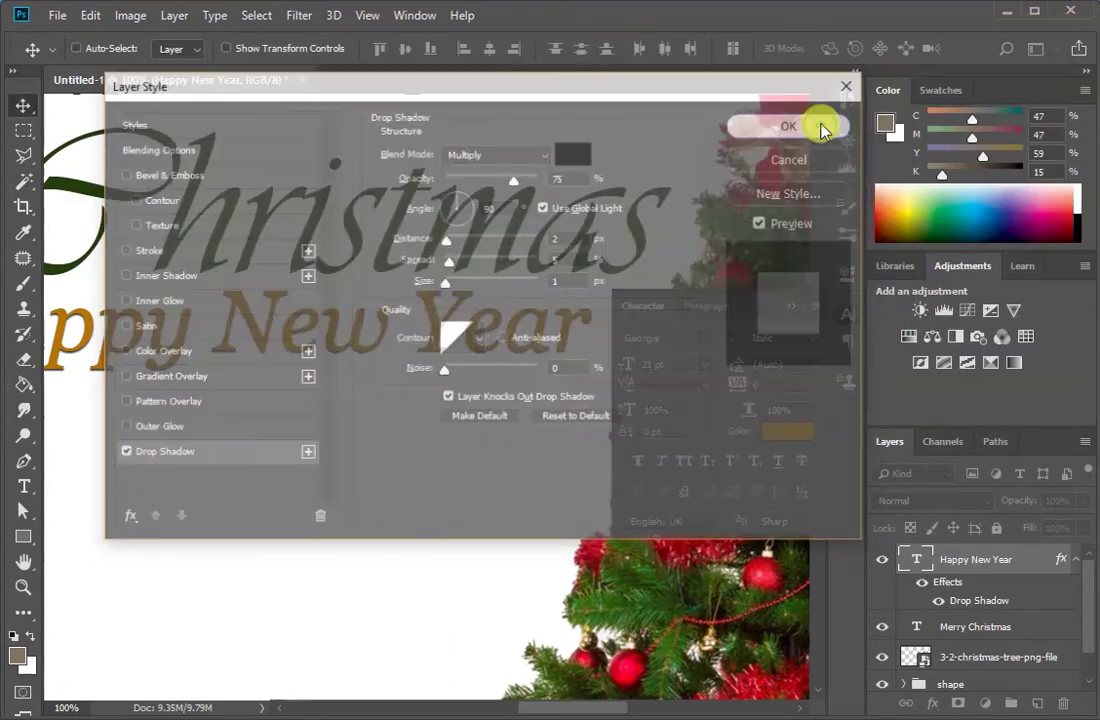
Compare the Happy New Year text with its effects hidden and shown, and review the whole card layout
scroll(370, 325, down, 2)
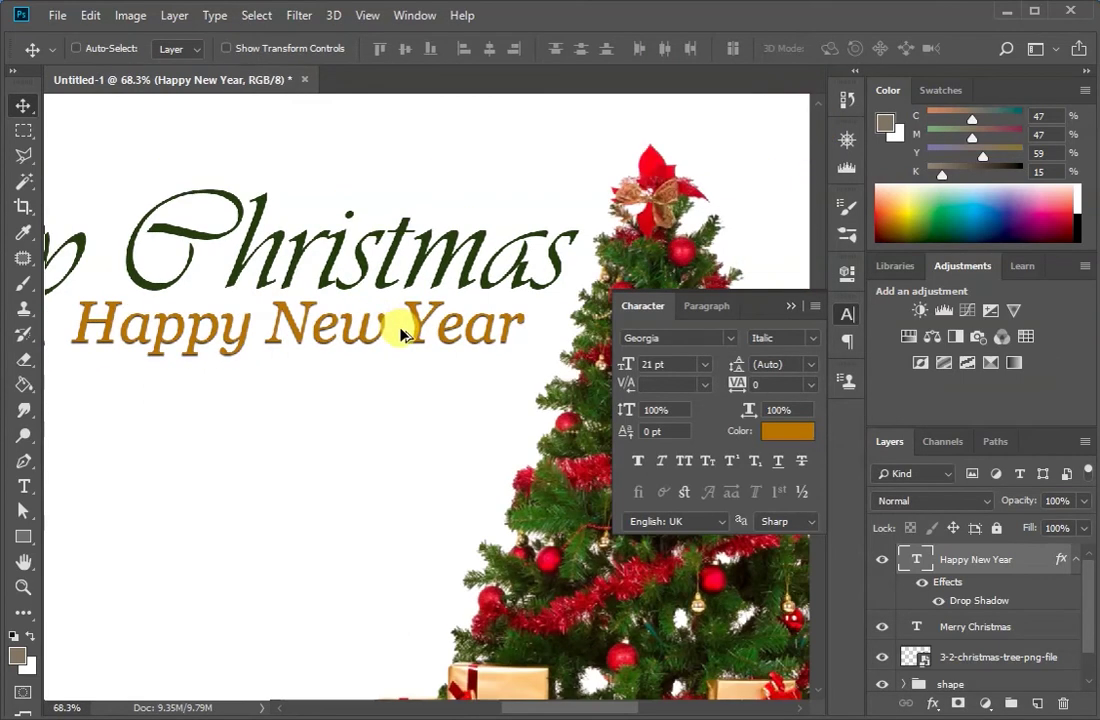
click(920, 585)
click(920, 585)
click(920, 585)
click(920, 585)
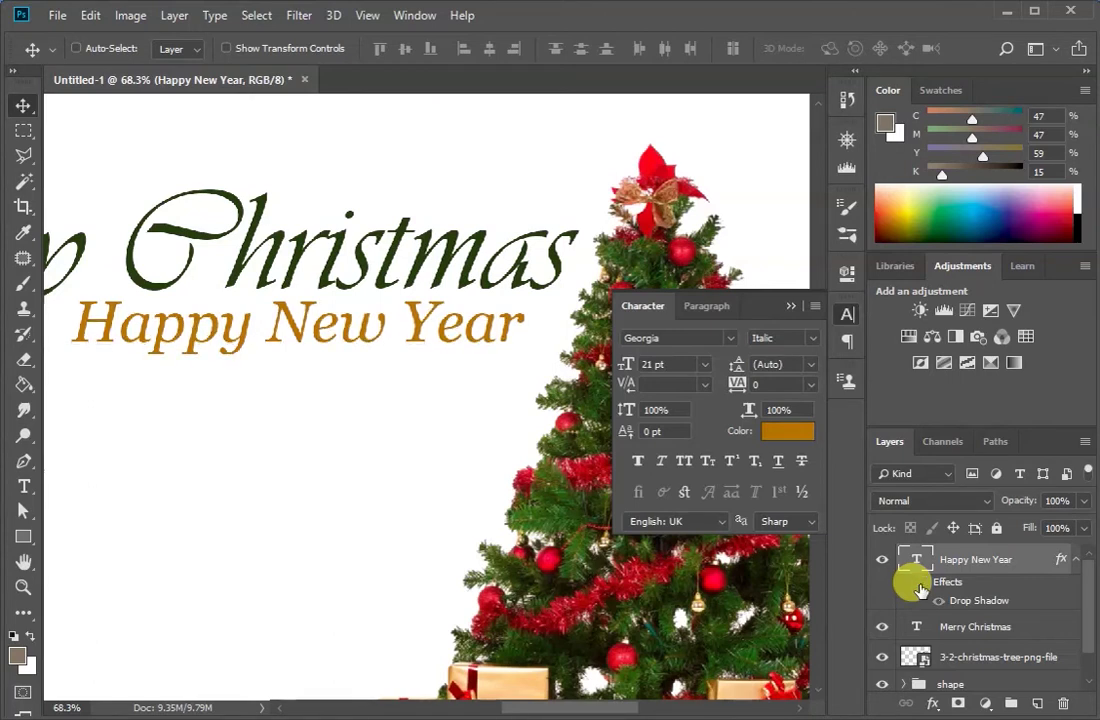
scroll(417, 404, down, 3)
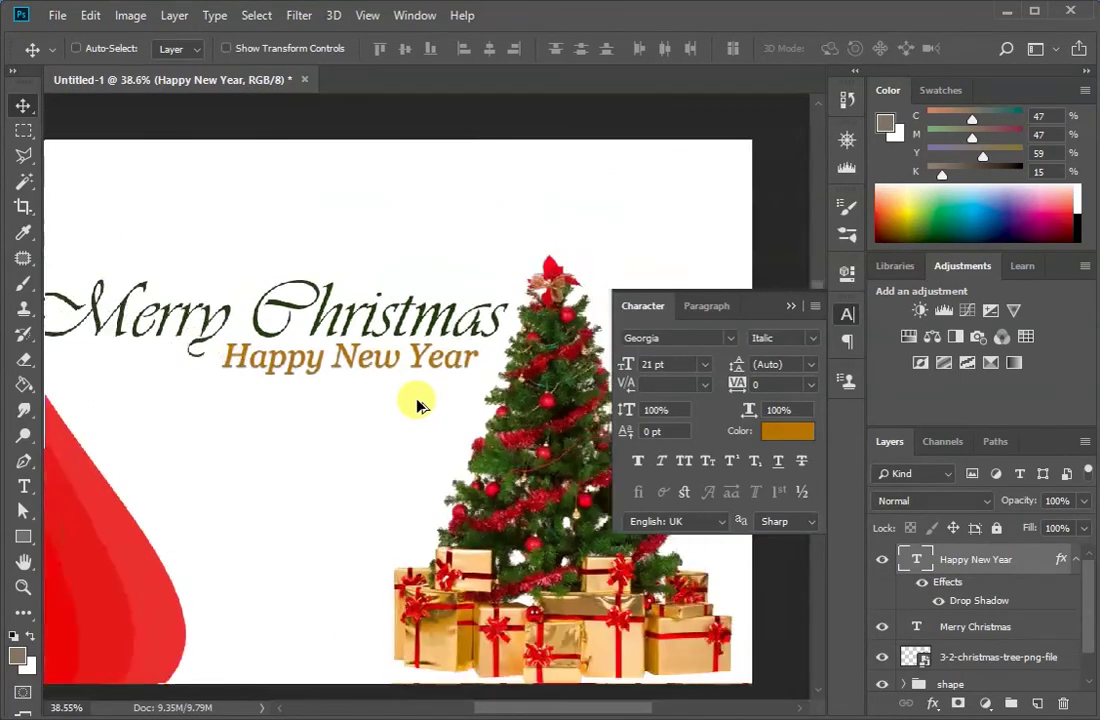
scroll(417, 404, down, 2)
scroll(417, 400, up, 2)
scroll(417, 400, down, 1)
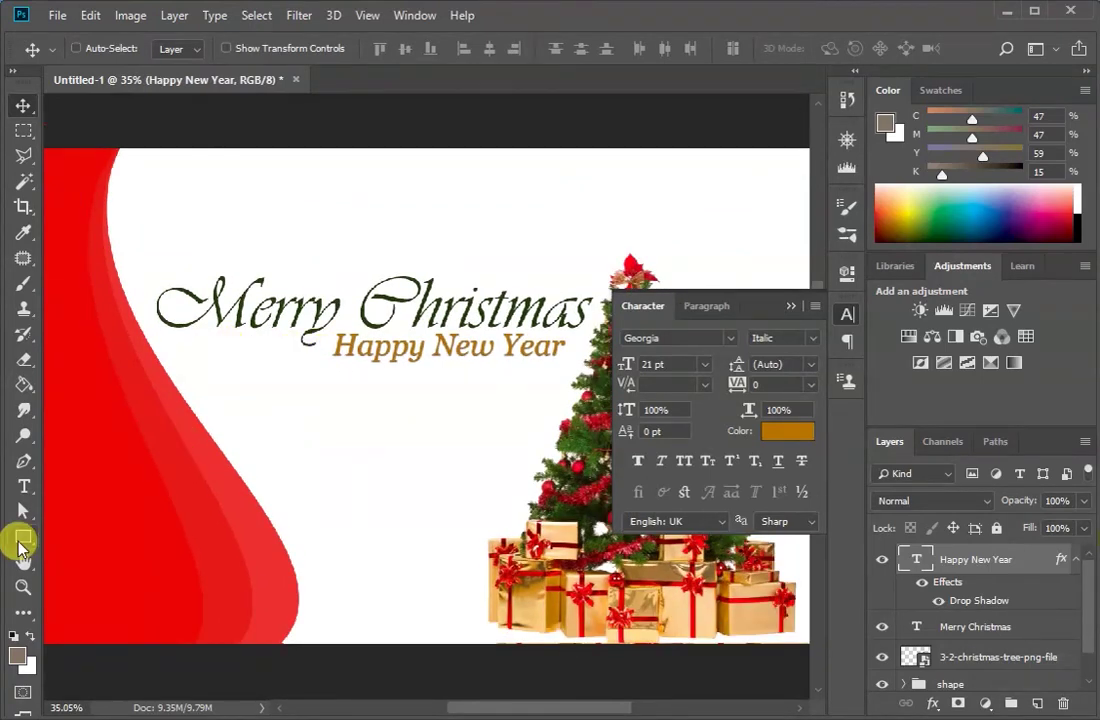
Draw a horizontal line about 465 px long and 9 px high beneath the word Merry, leading up to the Happy New Year text
click(22, 543)
right_click(22, 543)
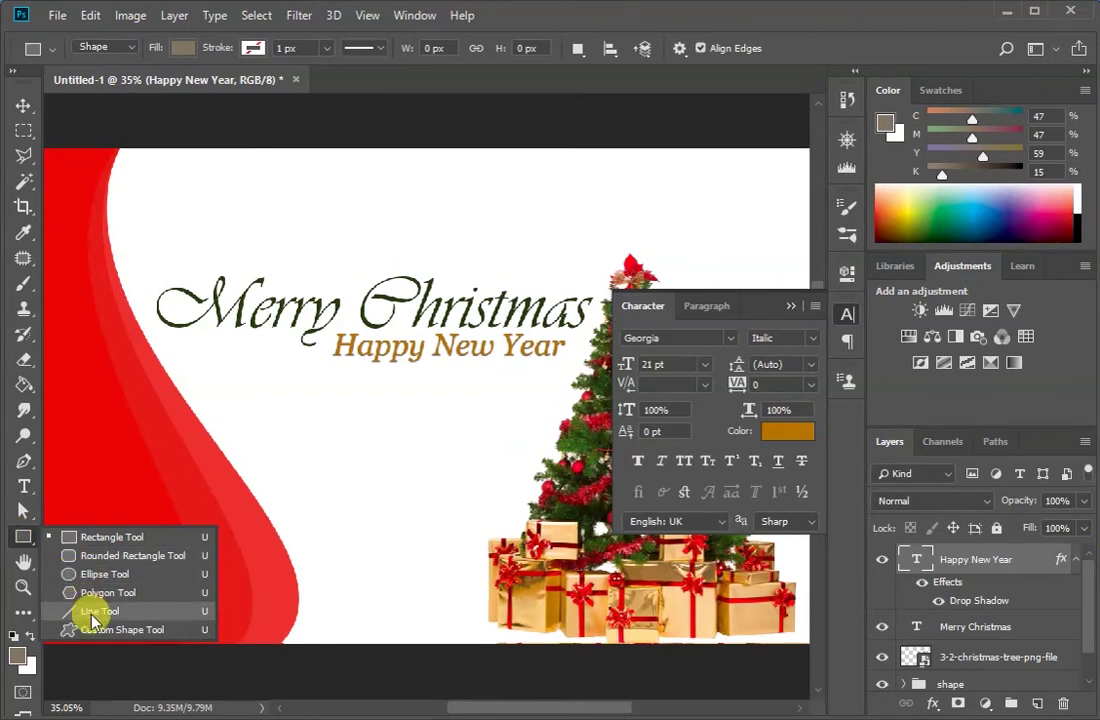
click(96, 594)
right_click(23, 540)
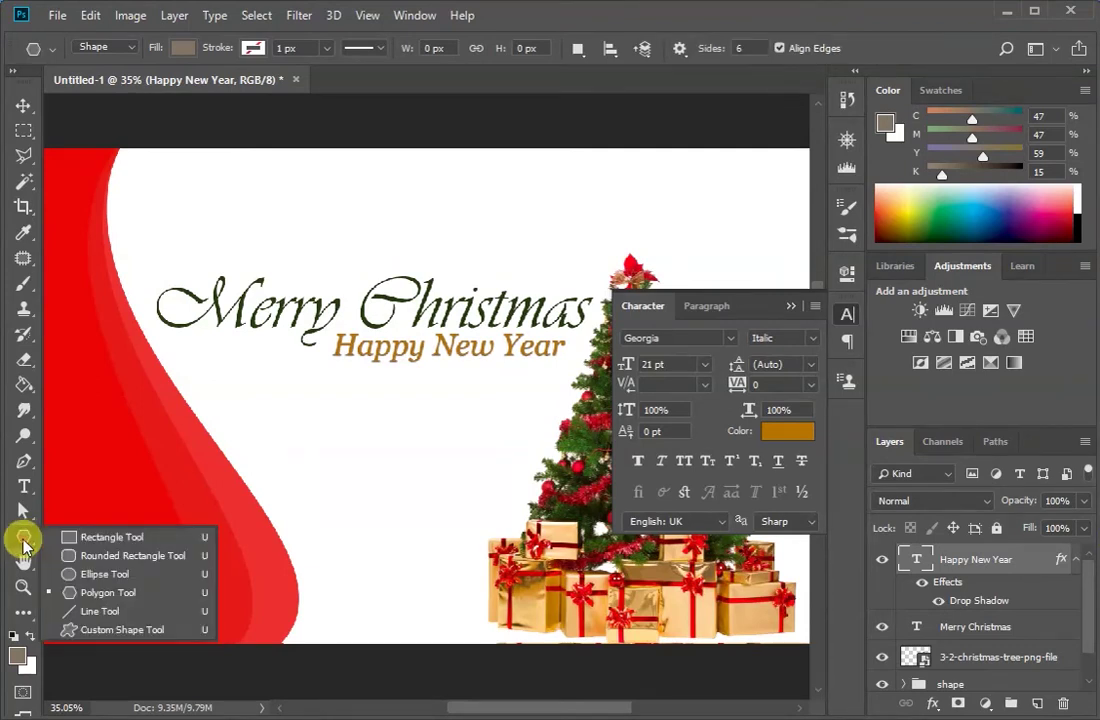
click(104, 612)
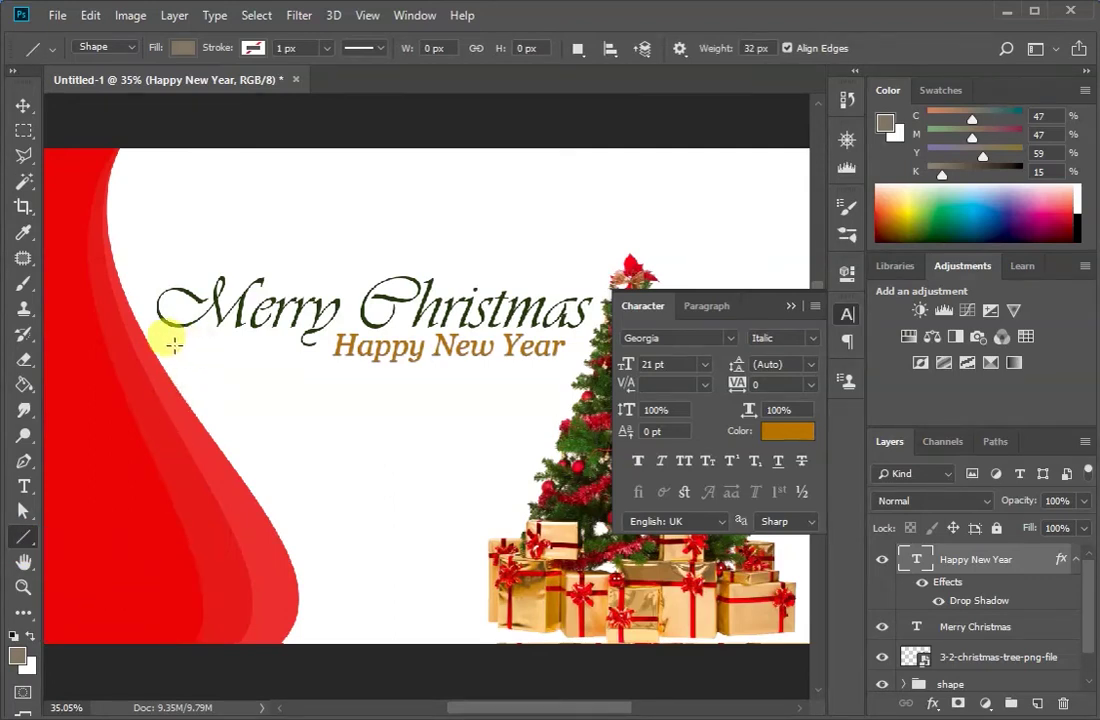
drag(172, 338, 330, 355)
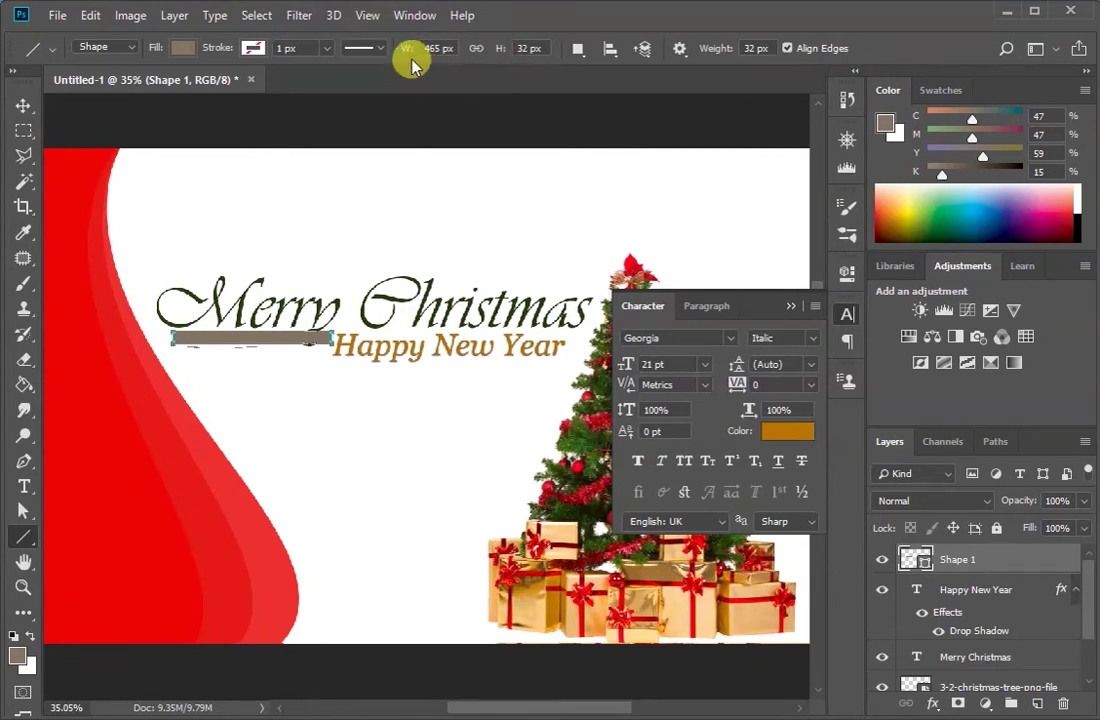
drag(503, 50, 488, 49)
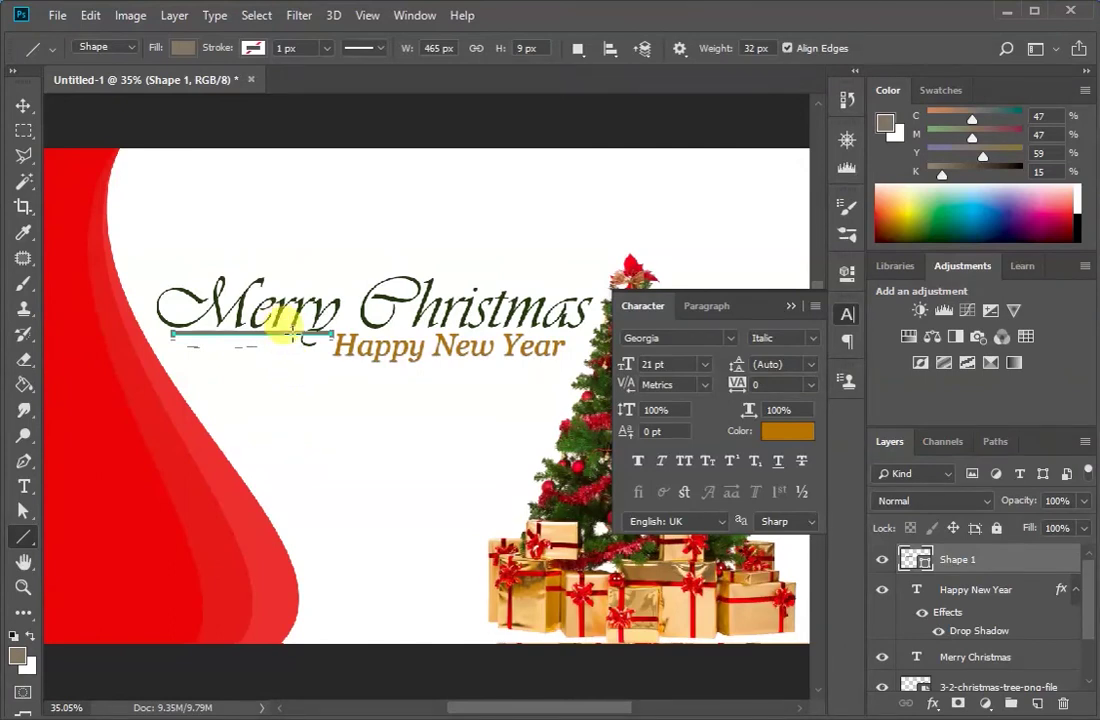
key(v)
drag(257, 335, 258, 344)
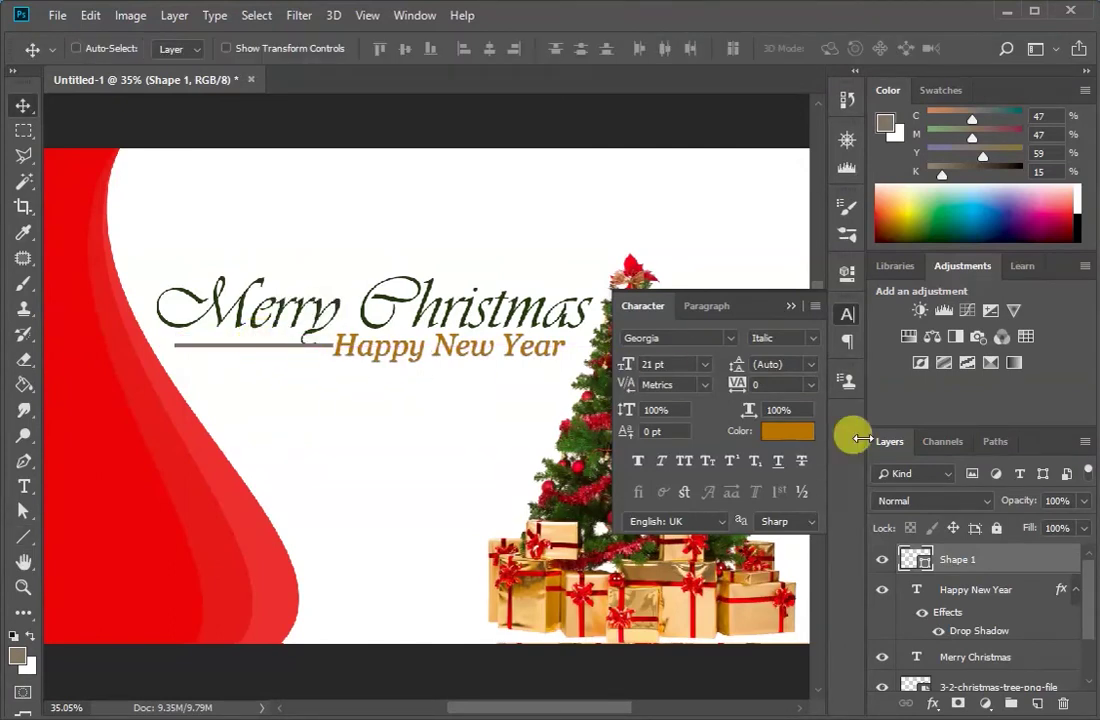
Recolor the line to dark green 253e0e, sampled from the Merry Christmas text
double_click(918, 563)
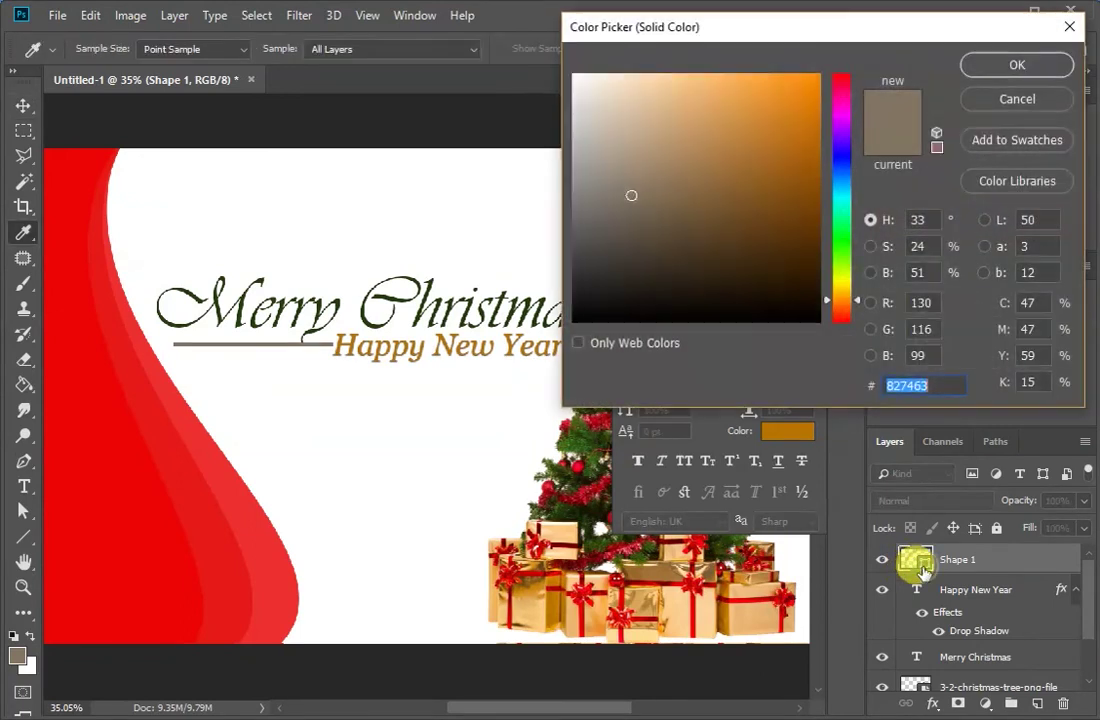
click(572, 510)
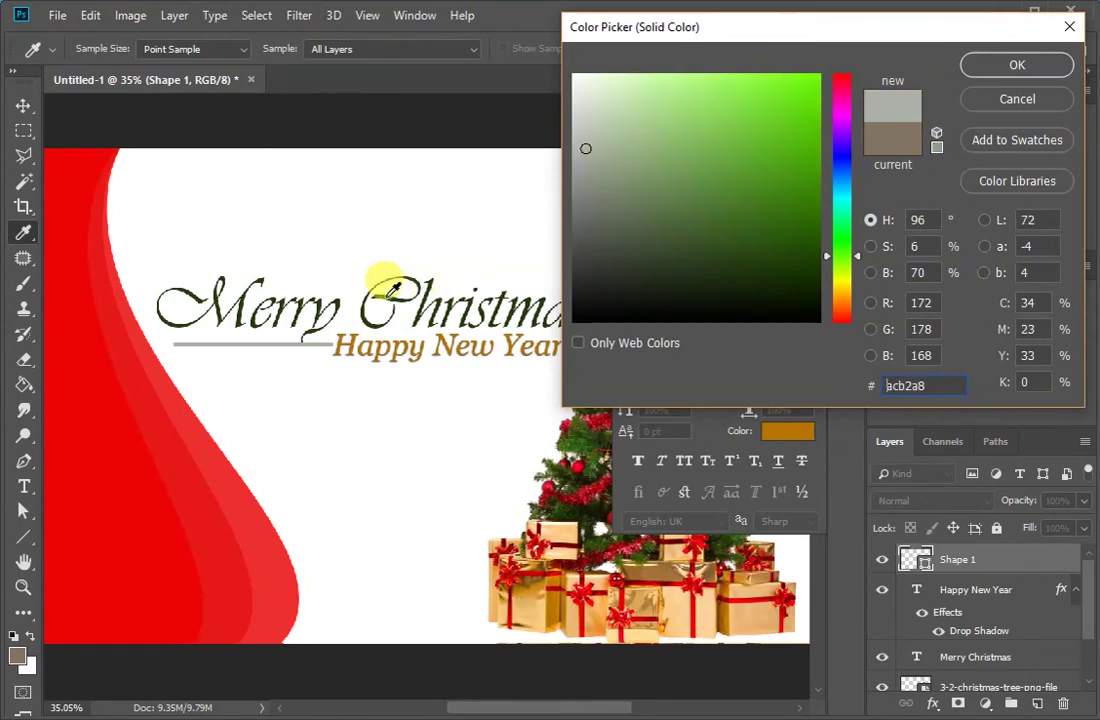
click(390, 292)
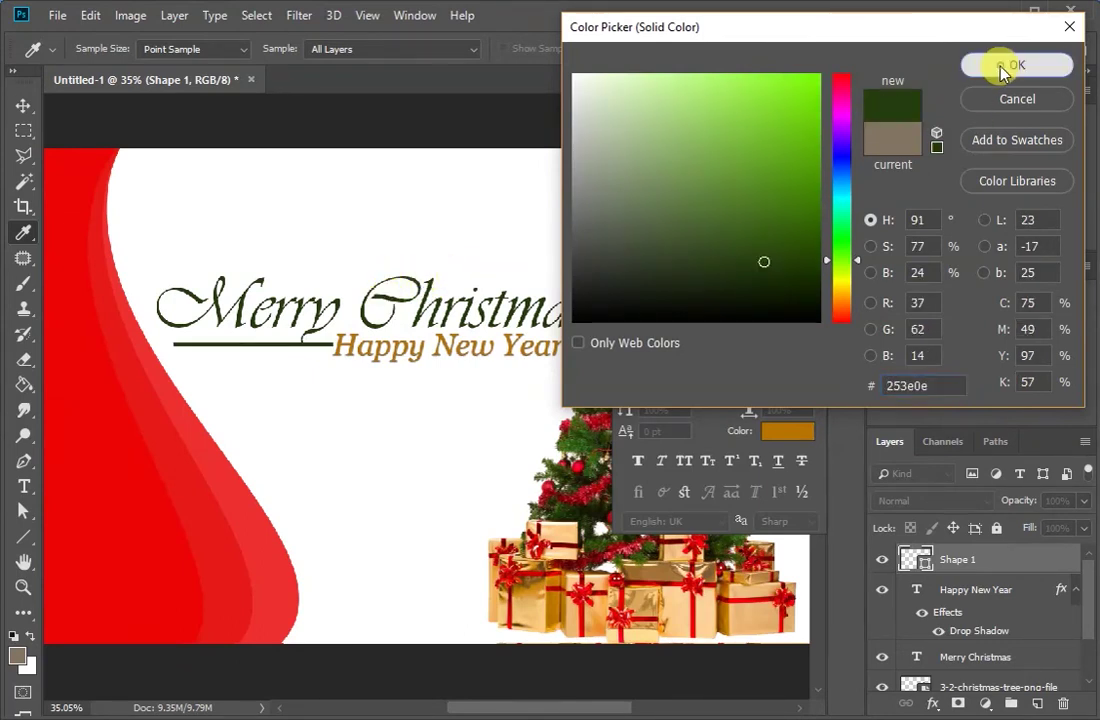
click(1003, 68)
Nudge the green line slightly down so it sits lower beside the Happy New Year text
drag(318, 346, 315, 350)
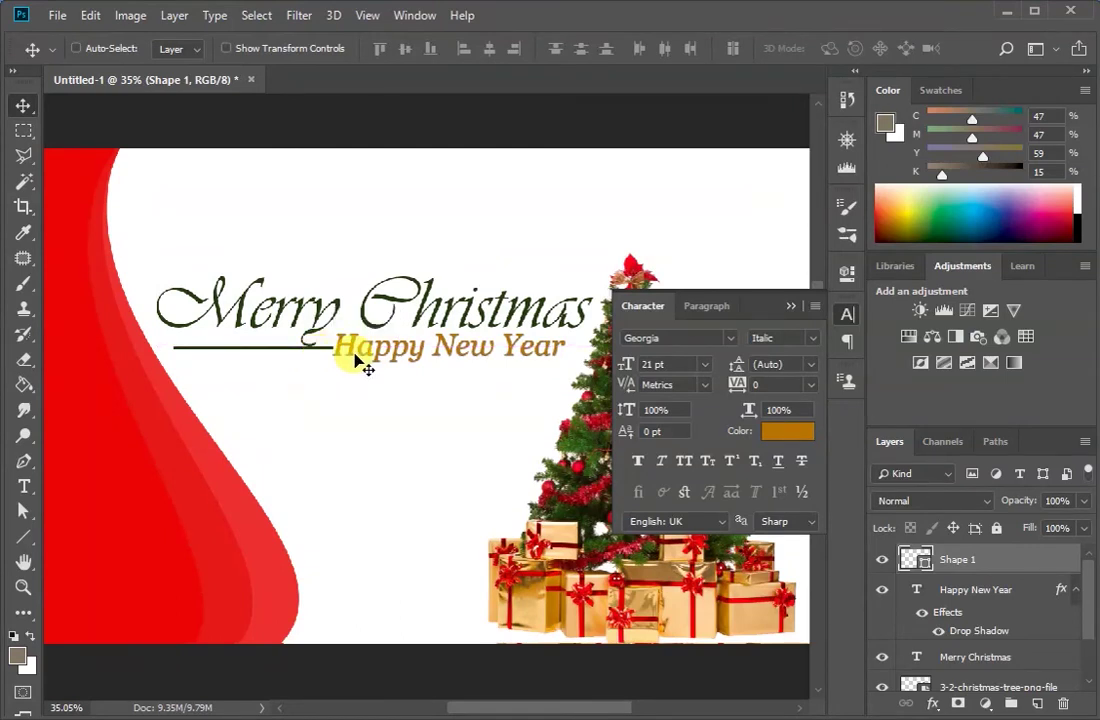
drag(306, 356, 307, 363)
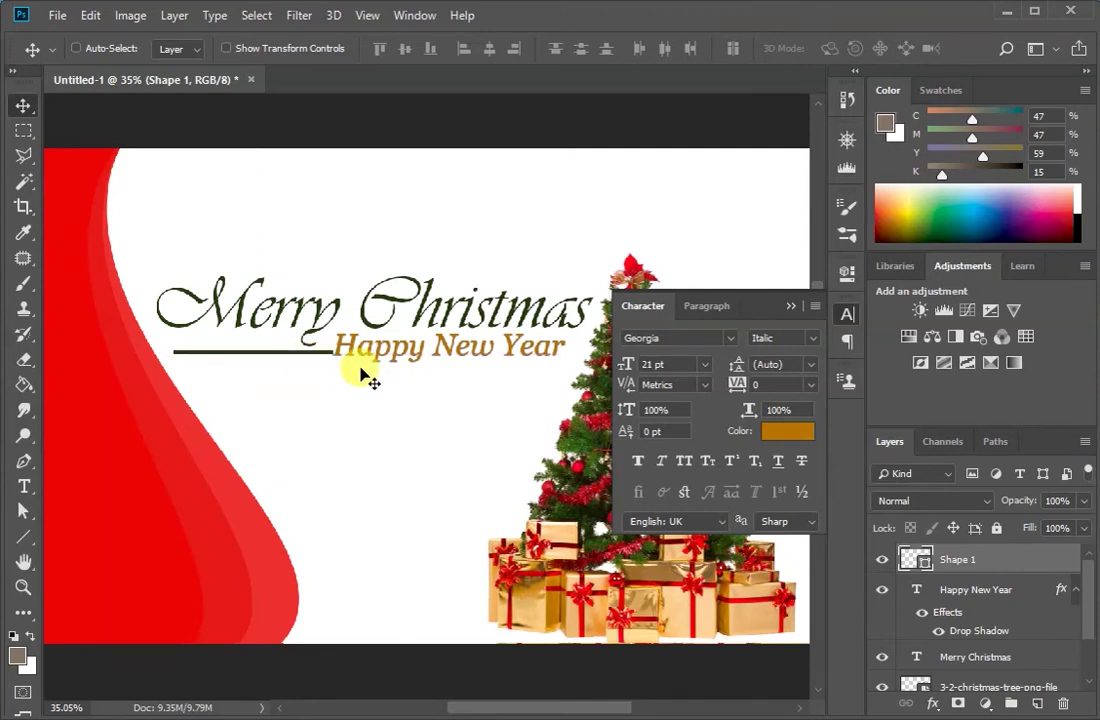
key(ctrl+t)
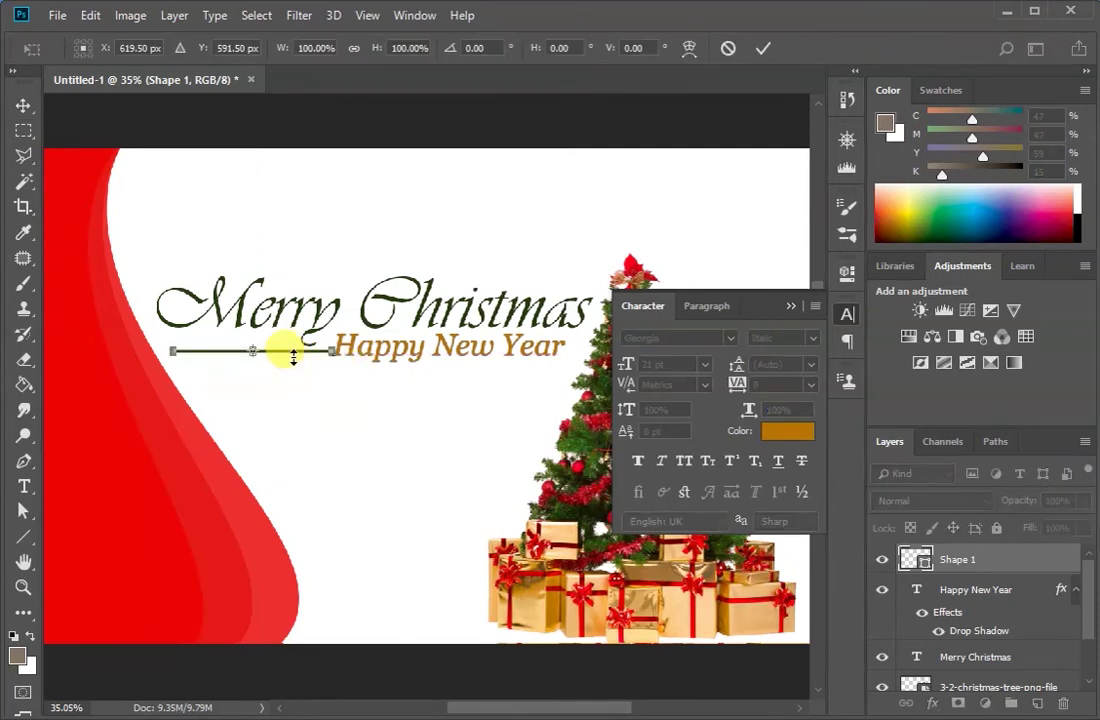
key(Return)
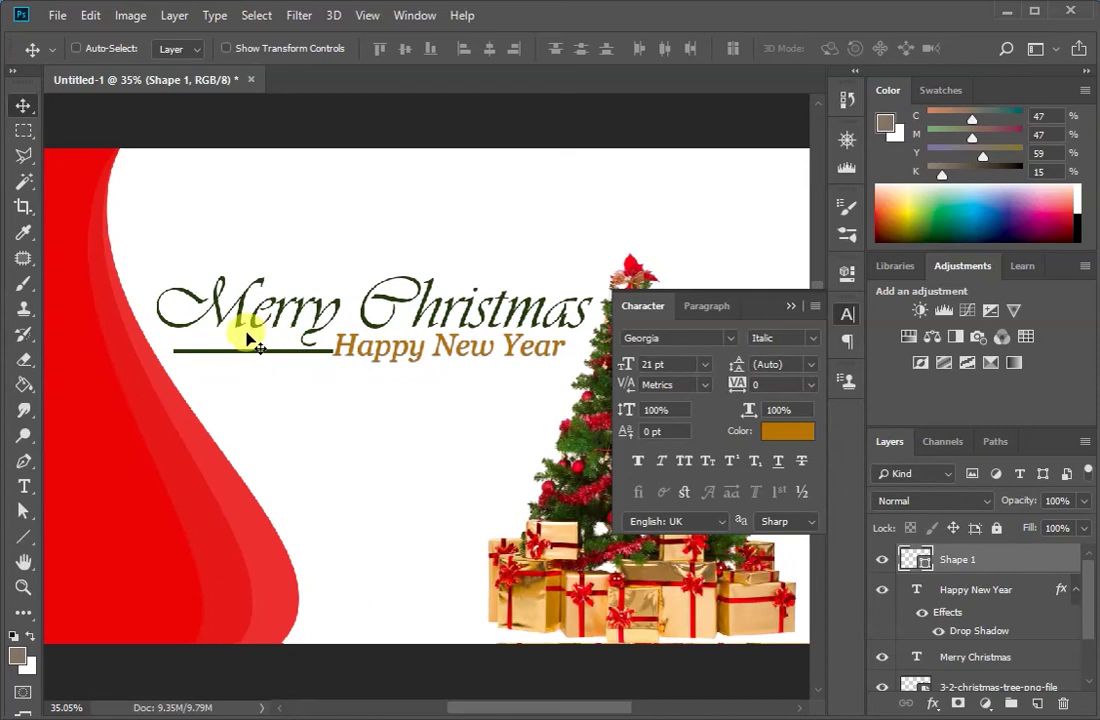
Stretch the green line beneath the word Merry horizontally to 105.54% of its width
key(ctrl+t)
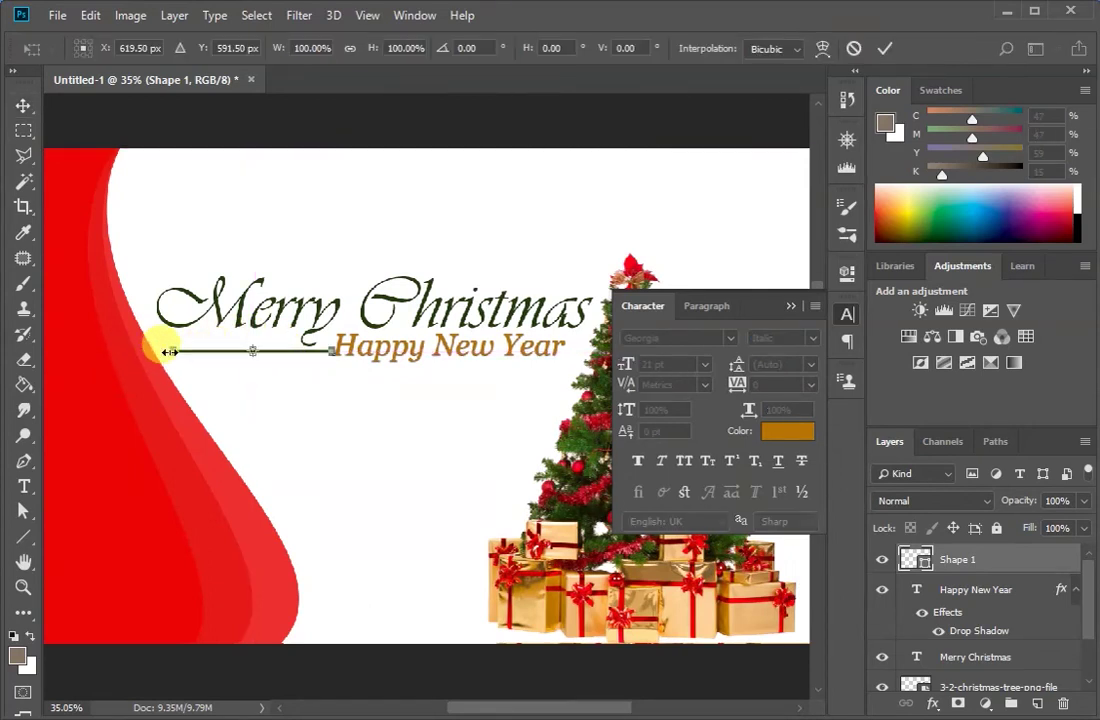
drag(165, 355, 159, 356)
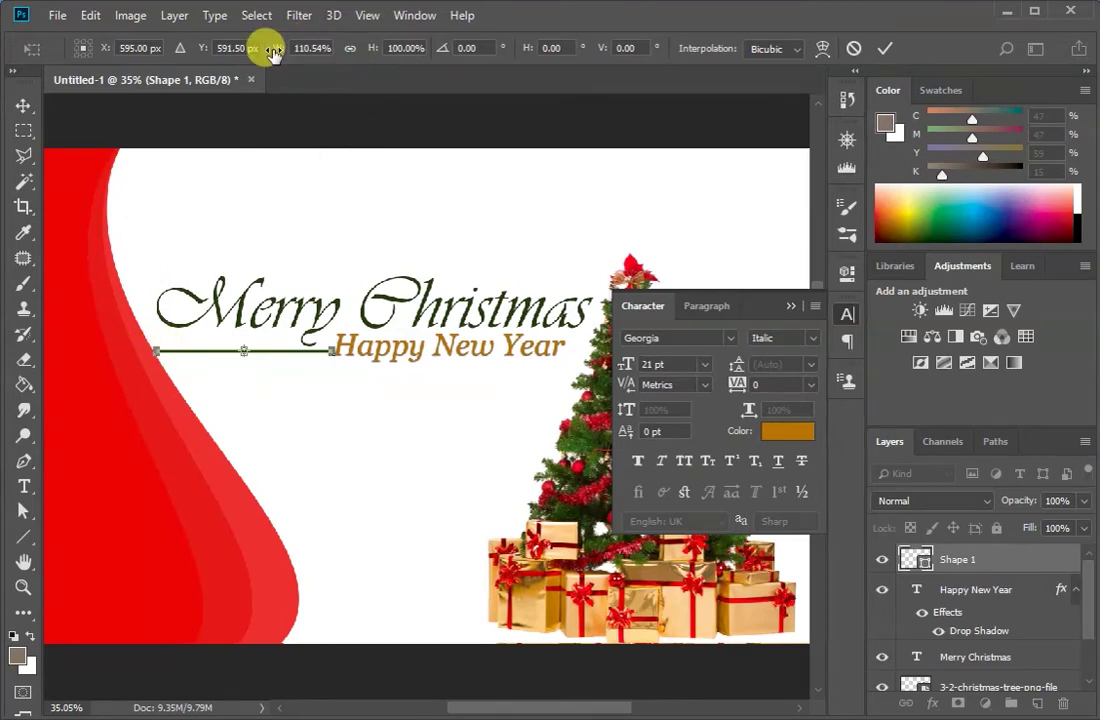
drag(273, 55, 270, 56)
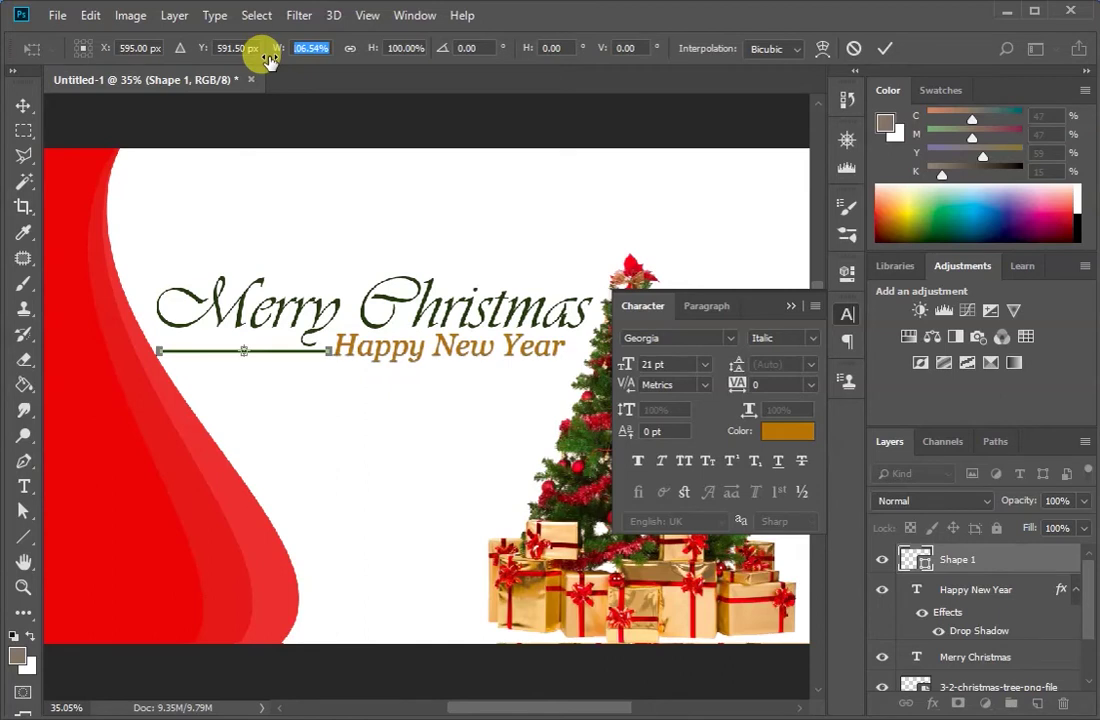
drag(269, 60, 266, 59)
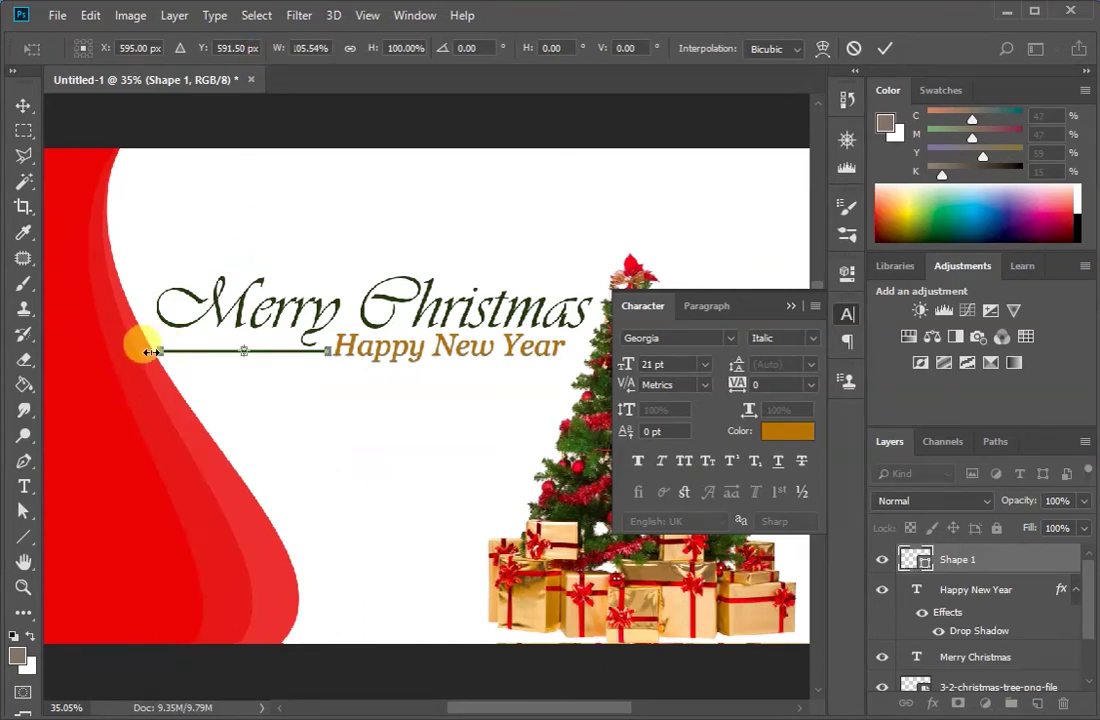
click(886, 49)
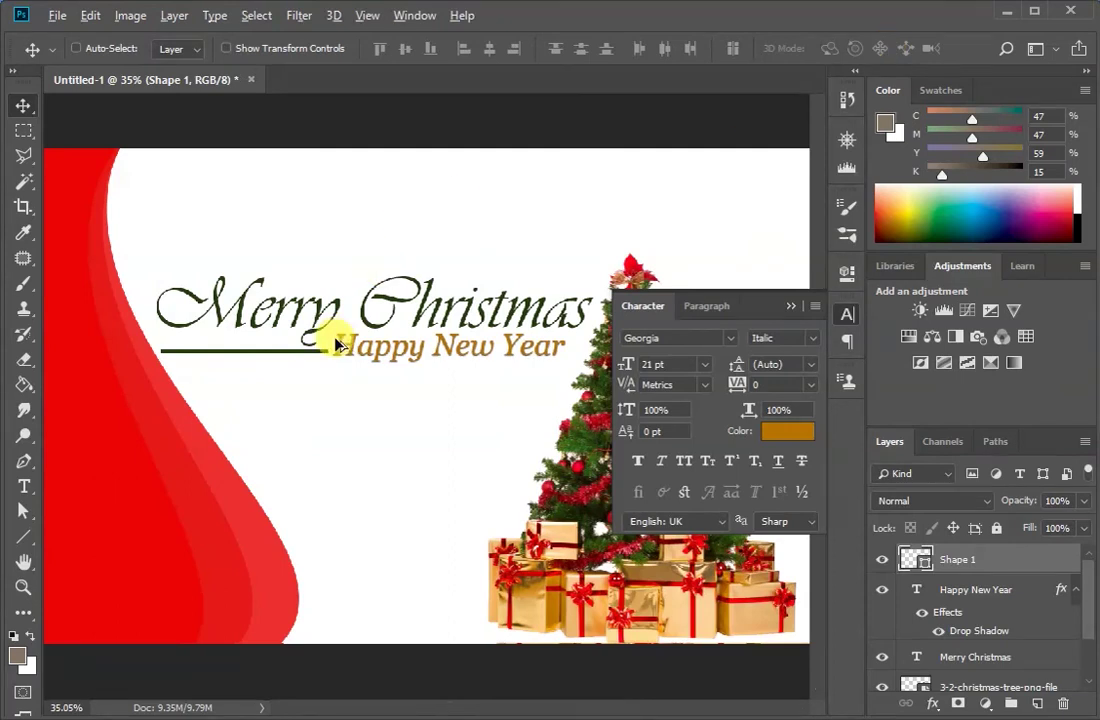
Shift the green line slightly lower beneath the greeting, and delete its Shape 1 layer from the card
scroll(331, 331, down, 3)
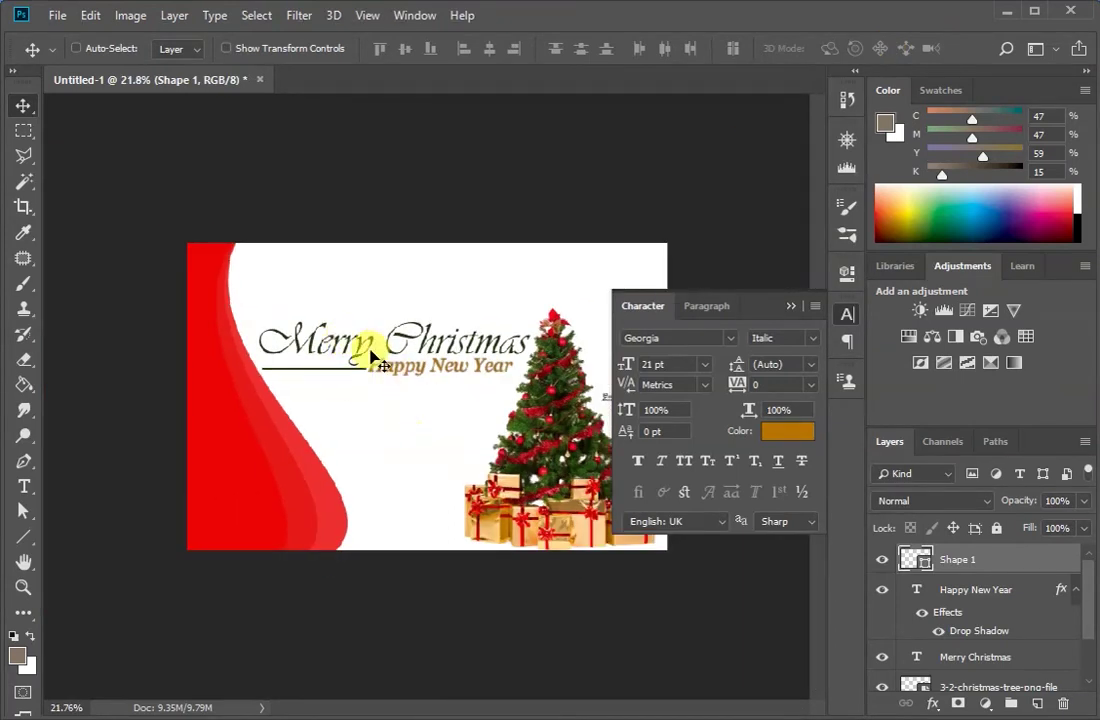
mouse_move(342, 376)
mouse_down()
mouse_move(344, 364)
mouse_move(351, 388)
mouse_up()
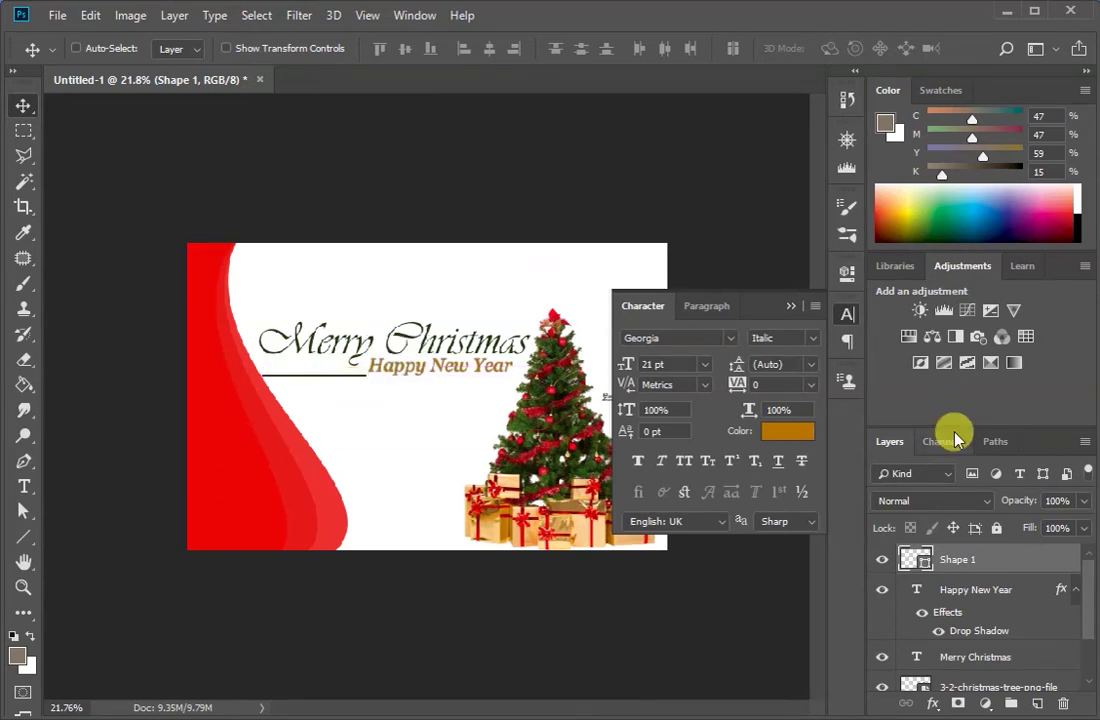
drag(990, 557, 1062, 703)
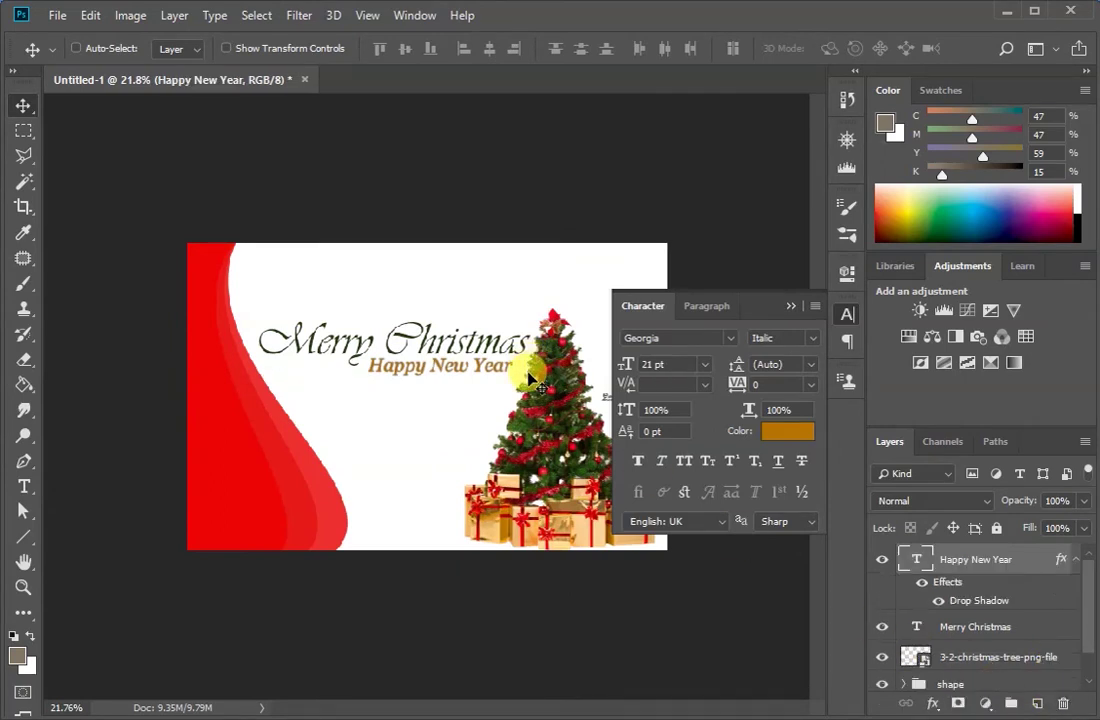
Collapse the character settings and move the Christmas tree slightly down toward the card's lower edge
click(791, 306)
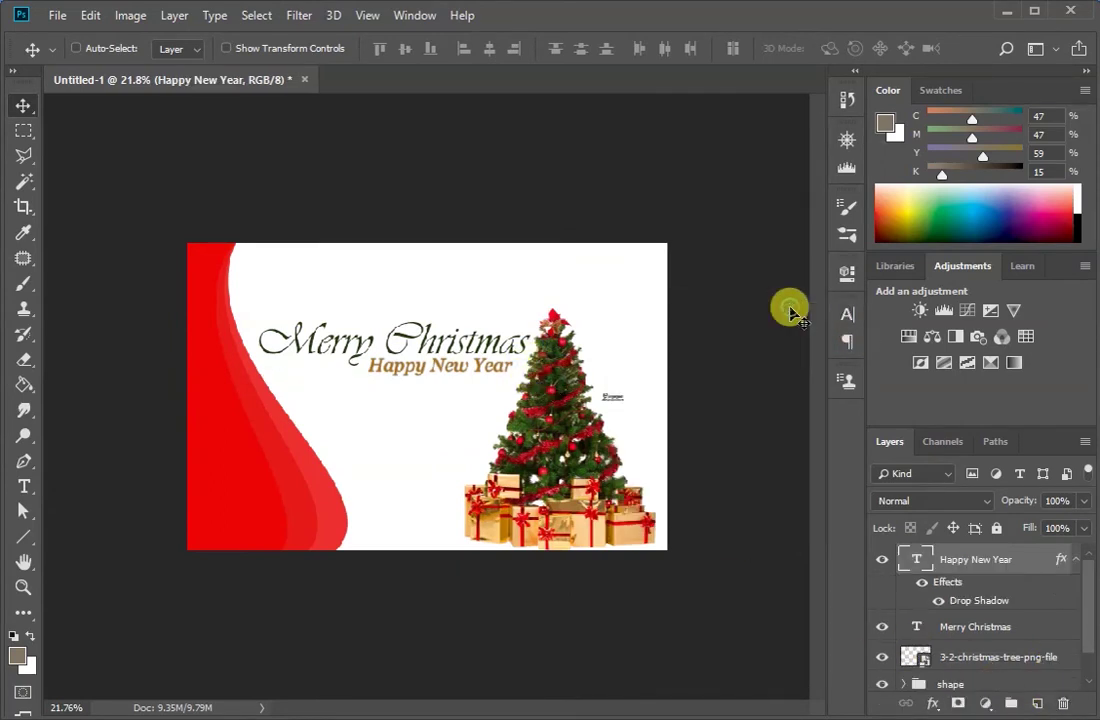
ctrl+click(574, 443)
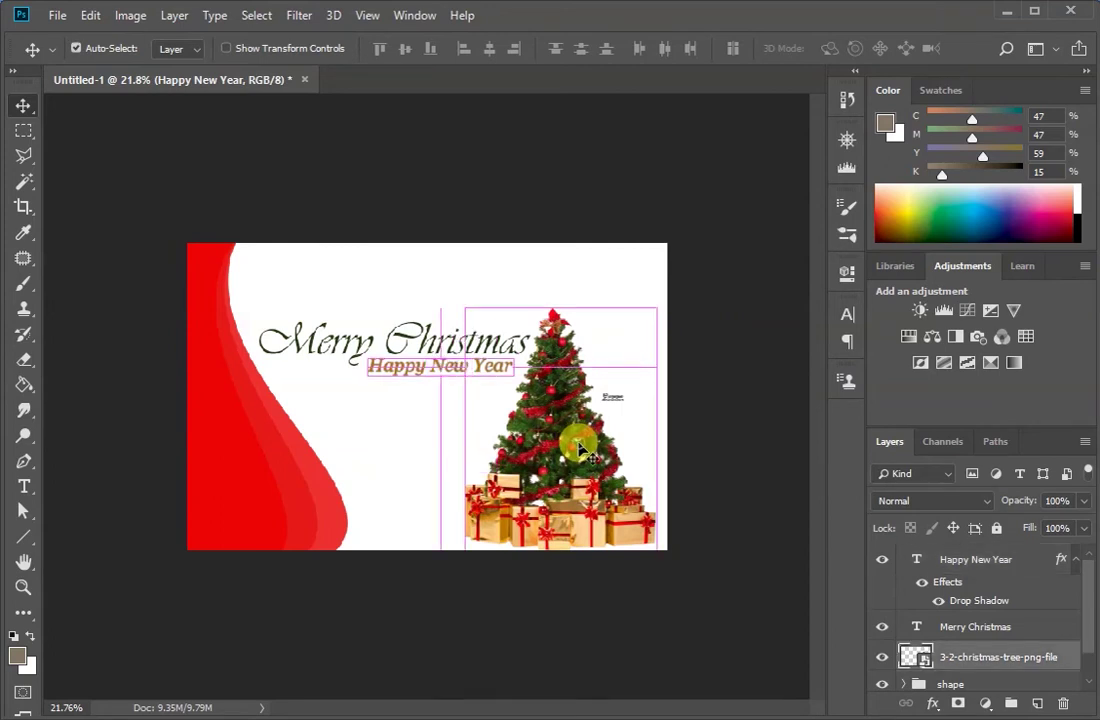
mouse_move(579, 445)
mouse_down()
mouse_move(575, 458)
mouse_move(559, 437)
mouse_move(583, 410)
mouse_move(577, 446)
mouse_up()
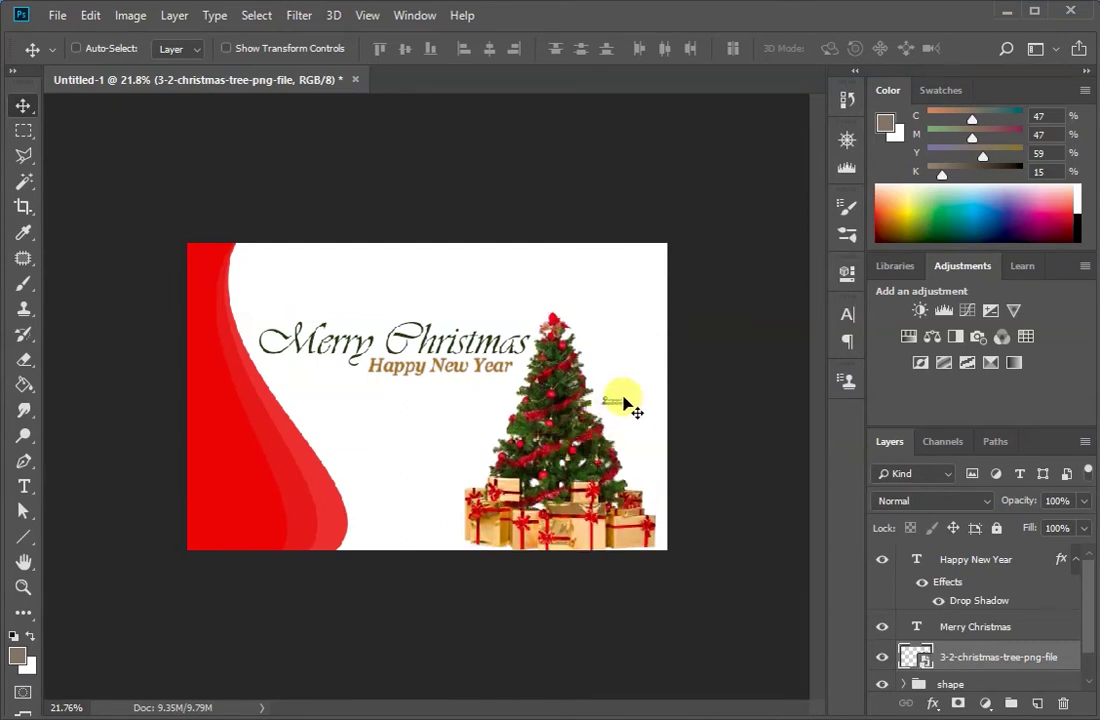
Open the Christmas tree smart object and erase the small watermark text beside the tree using a polygonal lasso selection
scroll(625, 403, up, 4)
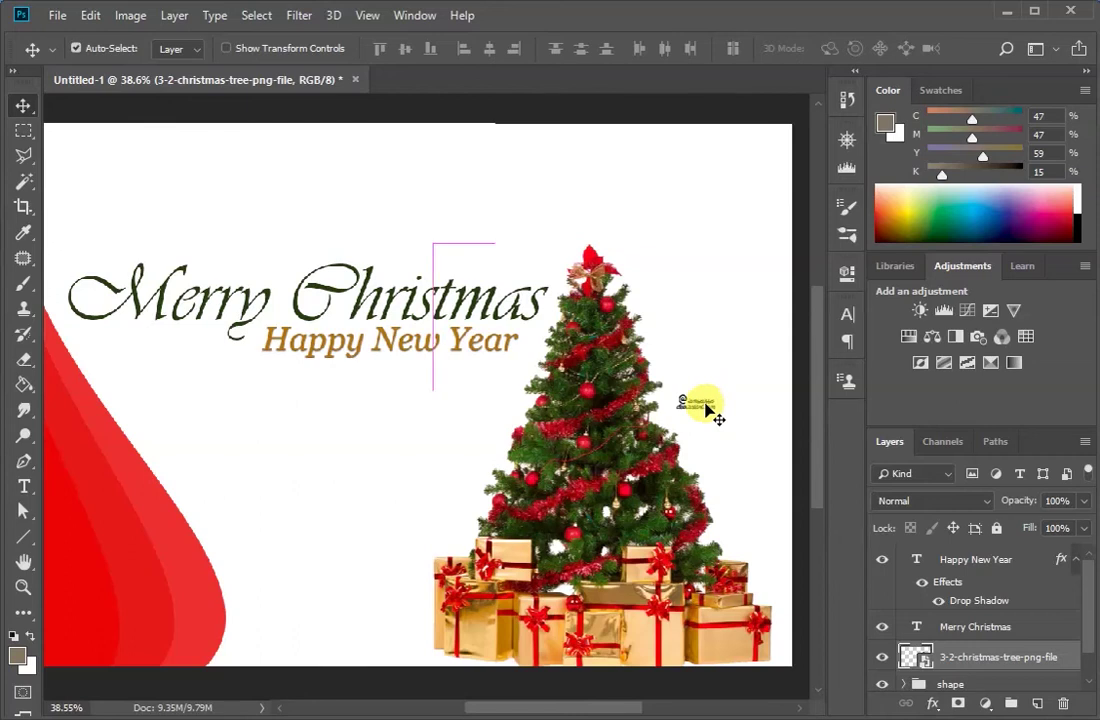
scroll(706, 410, right, 1)
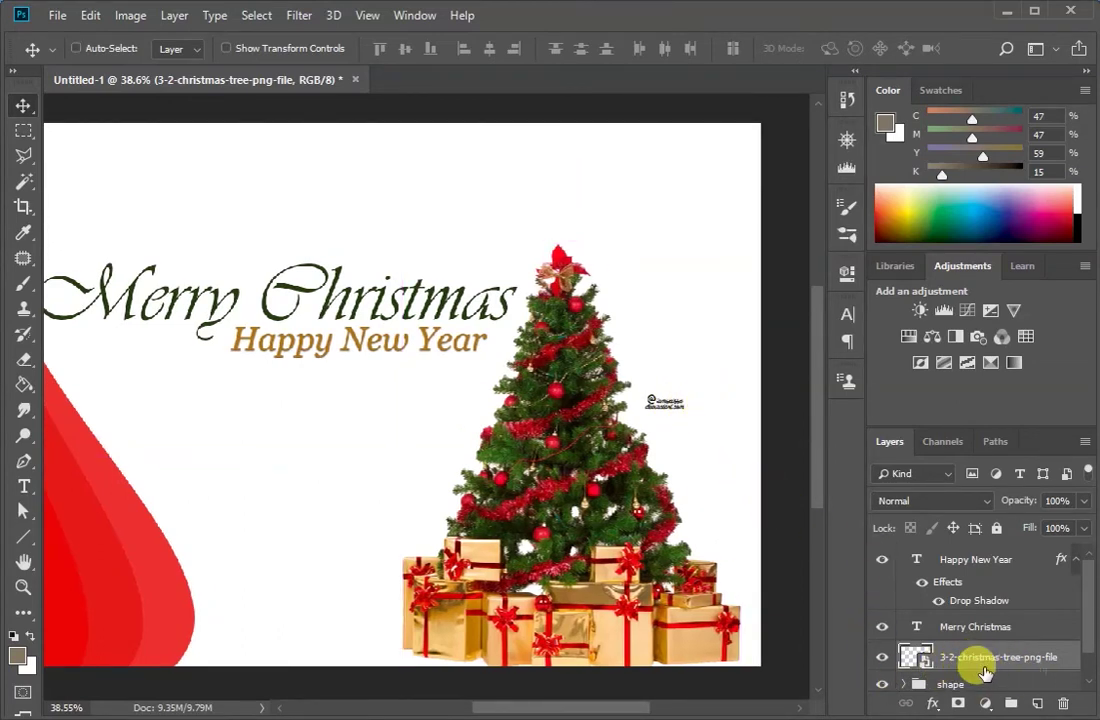
double_click(917, 660)
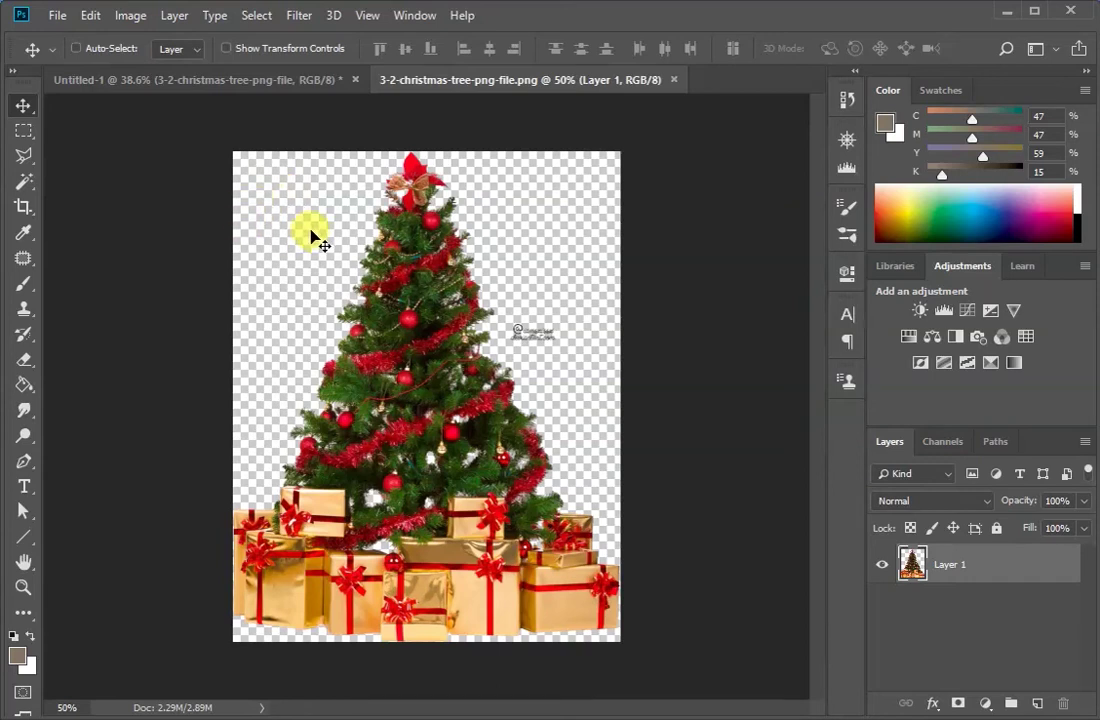
click(33, 157)
click(505, 299)
click(568, 322)
click(568, 361)
click(503, 350)
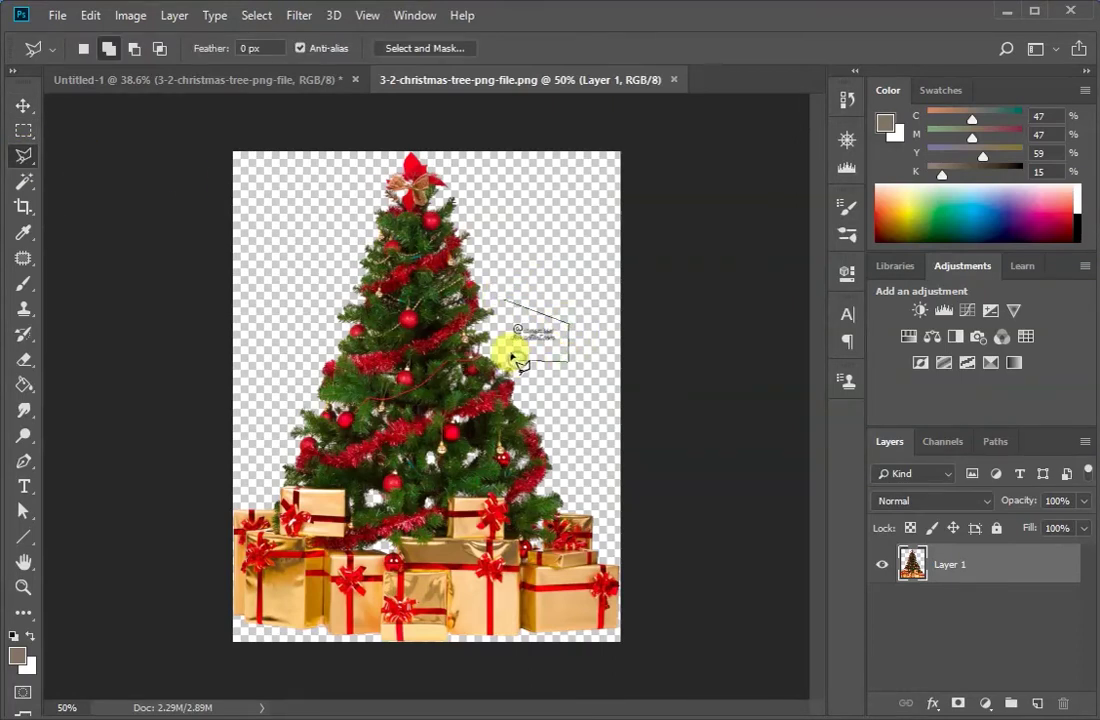
click(507, 302)
key(Delete)
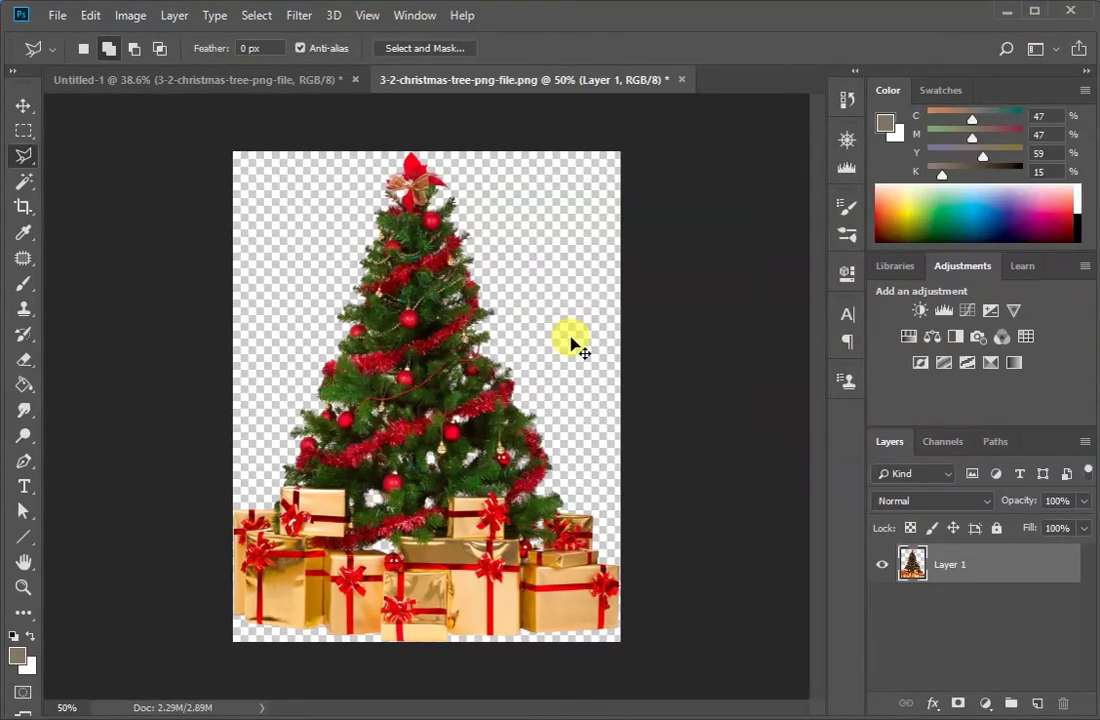
Save and close the edited 3-2-christmas-tree-png-file image, and check the updated tree on the card
key(ctrl+s)
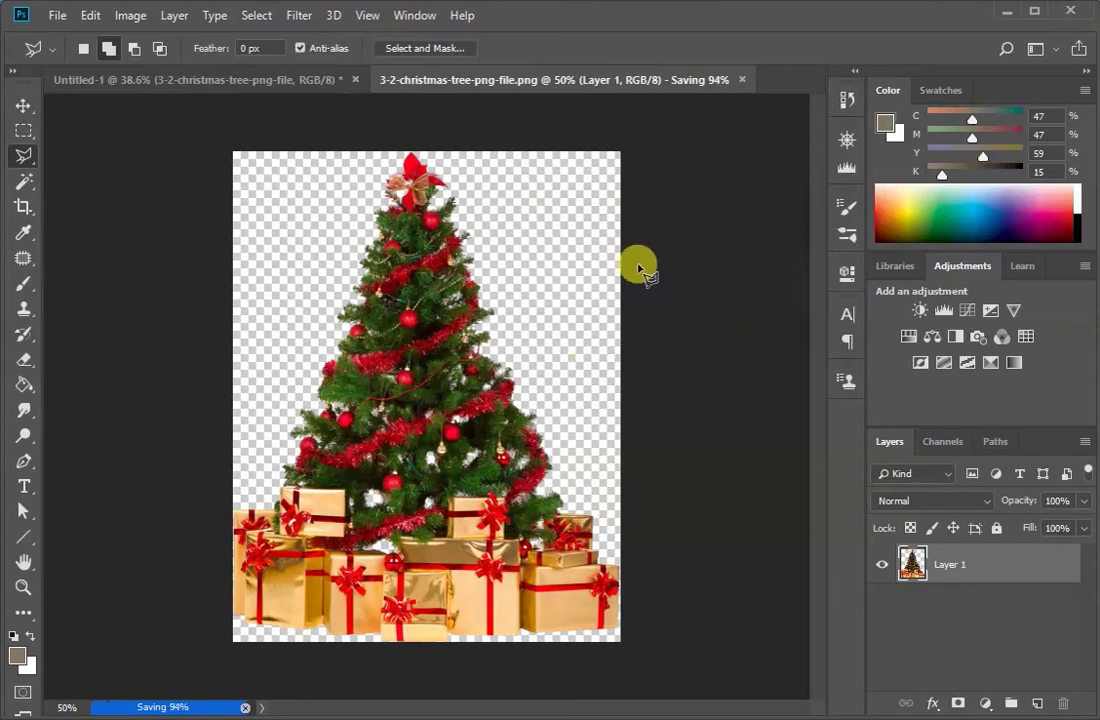
click(675, 80)
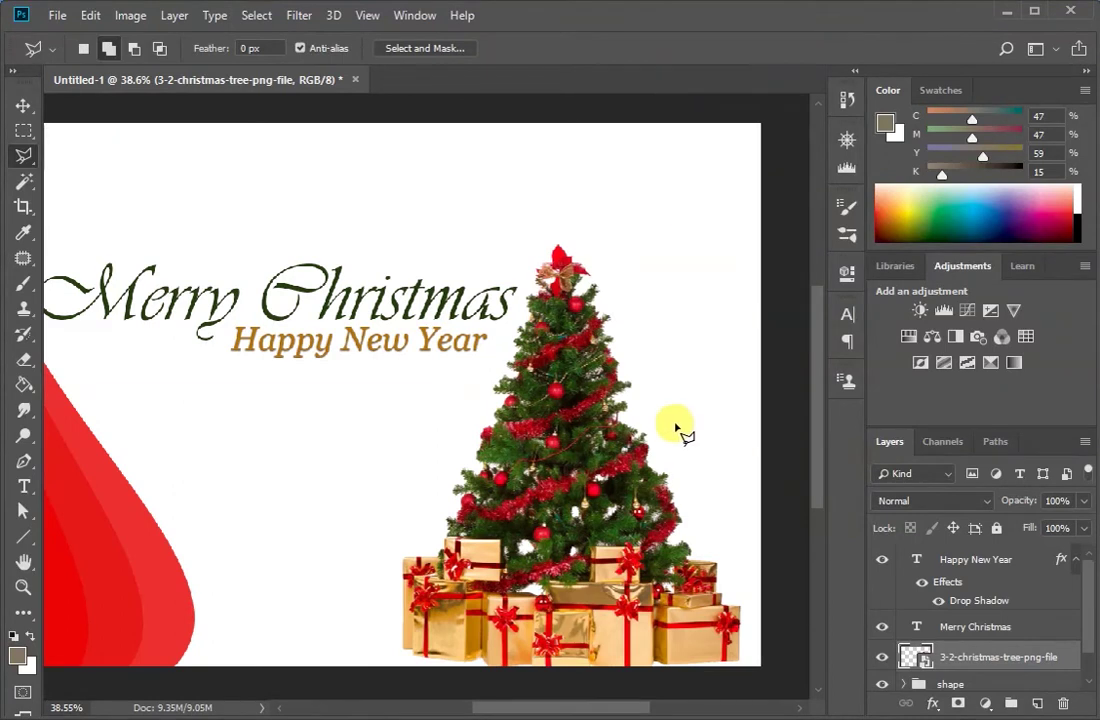
key(v)
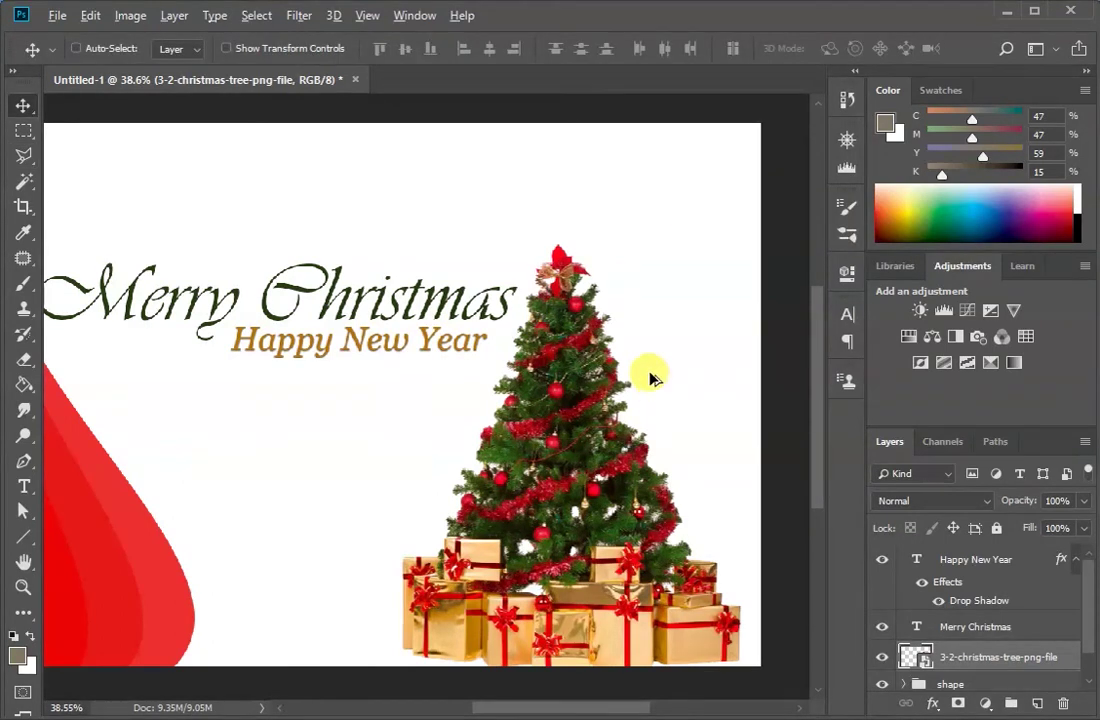
scroll(650, 378, down, 2)
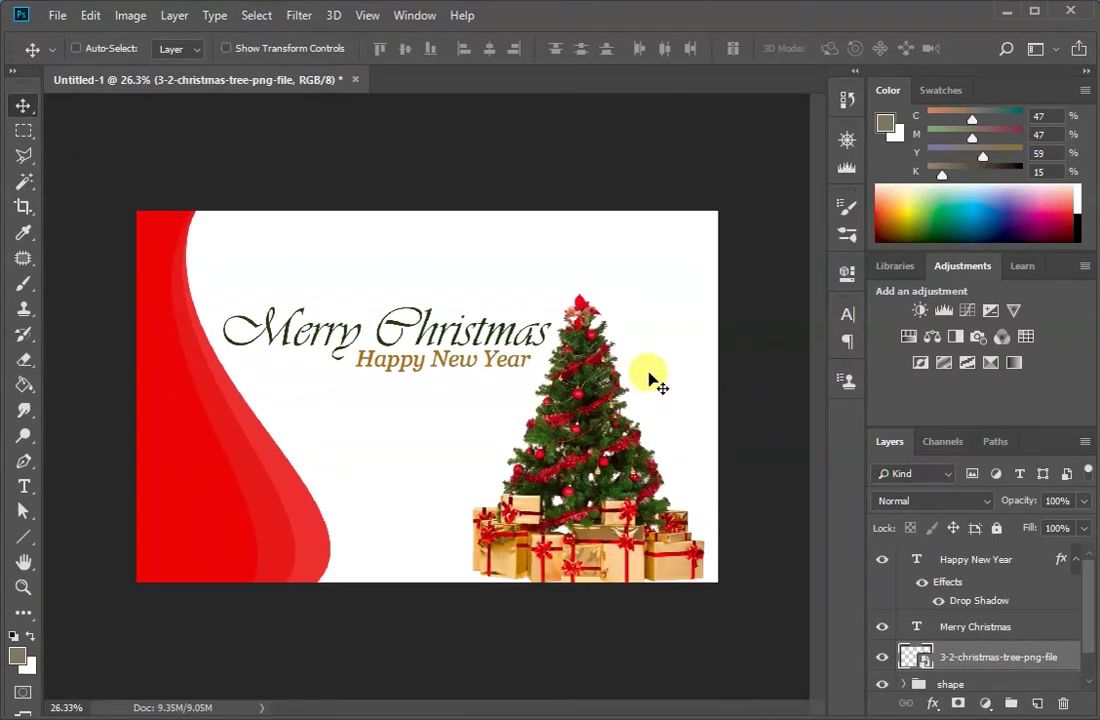
scroll(576, 367, up, 1)
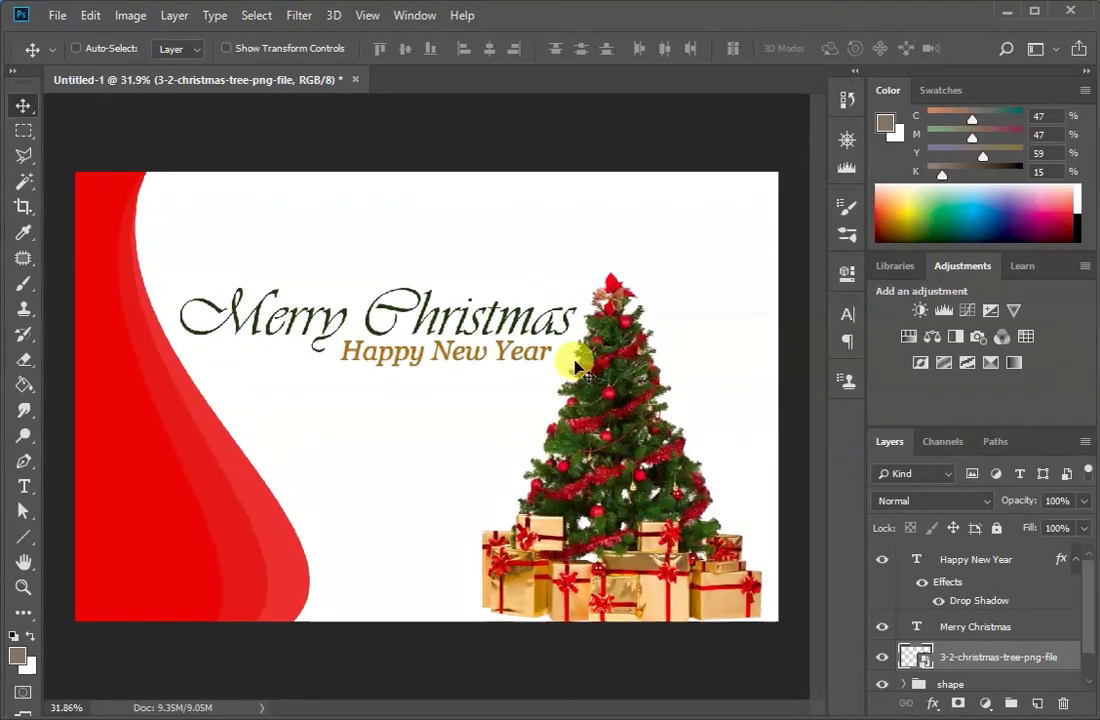
scroll(570, 361, down, 1)
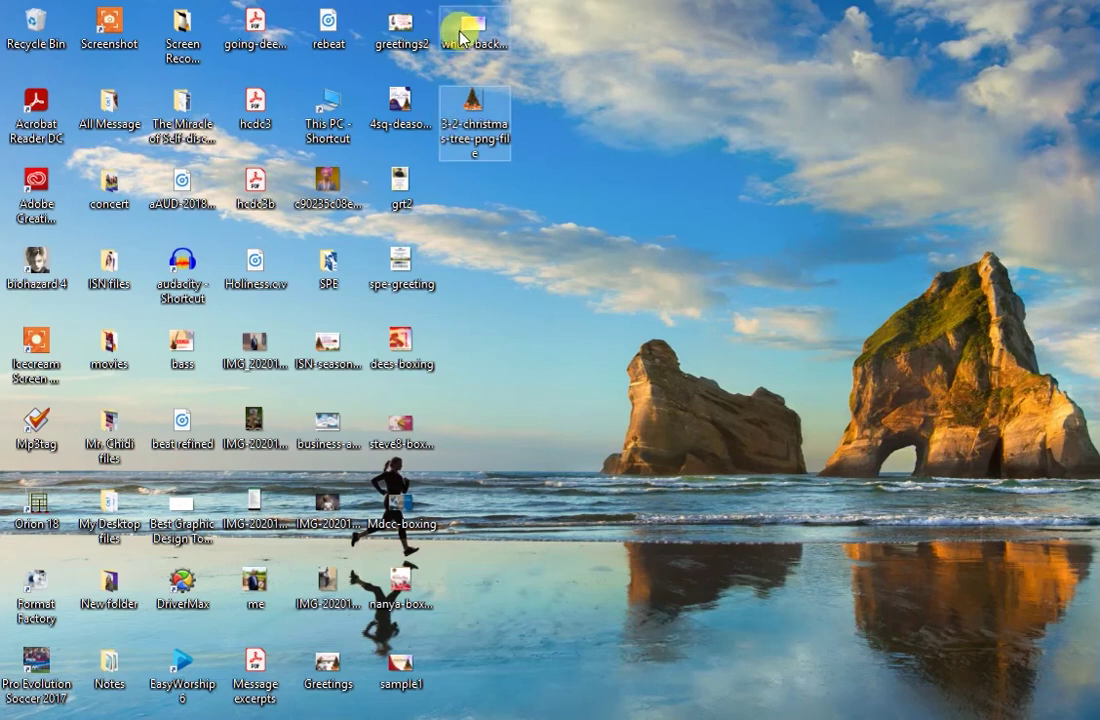
Place the white background image with colorful diagonal lines from the desktop, align it to the card's upper-left corner and scale it to about 132%
drag(464, 28, 385, 388)
drag(506, 385, 460, 353)
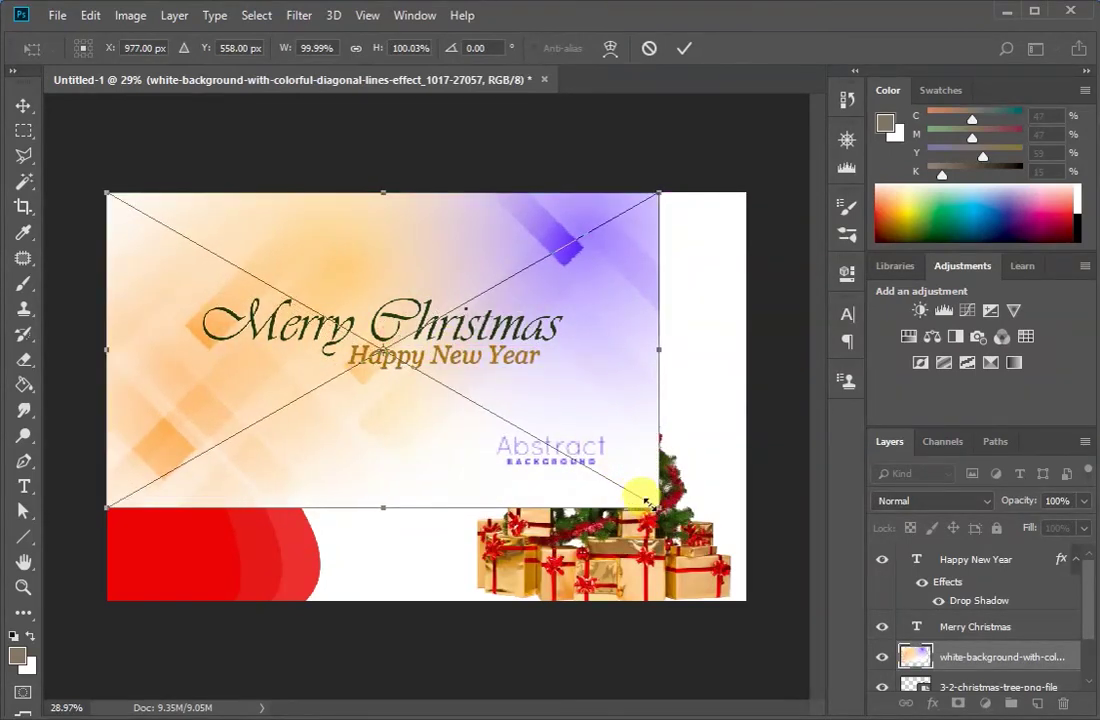
drag(654, 504, 795, 653)
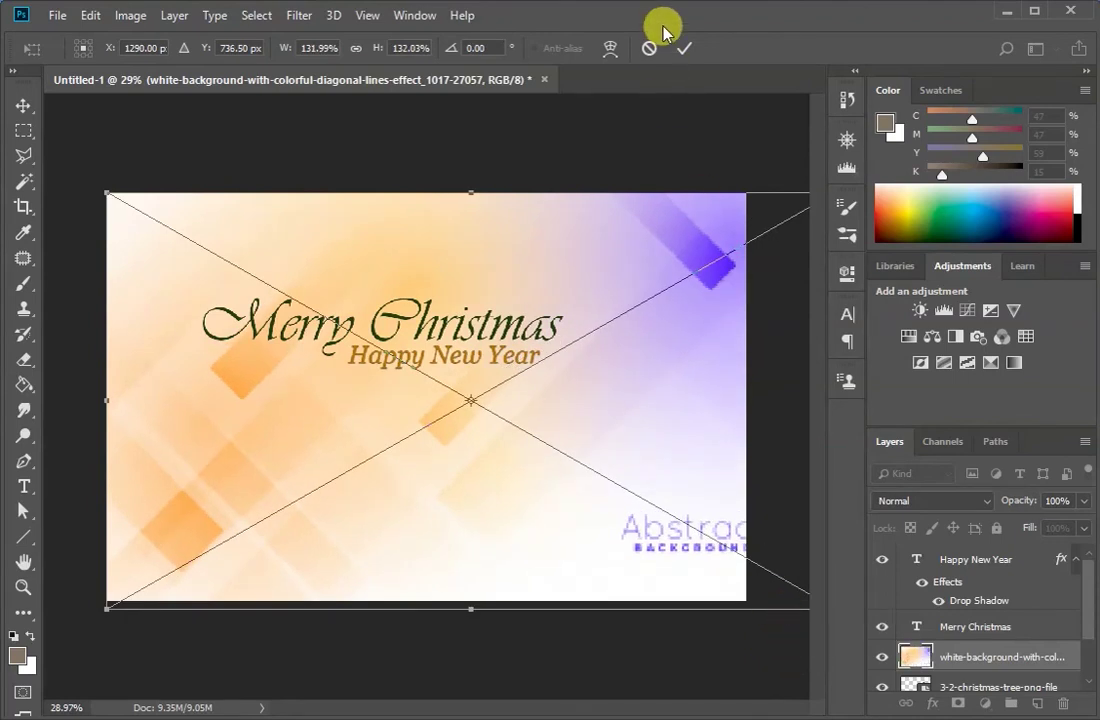
click(684, 48)
Move the diagonal-lines background layer below the shape group, just above Layer 0, and set its opacity to 60%
scroll(1064, 560, down, 1)
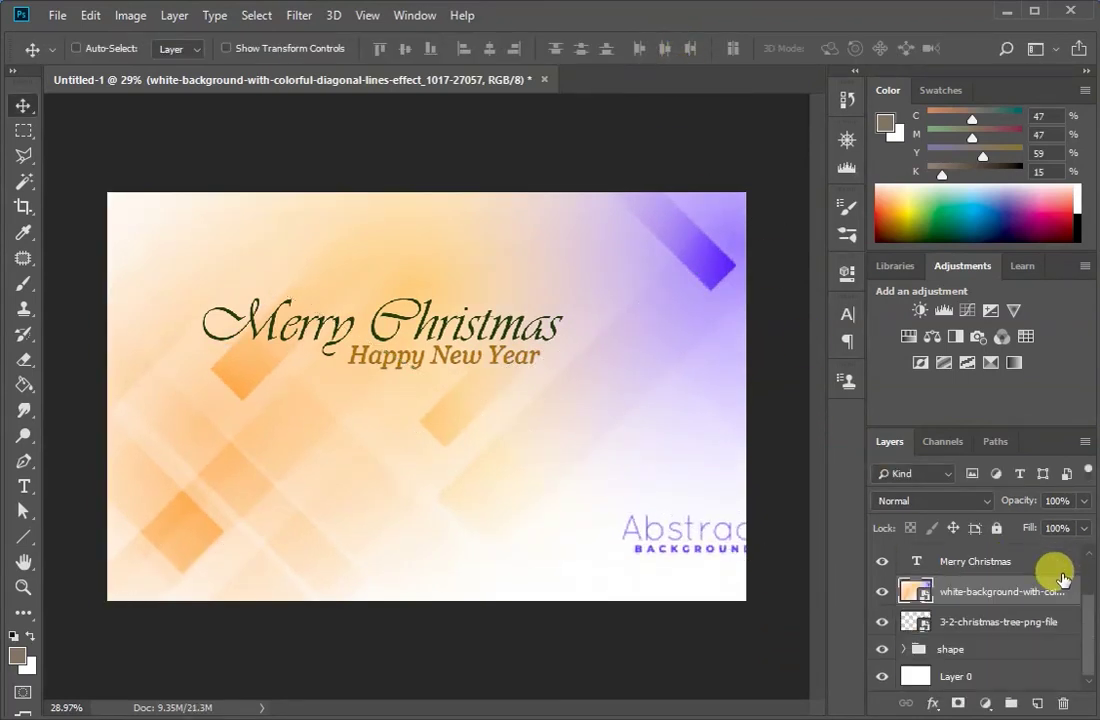
drag(1062, 580, 990, 668)
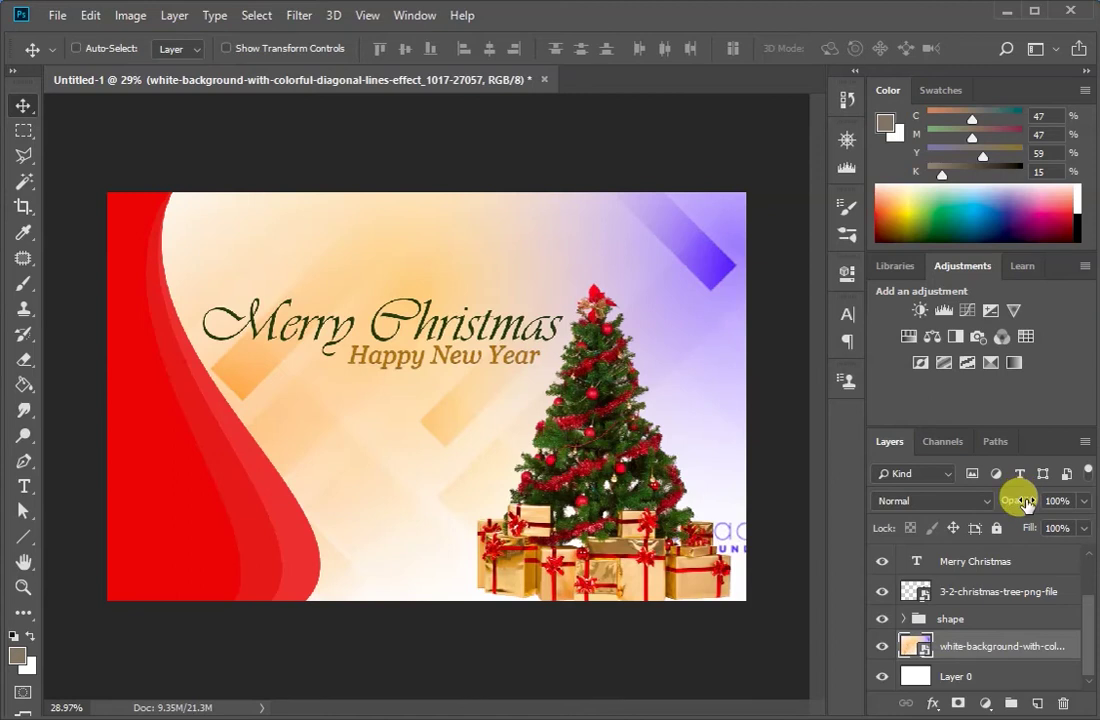
drag(1025, 507, 1056, 499)
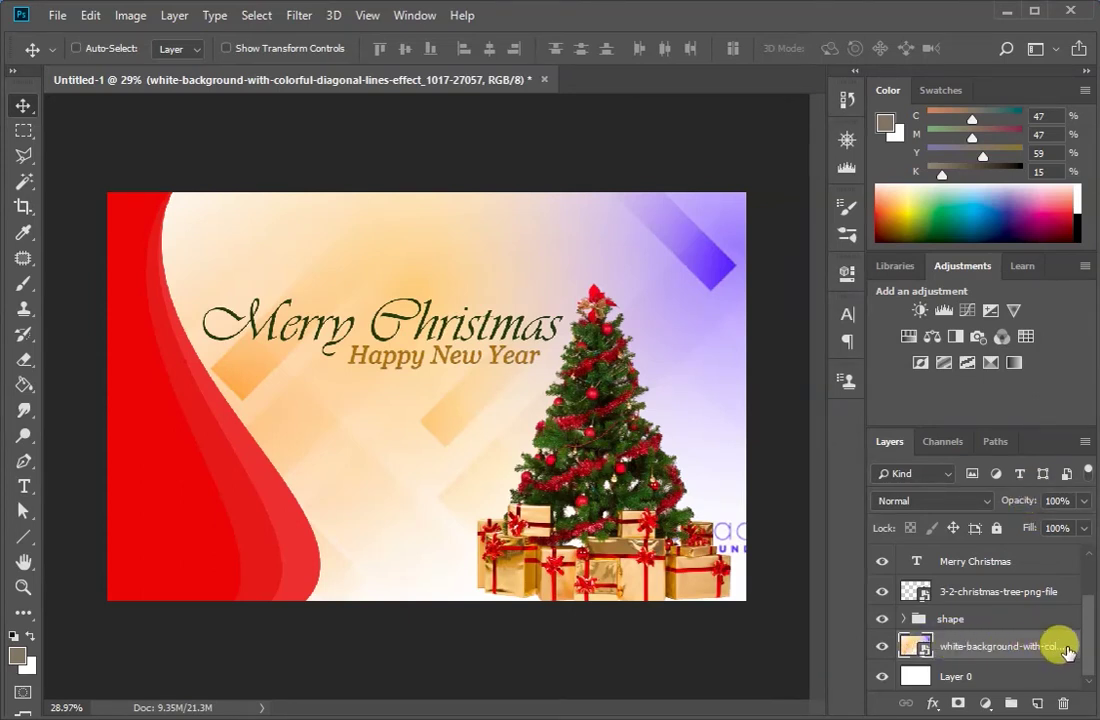
drag(1030, 503, 877, 528)
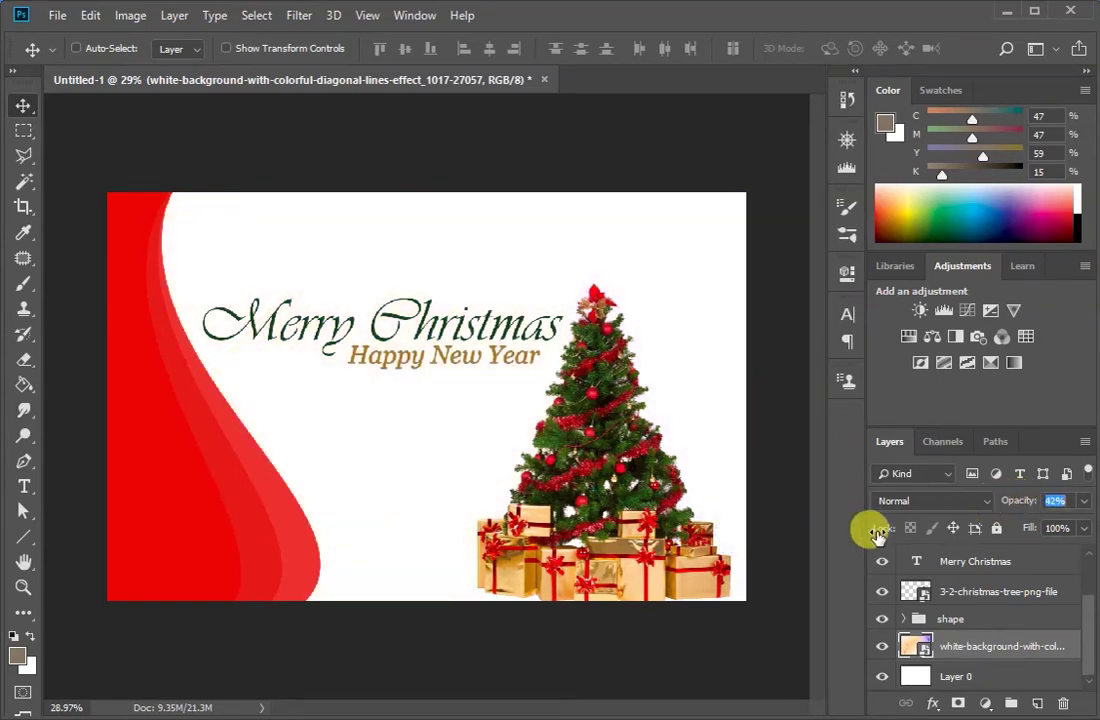
drag(737, 541, 857, 525)
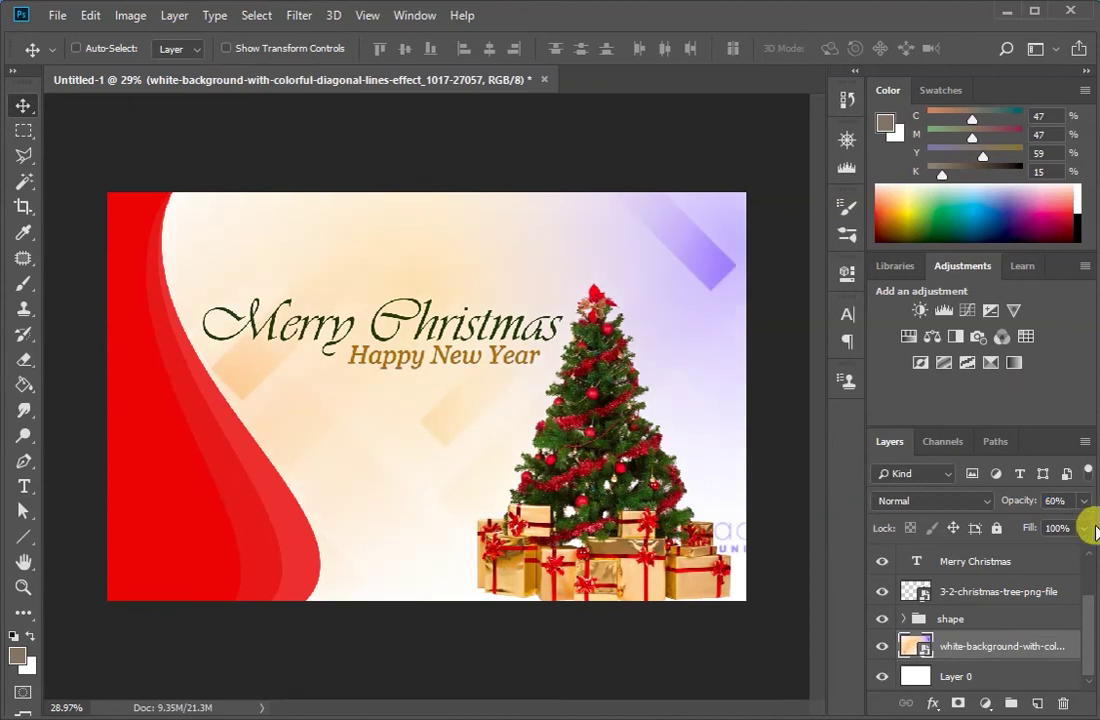
Compare the card with the diagonal-lines background hidden and shown, and examine the area behind the gifts at the lower-right corner
click(882, 647)
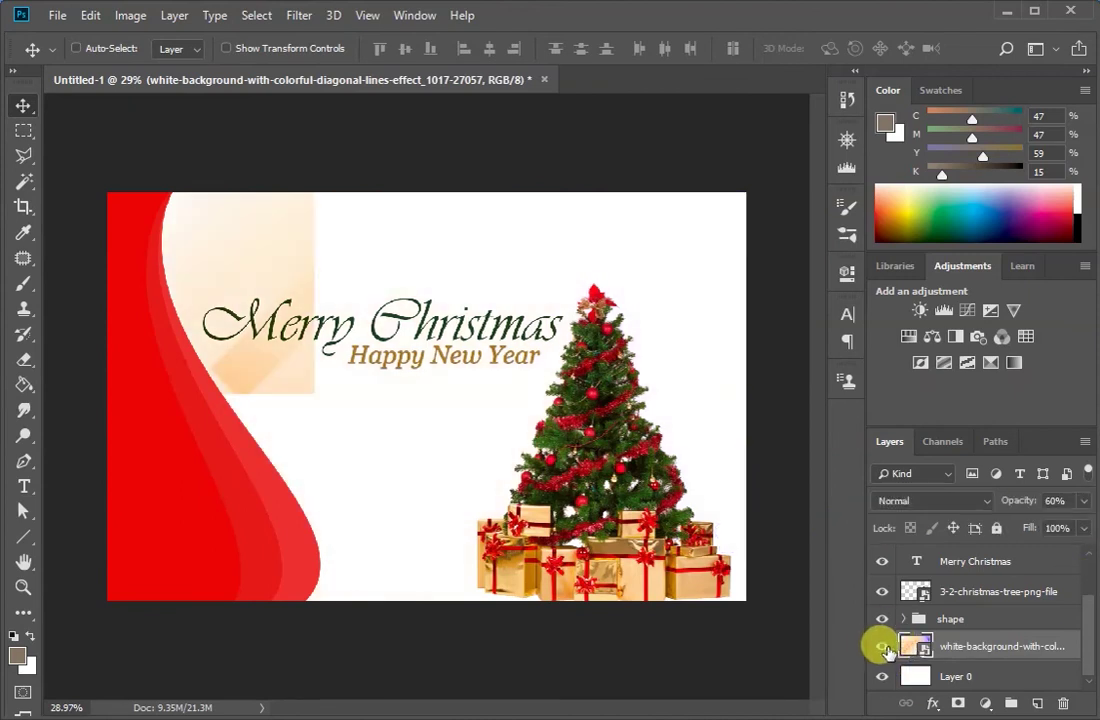
click(883, 648)
click(884, 649)
click(883, 648)
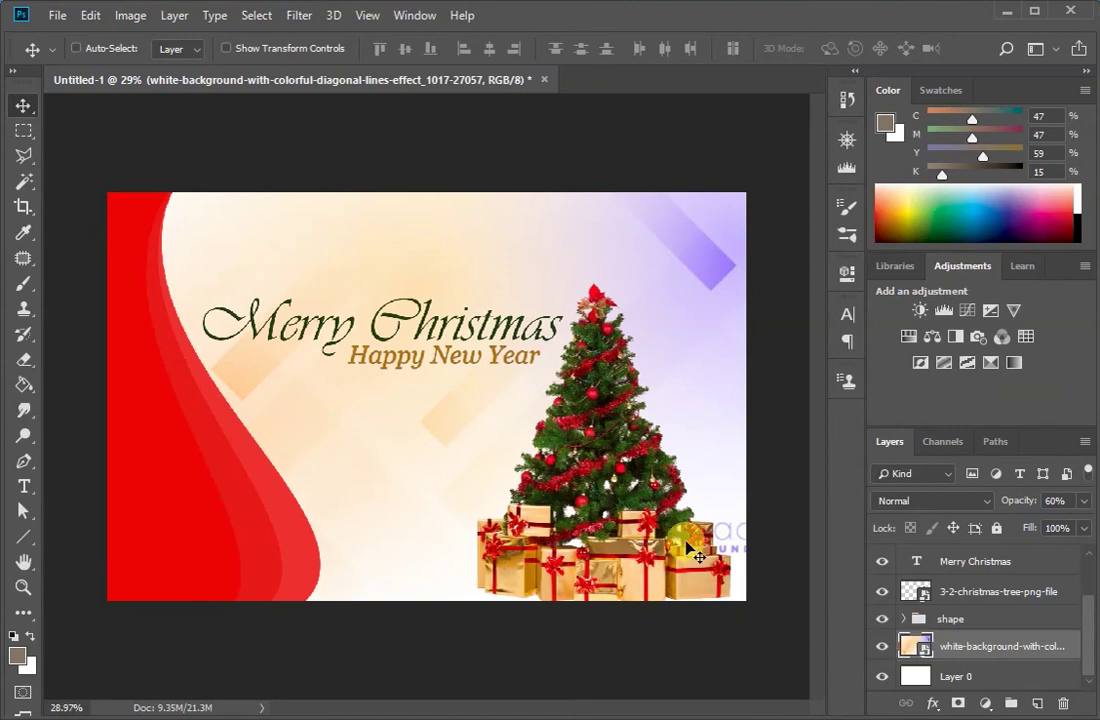
scroll(670, 525, down, 2)
scroll(670, 525, up, 2)
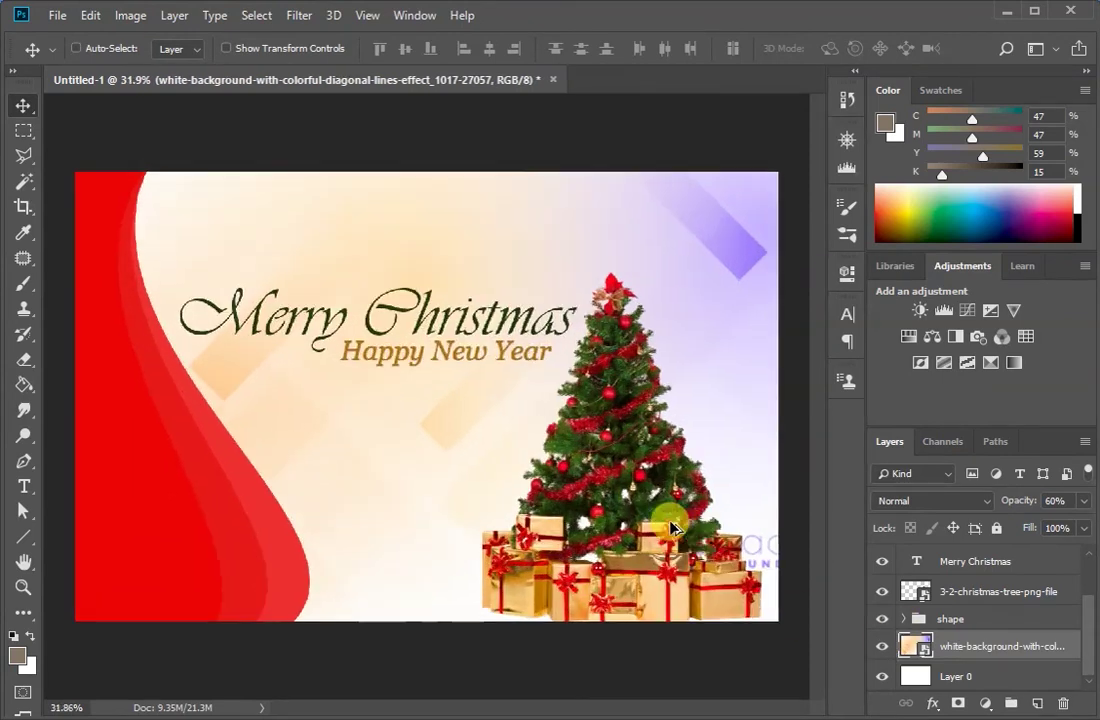
scroll(670, 527, down, 1)
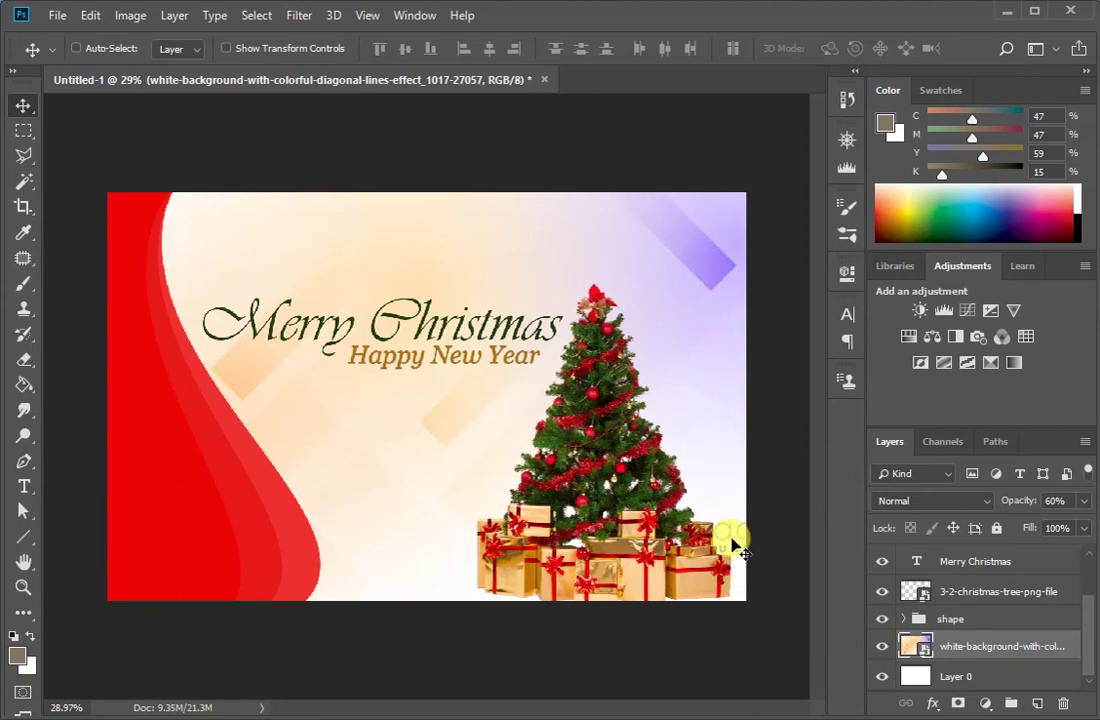
scroll(740, 550, up, 3)
scroll(749, 552, down, 2)
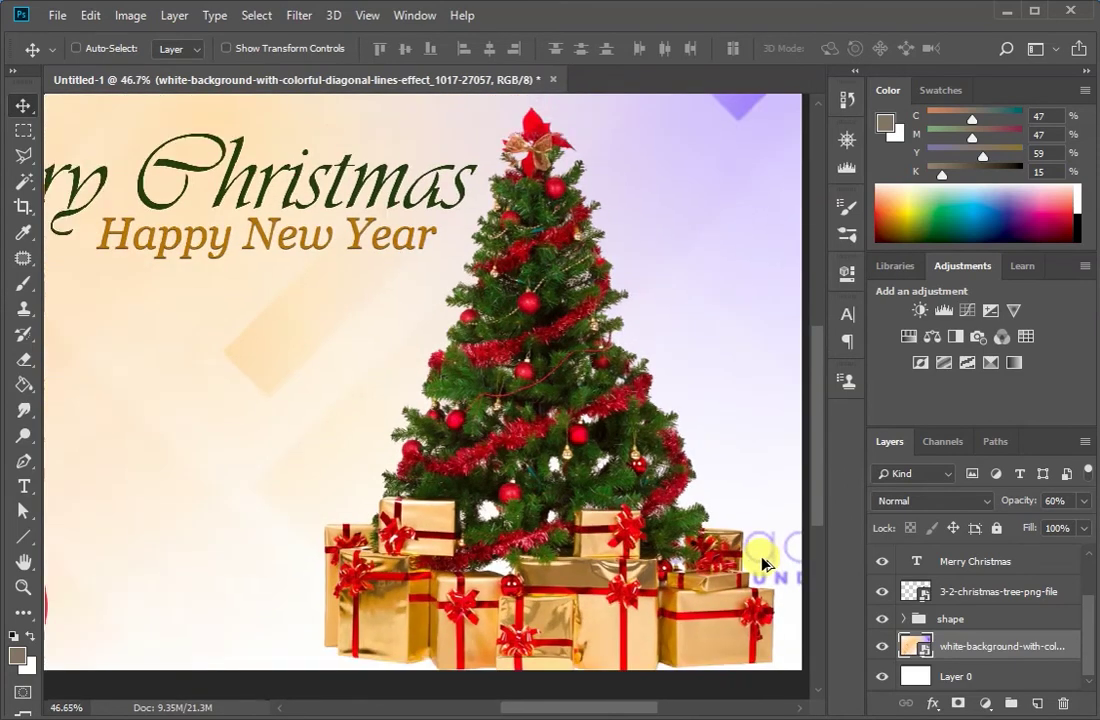
scroll(762, 557, down, 1)
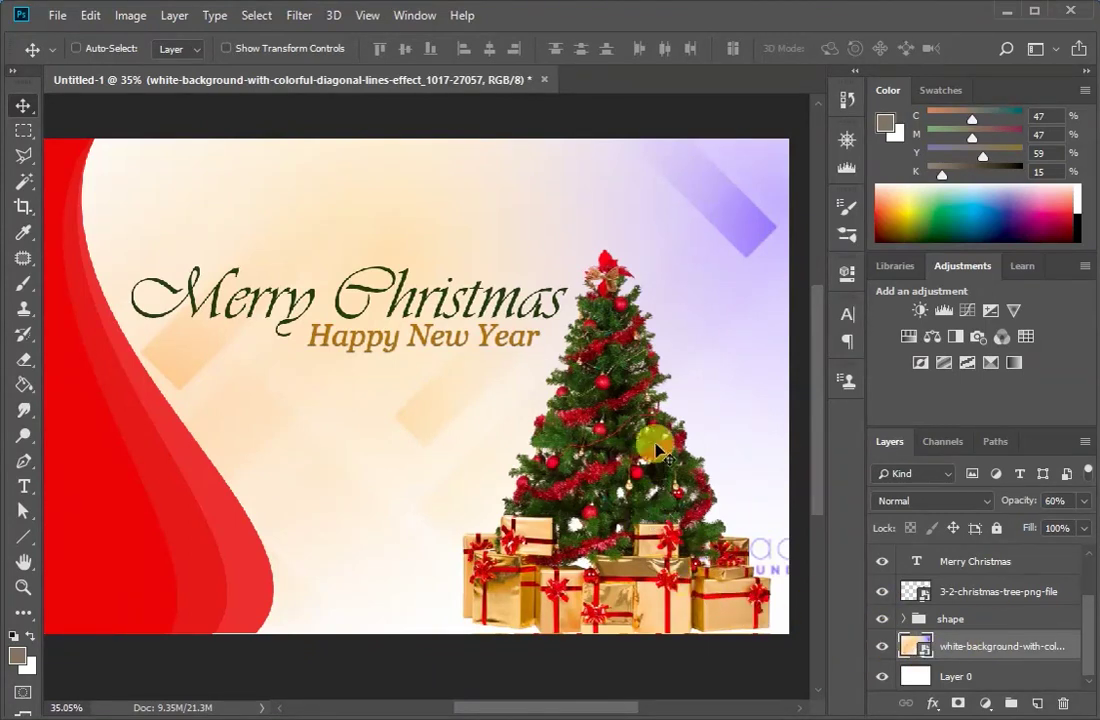
Open the diagonal-lines background's smart object contents and patch out the "Abstract BACKGROUND" text with the clean area beside it
double_click(925, 655)
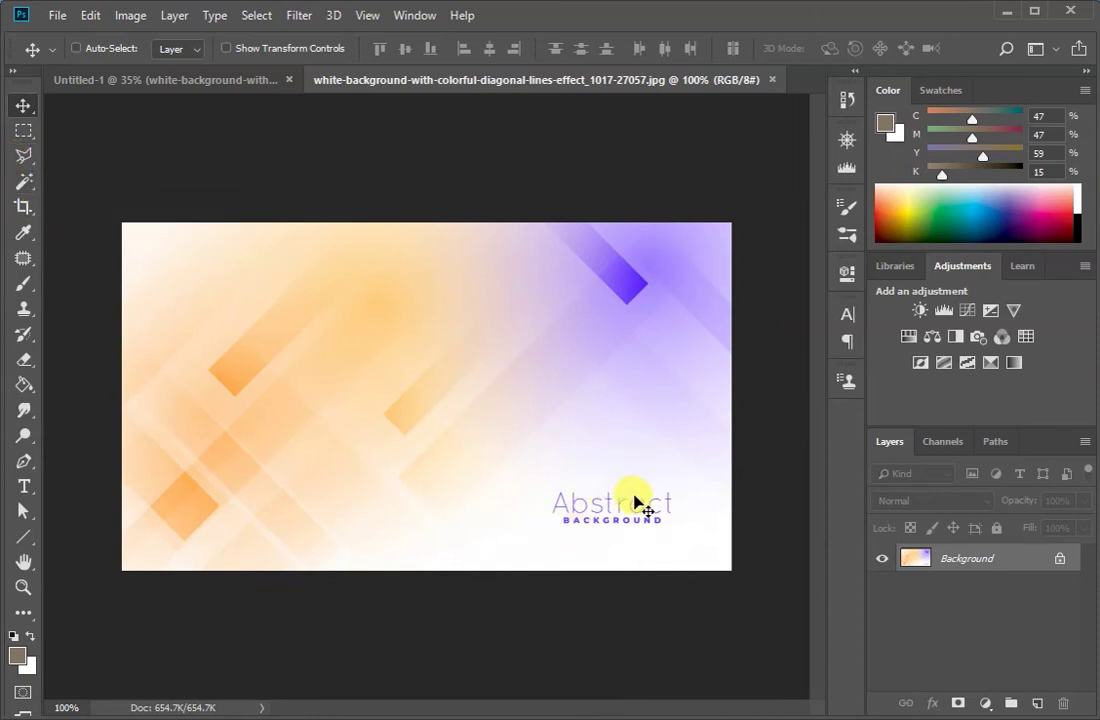
alt+click(24, 259)
mouse_move(549, 484)
mouse_down()
mouse_move(652, 479)
mouse_move(679, 489)
mouse_move(685, 520)
mouse_move(671, 536)
mouse_move(558, 539)
mouse_move(544, 485)
mouse_move(575, 511)
mouse_move(437, 524)
mouse_up()
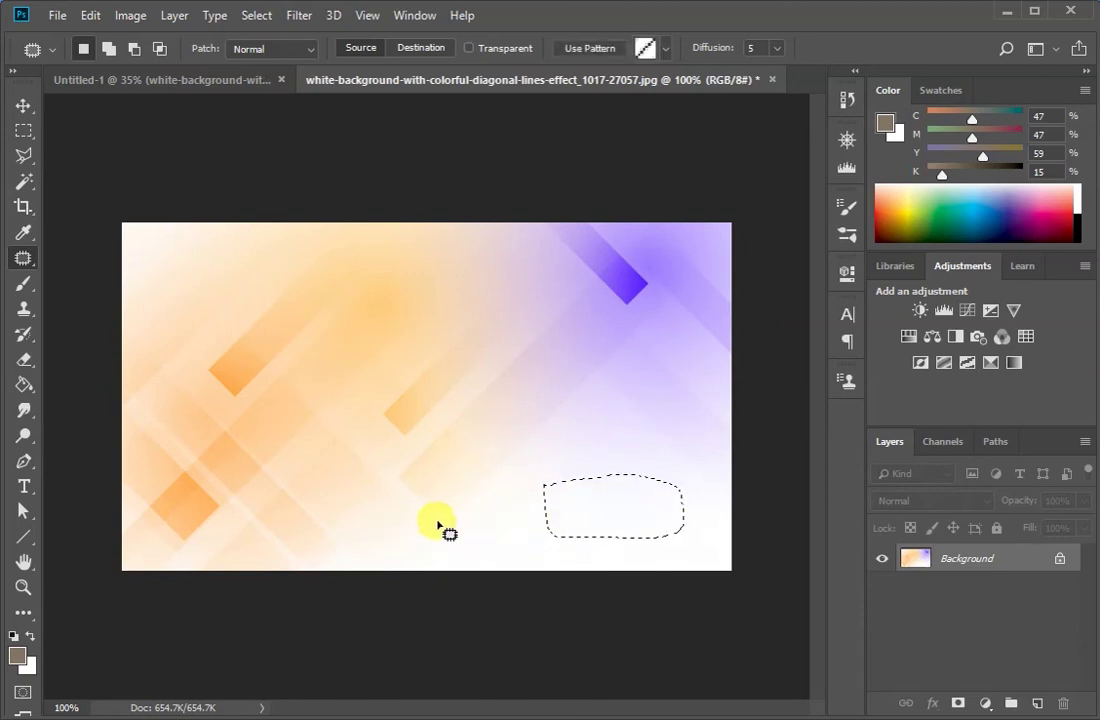
key(ctrl+d)
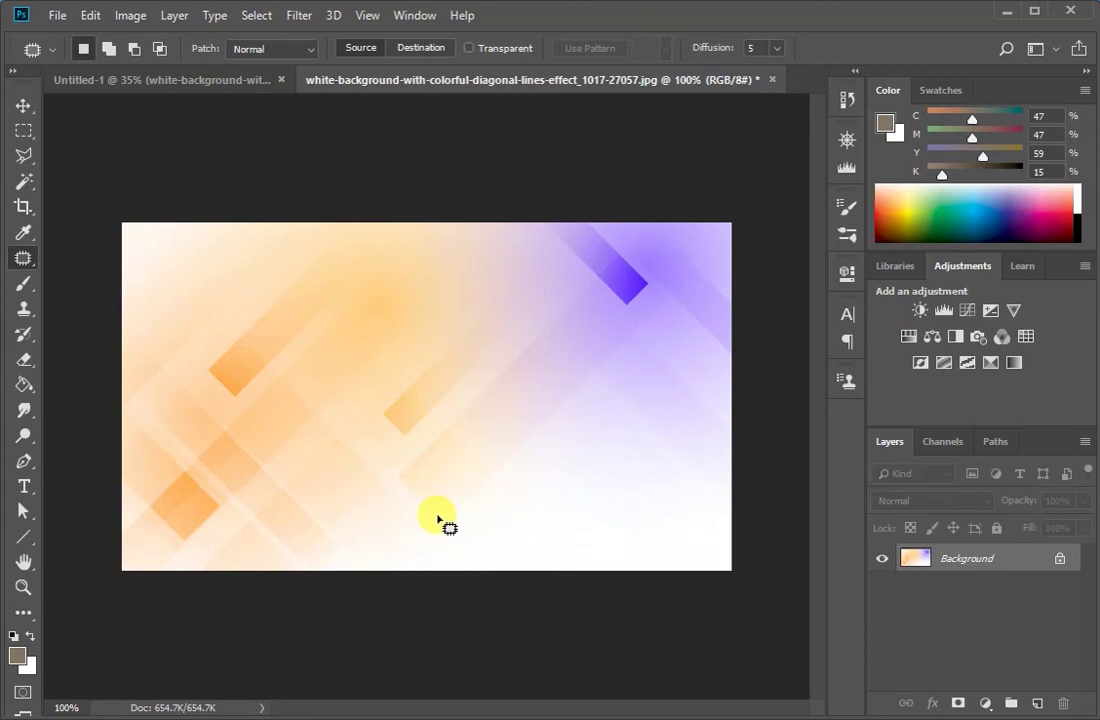
Save the patched background as a JPEG at Maximum quality 12 and close it to return to the card
key(ctrl+s)
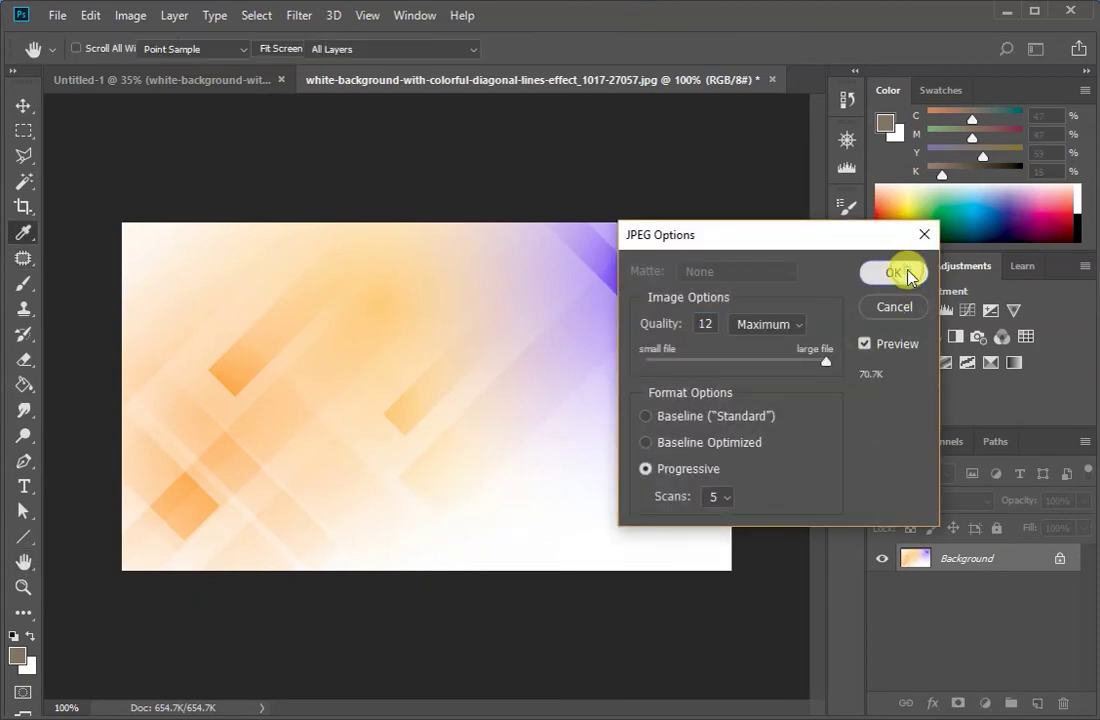
click(906, 273)
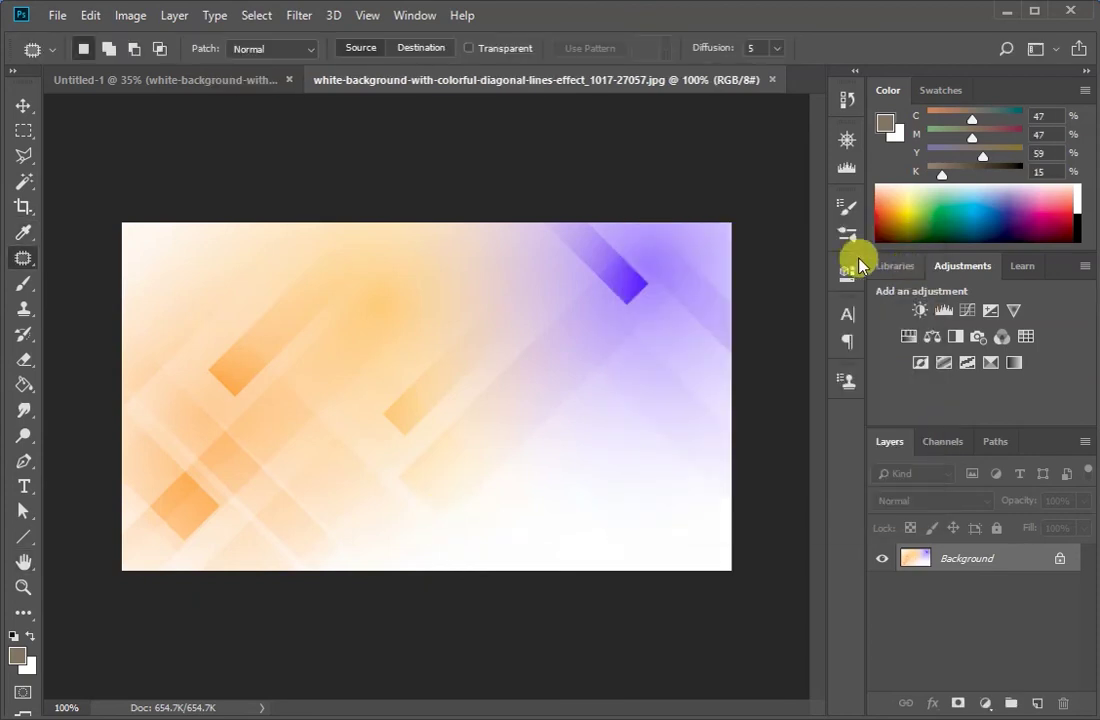
click(772, 80)
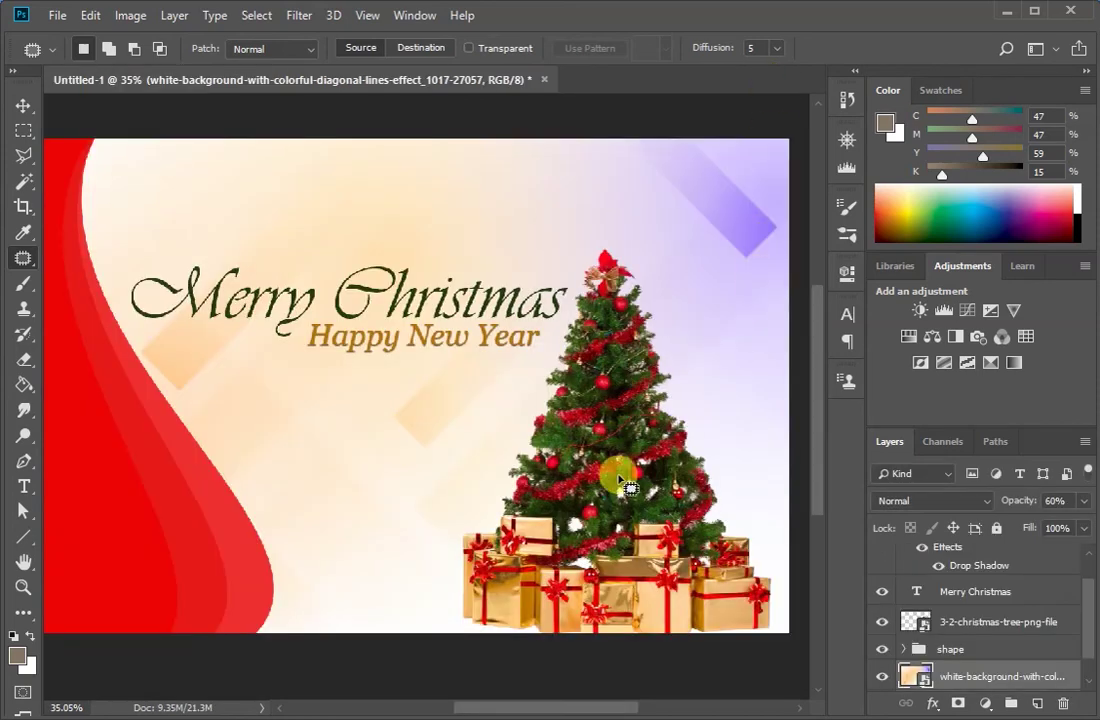
key(v)
Crop the card's right edge inward to the outermost gifts, making the canvas about 2072 px wide
scroll(590, 488, down, 3)
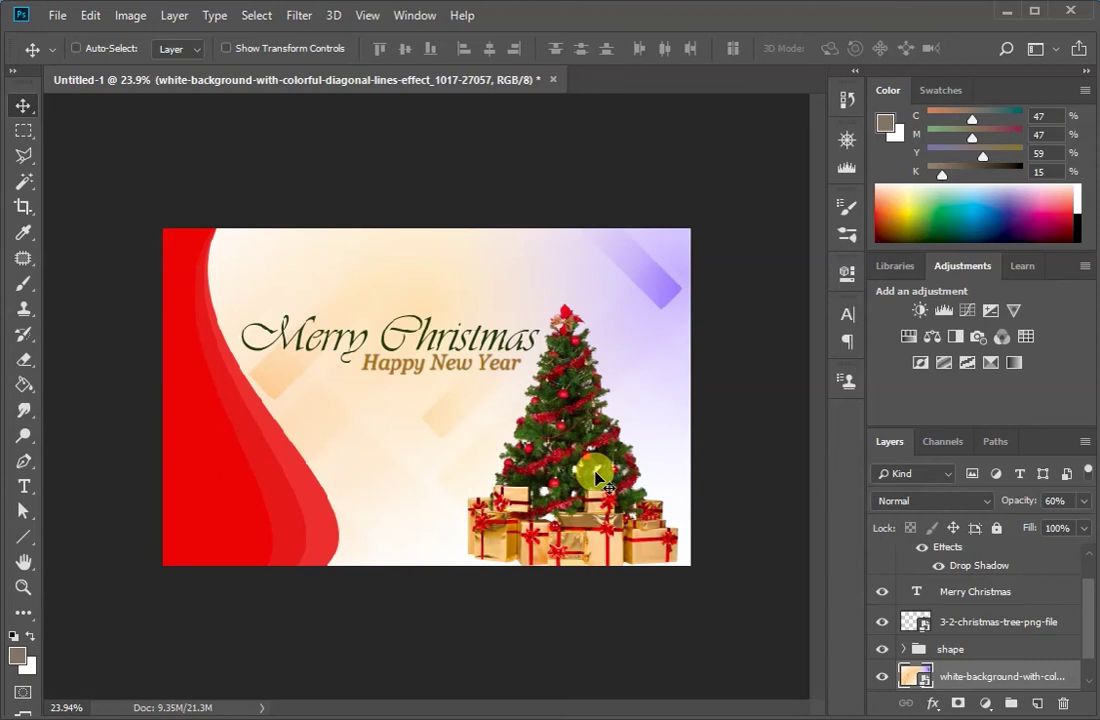
scroll(592, 470, up, 2)
scroll(590, 464, down, 2)
key(c)
drag(683, 400, 661, 406)
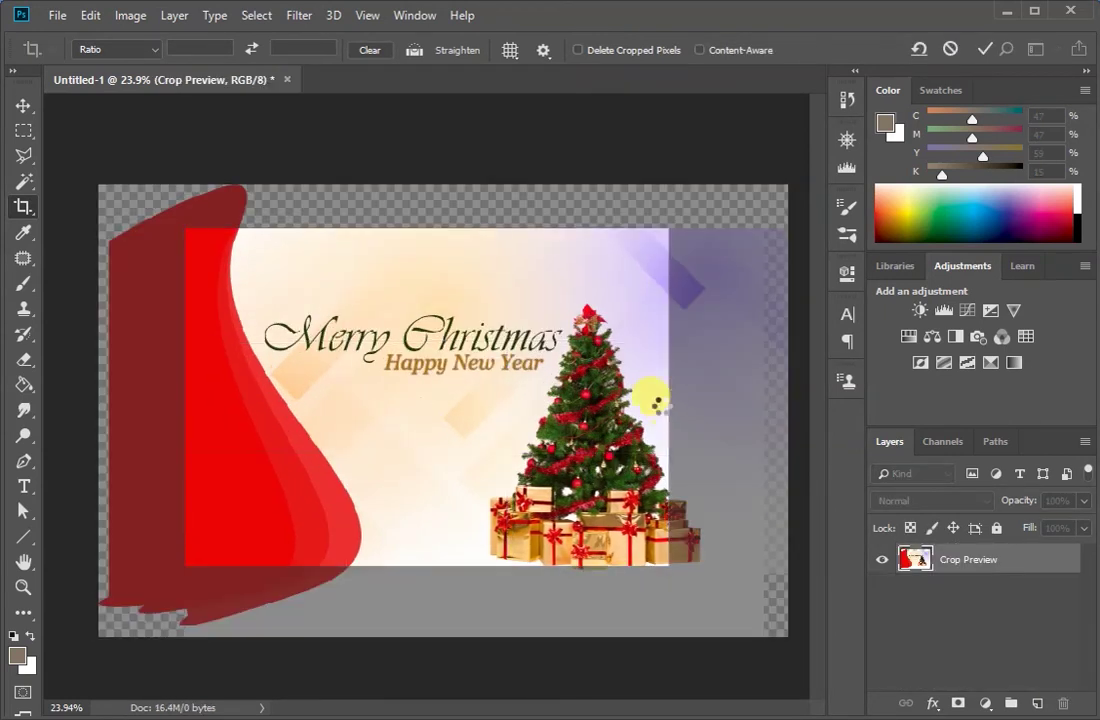
key(Return)
key(v)
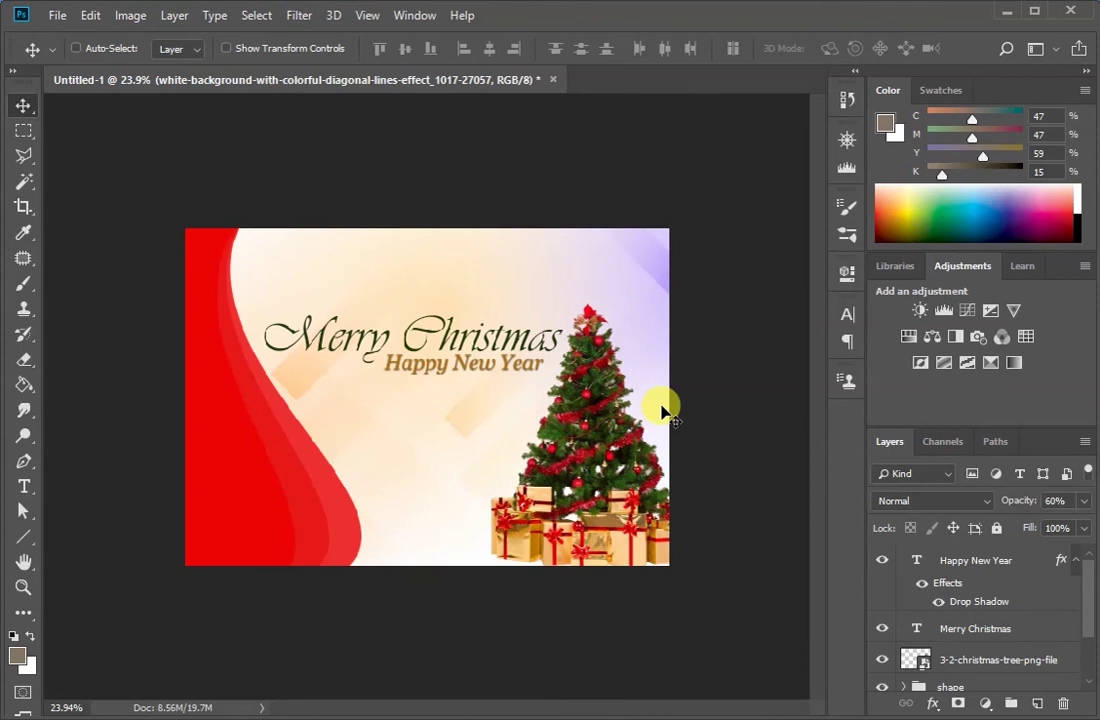
key(ctrl+plus)
scroll(361, 484, up, 1)
scroll(361, 484, down, 1)
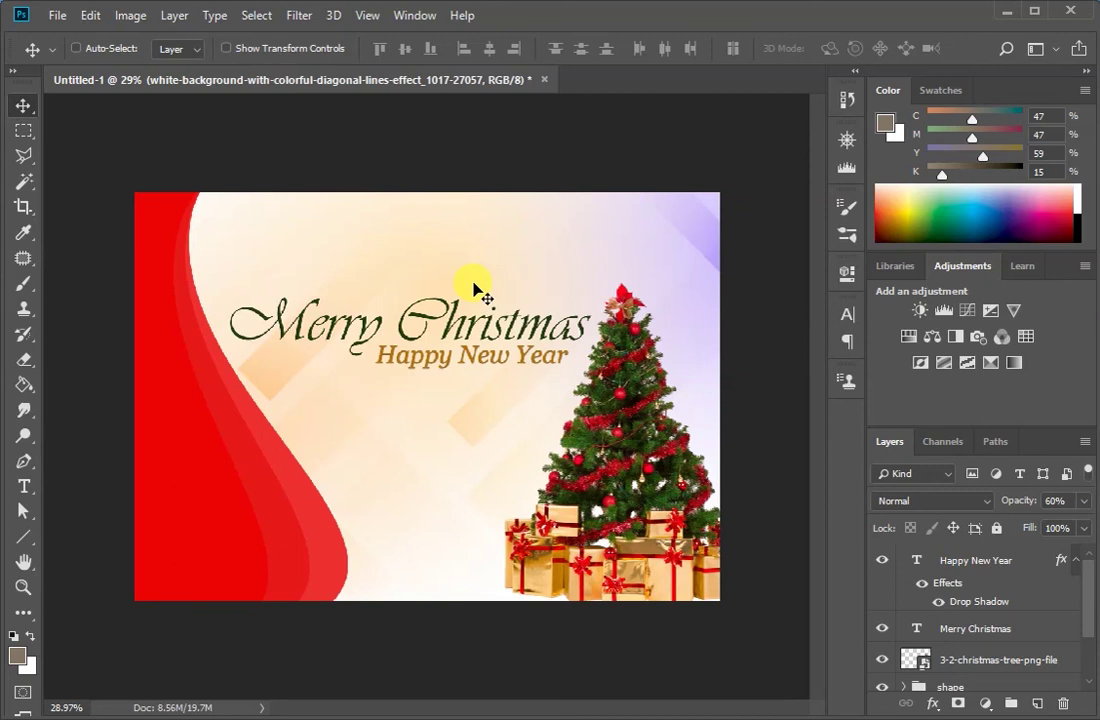
click(58, 16)
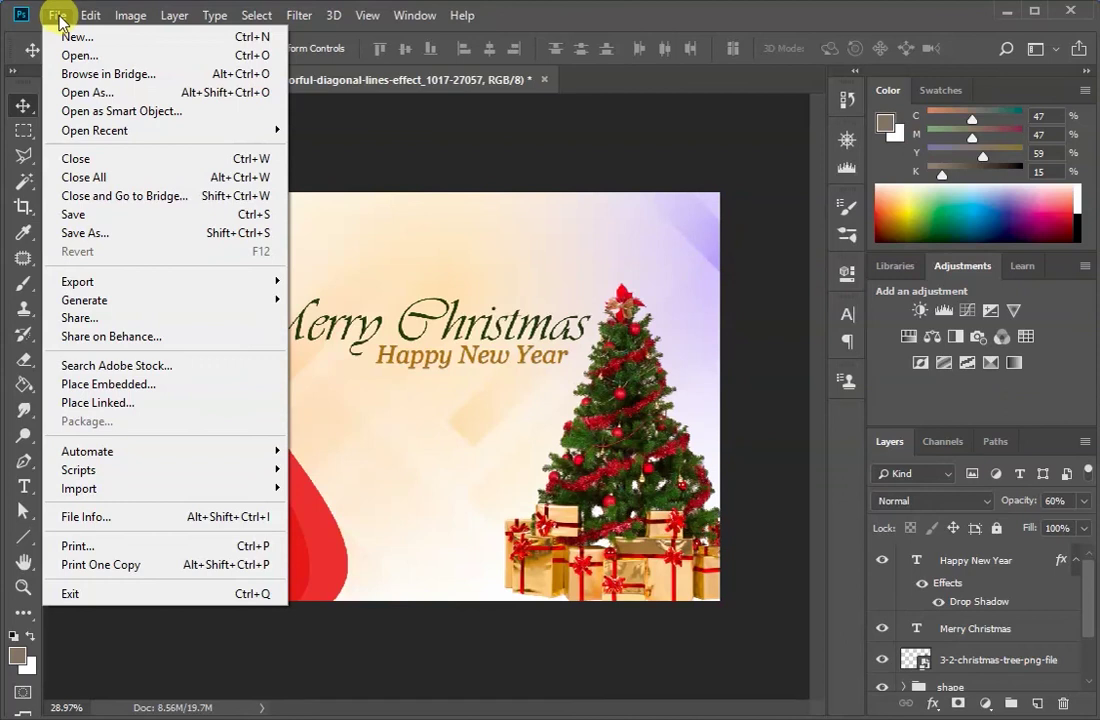
click(206, 236)
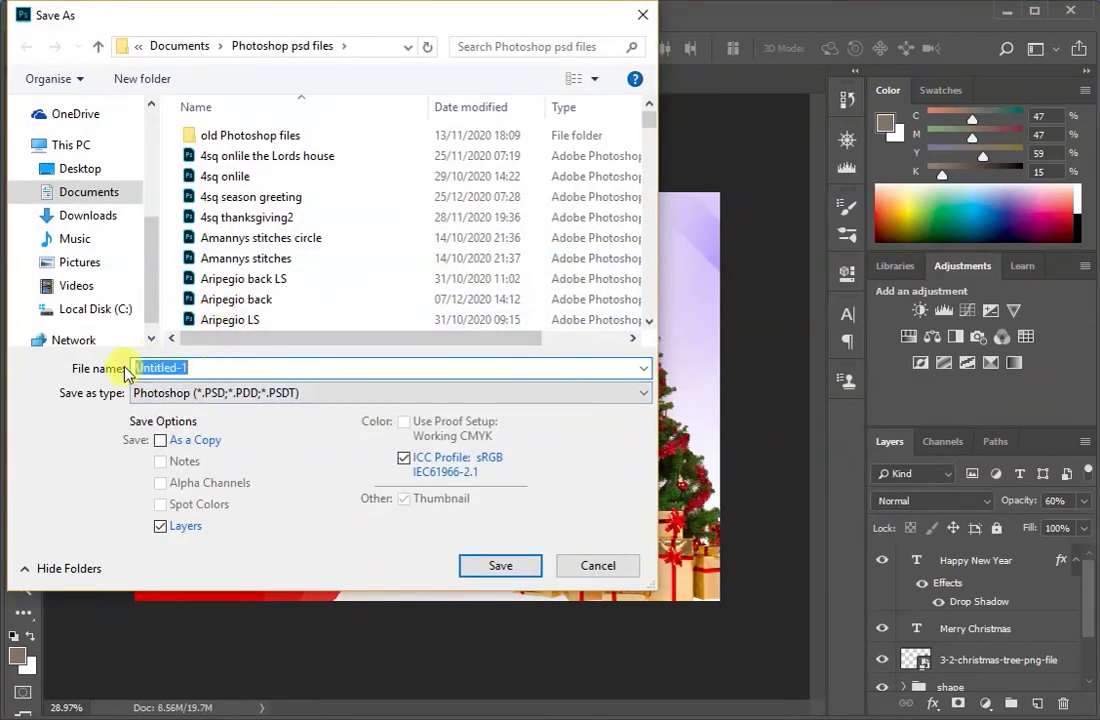
click(268, 394)
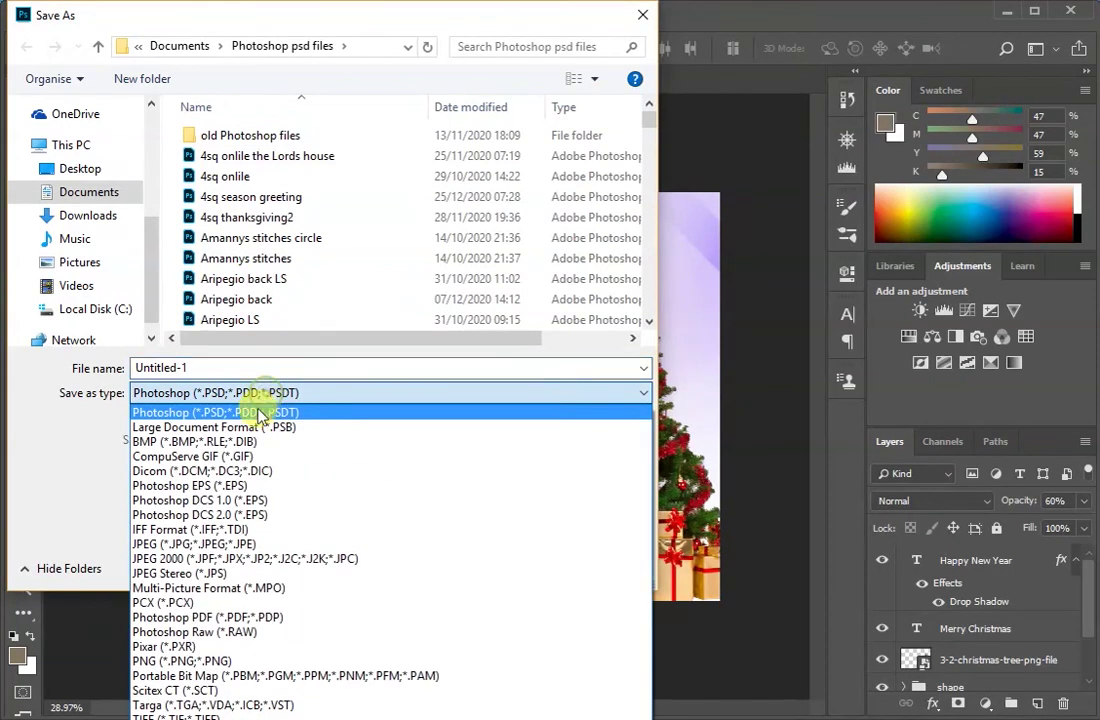
click(180, 544)
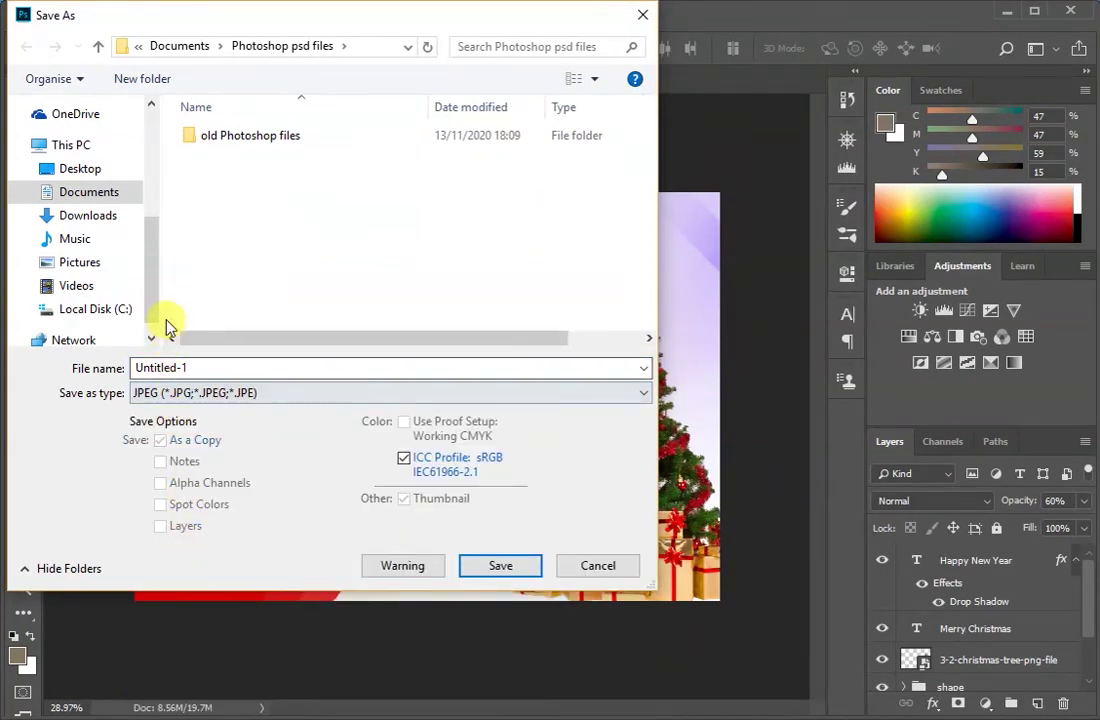
click(56, 148)
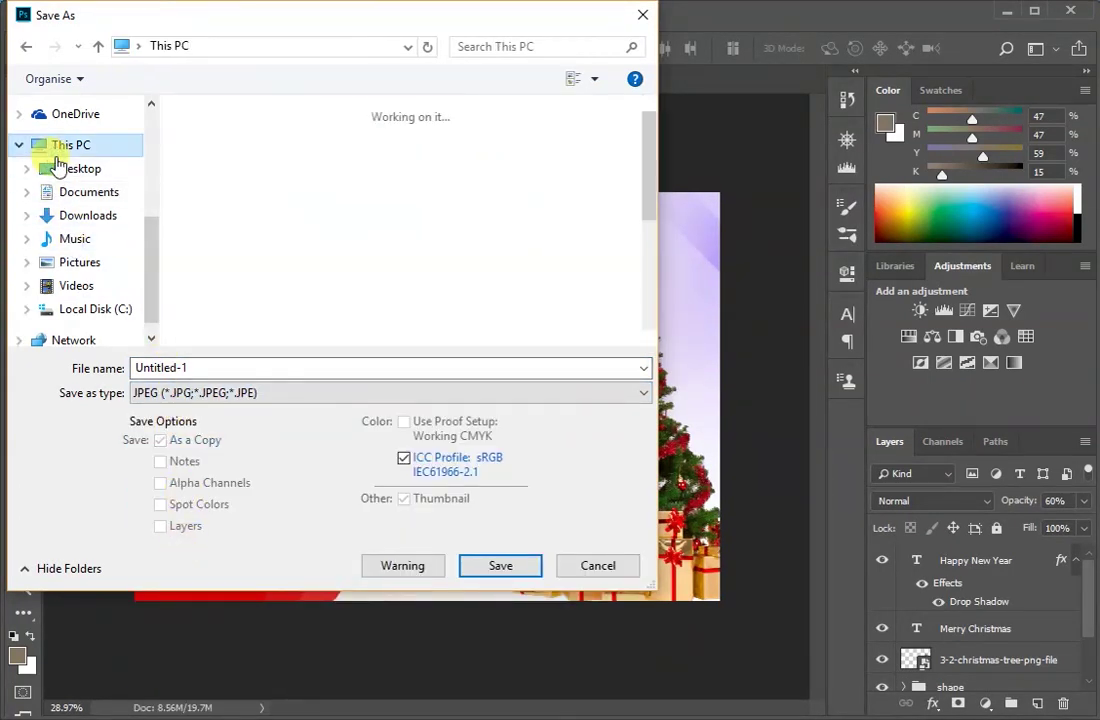
click(58, 168)
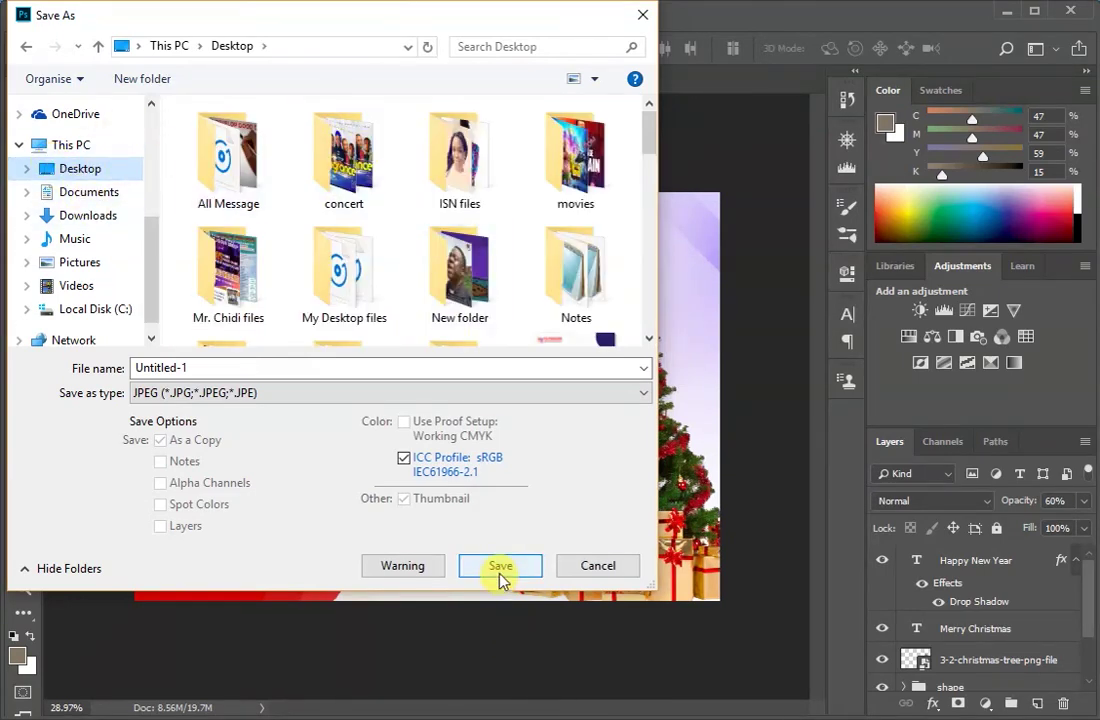
click(597, 566)
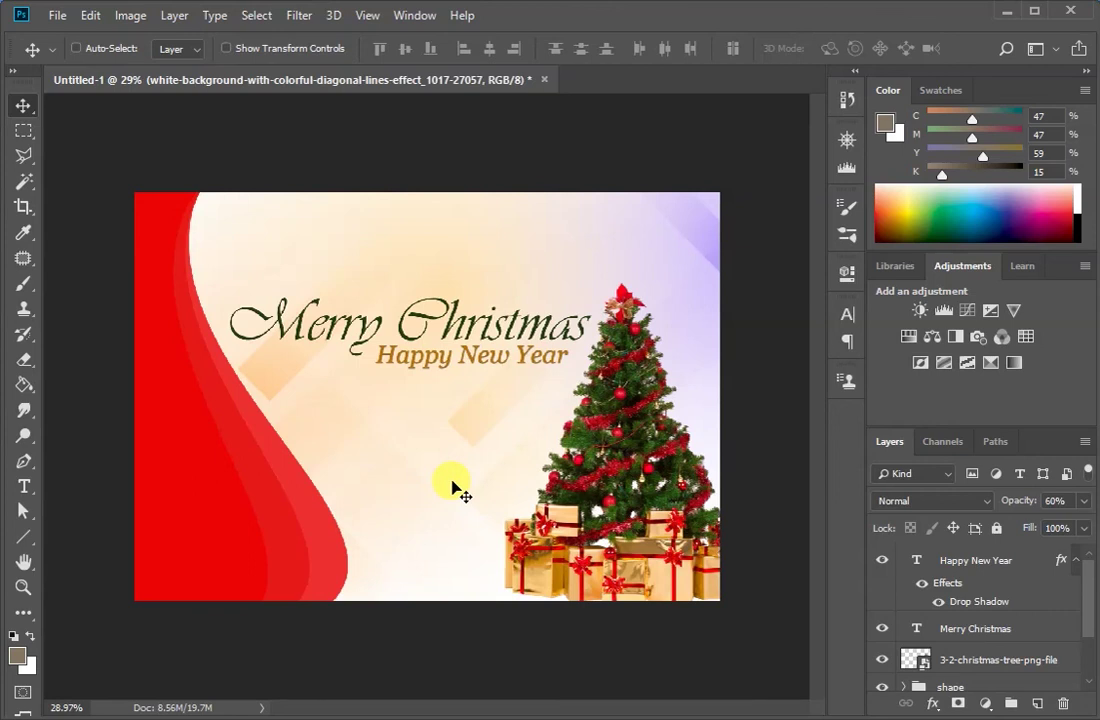
Set up a Save for Web export of the card in JPEG format at Maximum quality
key(ctrl+alt+shift+s)
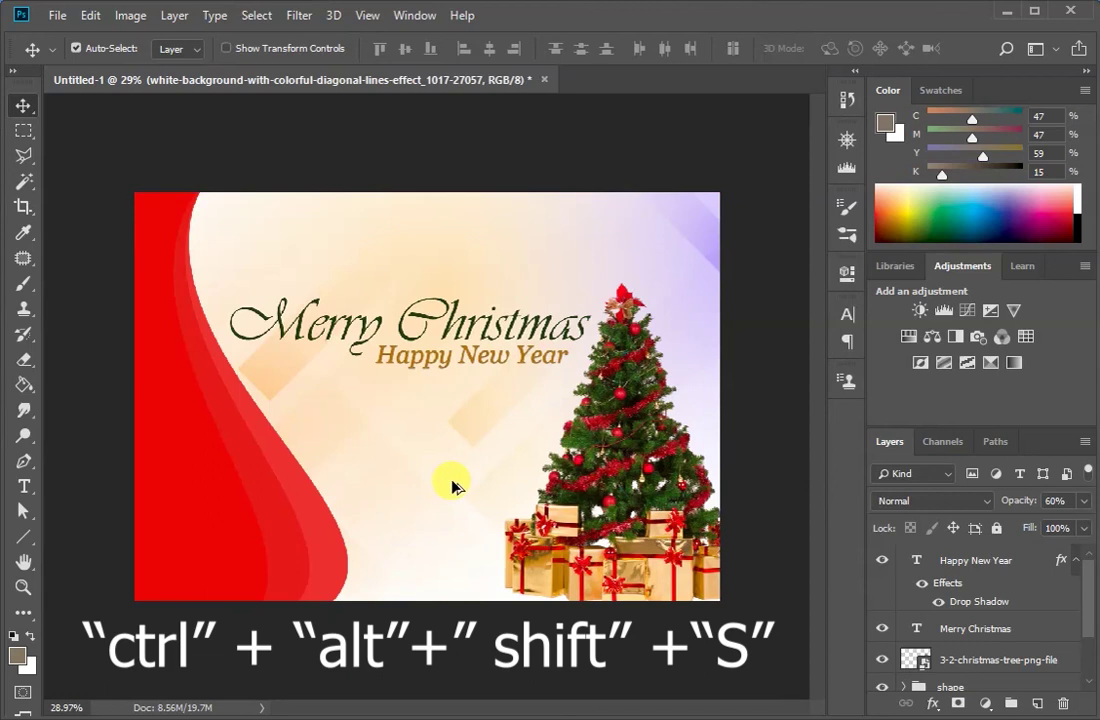
key(ctrl+alt+shift+s)
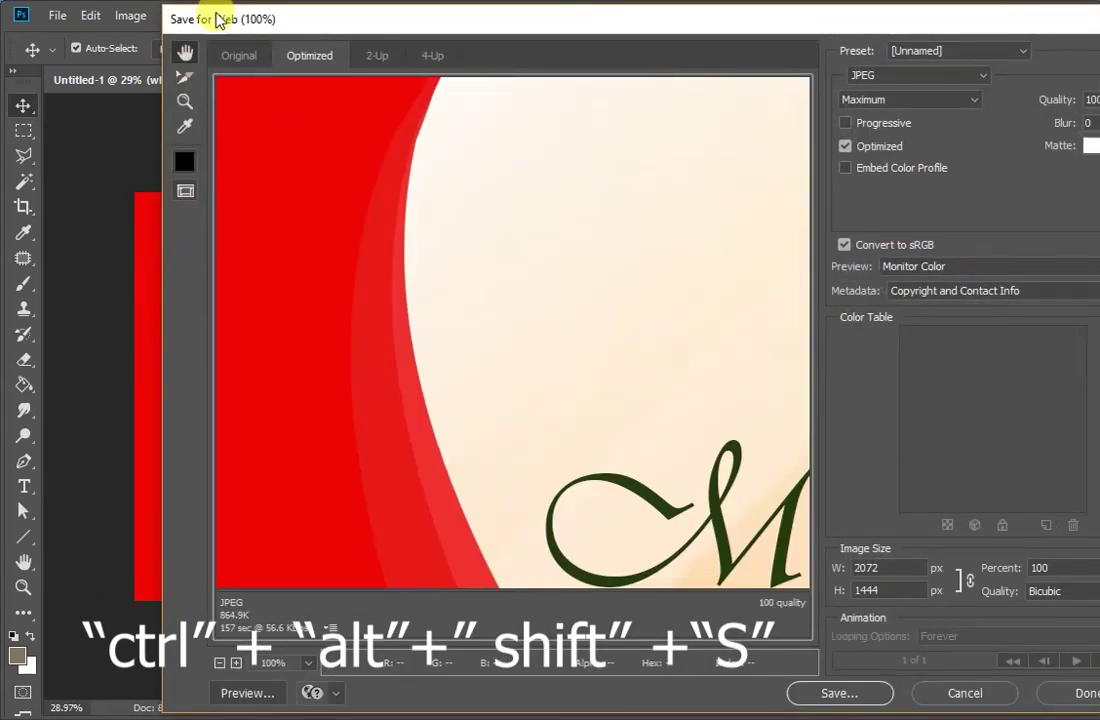
drag(771, 27, 615, 27)
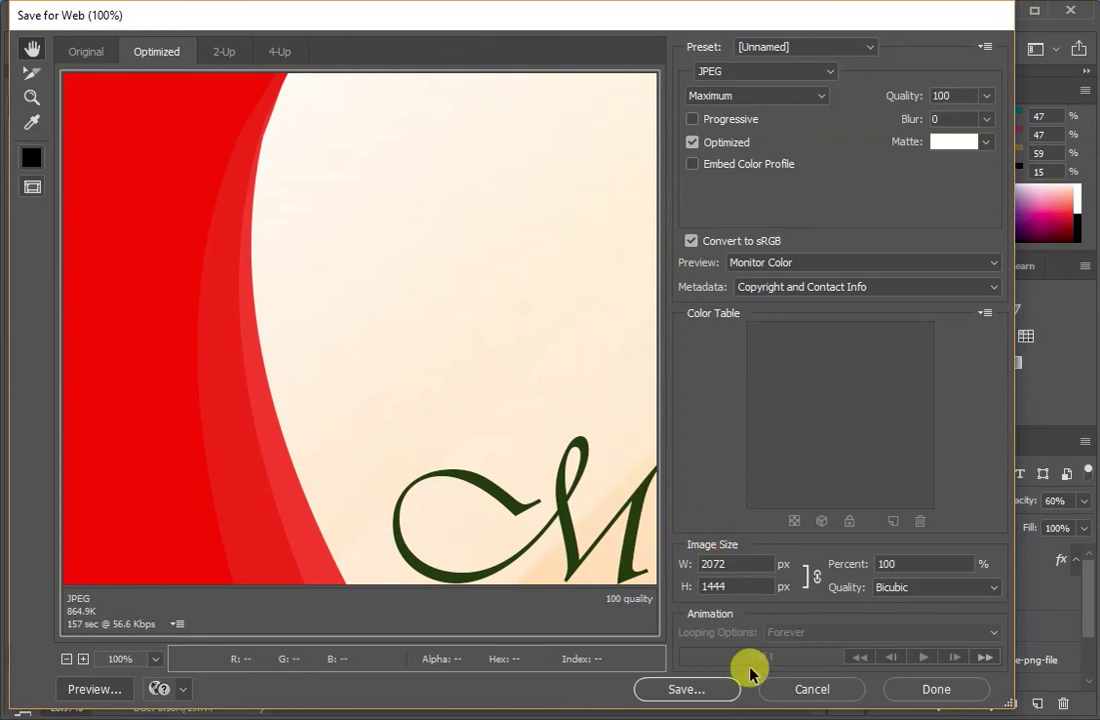
click(797, 72)
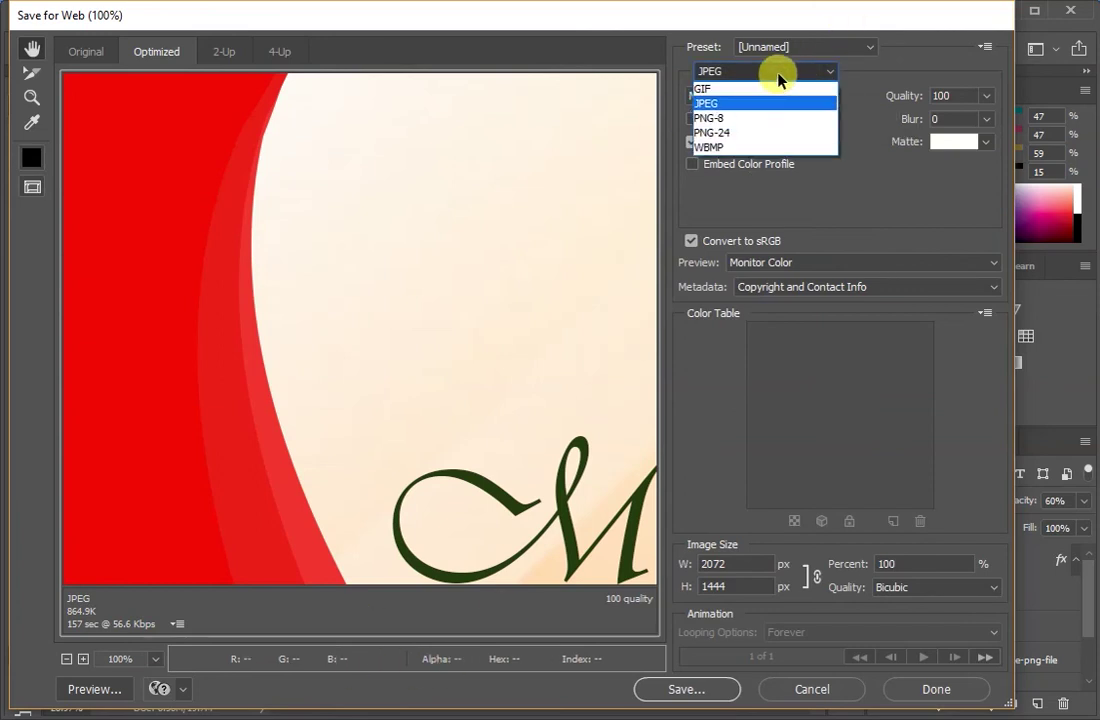
click(778, 74)
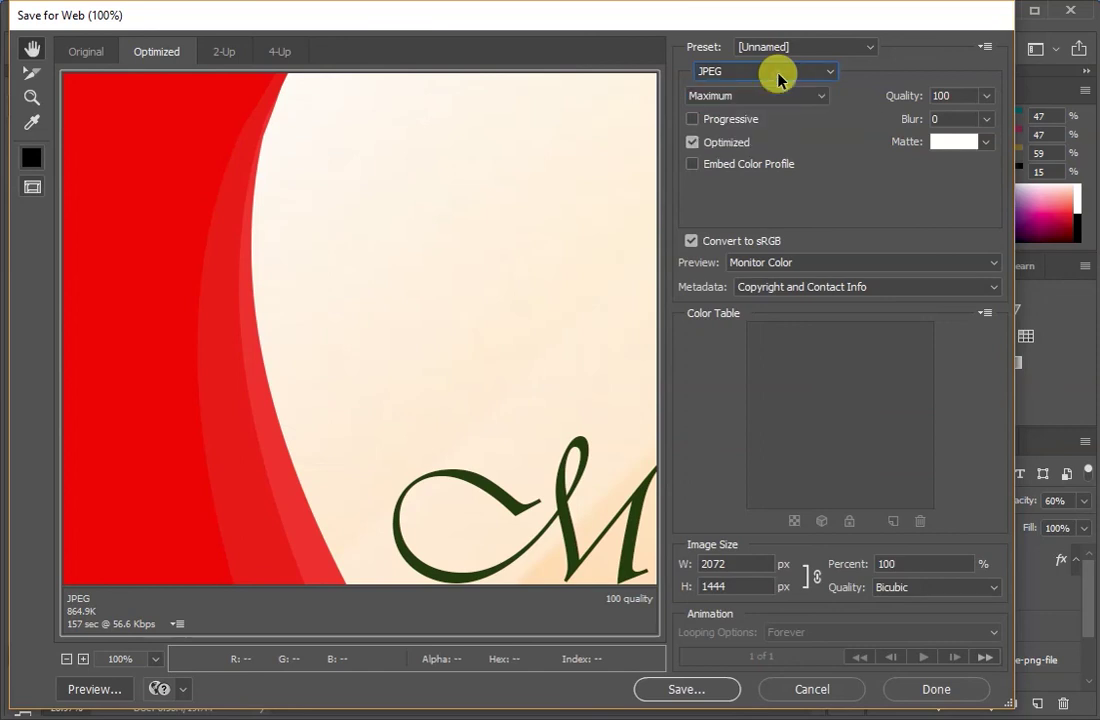
click(777, 94)
click(779, 97)
click(779, 97)
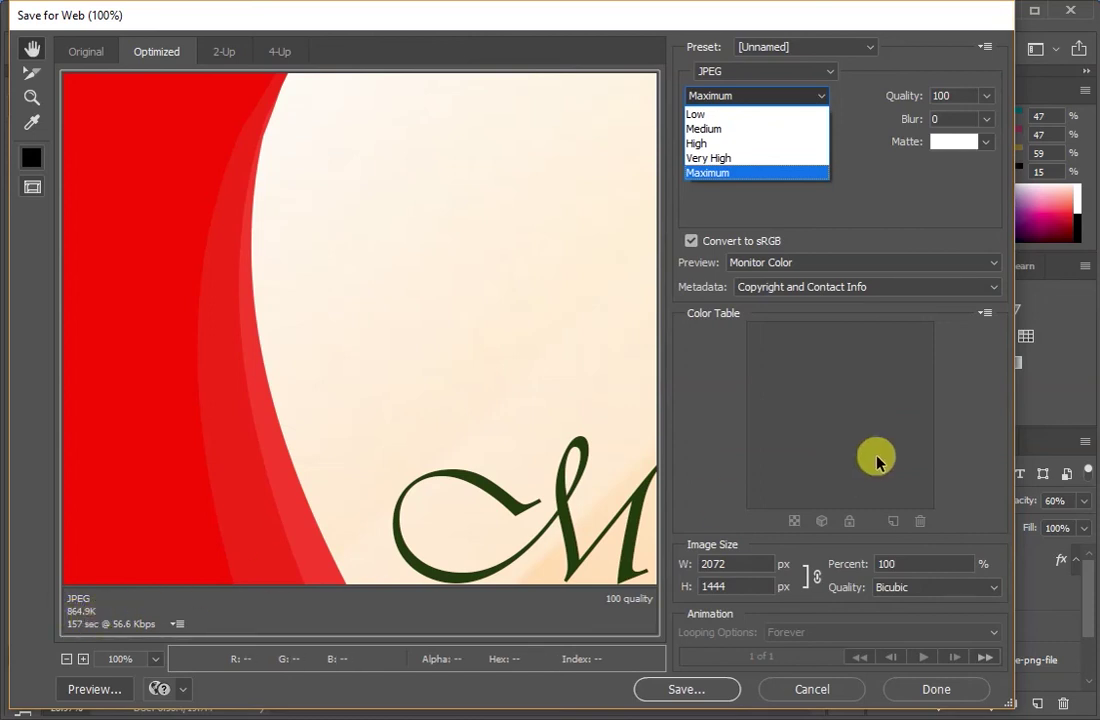
Save the optimized JPEG to the Desktop under the file name sample2
click(714, 697)
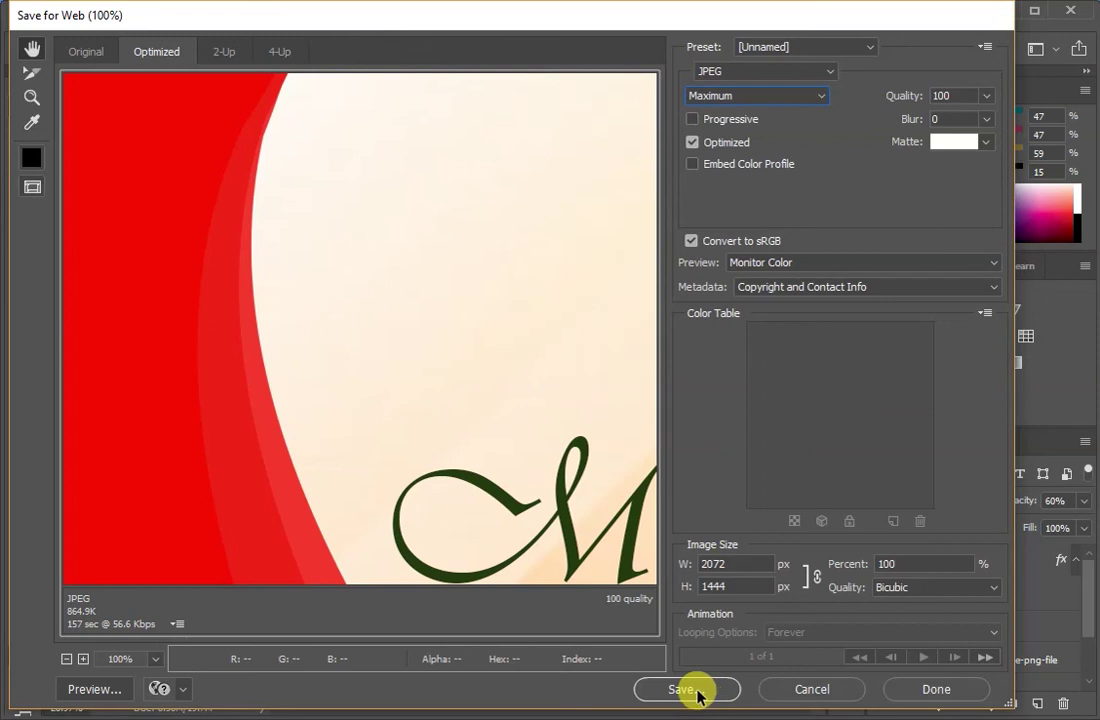
click(700, 695)
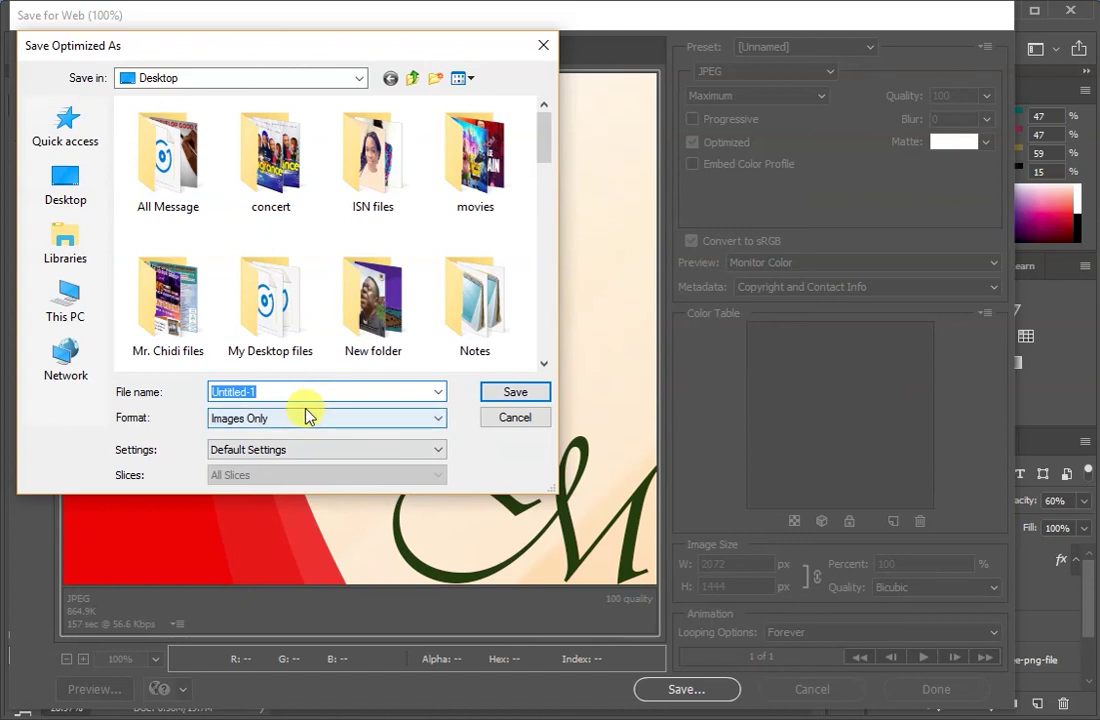
text(sa)
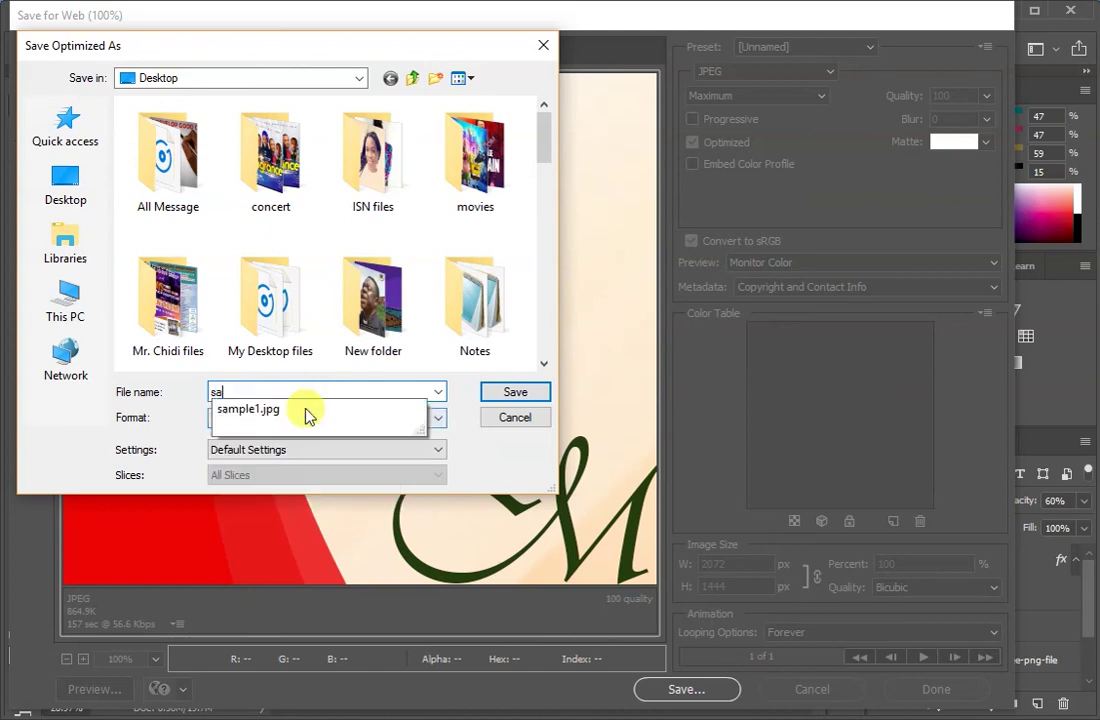
text(m)
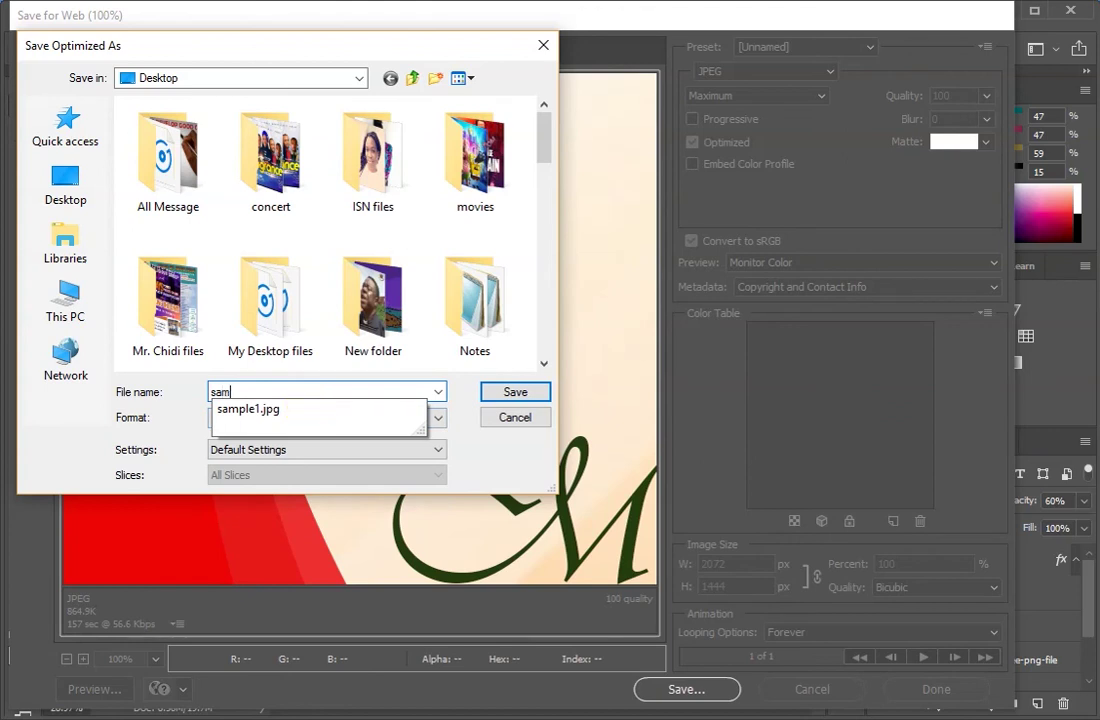
text(ple)
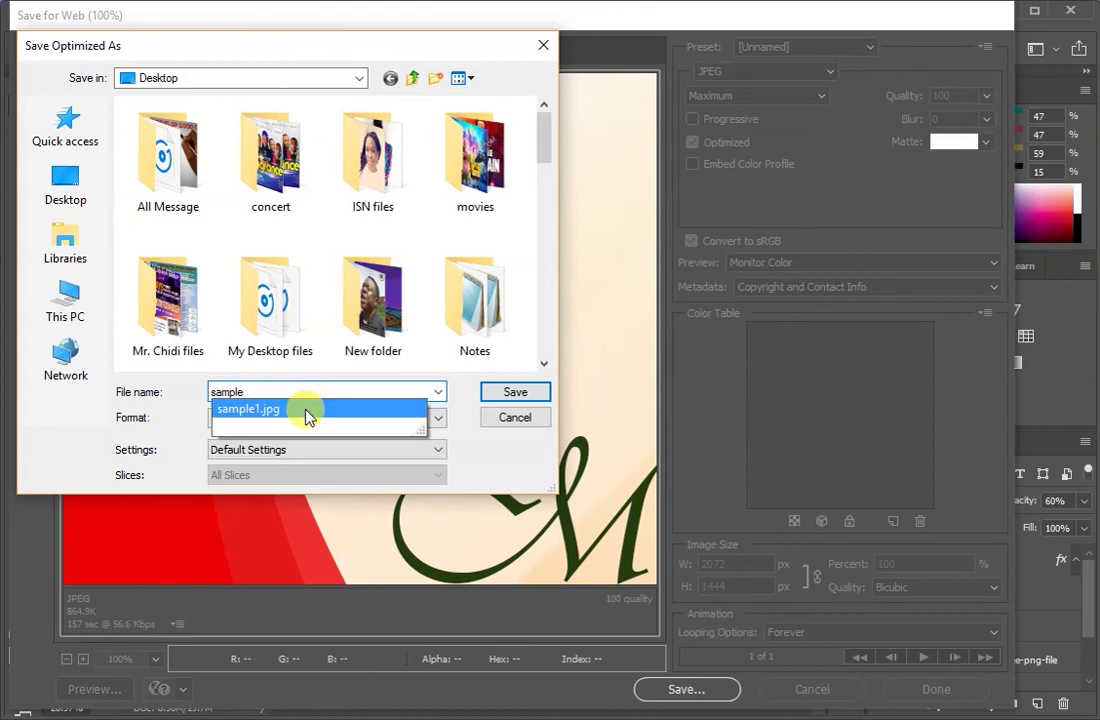
text(2)
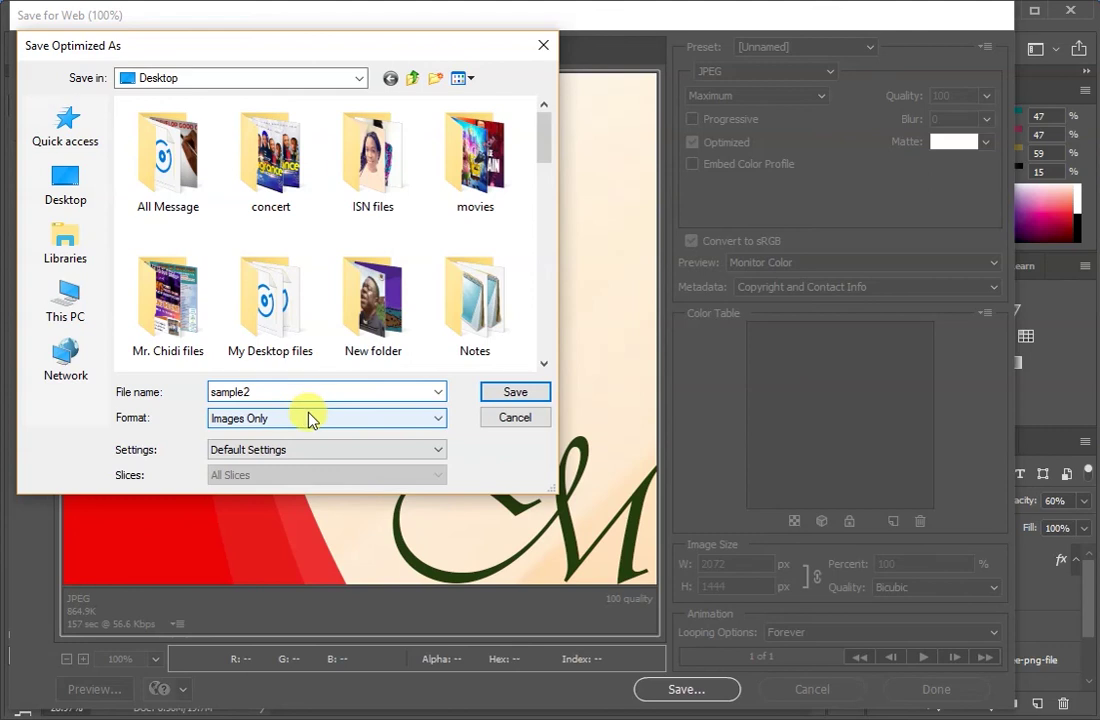
click(498, 391)
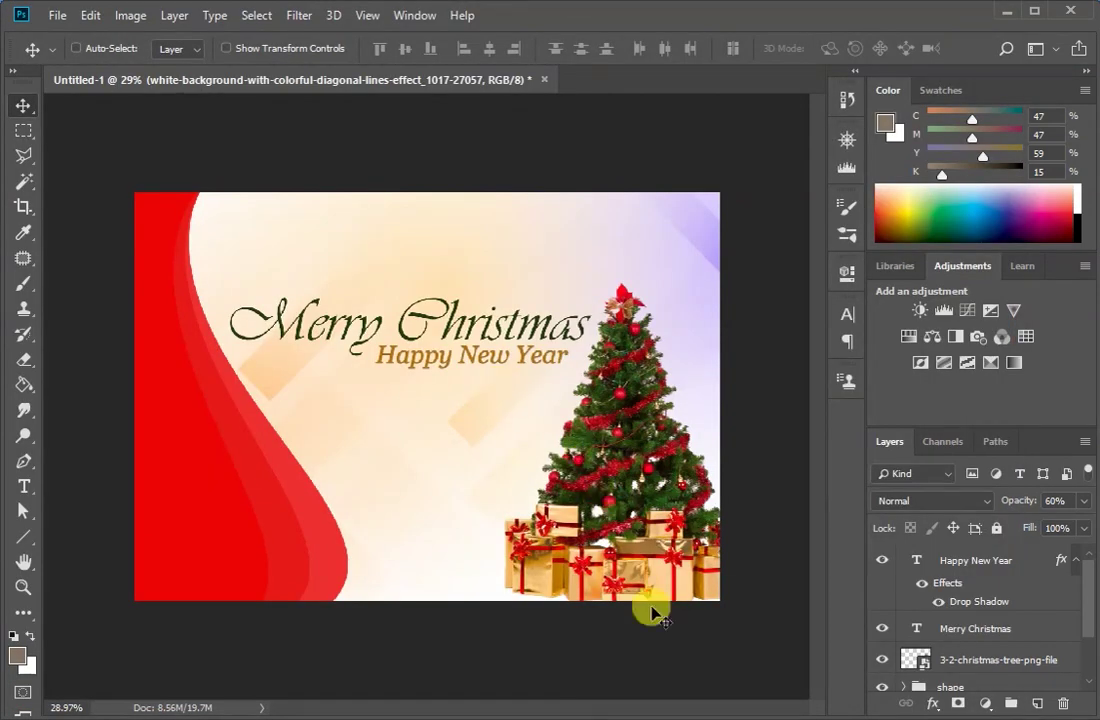
Open the exported sample2 image from the desktop in Photos and examine the finished card at different window sizes
key(super+d)
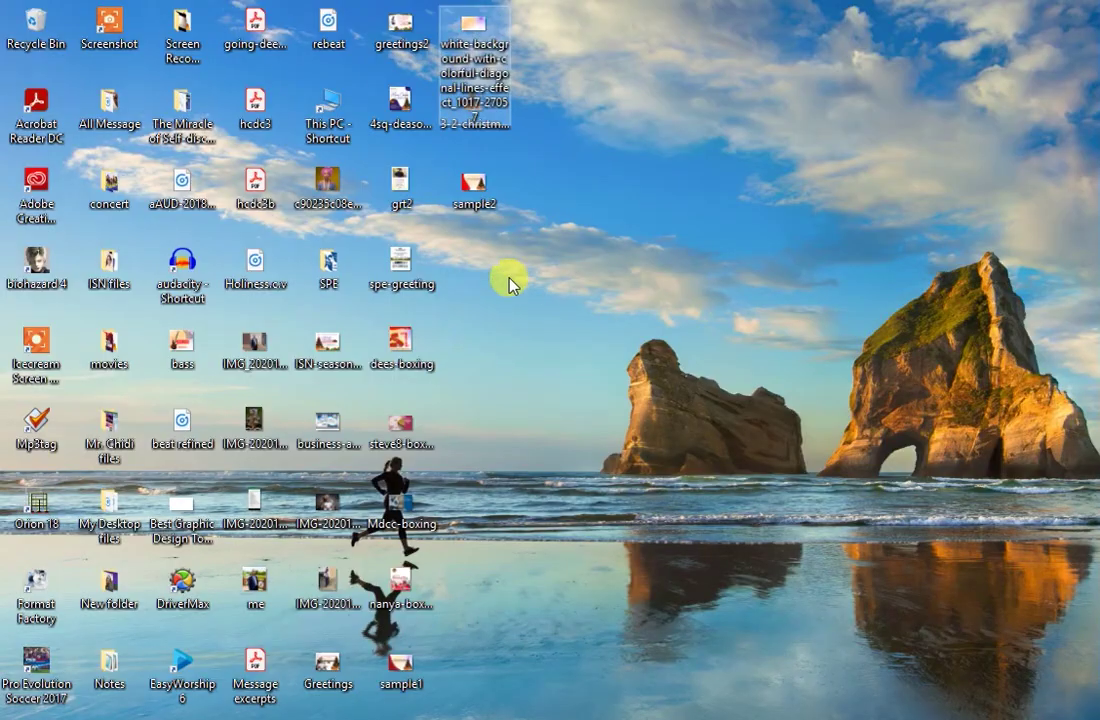
double_click(476, 190)
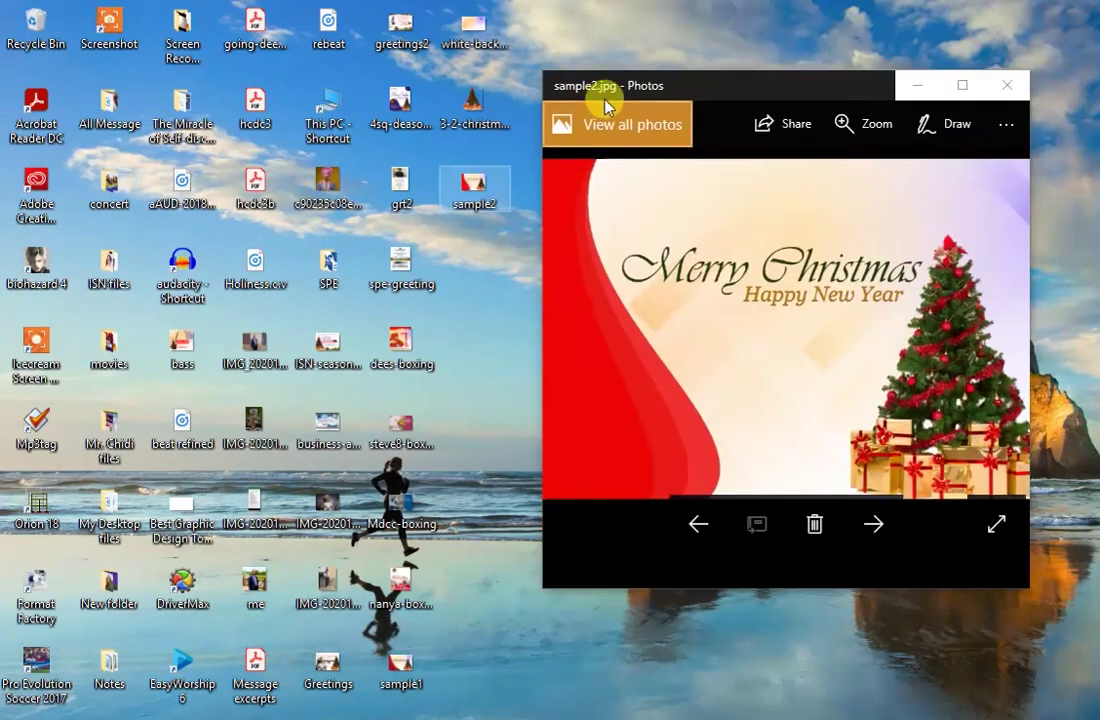
drag(614, 93, 163, 75)
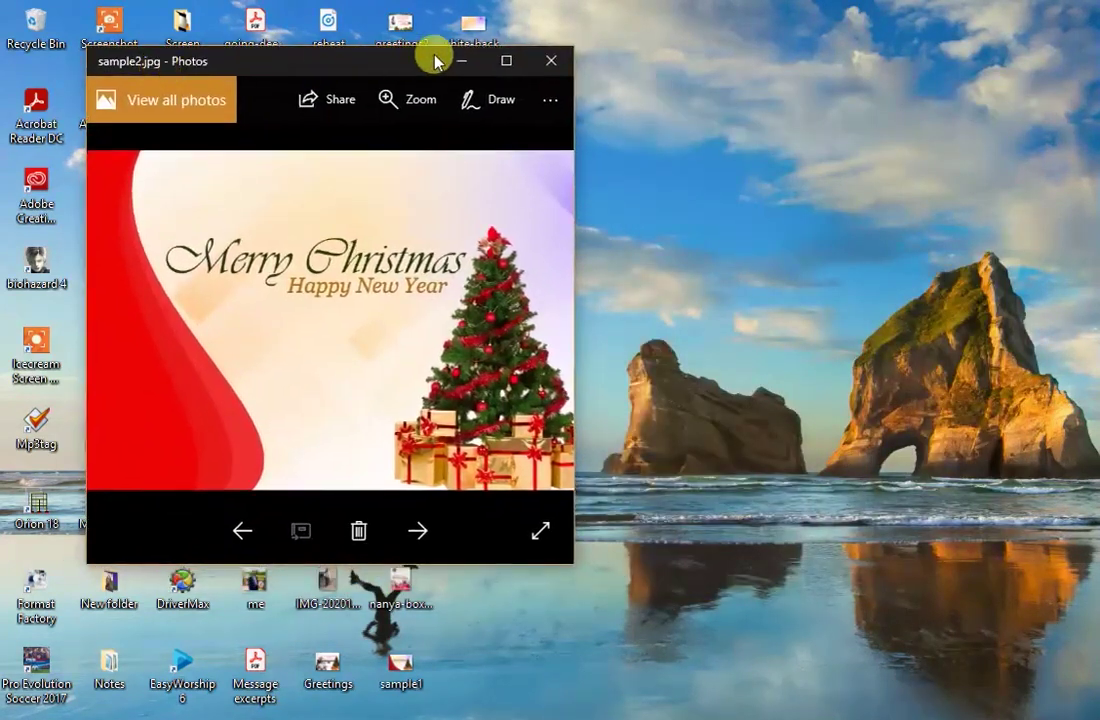
drag(350, 67, 344, 5)
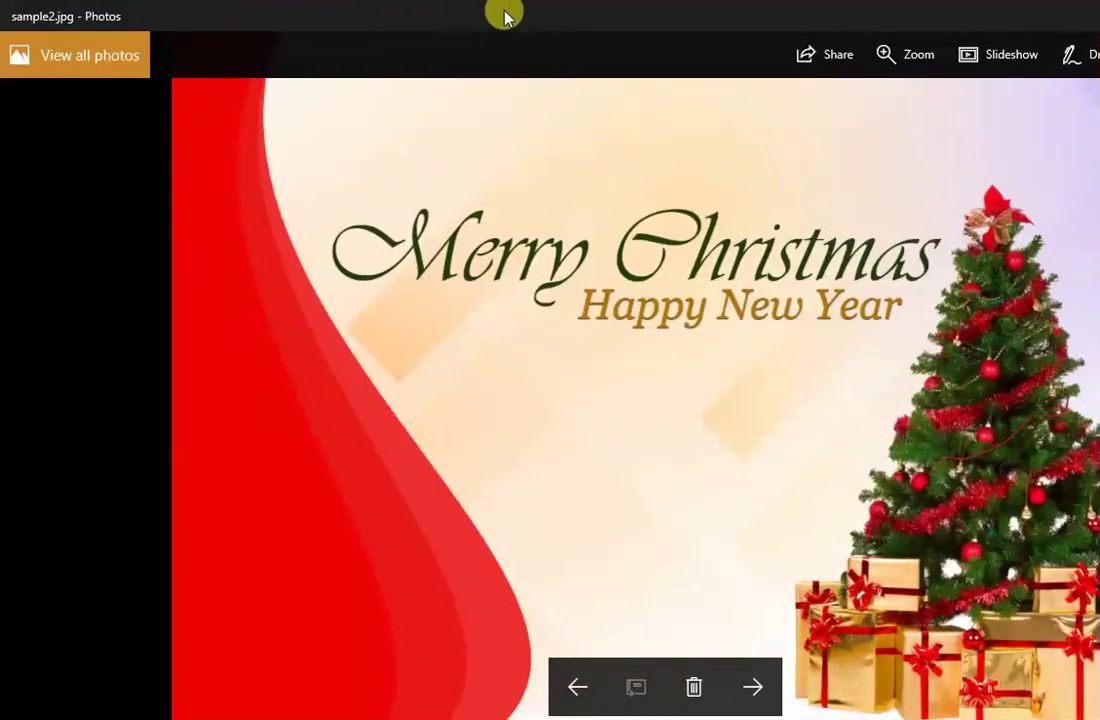
drag(508, 20, 287, 35)
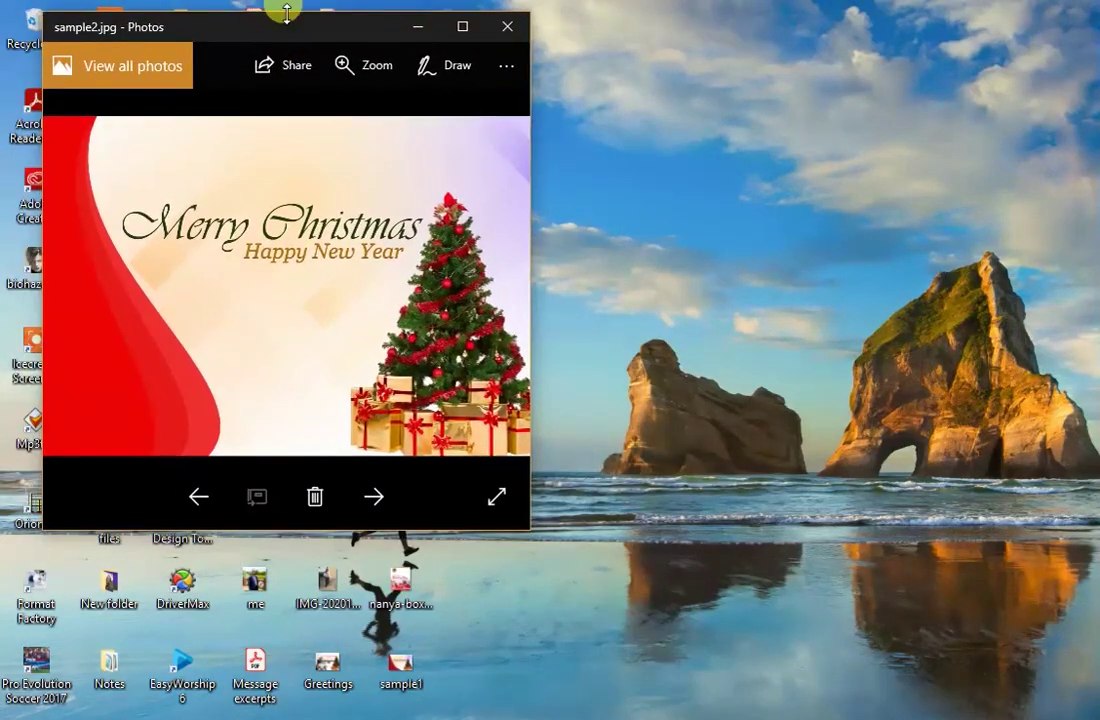
double_click(285, 11)
scroll(339, 398, down, 1)
scroll(339, 398, up, 1)
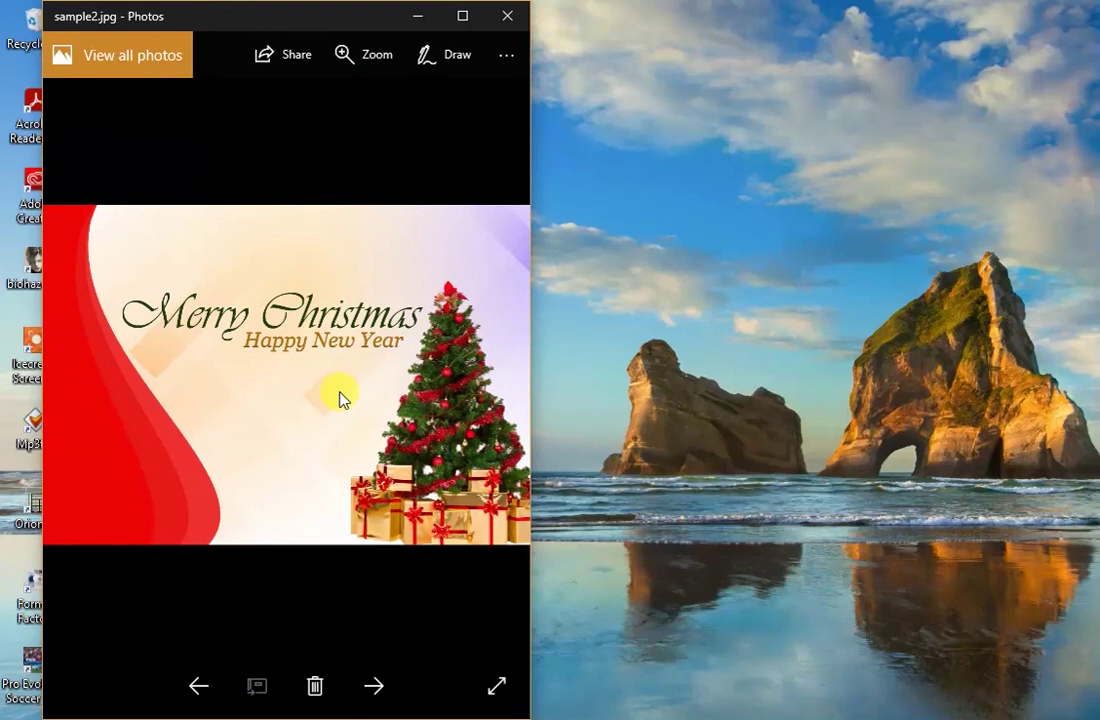